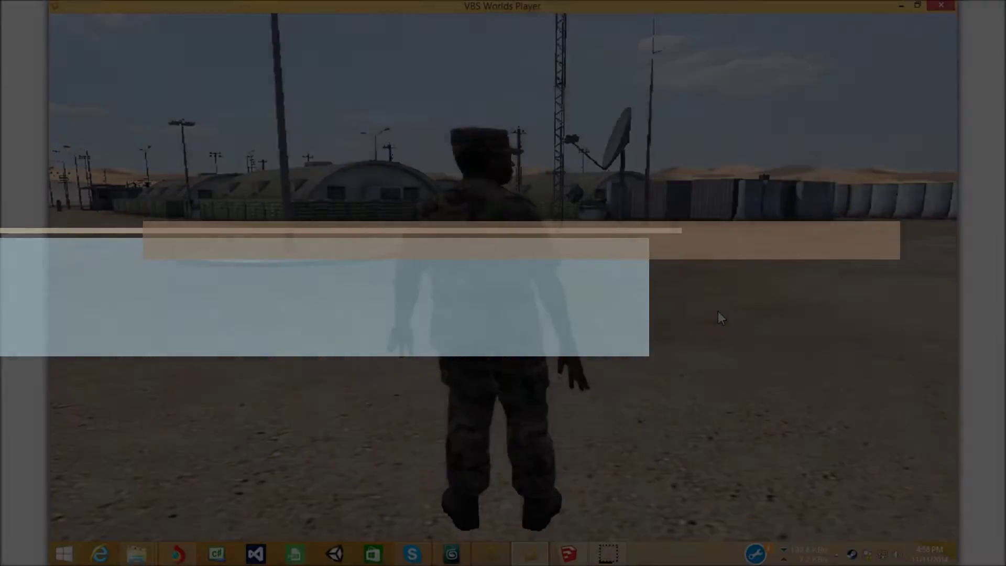
- Run the soldier across the desert base to the red patterned couch and approach it from its long side
key(w)
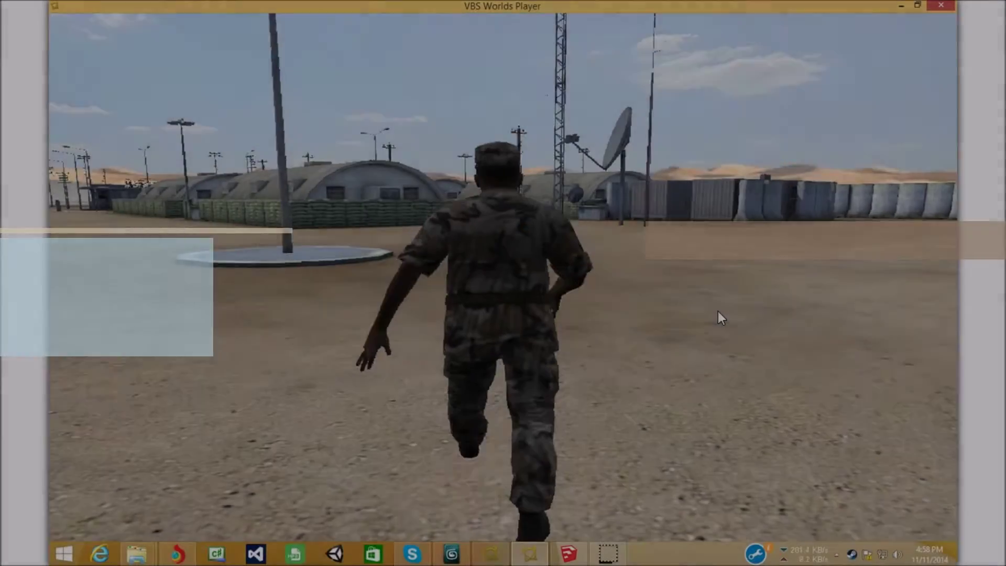
key(d)
key(d)
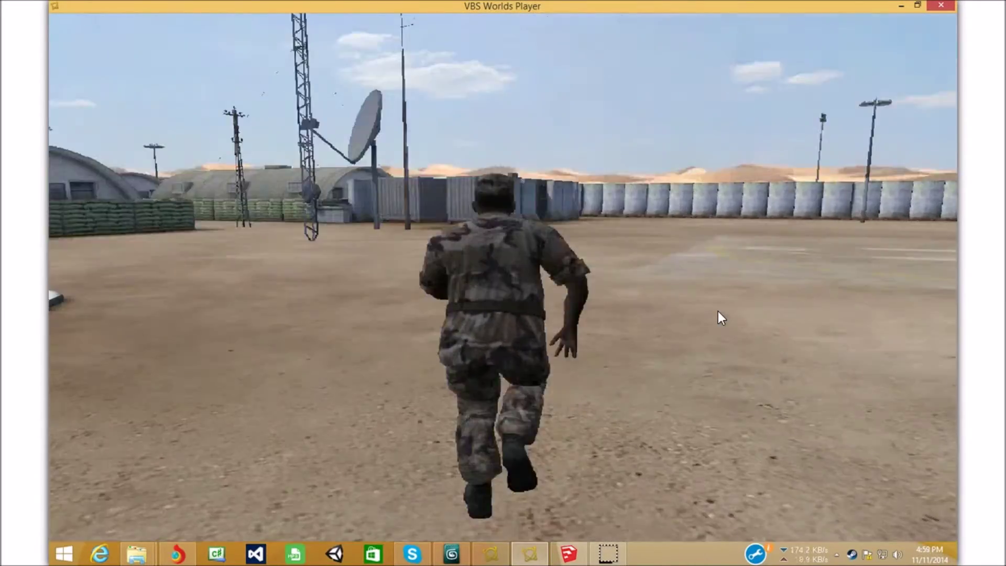
key(d)
key(d)
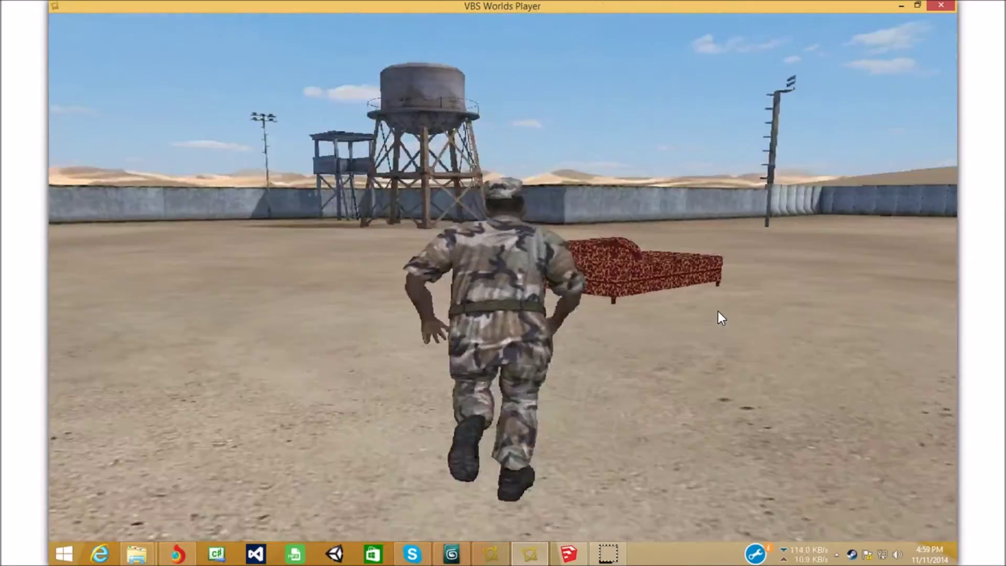
key(a)
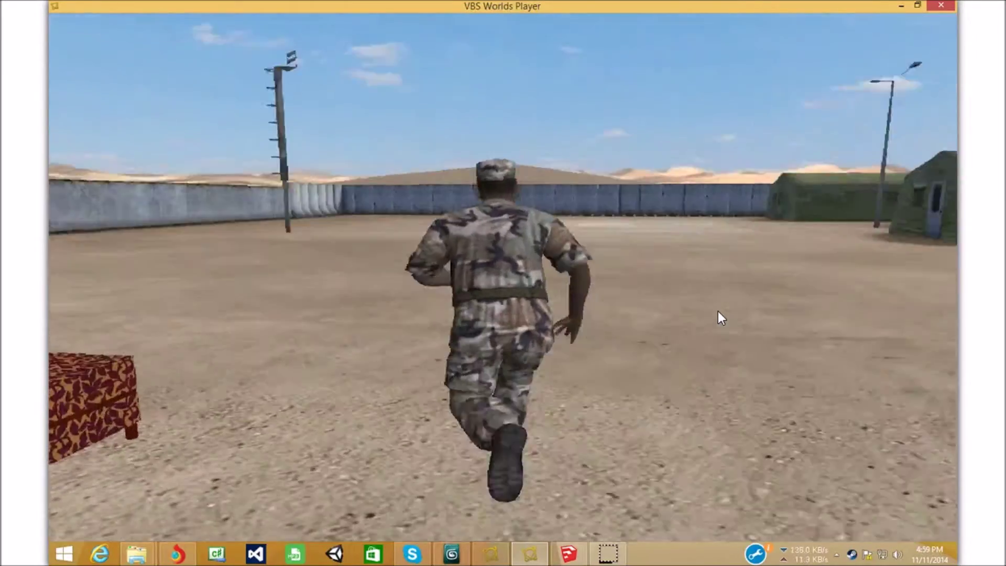
key(a)
key(w)
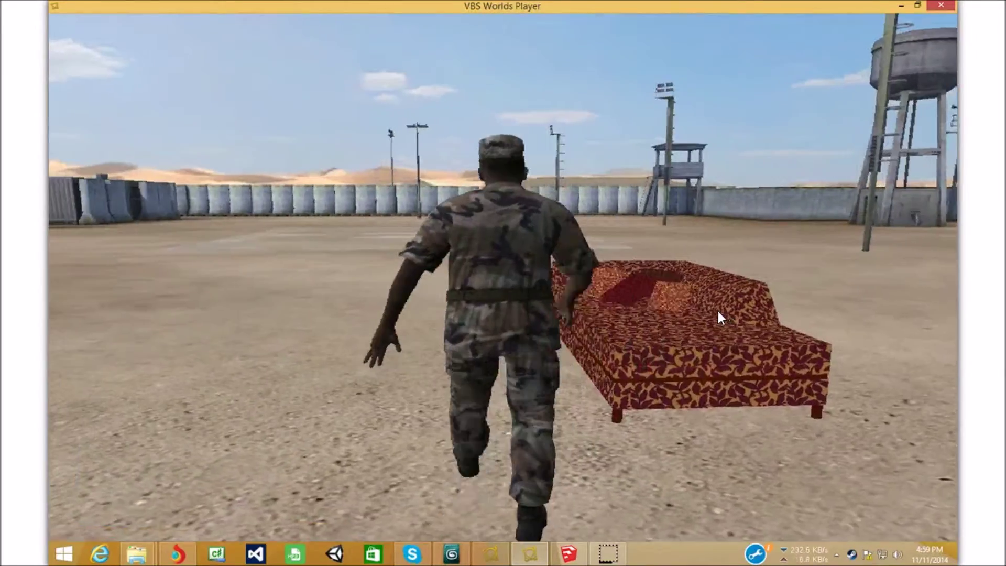
key(d)
key(w)
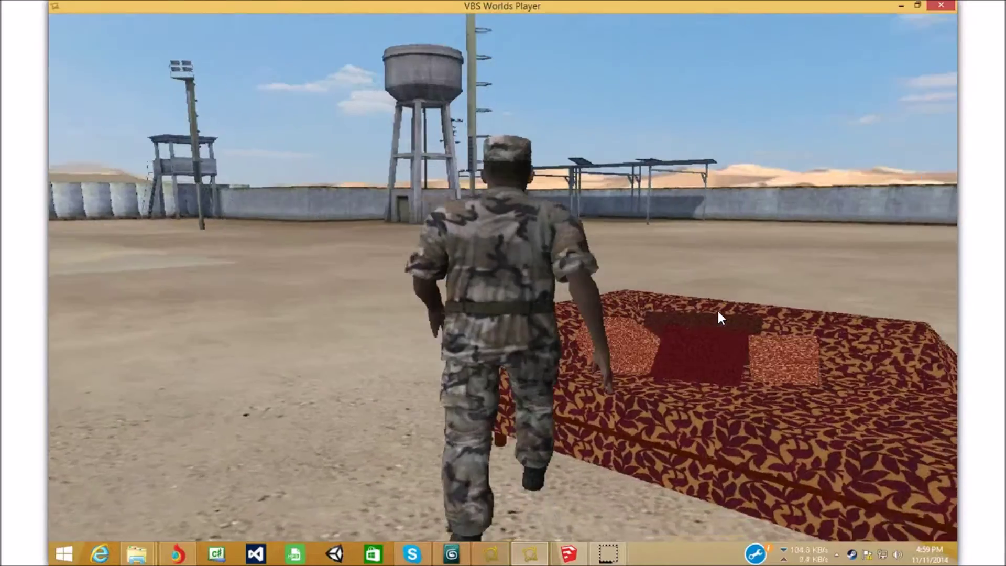
- Move the soldier onto and around the red couch to show it in the scene, and close the VBS Worlds Player
key(d)
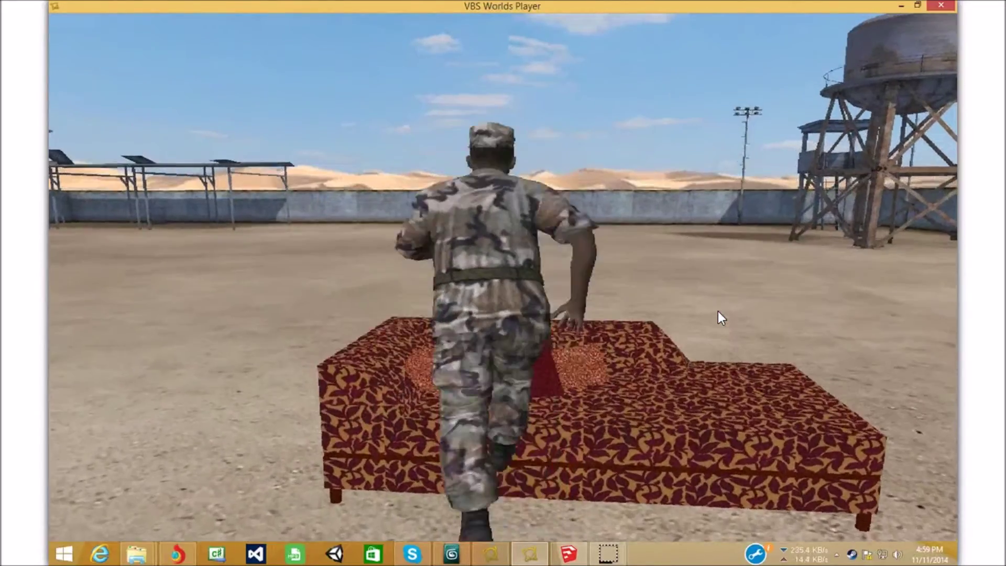
key(w)
key(a)
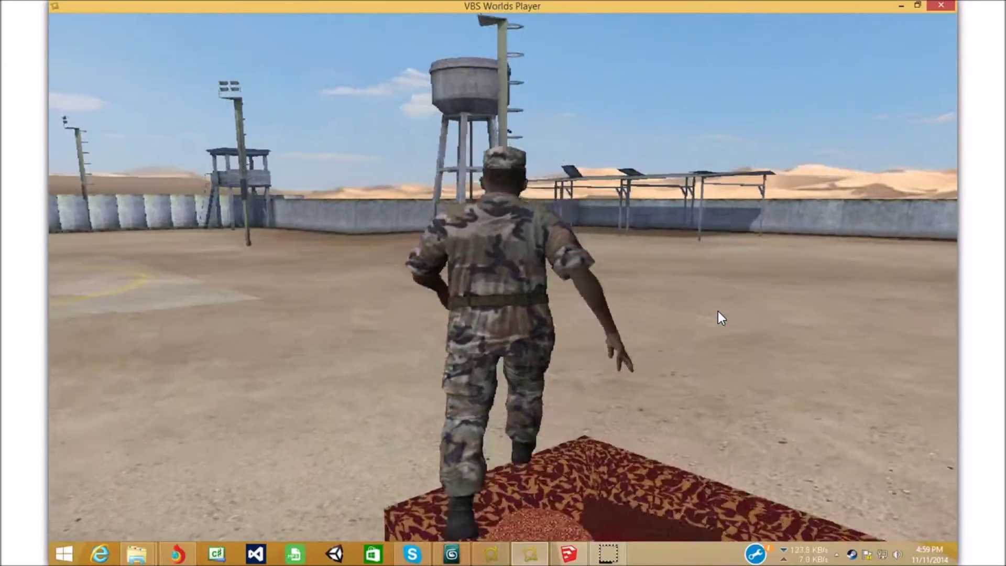
key(d)
key(d)
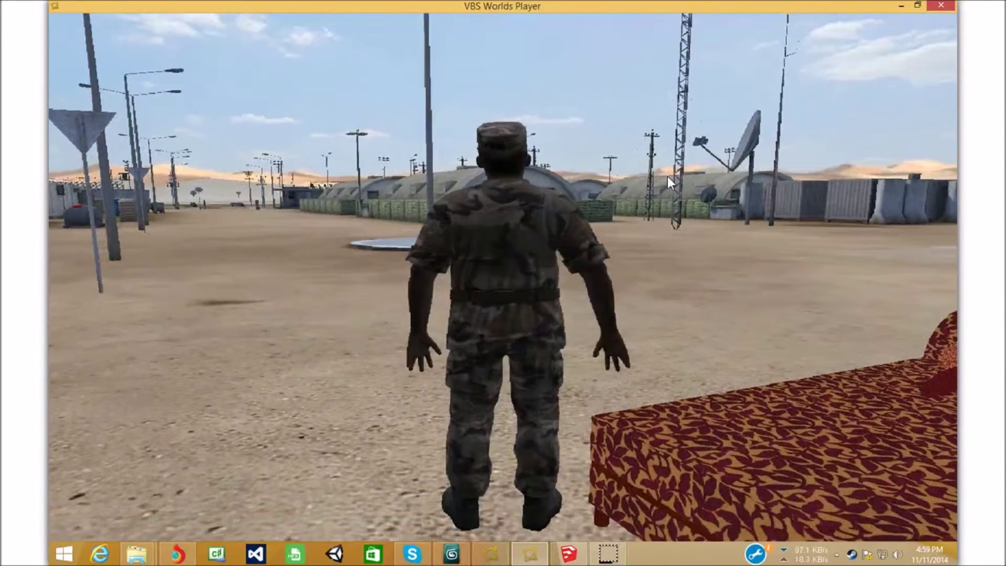
click(940, 5)
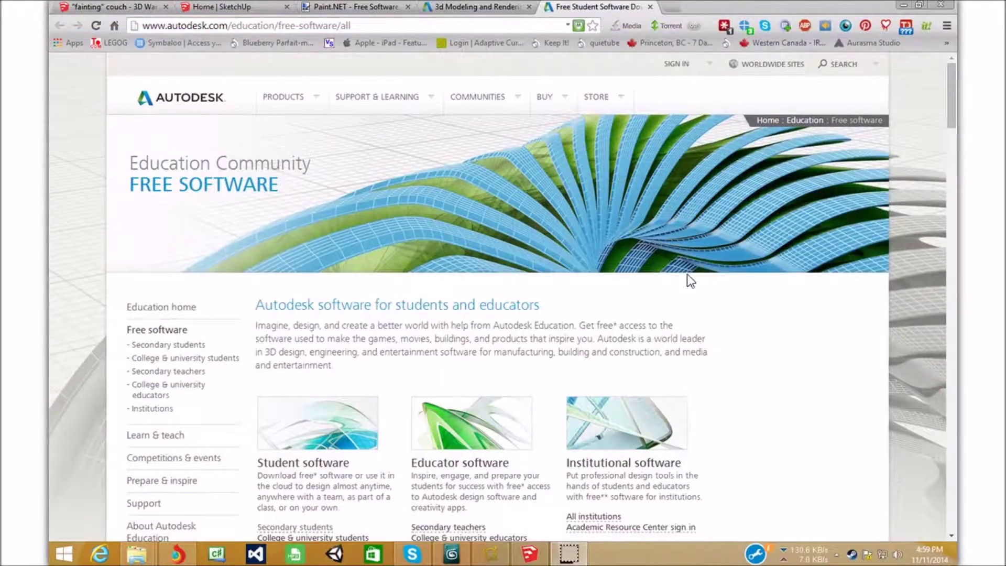
- Review the "fainting" couch model page on 3D Warehouse and the SketchUp home page
click(115, 7)
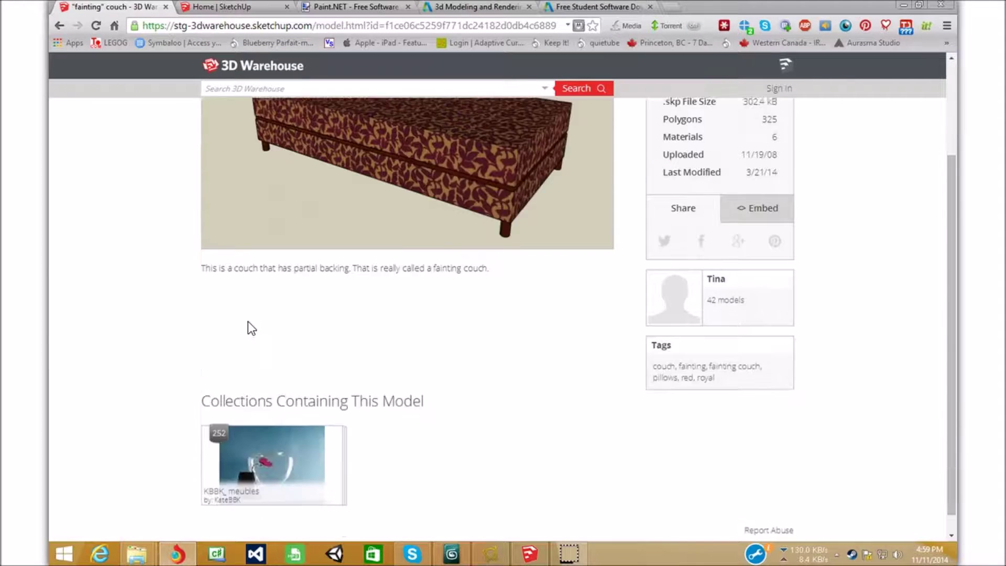
scroll(256, 350, down, 3)
scroll(555, 312, up, 3)
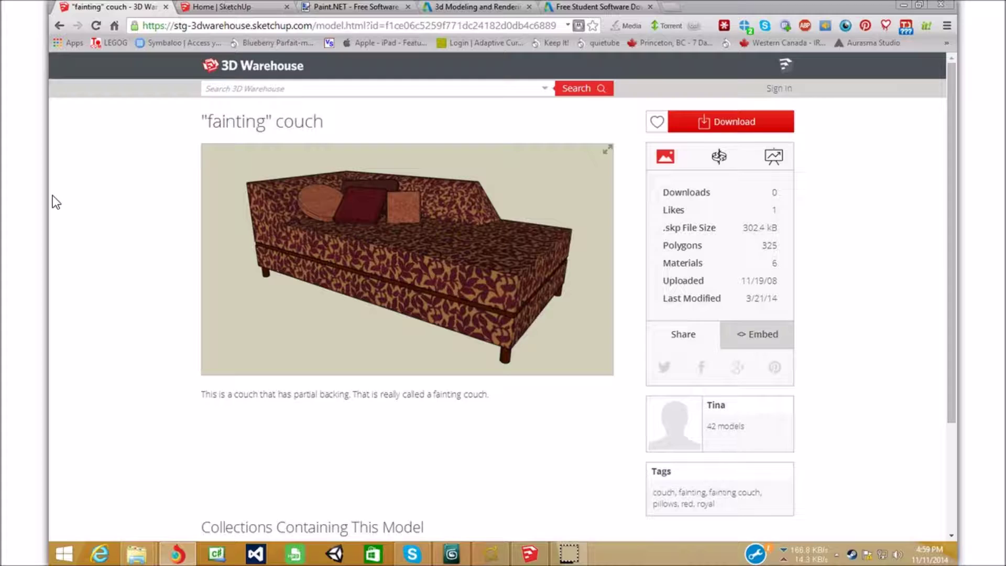
click(229, 7)
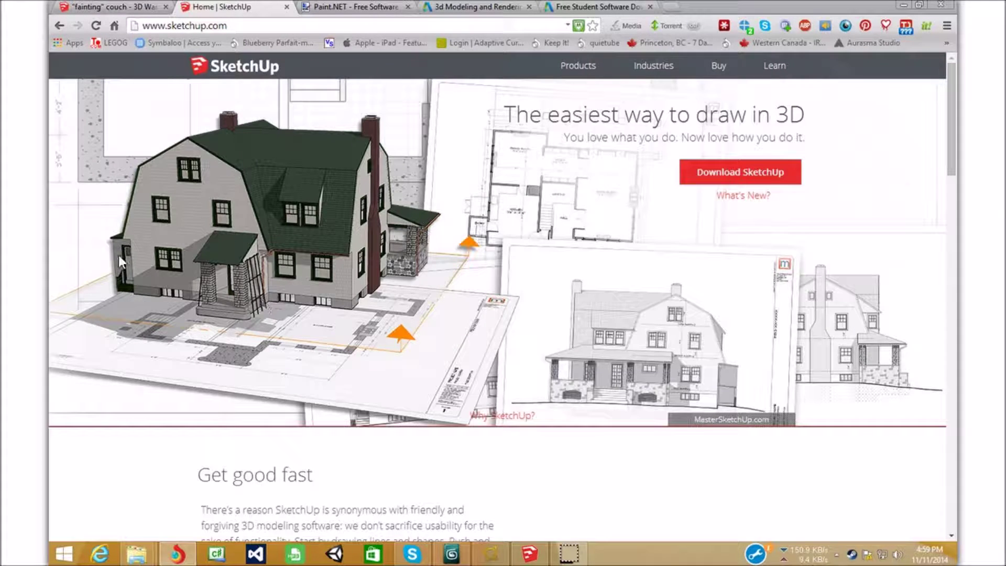
scroll(768, 310, down, 7)
scroll(767, 310, up, 7)
- Show the Paint.NET website and look over its free image editor overview
click(360, 8)
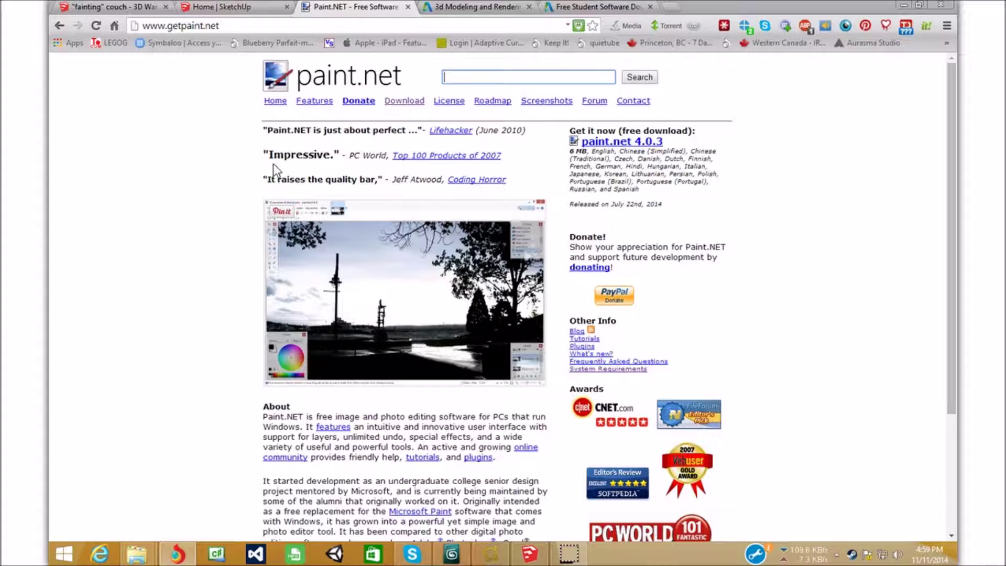
drag(272, 58, 509, 105)
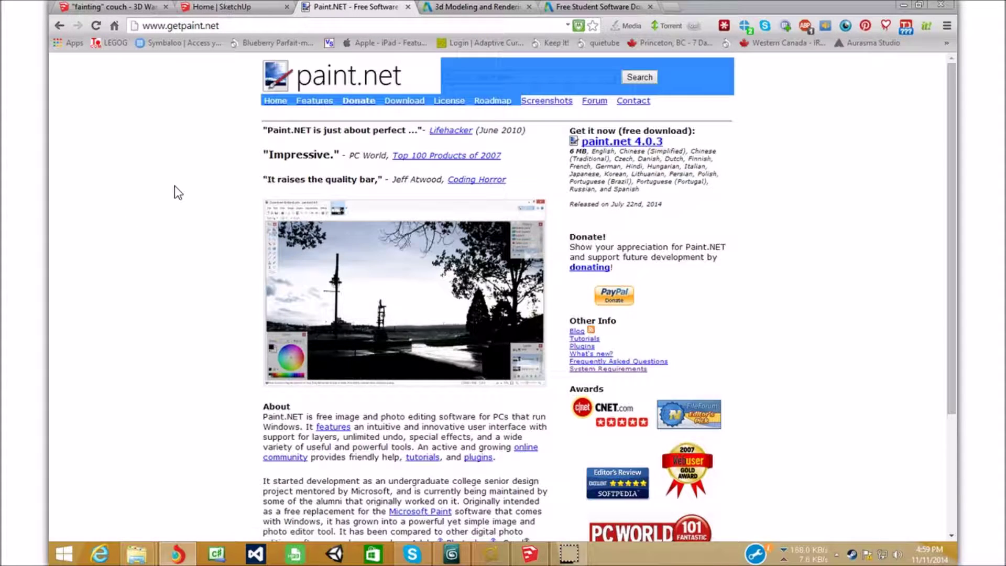
click(314, 156)
scroll(315, 157, down, 3)
scroll(315, 157, up, 3)
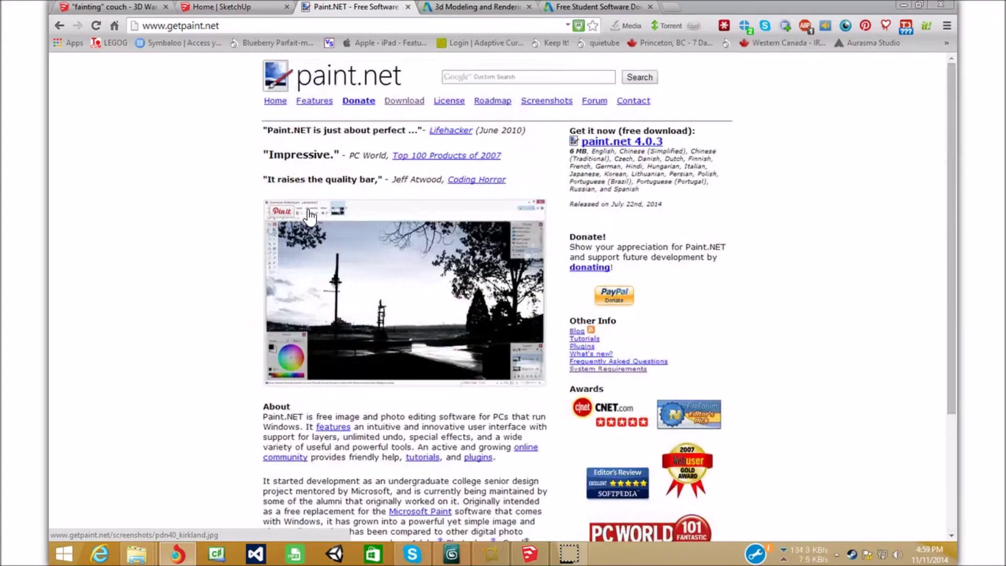
- Show the Autodesk 3ds Max overview page and highlight its 3DS MAX heading
click(465, 8)
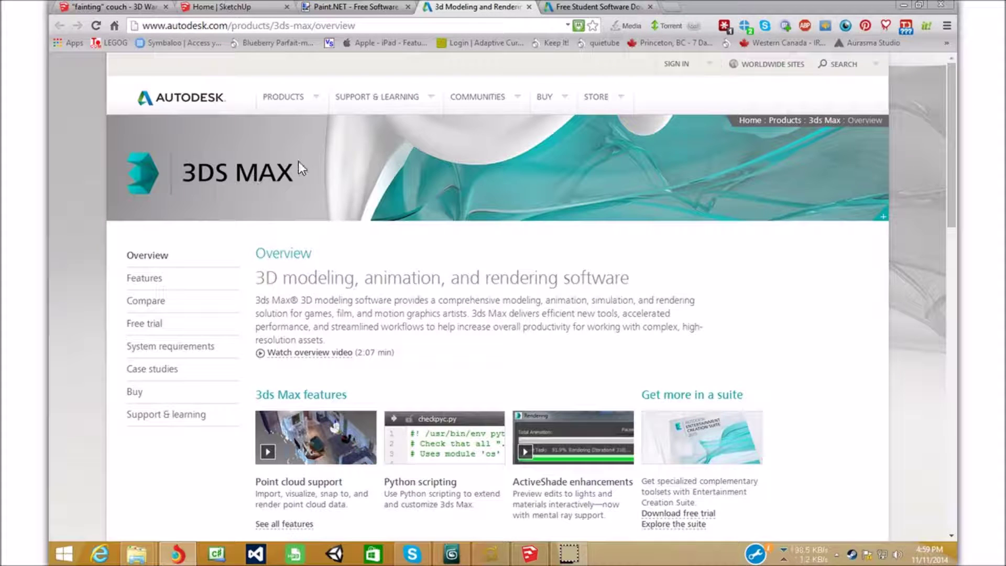
drag(301, 168, 183, 165)
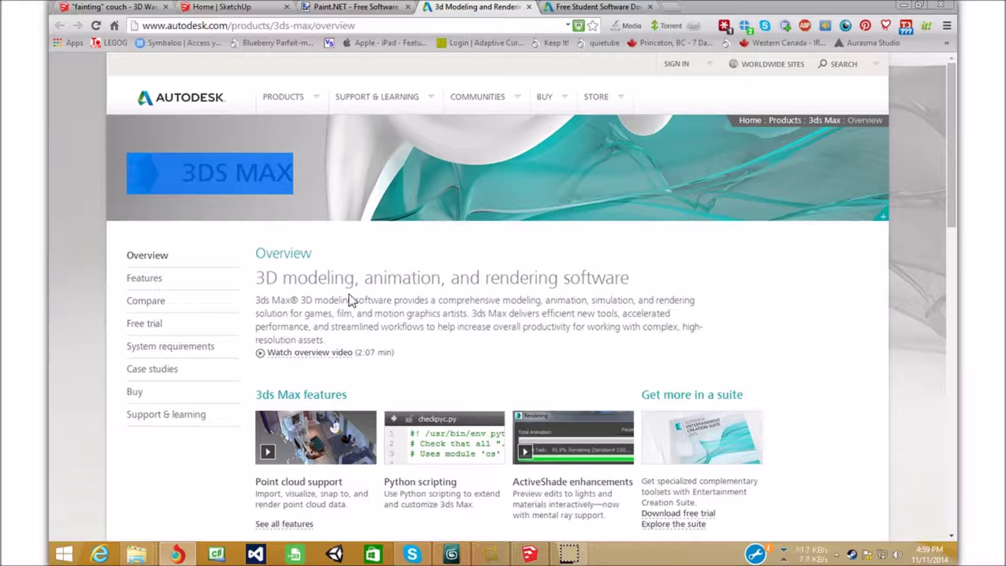
click(368, 329)
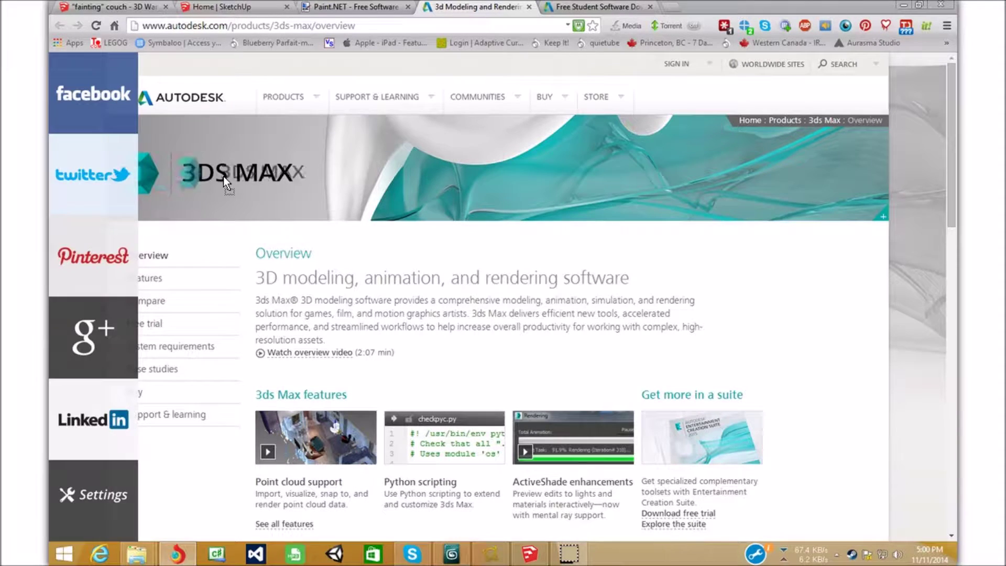
- Look through the 3ds Max overview page for the 3ds Max 2015 trial download section
click(582, 8)
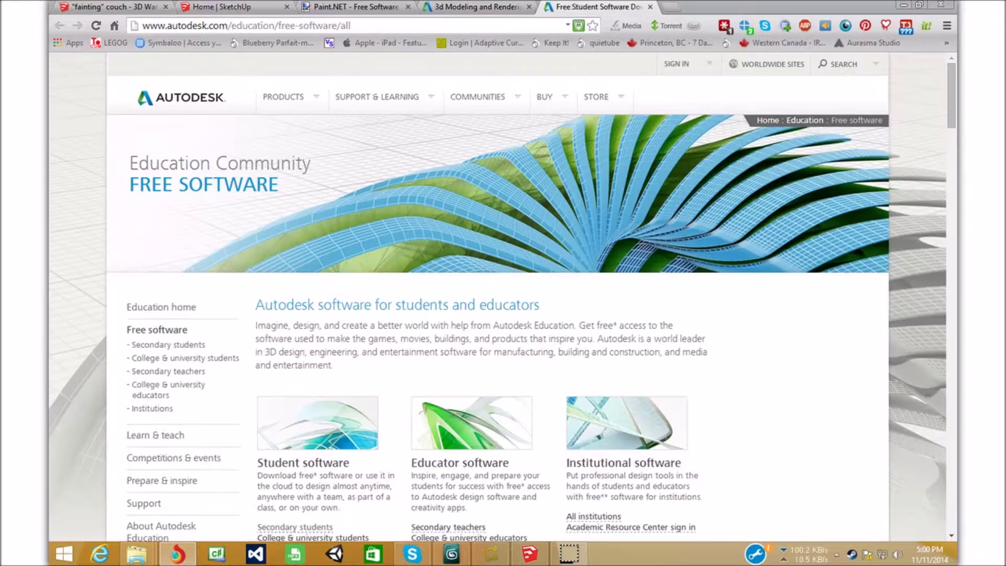
click(481, 7)
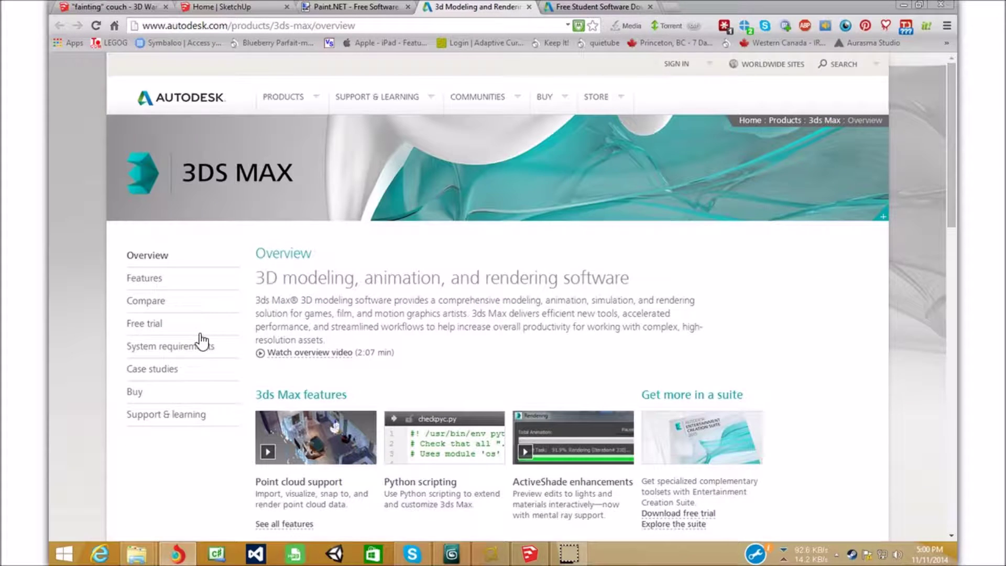
scroll(400, 314, down, 6)
scroll(399, 313, up, 6)
scroll(400, 313, down, 7)
scroll(411, 309, up, 7)
scroll(426, 317, down, 15)
scroll(437, 307, up, 9)
scroll(437, 307, down, 4)
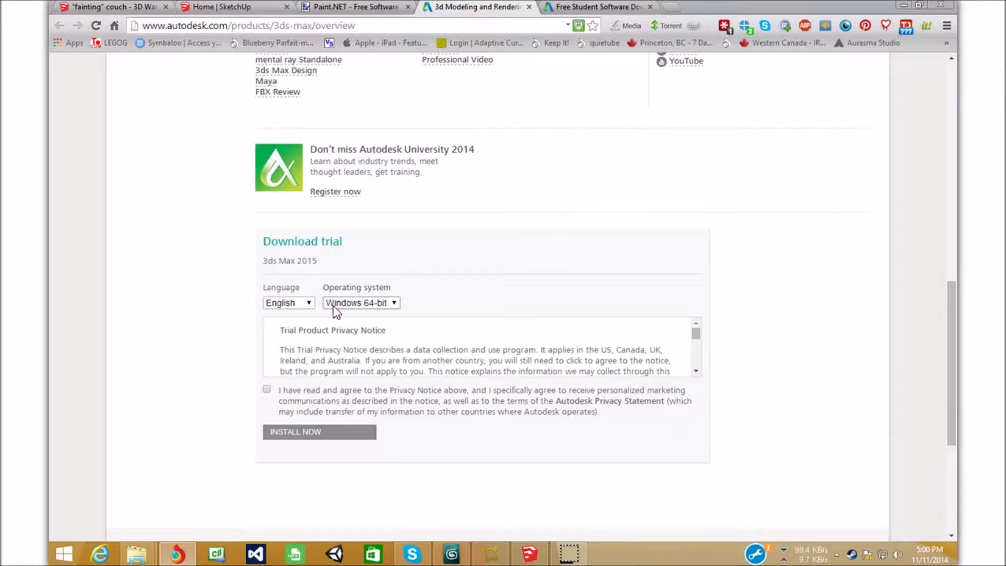
- Check the language and operating system choices for the 3ds Max 2015 trial download
click(308, 303)
click(386, 303)
click(382, 269)
scroll(449, 310, down, 3)
scroll(687, 443, up, 12)
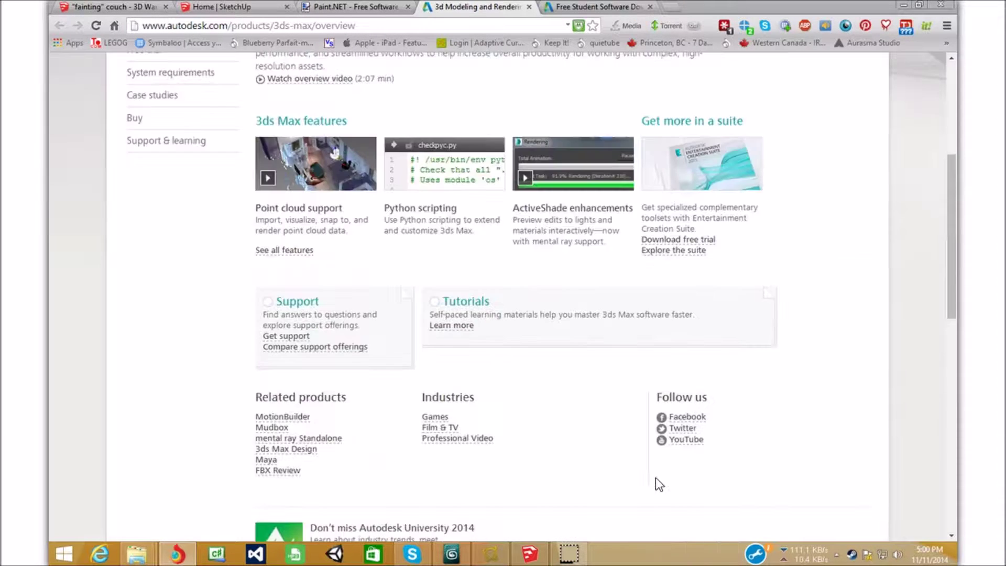
- Examine the 3ds Max trial download section with its privacy notice, and highlight the 3DS MAX heading of the page
scroll(783, 370, down, 7)
scroll(759, 297, down, 6)
scroll(671, 264, up, 4)
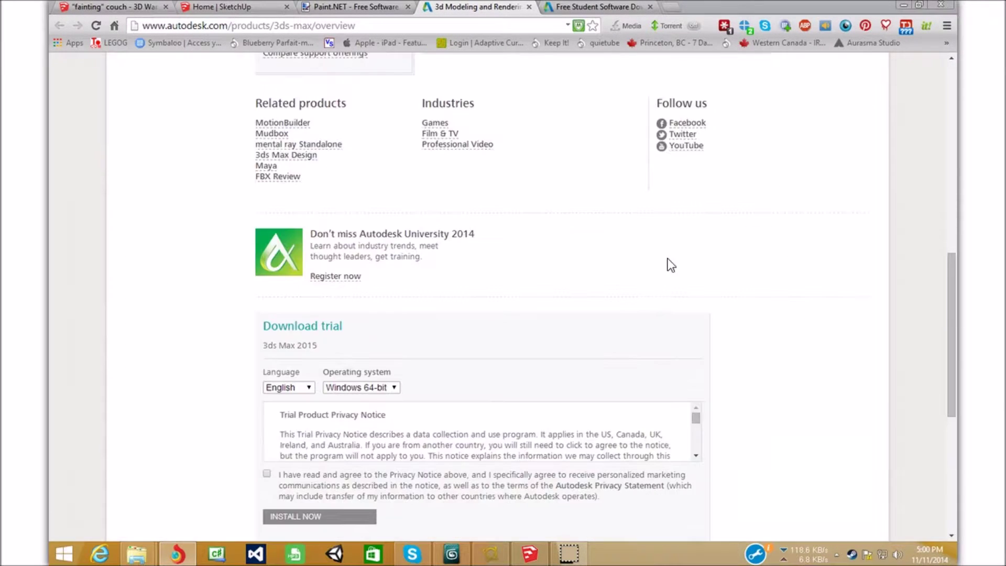
scroll(681, 309, down, 4)
scroll(647, 301, down, 9)
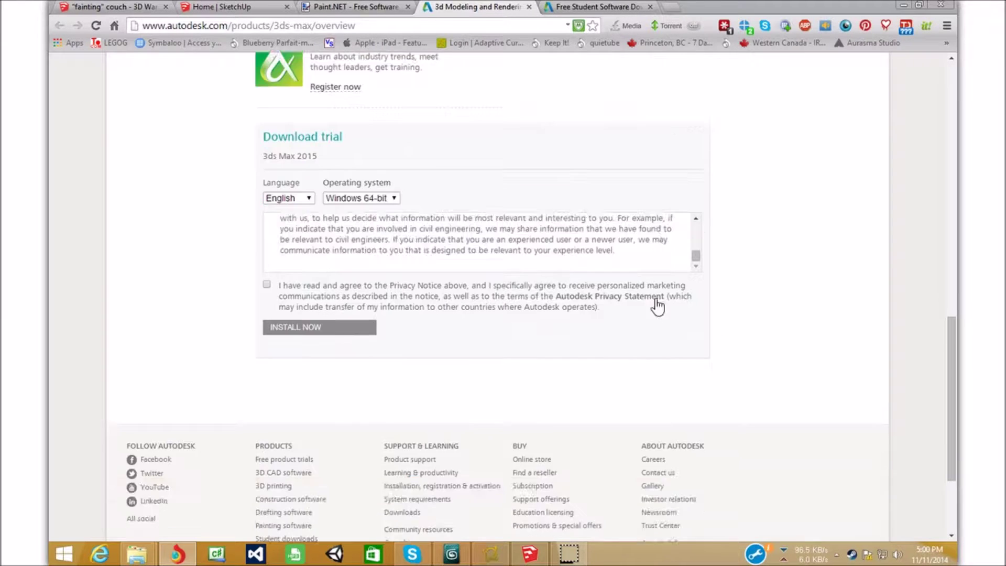
scroll(672, 260, up, 18)
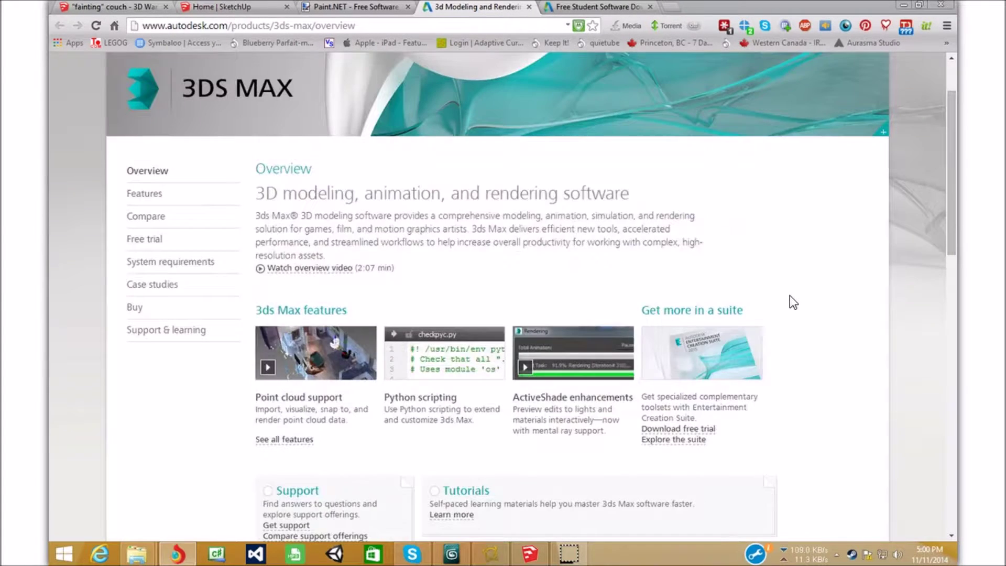
scroll(794, 303, down, 14)
scroll(627, 196, down, 3)
scroll(629, 201, up, 10)
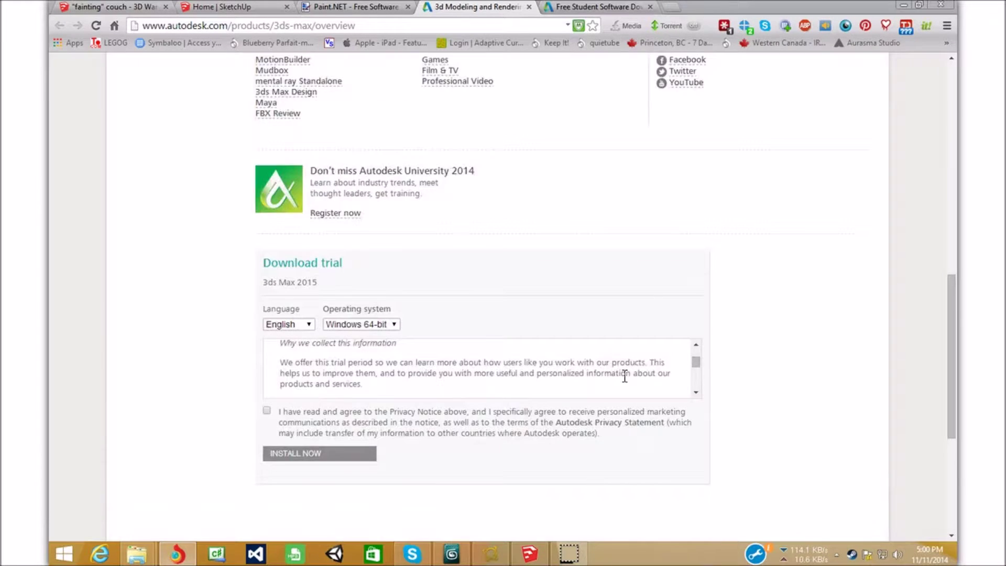
scroll(615, 410, up, 8)
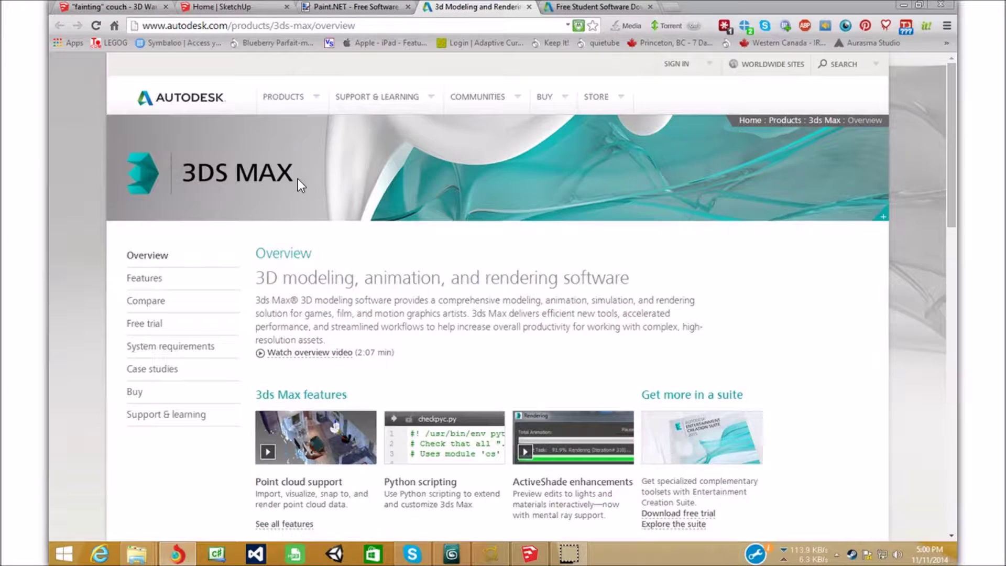
drag(297, 179, 176, 168)
click(442, 321)
- Show the Autodesk Education Community free software page, highlight its heading and examine the list of all products
click(597, 8)
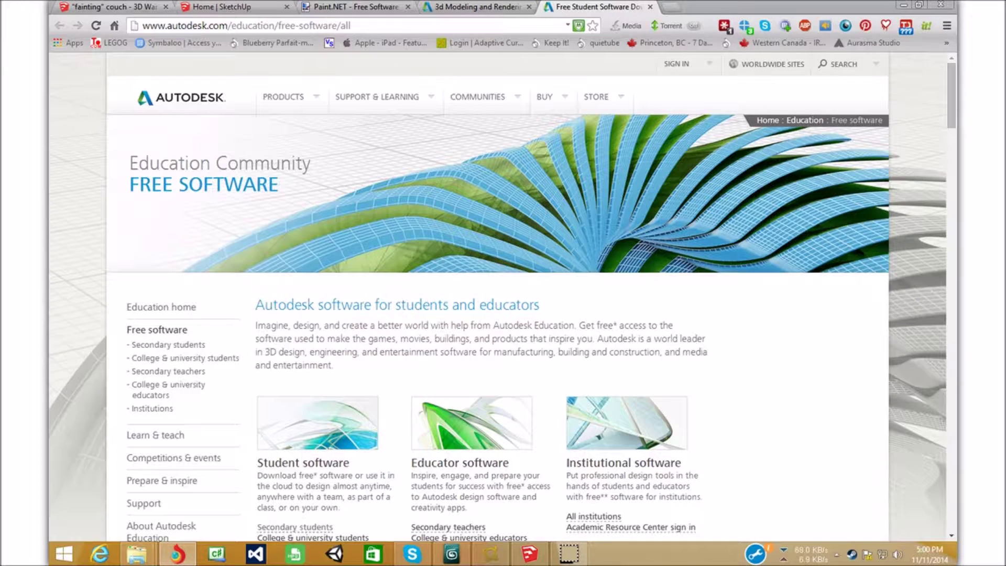
drag(277, 185, 99, 162)
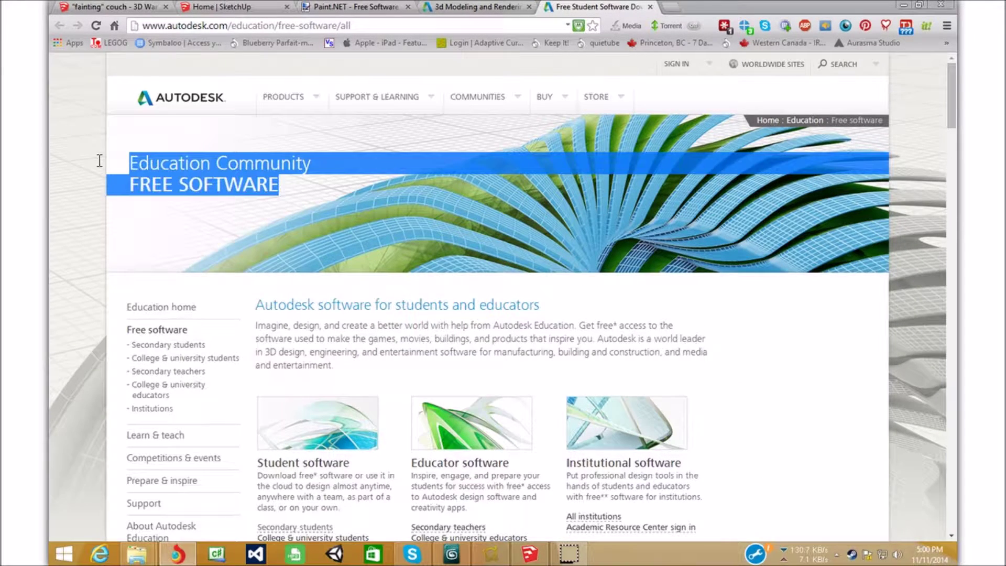
click(176, 179)
scroll(545, 265, down, 12)
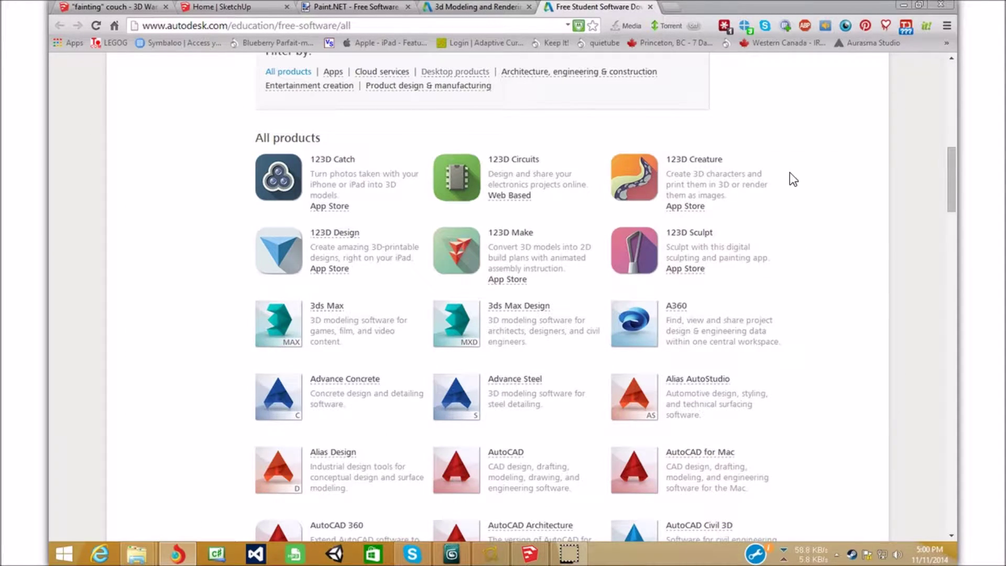
scroll(791, 205, down, 20)
scroll(809, 214, down, 4)
scroll(805, 213, up, 20)
scroll(685, 188, down, 1)
scroll(685, 189, up, 1)
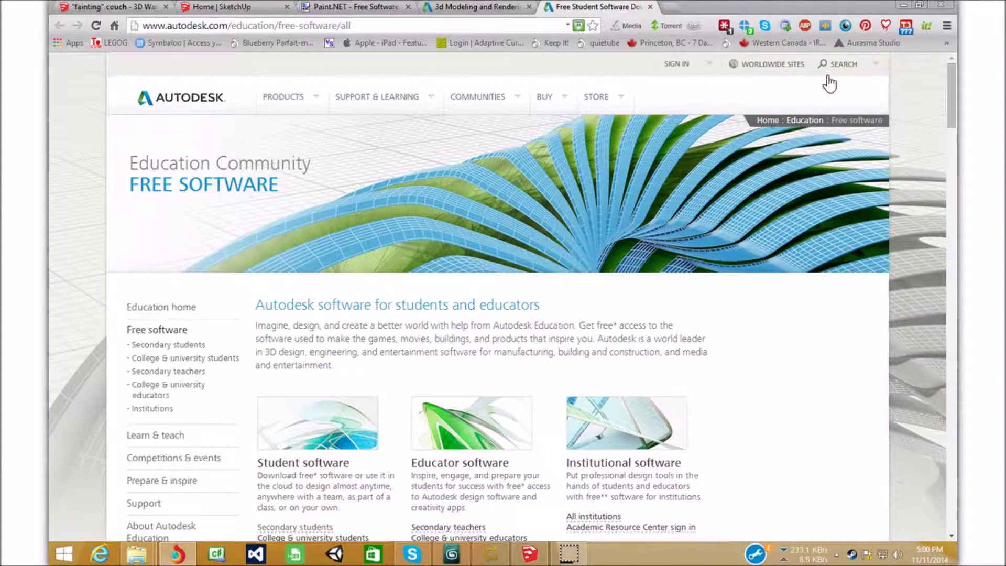
- Search the Autodesk site for "3ds max" and open the free student version download page for 3ds Max
click(844, 71)
text(3ds ax)
key(BackSpace)
key(BackSpace)
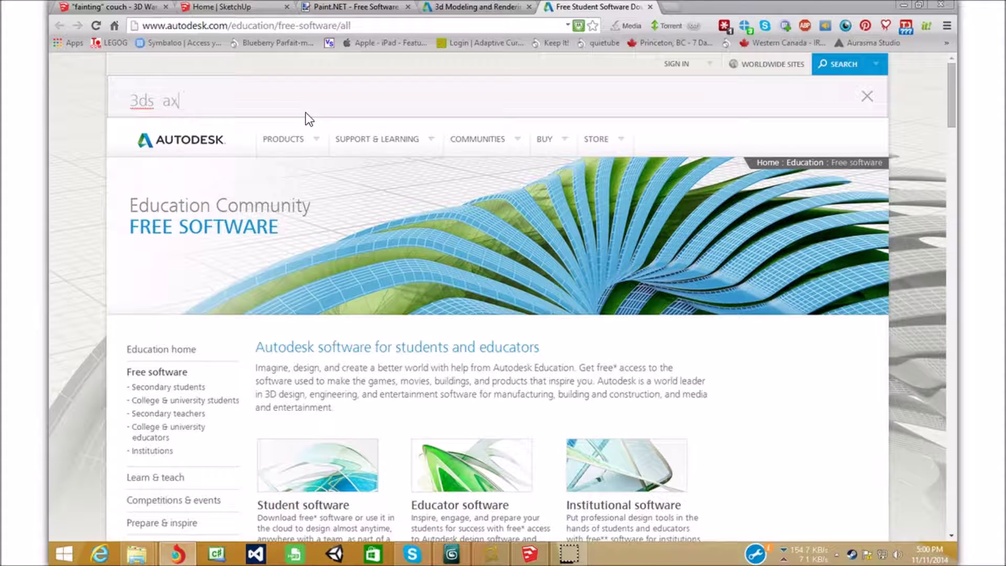
text(max)
key(Return)
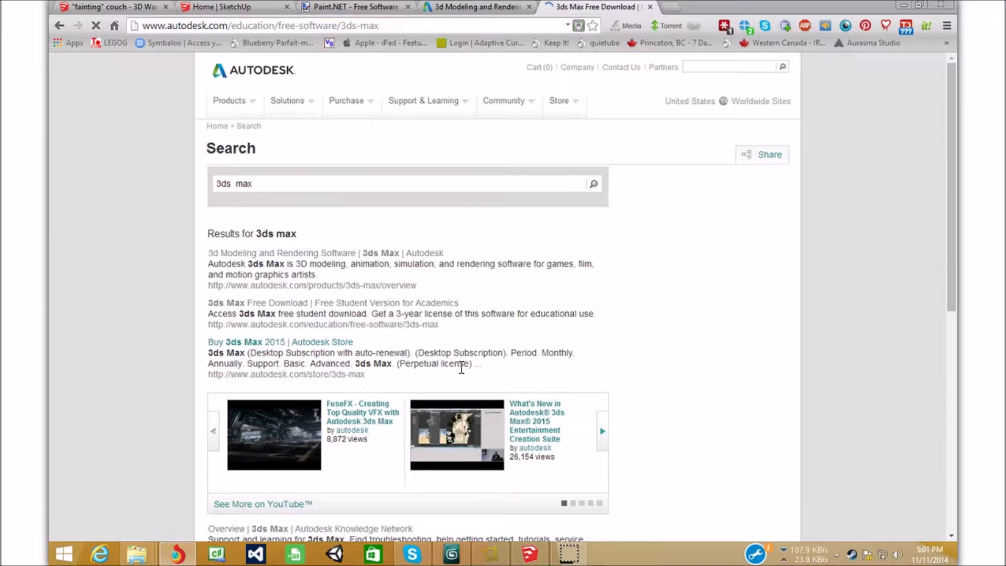
scroll(519, 366, down, 3)
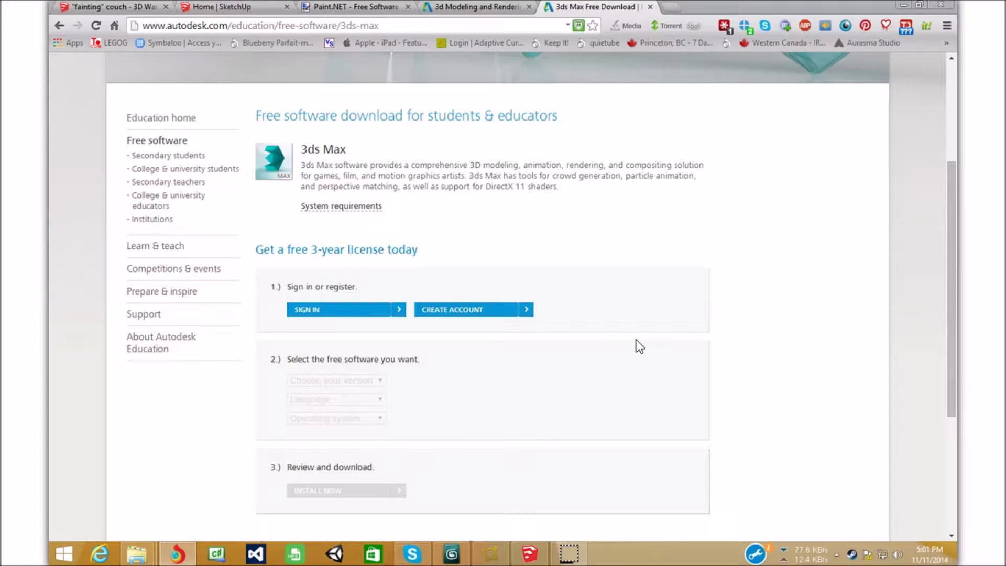
- Review the rest of the free 3ds Max download page, close it, and switch to the sofa model in SketchUp
scroll(639, 346, down, 4)
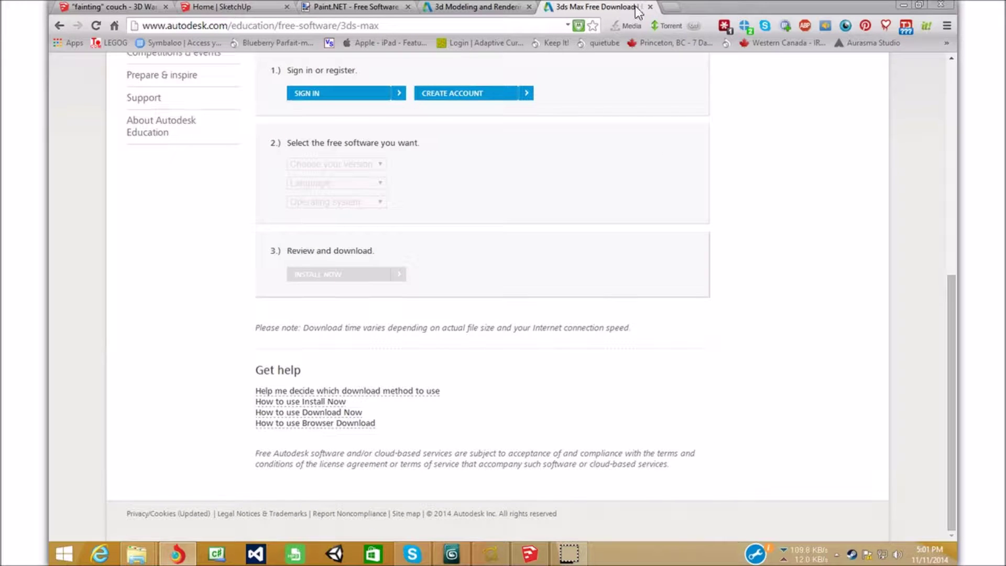
click(650, 8)
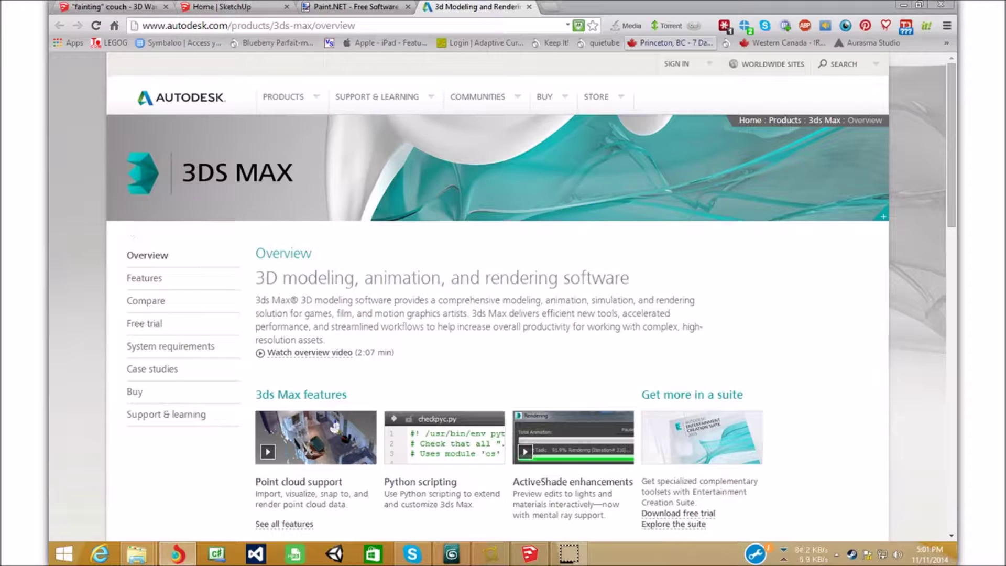
drag(330, 305, 372, 353)
click(479, 335)
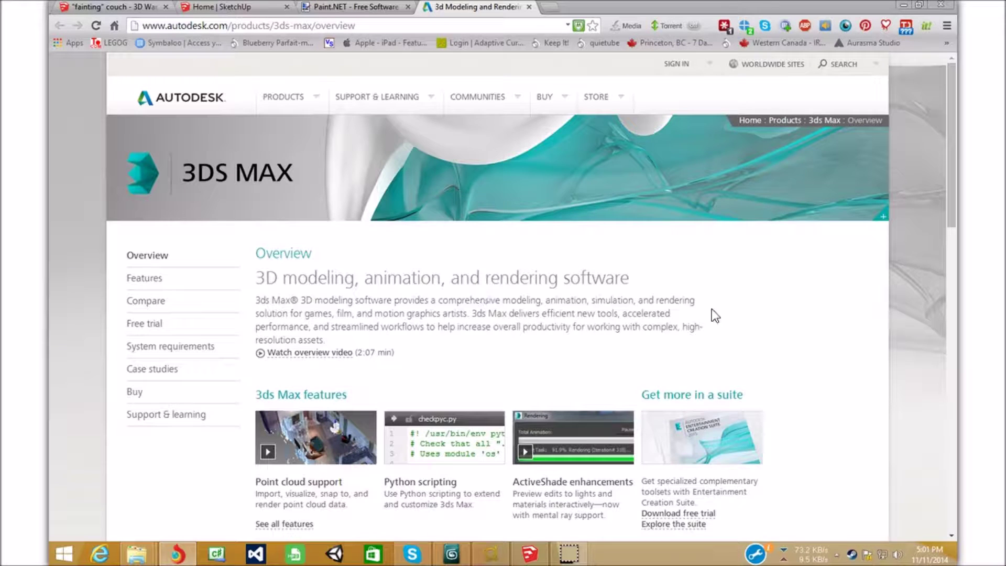
click(355, 6)
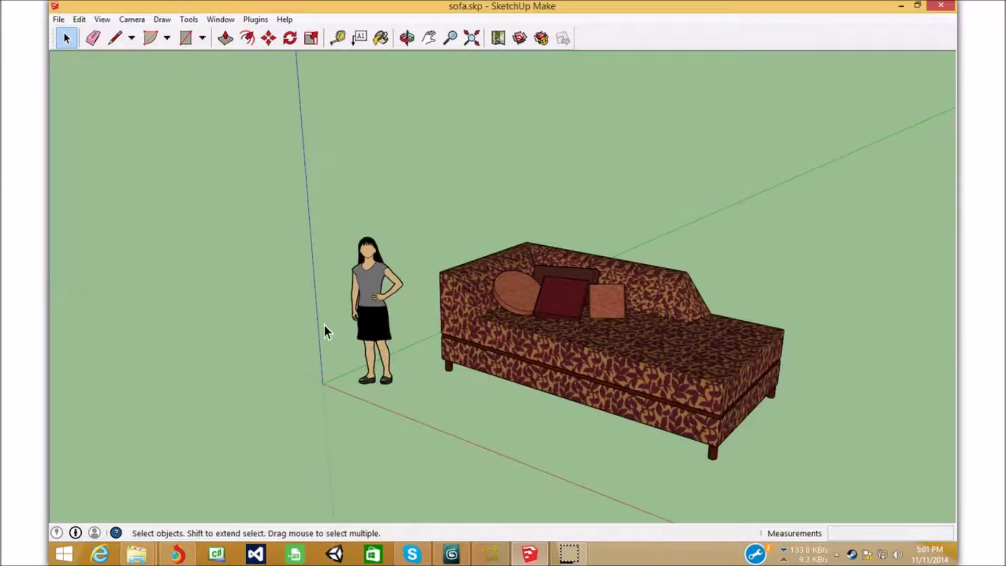
- Examine the sofa's patterned fabric and wooden trim up close from several sides
key(o)
middle_drag(211, 291, 832, 370)
scroll(655, 347, up, 10)
scroll(651, 256, up, 2)
middle_drag(719, 310, 871, 473)
scroll(637, 382, down, 5)
scroll(765, 414, up, 4)
middle_drag(770, 426, 504, 280)
drag(504, 280, 536, 248)
key(space)
scroll(525, 267, down, 12)
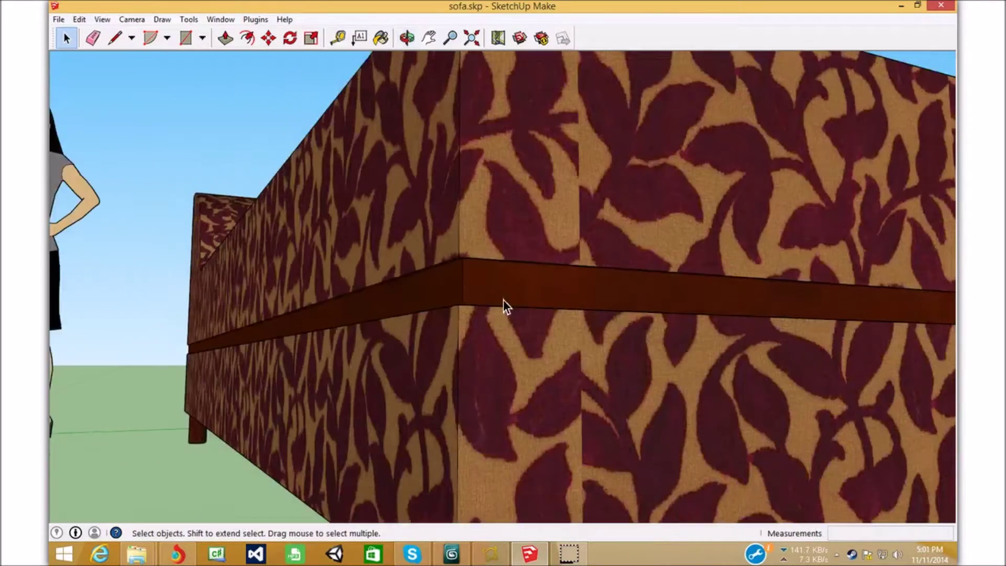
- Examine the whole textured sofa and the scale figure beside it from different angles and distances
middle_drag(688, 310, 268, 435)
scroll(335, 320, up, 10)
middle_drag(354, 327, 862, 374)
scroll(377, 332, down, 8)
scroll(248, 301, up, 1)
middle_drag(247, 300, 421, 325)
click(580, 309)
click(369, 422)
click(434, 345)
click(454, 481)
scroll(414, 393, up, 1)
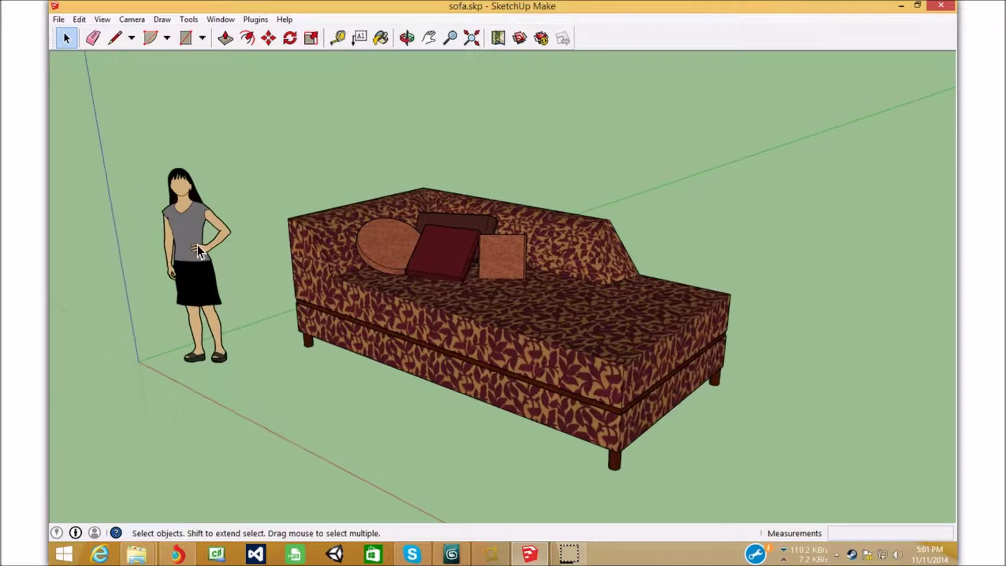
scroll(285, 234, up, 1)
scroll(209, 276, down, 7)
scroll(354, 333, up, 6)
middle_drag(187, 303, 86, 362)
scroll(622, 355, down, 1)
click(308, 292)
scroll(362, 358, down, 2)
scroll(398, 409, up, 3)
click(385, 450)
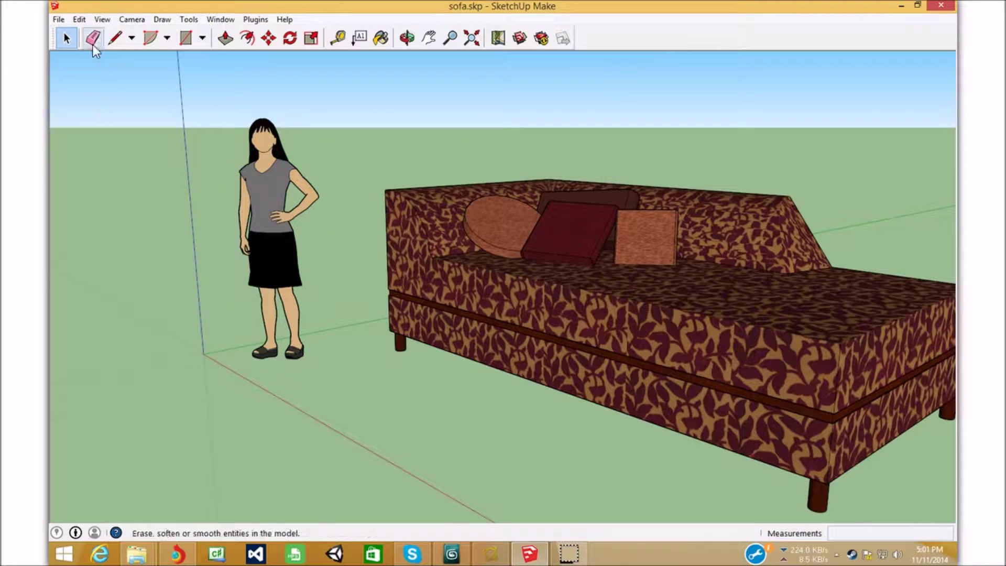
- Display the model in the Monochrome face style
click(79, 20)
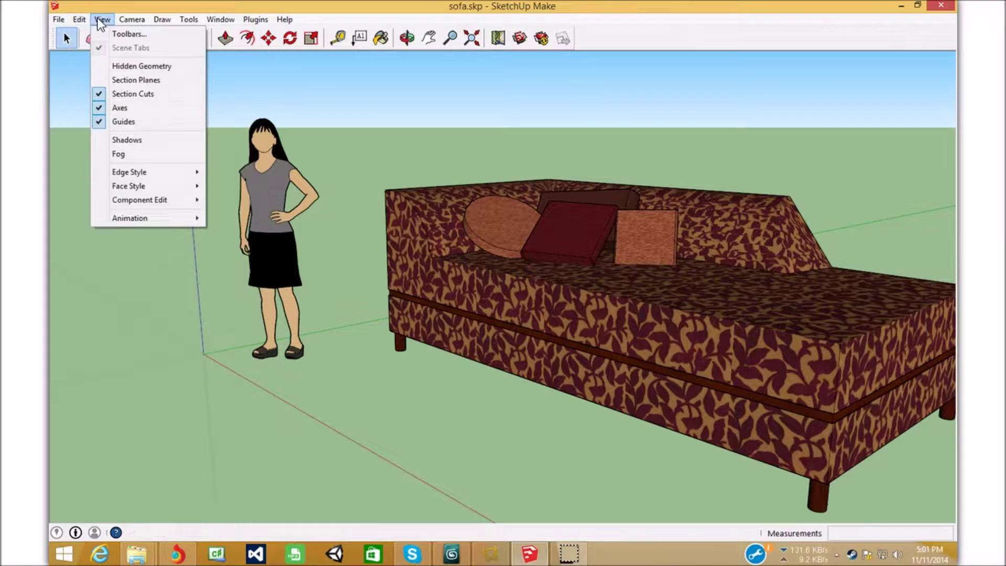
mouse_move(184, 192)
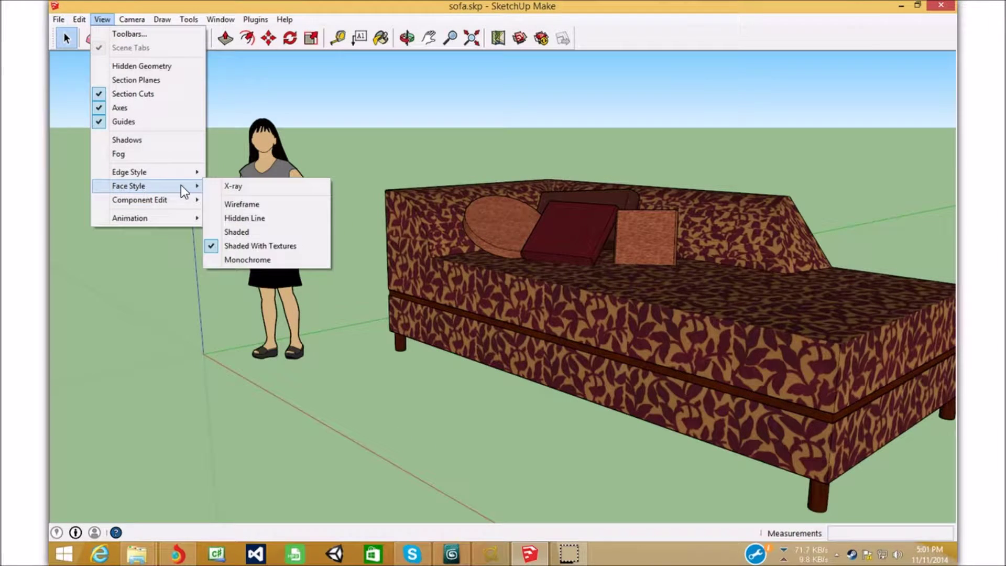
click(246, 260)
- Inspect the face orientation of the sofa's underside, seat, back and cushions in the monochrome display
middle_drag(713, 414, 795, 84)
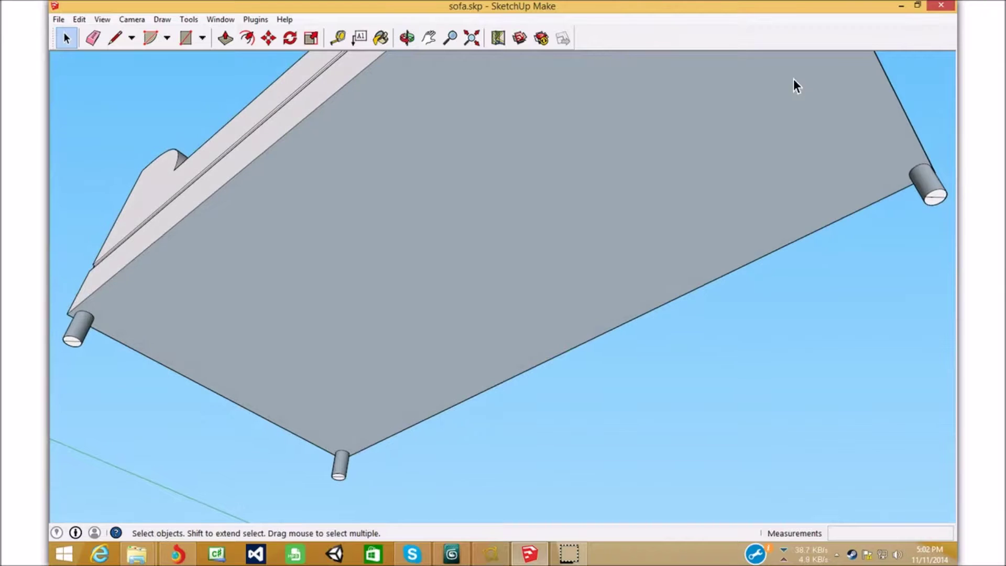
scroll(600, 230, down, 3)
middle_drag(527, 296, 880, 336)
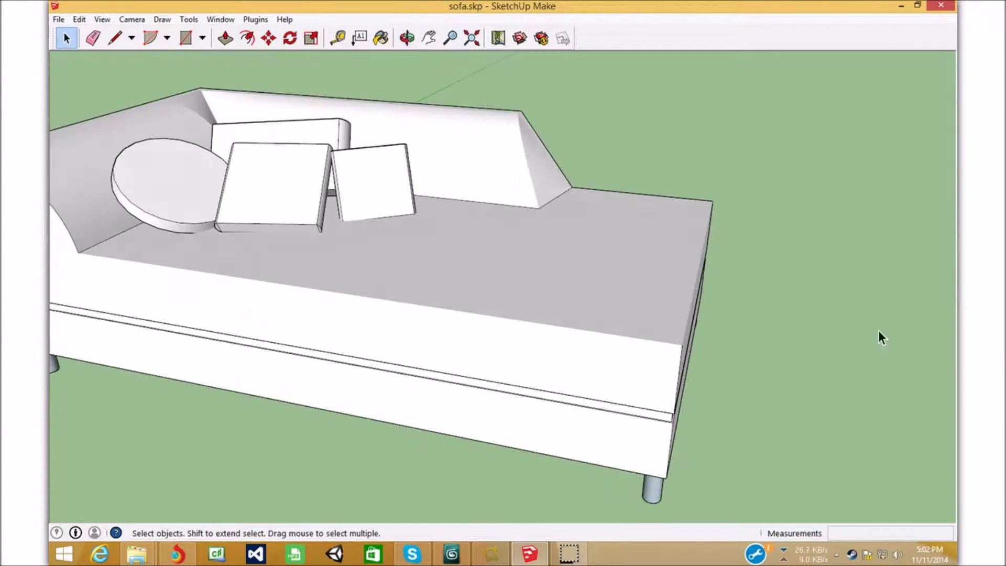
scroll(488, 240, down, 4)
scroll(314, 225, up, 5)
scroll(386, 265, up, 3)
middle_drag(386, 265, 417, 102)
drag(920, 265, 344, 361)
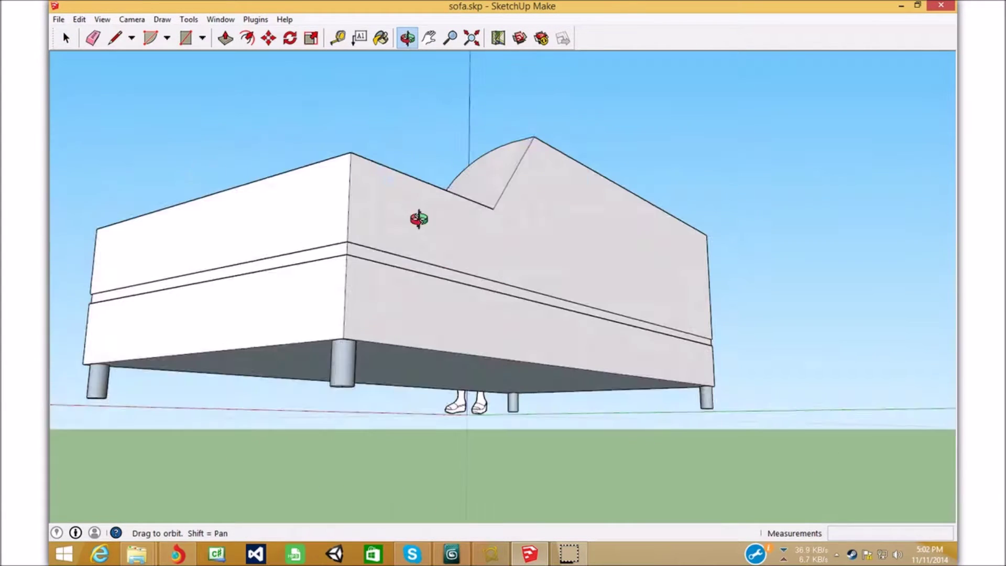
drag(418, 218, 676, 36)
middle_drag(402, 231, 443, 201)
scroll(443, 201, down, 4)
scroll(572, 163, up, 5)
scroll(508, 203, down, 4)
middle_drag(507, 203, 570, 505)
scroll(670, 200, up, 7)
scroll(509, 420, down, 7)
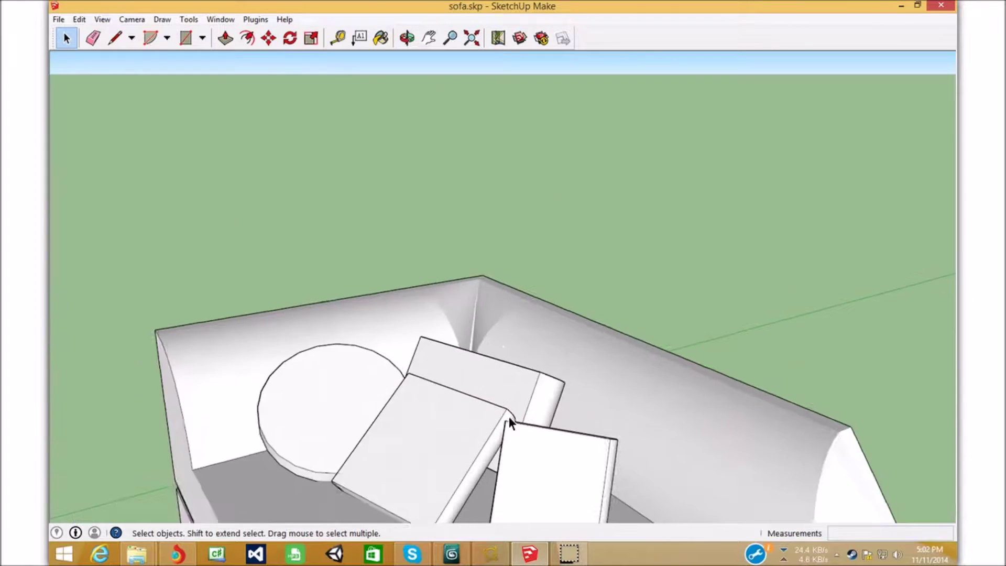
scroll(437, 458, up, 4)
middle_drag(474, 431, 299, 184)
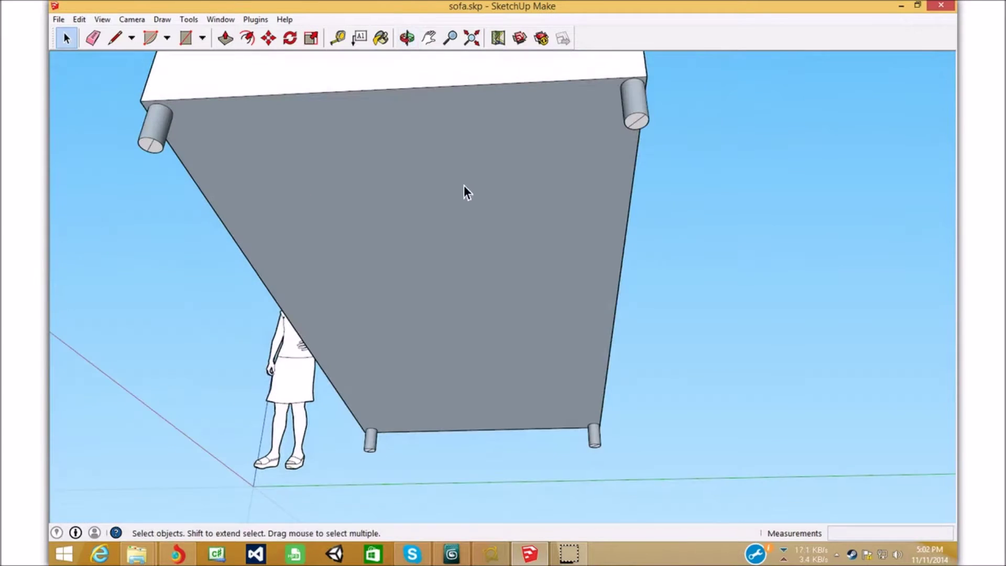
- Open the sofa for editing and reverse the large face on its underside
right_click(486, 247)
click(202, 356)
right_click(479, 261)
click(528, 293)
click(410, 280)
right_click(412, 281)
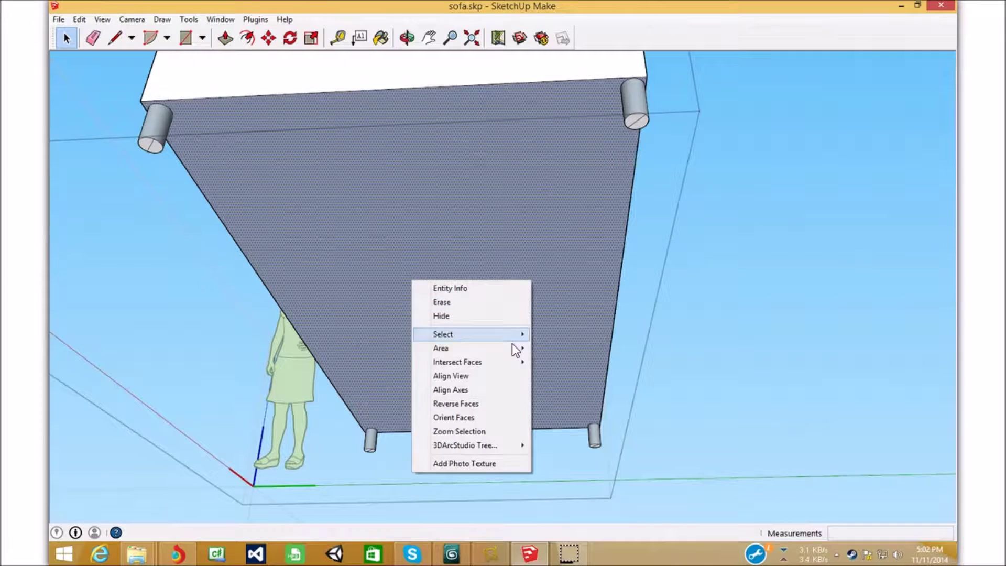
click(493, 401)
click(210, 292)
- Try to reverse the cylindrical face of a corner leg, and leave the sofa's editing mode
middle_drag(171, 243, 357, 388)
scroll(251, 528, up, 5)
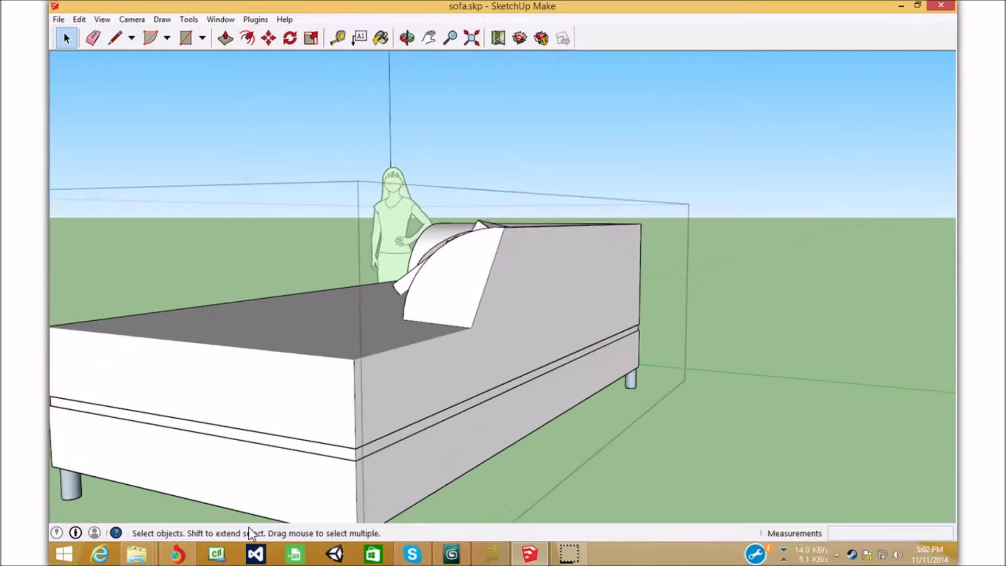
scroll(50, 466, up, 4)
scroll(240, 463, down, 5)
scroll(539, 480, up, 1)
middle_drag(539, 486, 727, 496)
scroll(727, 497, down, 1)
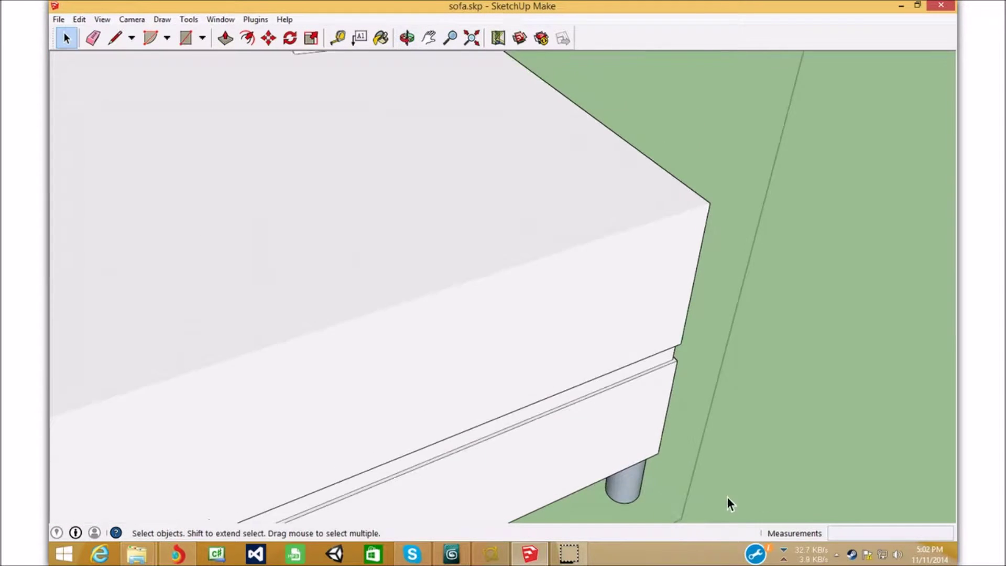
scroll(620, 516, up, 4)
scroll(677, 441, up, 3)
click(590, 430)
right_click(594, 430)
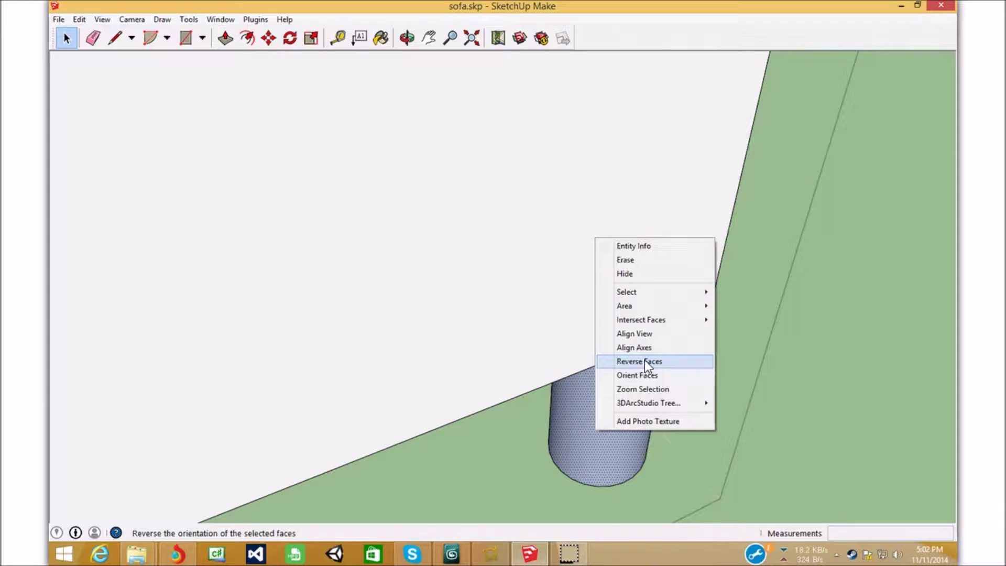
click(789, 356)
- Inspect the face orientation of the sofa's underside and legs, ending with an overview of the whole sofa
scroll(592, 414, down, 4)
scroll(594, 417, down, 8)
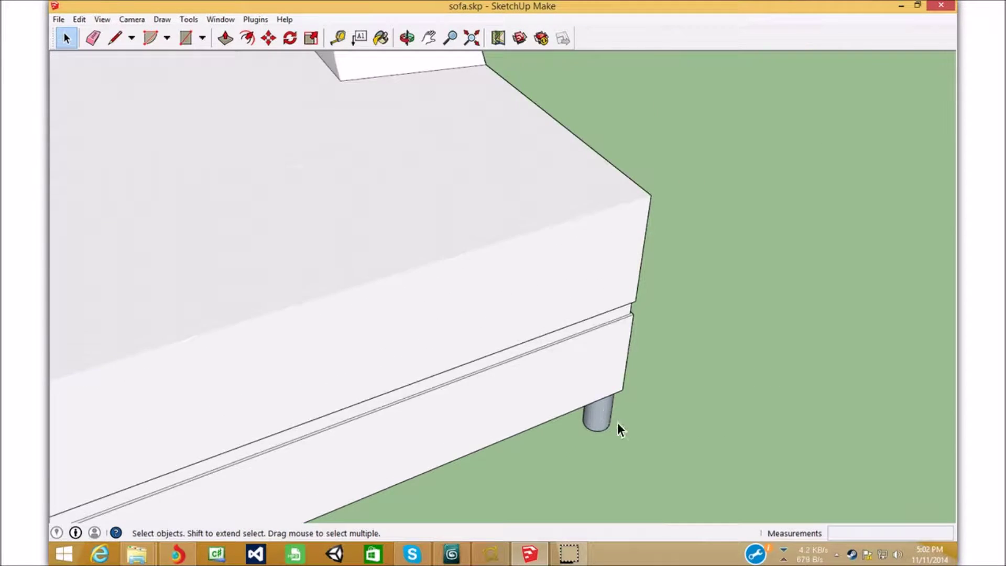
middle_drag(491, 417, 714, 366)
scroll(595, 299, up, 6)
scroll(636, 370, up, 4)
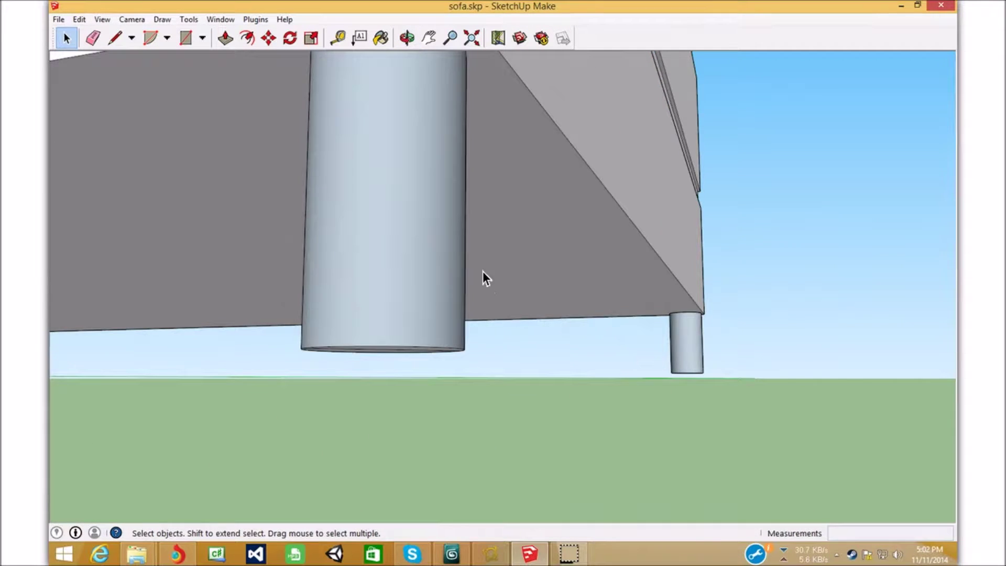
scroll(482, 272, down, 3)
middle_drag(437, 226, 311, 278)
scroll(395, 189, down, 5)
middle_drag(395, 189, 642, 300)
scroll(642, 300, down, 5)
scroll(535, 227, up, 7)
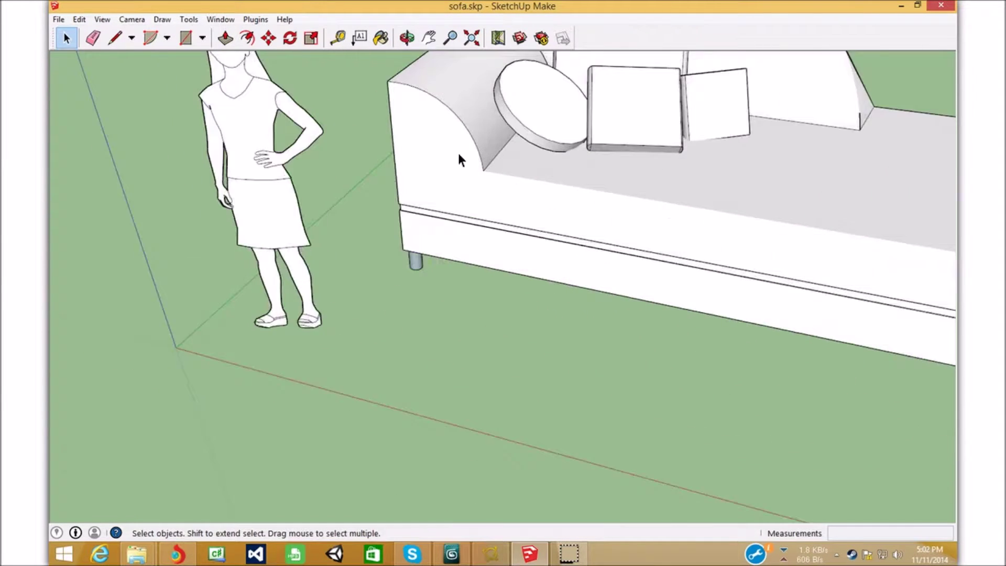
scroll(367, 173, down, 3)
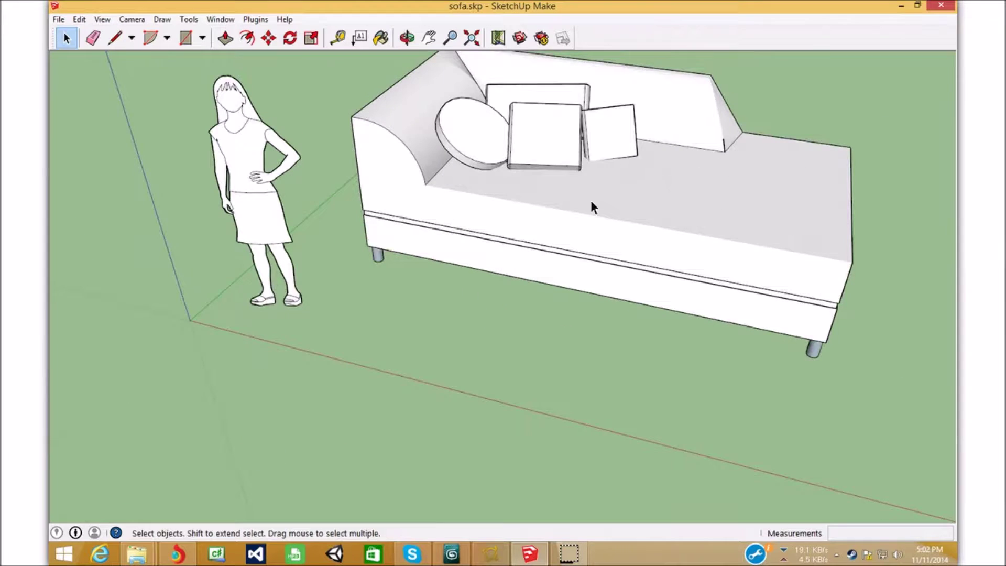
- Examine the sofa's corner legs up close, from their attachment at the base down to their lower ends
scroll(741, 326, up, 3)
middle_drag(741, 325, 534, 199)
scroll(637, 366, up, 5)
scroll(622, 333, down, 3)
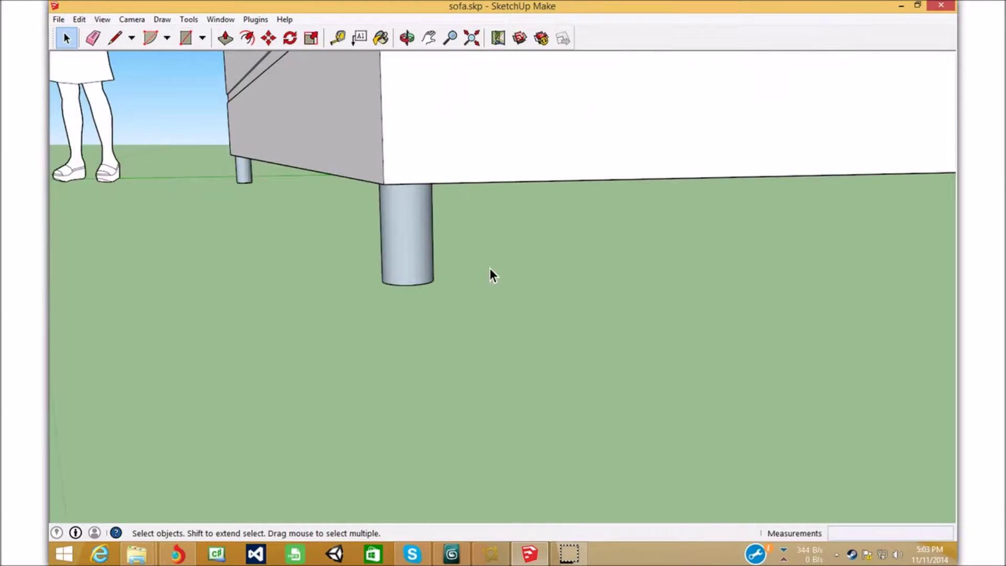
scroll(489, 268, up, 2)
scroll(407, 262, down, 2)
scroll(382, 265, up, 2)
scroll(386, 248, down, 1)
middle_drag(265, 310, 393, 377)
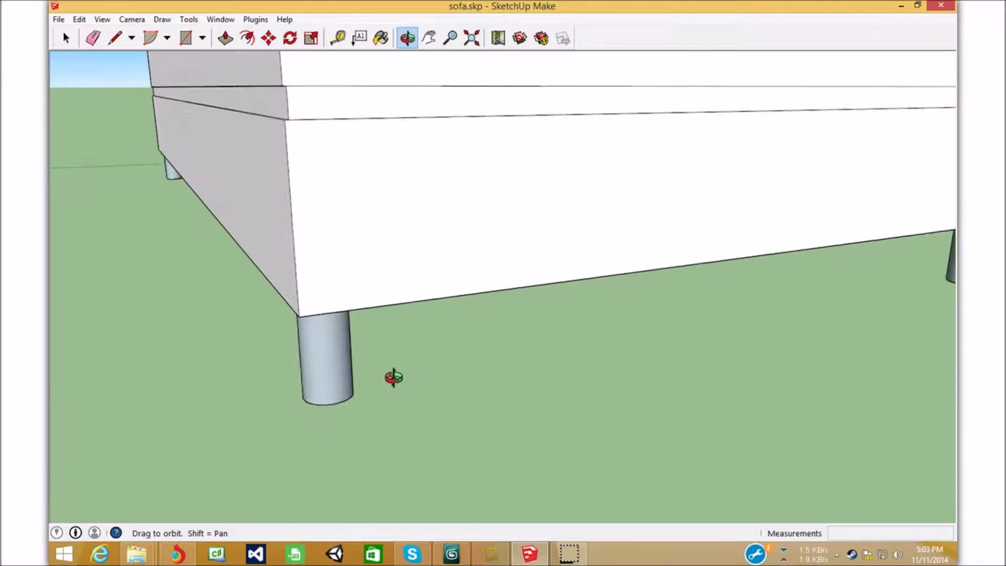
scroll(393, 377, down, 4)
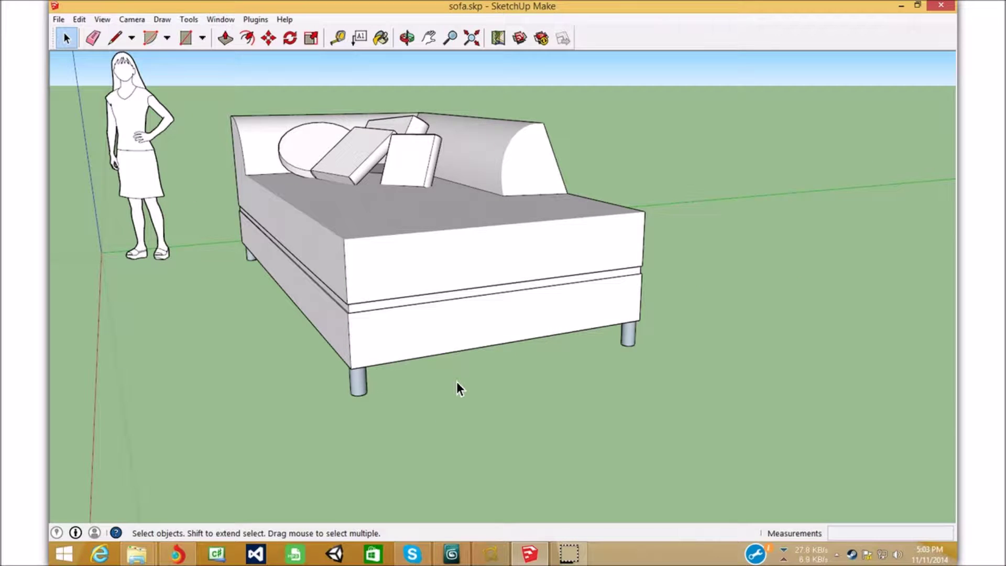
scroll(280, 409, up, 5)
scroll(581, 326, up, 5)
scroll(580, 326, down, 4)
scroll(681, 343, up, 3)
scroll(701, 340, down, 2)
scroll(701, 340, up, 1)
mouse_move(701, 340)
middle_down()
mouse_move(669, 350)
mouse_move(696, 339)
mouse_move(260, 285)
mouse_move(552, 348)
mouse_move(684, 339)
middle_up()
scroll(689, 337, down, 2)
scroll(684, 340, down, 5)
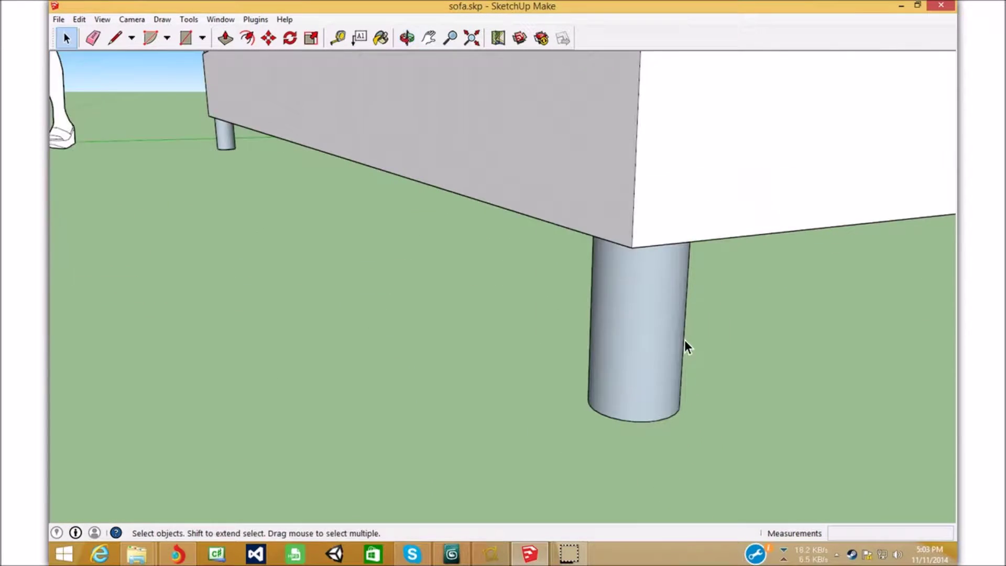
scroll(530, 305, down, 4)
scroll(587, 378, up, 9)
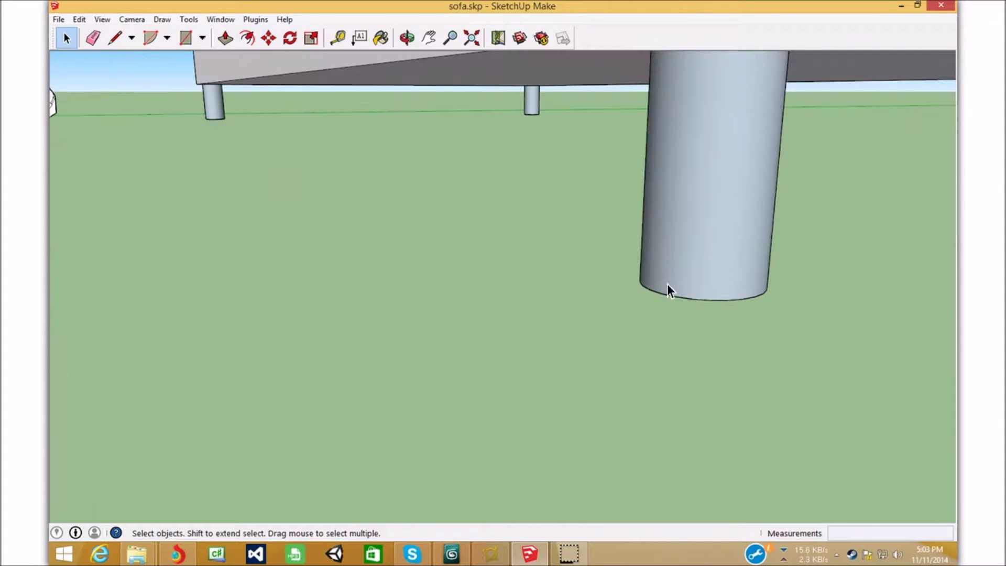
- Delete the scale figure standing beside the sofa
scroll(70, 265, down, 5)
scroll(70, 265, down, 3)
middle_drag(151, 218, 516, 260)
scroll(516, 261, down, 5)
middle_drag(524, 325, 327, 385)
scroll(285, 134, up, 4)
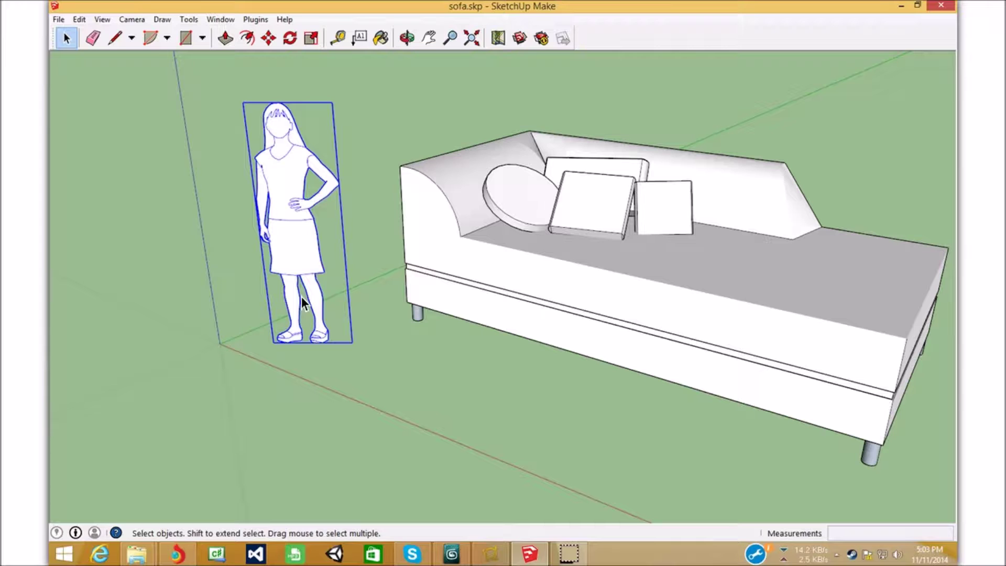
key(Delete)
- Examine the sofa's seat edge, trim groove and overall form in the monochrome display
scroll(425, 420, up, 3)
middle_drag(552, 419, 441, 399)
scroll(441, 392, up, 4)
middle_drag(560, 307, 543, 359)
scroll(461, 354, up, 4)
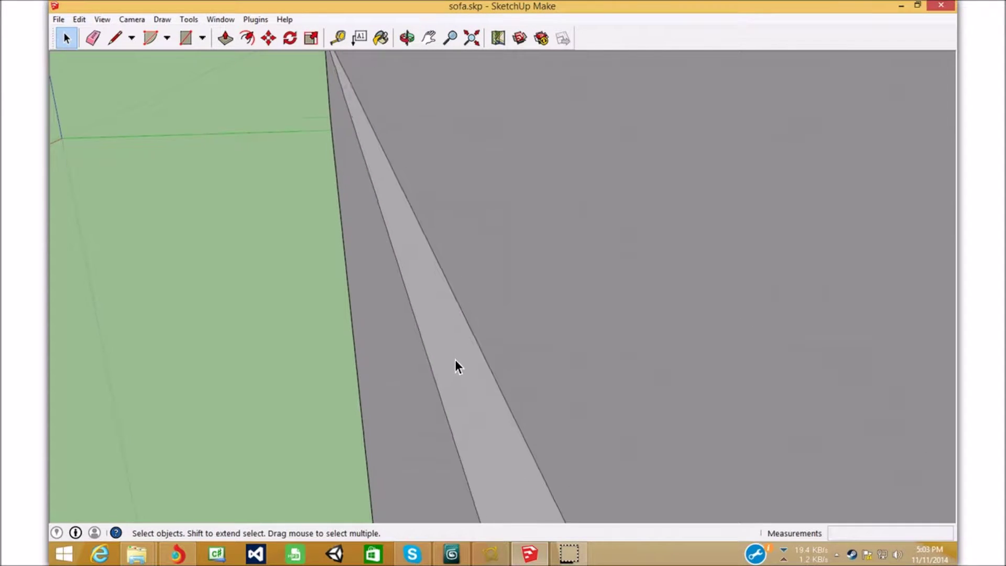
scroll(486, 387, down, 8)
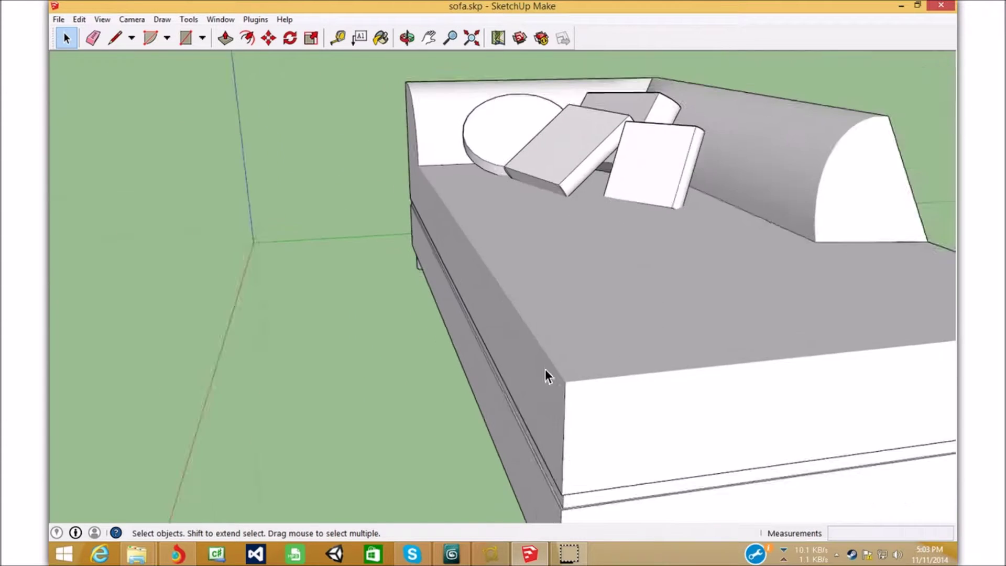
middle_drag(729, 291, 747, 268)
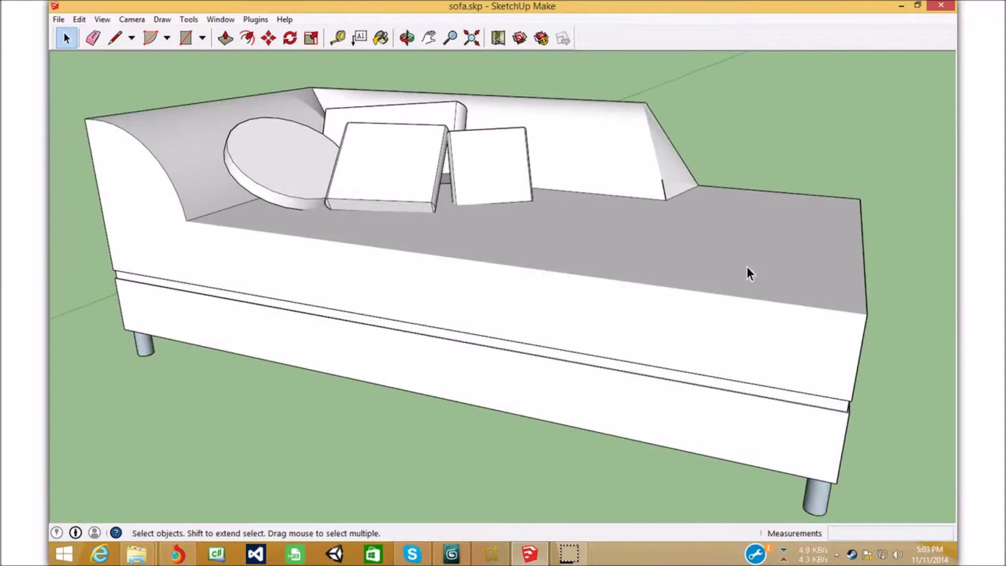
scroll(567, 326, down, 3)
middle_drag(736, 417, 666, 430)
middle_drag(433, 184, 50, 209)
- Set the face style to Shaded With Textures and bring the whole sofa into view from above
click(104, 19)
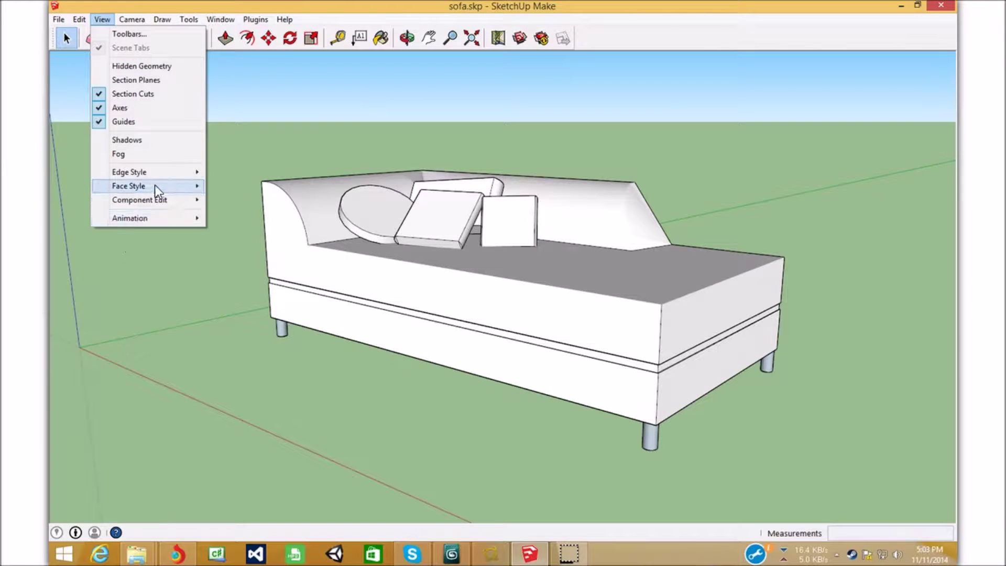
mouse_move(155, 185)
click(246, 242)
middle_drag(700, 367, 719, 499)
scroll(719, 499, down, 3)
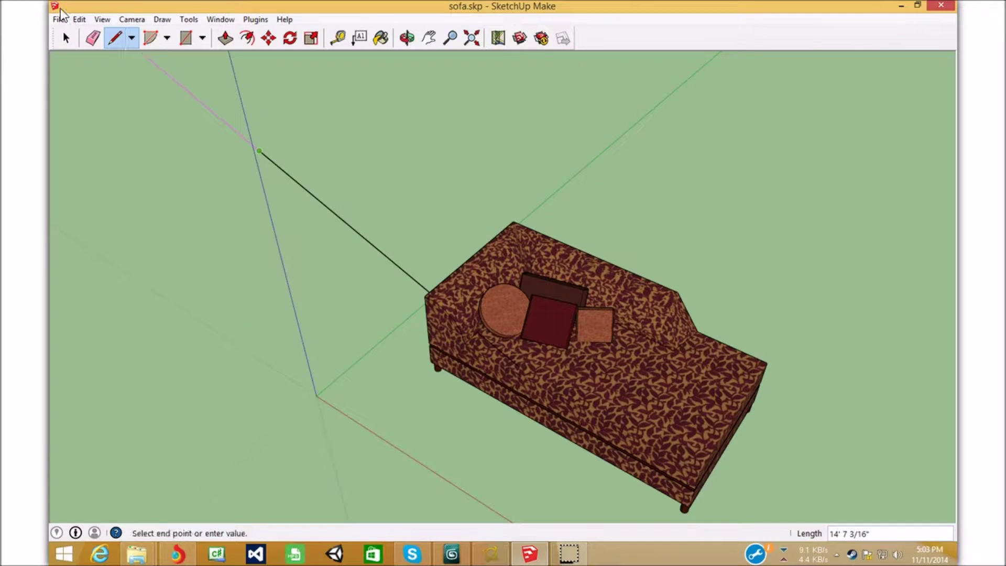
- Undo the stray line drawn from the sofa's upper corner
click(79, 20)
click(93, 33)
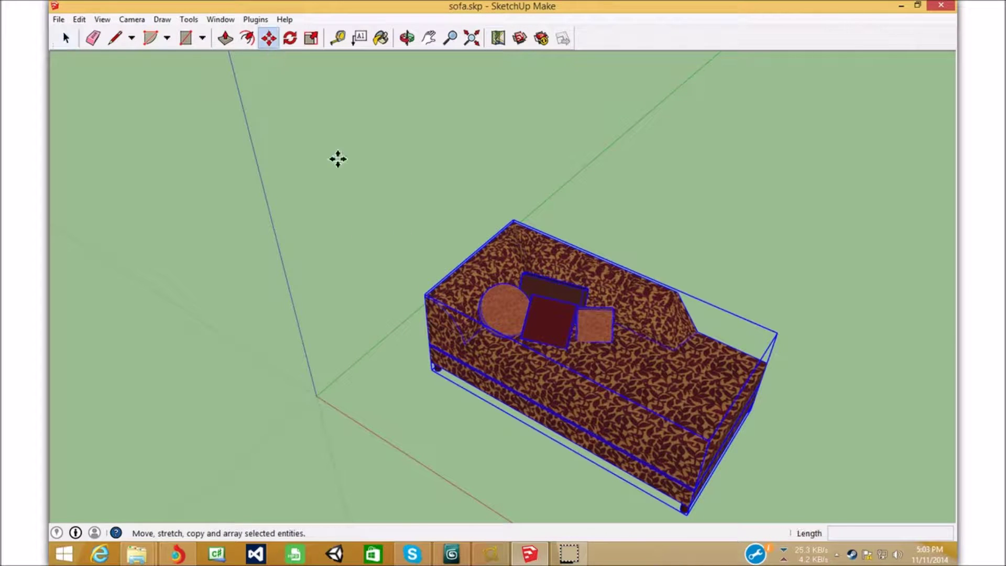
- Move the sofa by the bottom corner of its bounding box onto the axes origin
scroll(441, 370, up, 5)
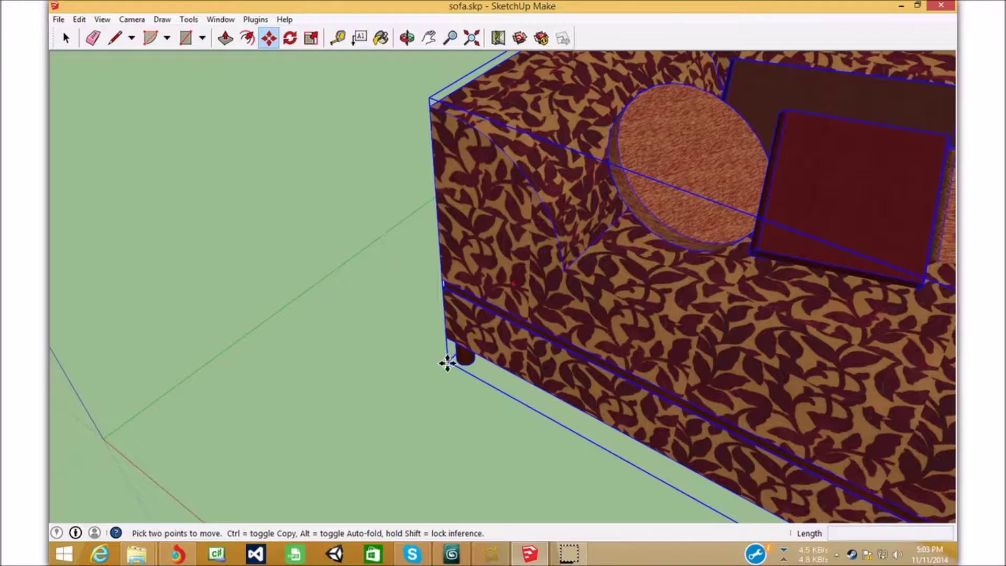
scroll(161, 397, down, 5)
middle_drag(99, 436, 480, 292)
scroll(466, 487, up, 7)
middle_drag(665, 367, 450, 411)
scroll(229, 391, down, 4)
scroll(105, 364, up, 5)
scroll(146, 356, up, 4)
scroll(214, 360, up, 1)
middle_drag(217, 369, 388, 404)
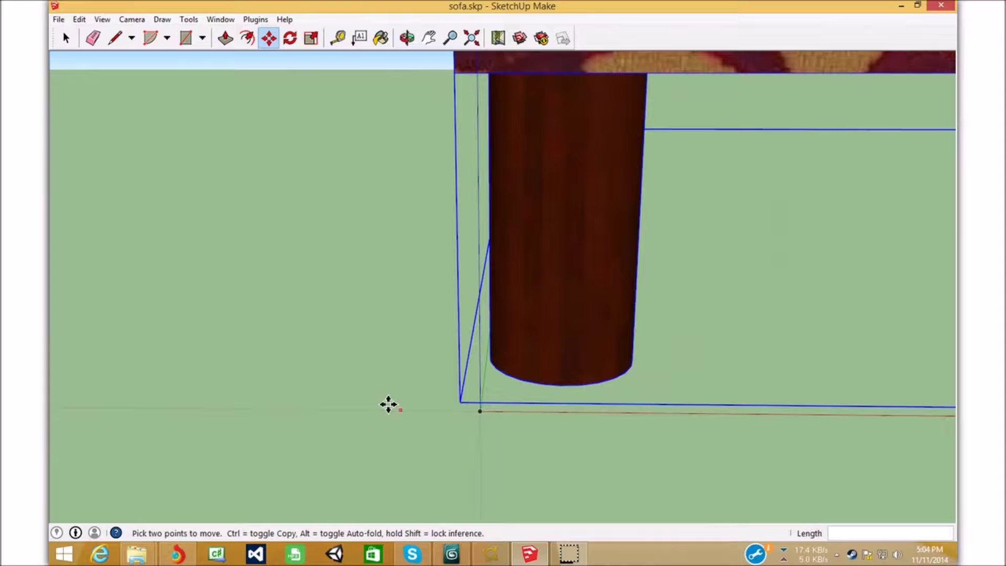
click(460, 401)
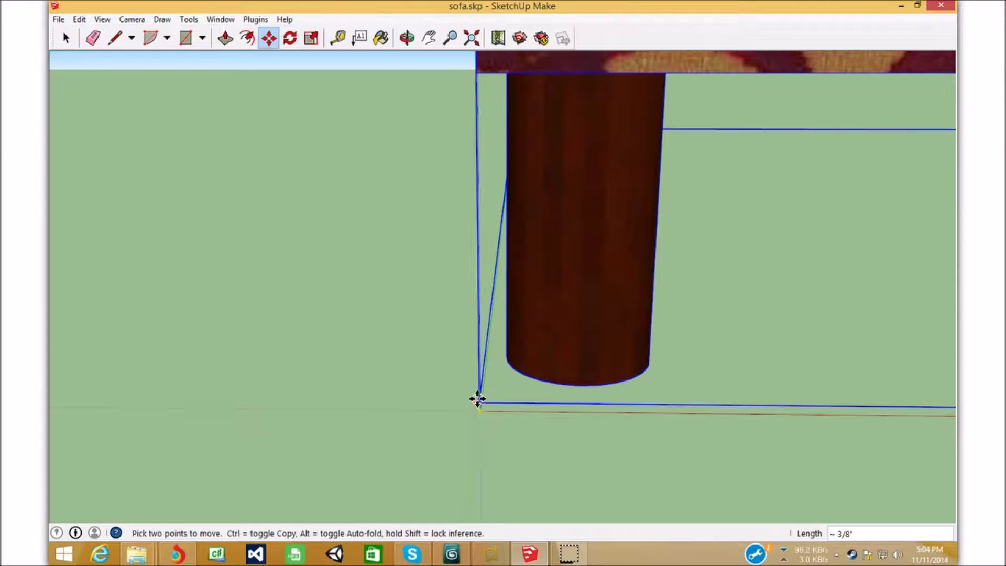
- Try moving the whole sofa away from the origin, and undo that move
middle_drag(441, 449, 234, 493)
scroll(399, 351, down, 6)
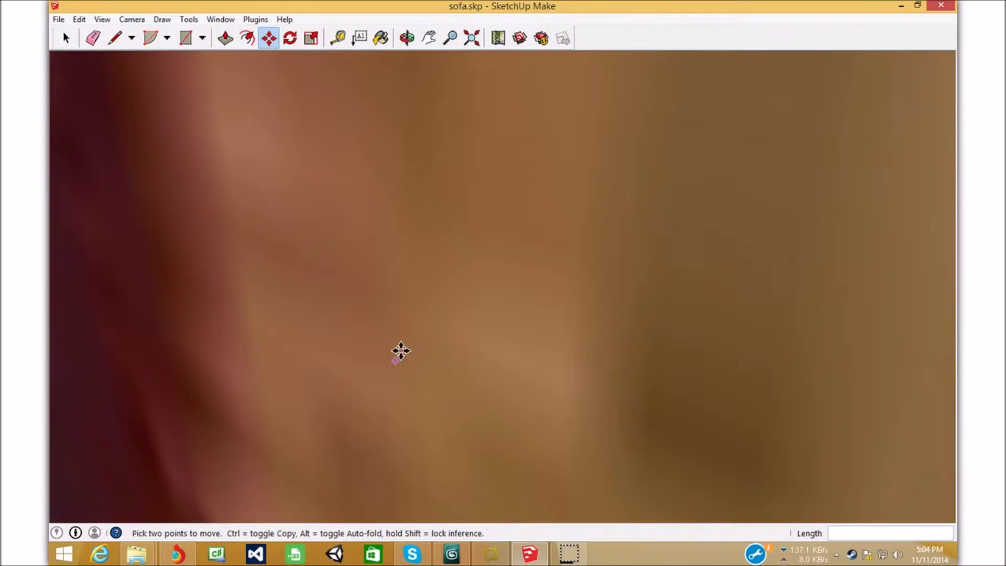
scroll(434, 342, down, 10)
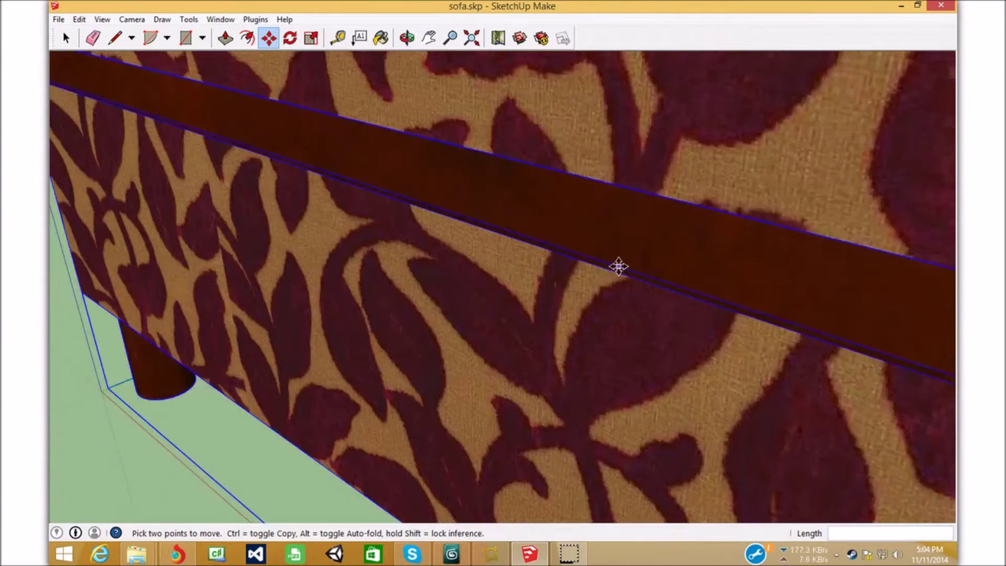
scroll(618, 266, down, 8)
middle_drag(758, 179, 484, 196)
scroll(476, 196, down, 5)
scroll(224, 242, down, 4)
click(213, 188)
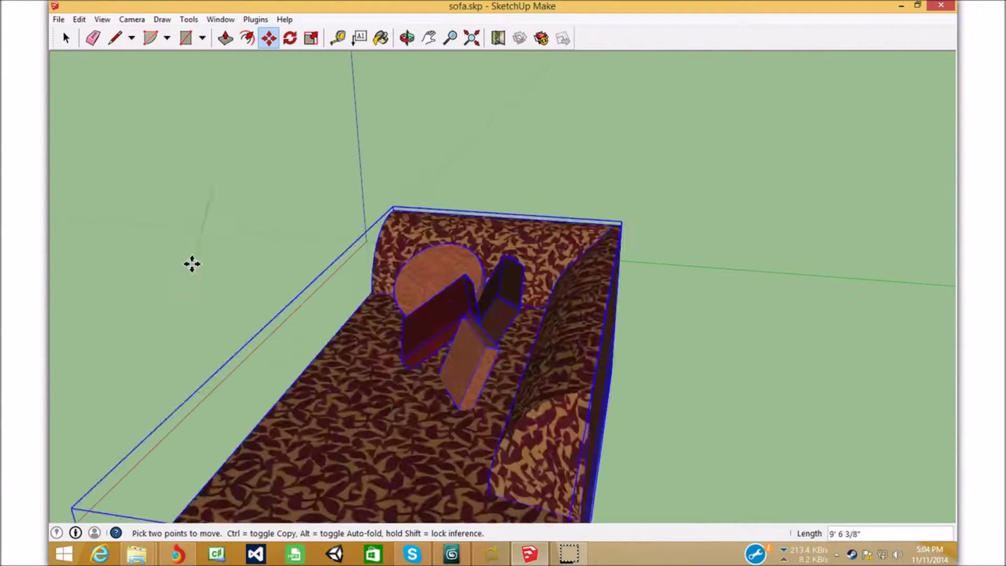
click(266, 268)
click(79, 19)
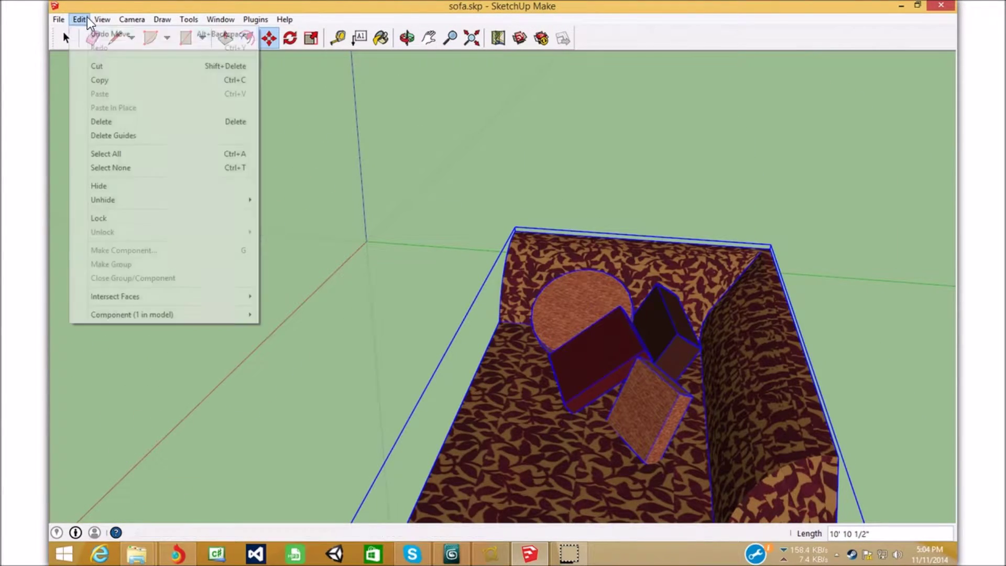
click(97, 34)
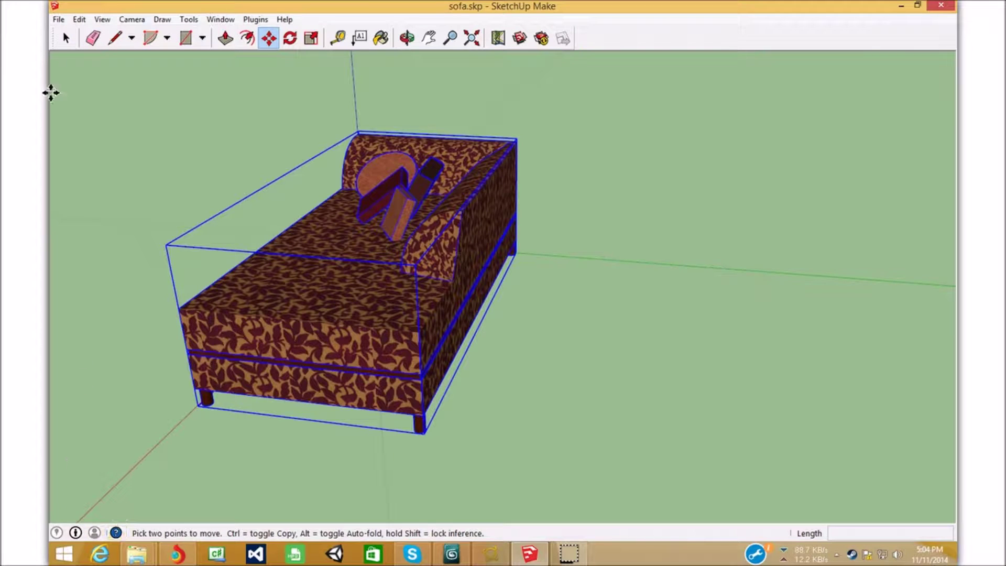
- Leave the Move tool and deselect the sofa
click(67, 39)
click(92, 190)
- Switch to the web browser, search for 7zip in a new tab and look through the 7-Zip website
click(177, 553)
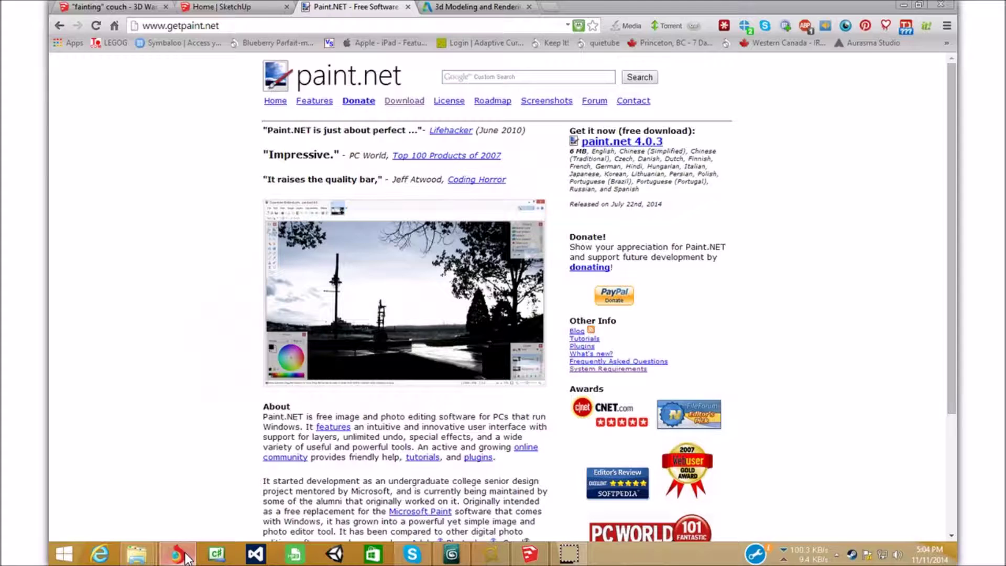
click(549, 7)
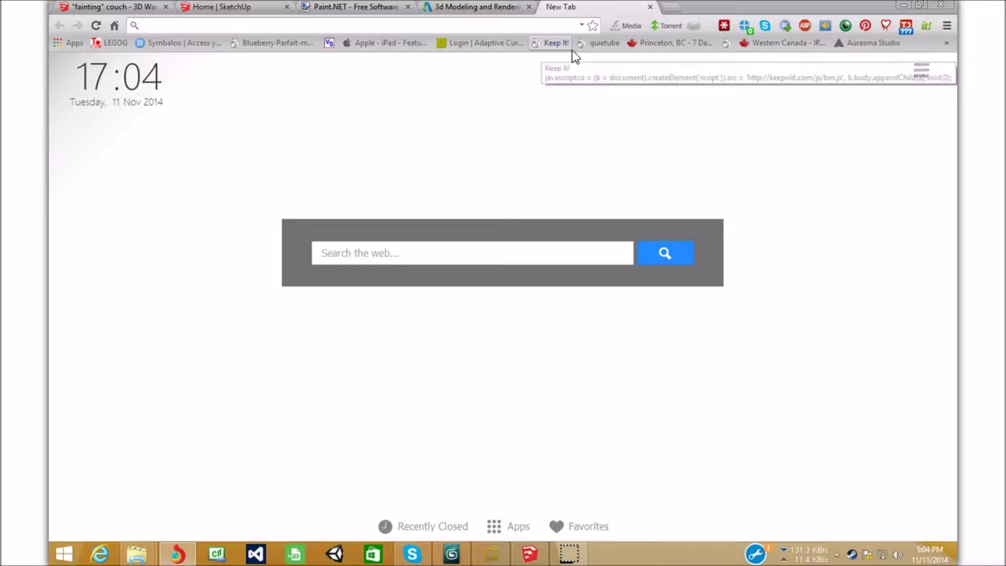
text(7zip)
key(Return)
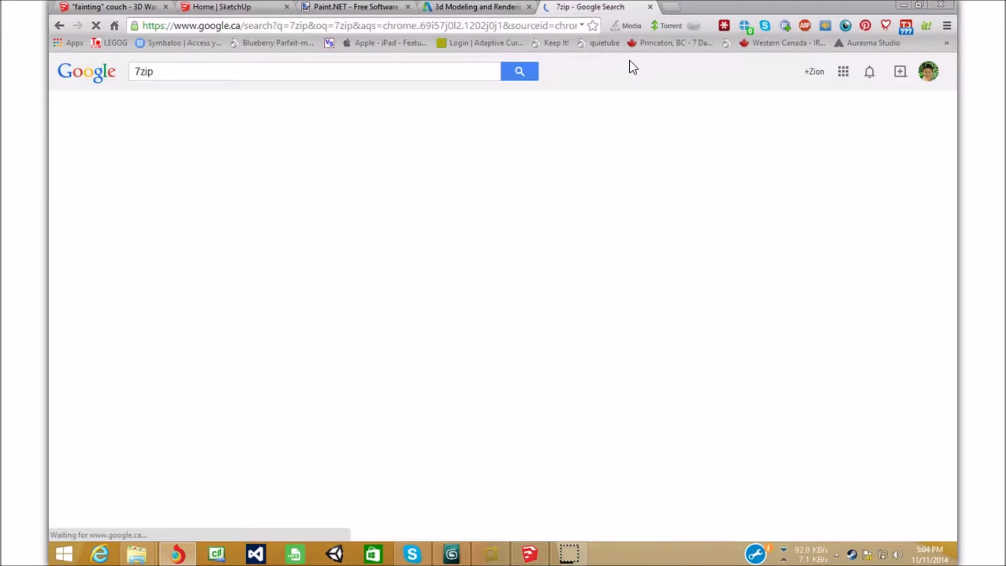
click(154, 169)
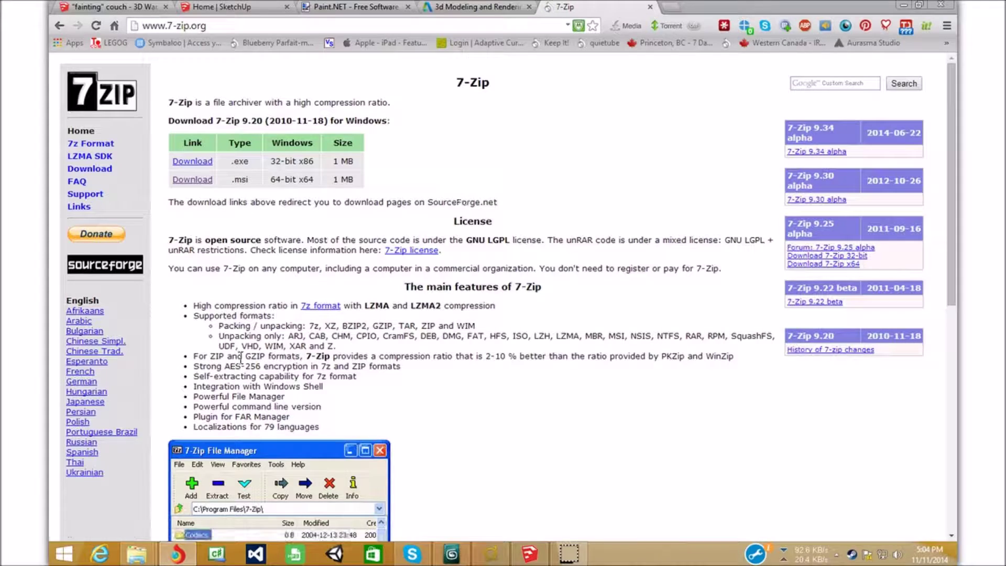
scroll(425, 340, down, 8)
scroll(434, 338, up, 4)
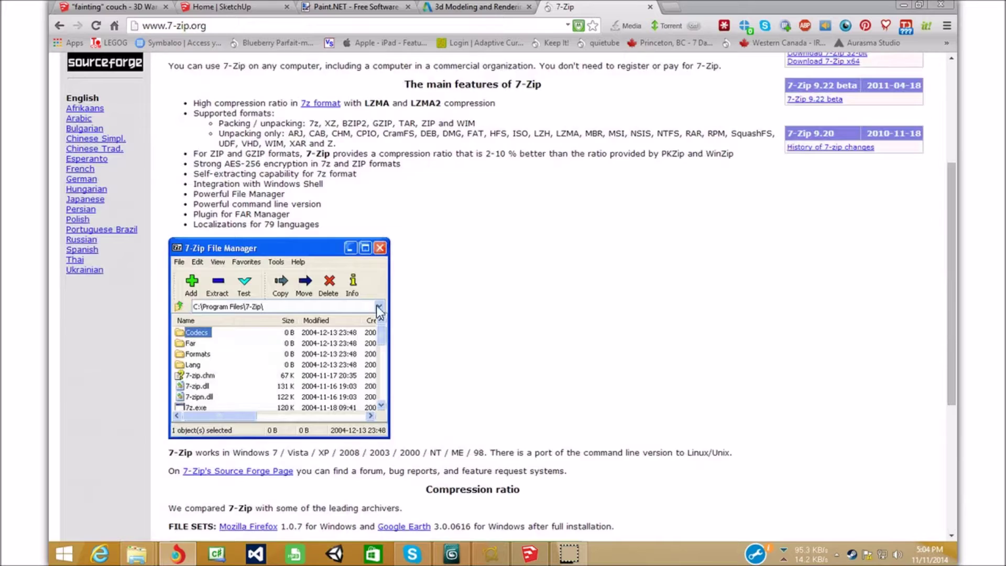
scroll(377, 310, down, 3)
scroll(170, 201, up, 2)
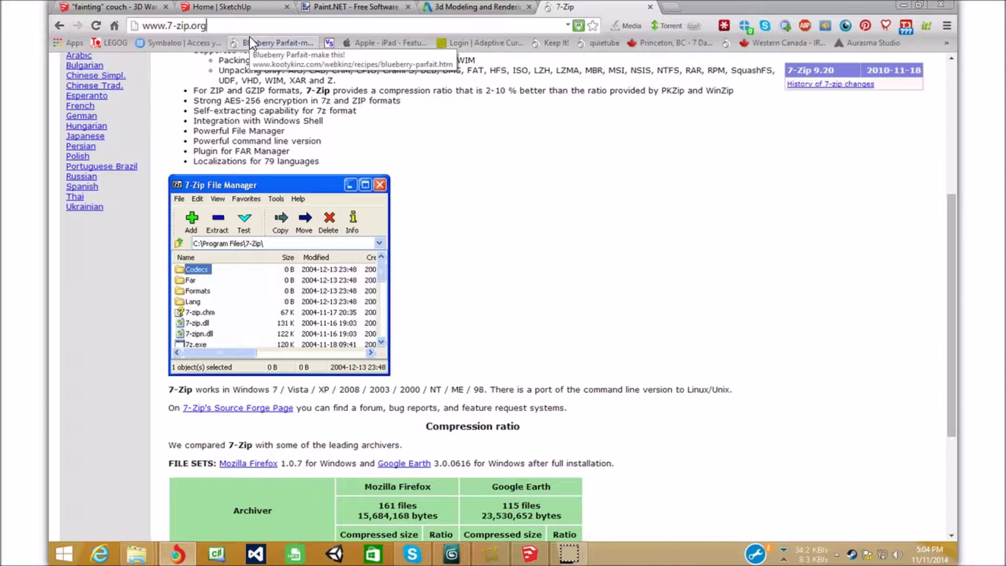
- Switch back to SketchUp and save the sofa model under its existing name
click(533, 558)
mouse_move(388, 161)
middle_down()
mouse_move(632, 267)
mouse_move(688, 257)
middle_up()
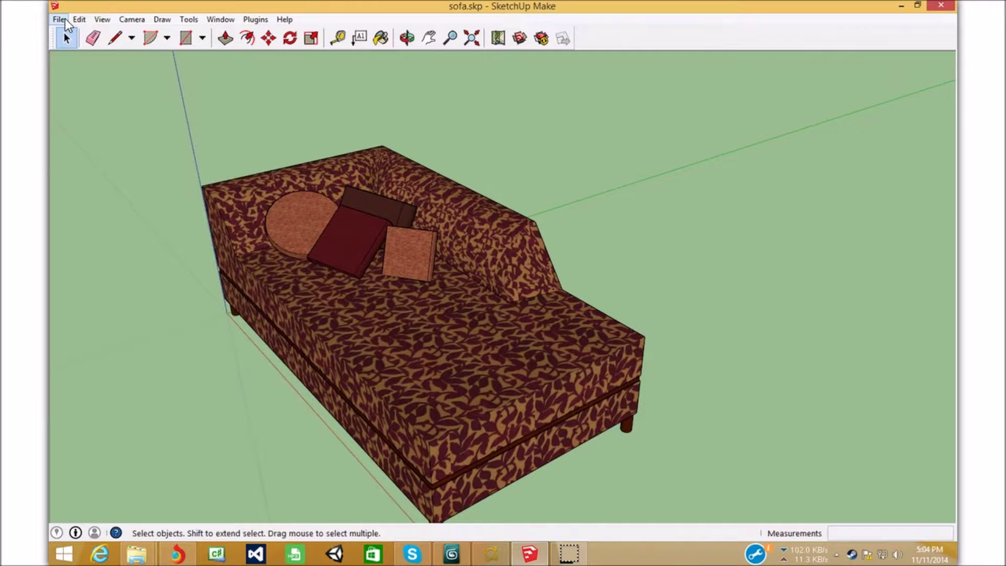
click(65, 19)
mouse_move(174, 221)
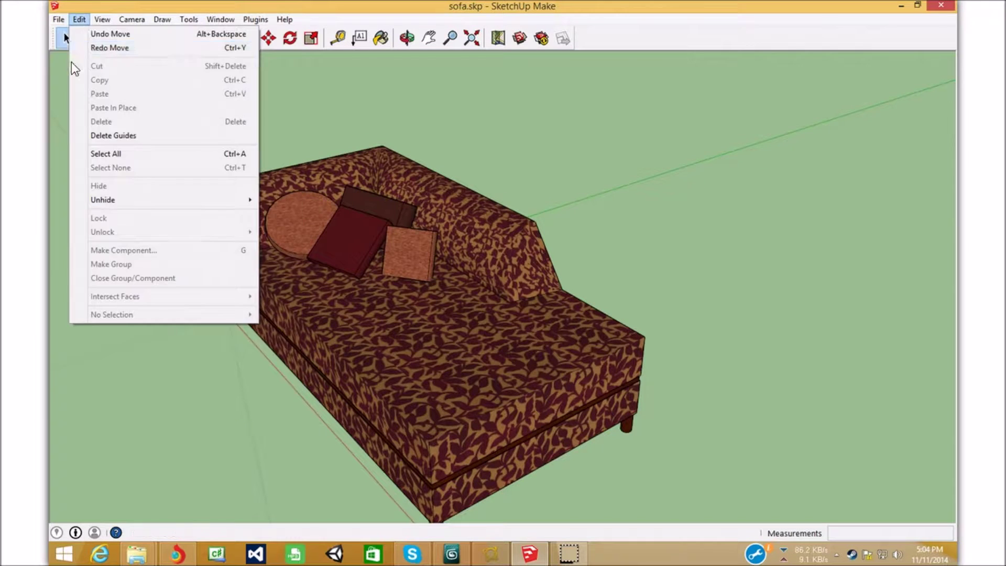
click(116, 66)
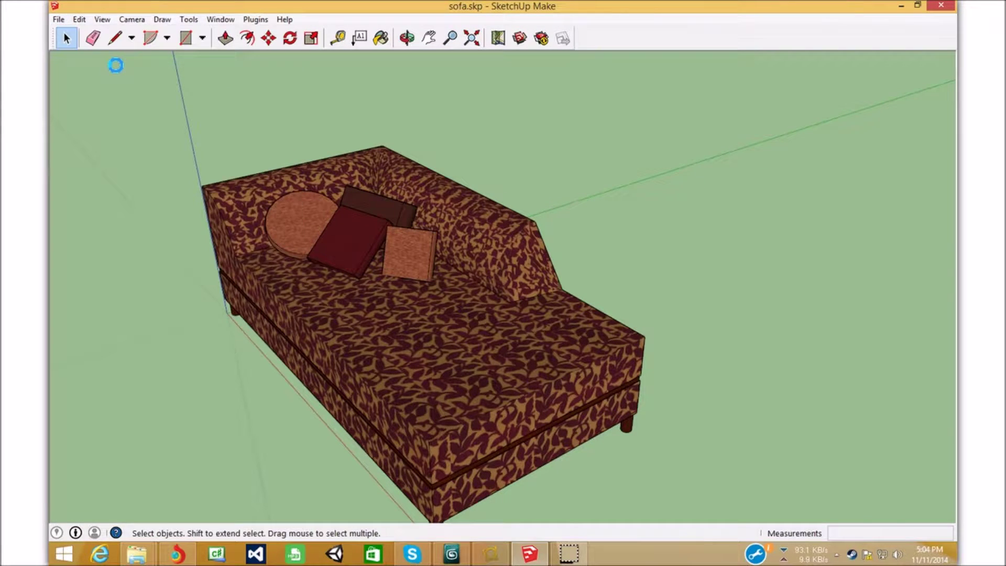
- Save a version of the model as FaintingCouch in the FaintingCouch folder inside Thinking Worlds
click(58, 20)
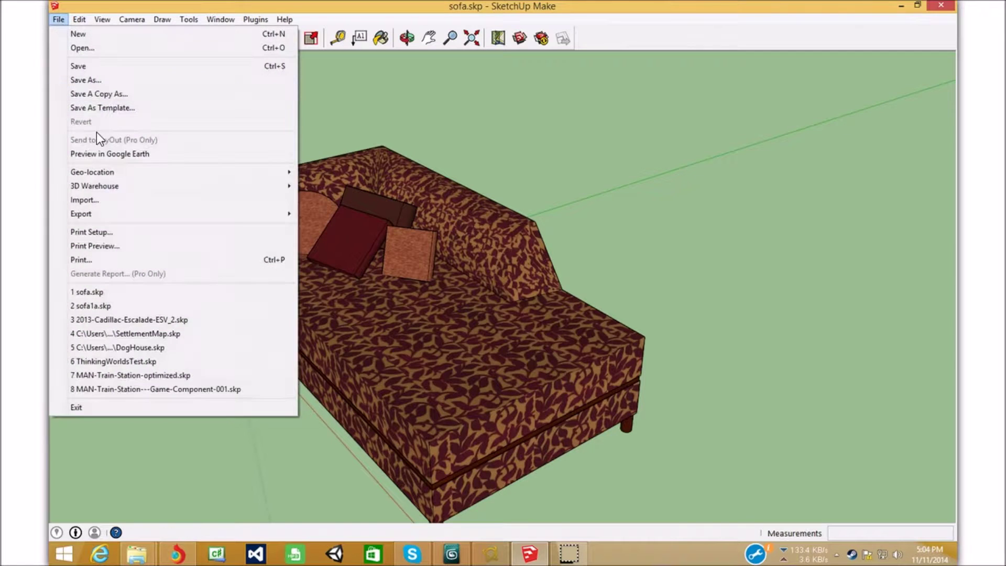
click(100, 80)
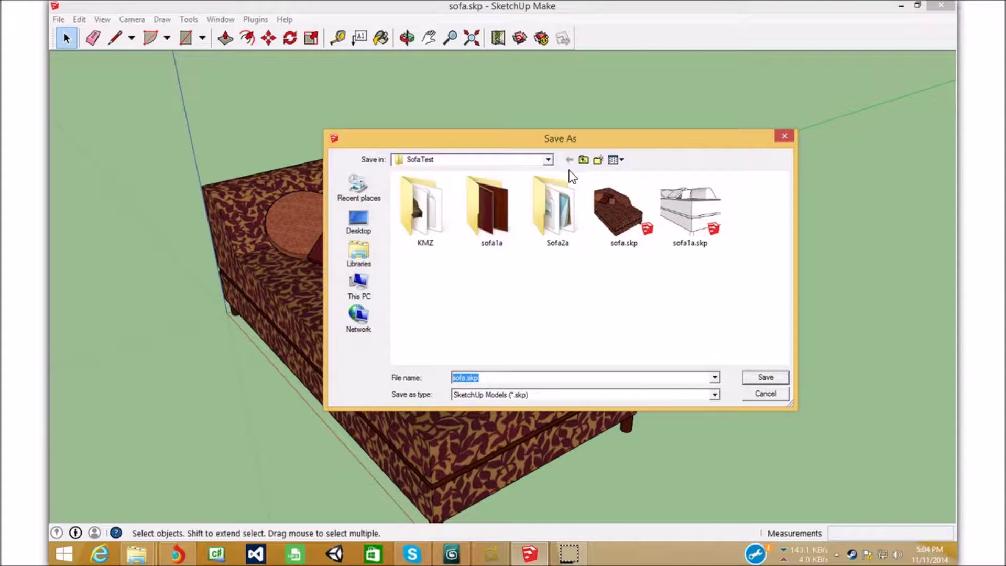
click(586, 159)
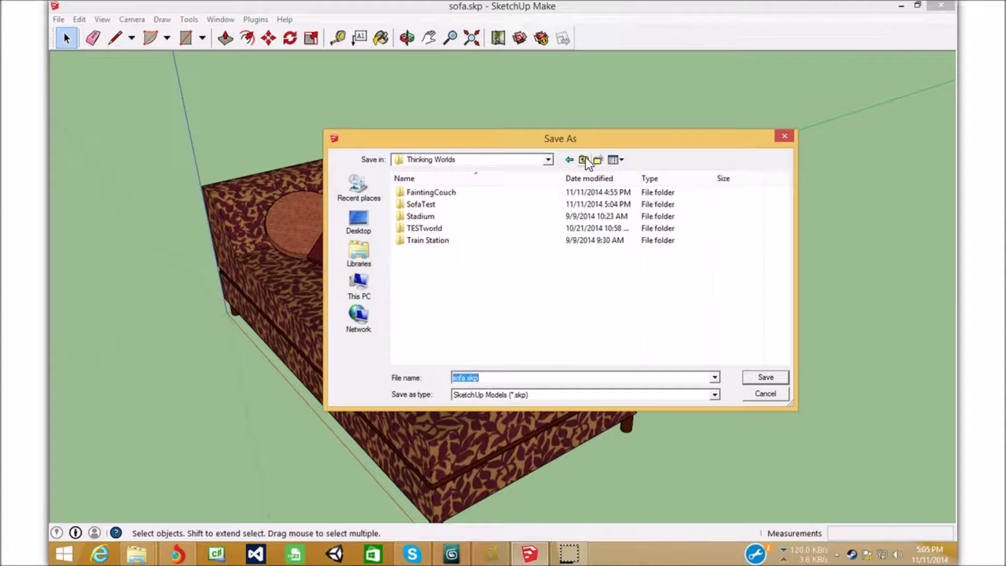
double_click(499, 197)
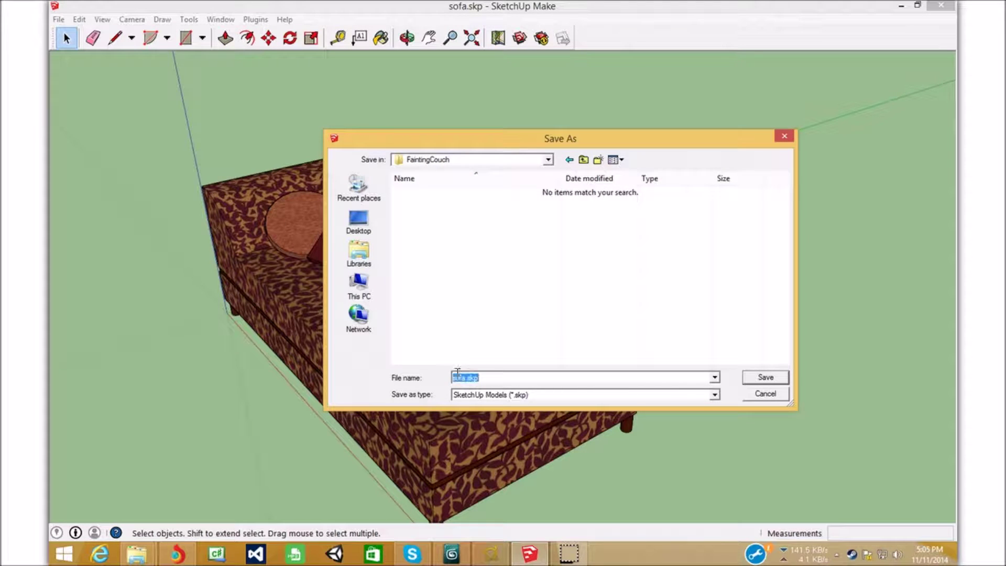
text(FaintingCouch)
click(765, 379)
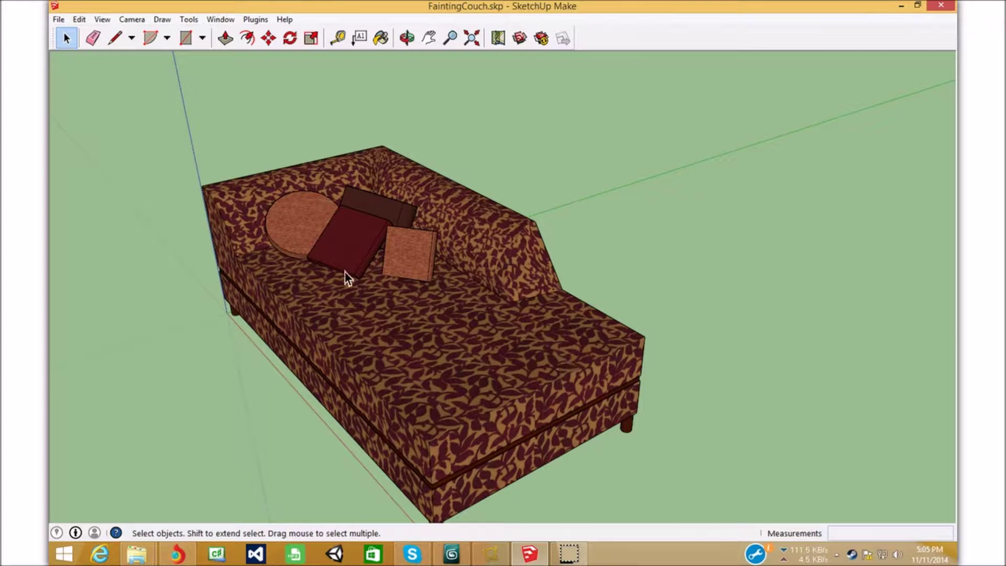
- Start a 3D model export and set its destination to the FaintingCouch folder under objects, Thinking Worlds
click(58, 20)
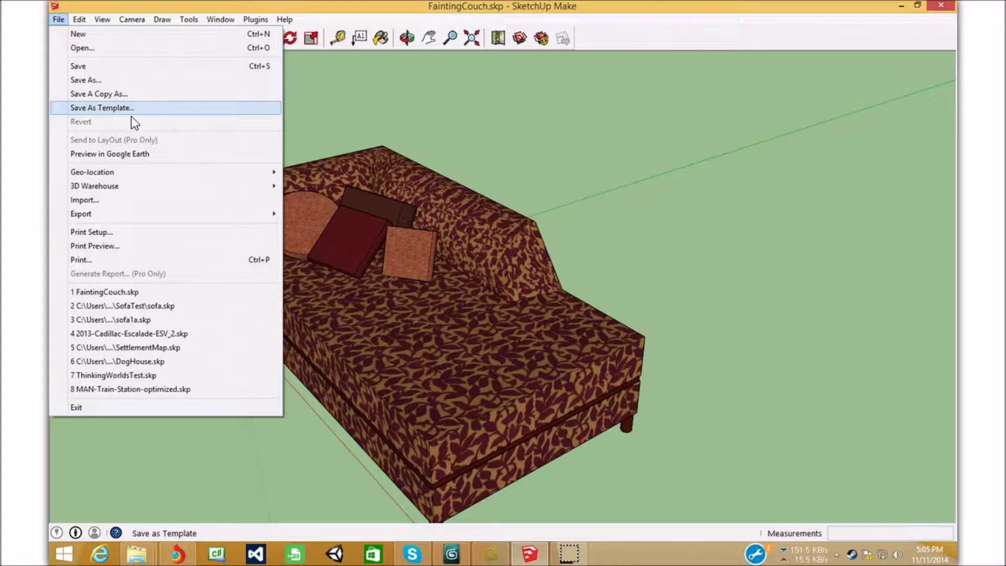
mouse_move(234, 215)
click(336, 214)
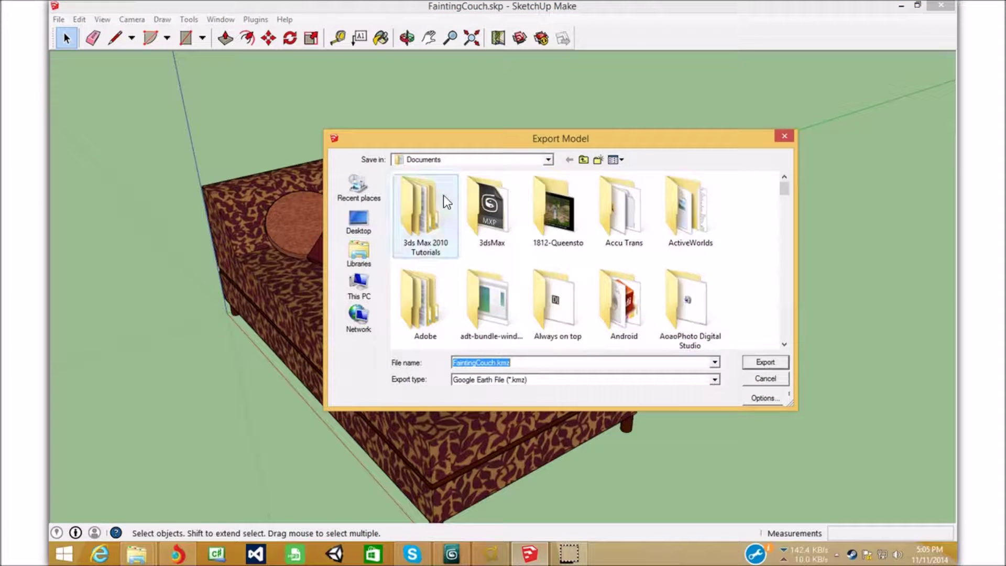
click(491, 226)
key(o)
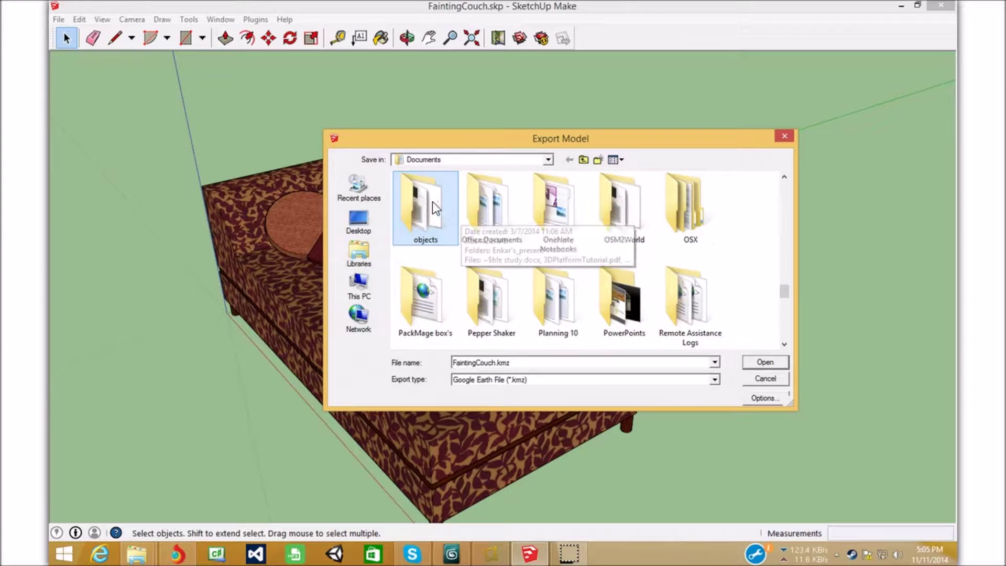
double_click(432, 201)
scroll(455, 270, down, 2)
double_click(465, 306)
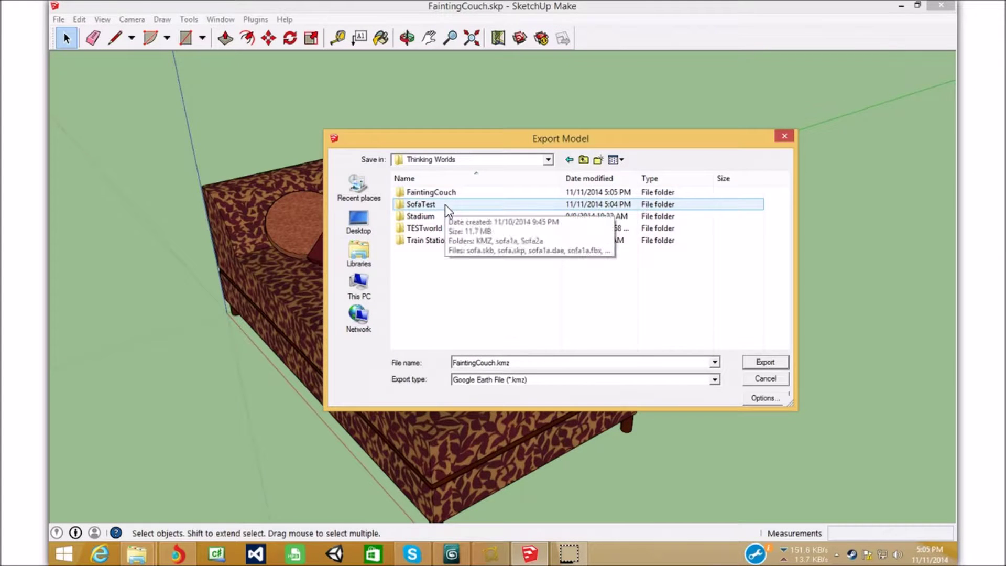
double_click(457, 193)
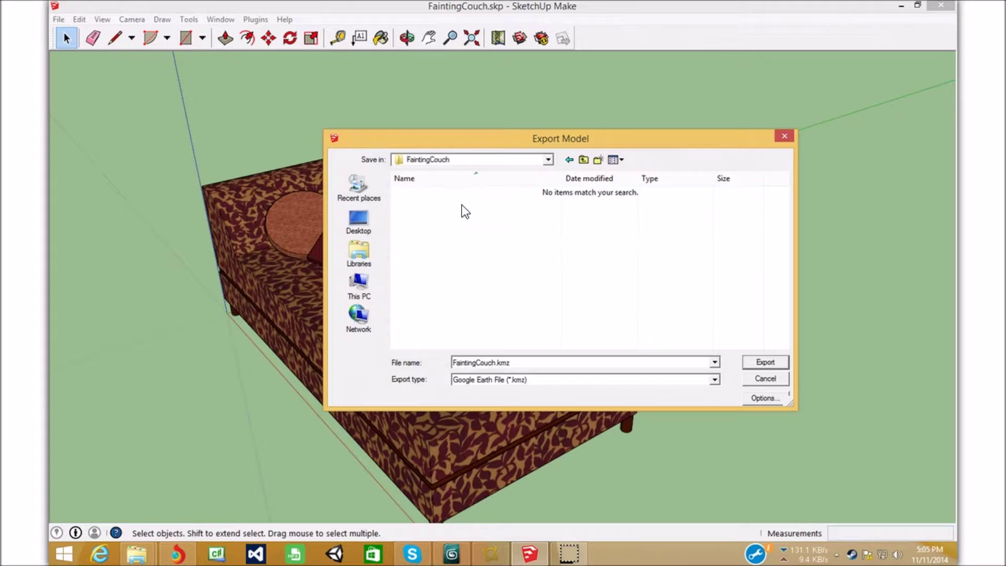
- Export the model as FaintingCouch.kmz with the Google Earth File (*.kmz) type
click(620, 360)
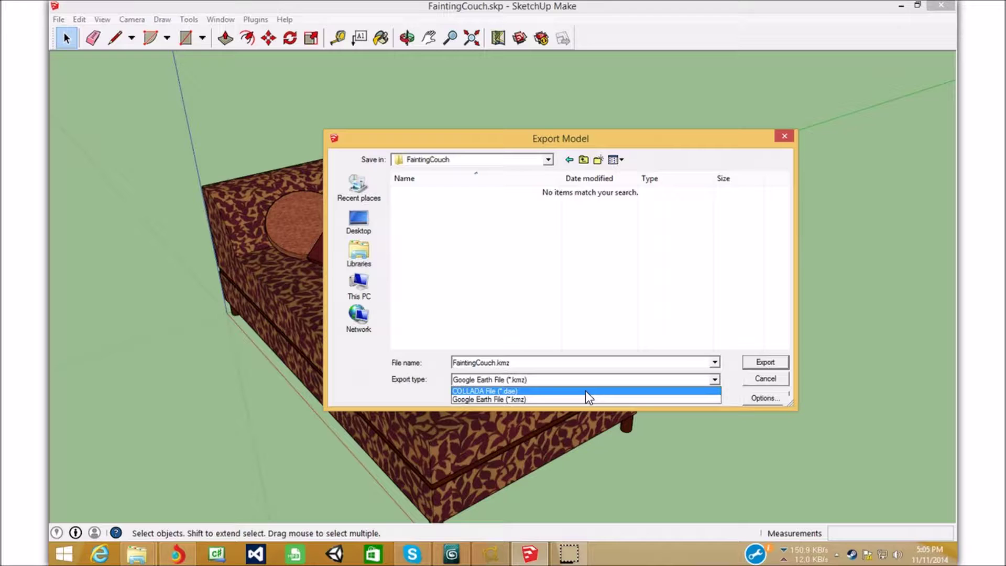
click(492, 398)
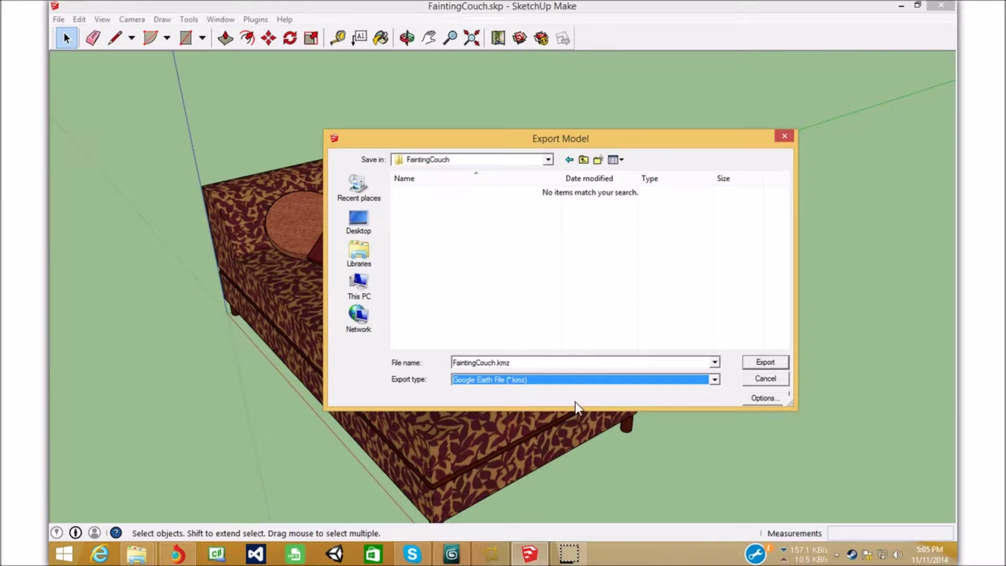
click(559, 361)
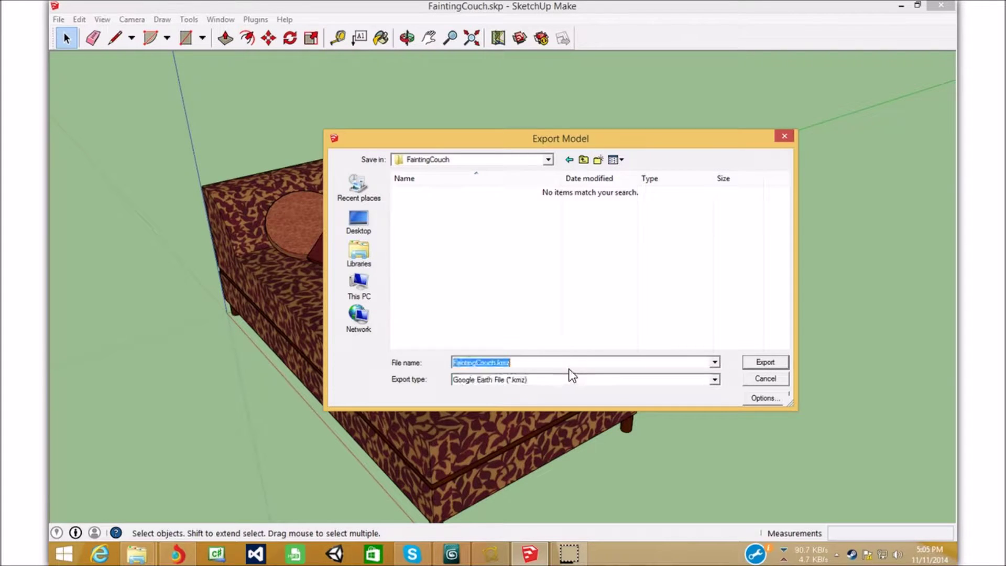
click(644, 362)
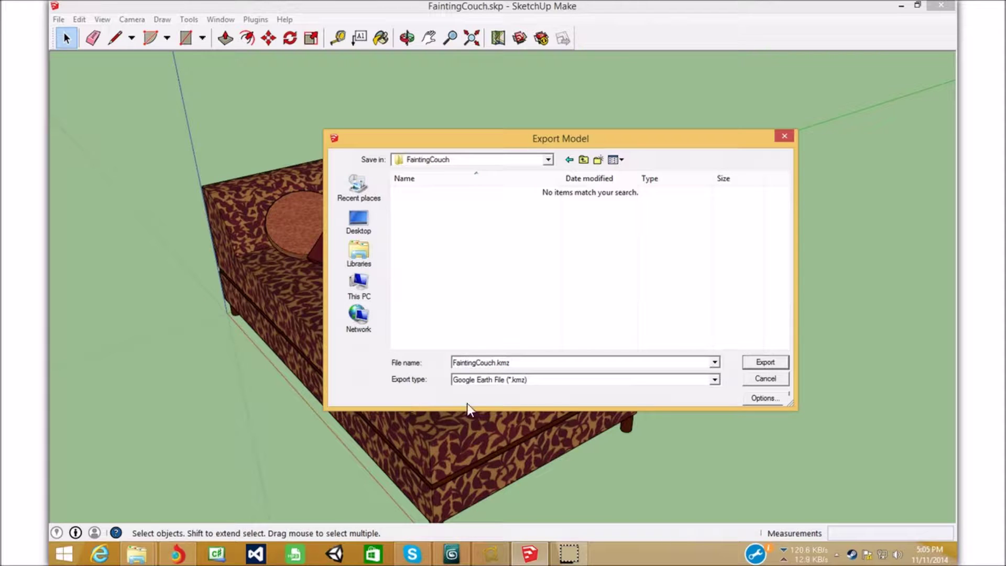
click(768, 362)
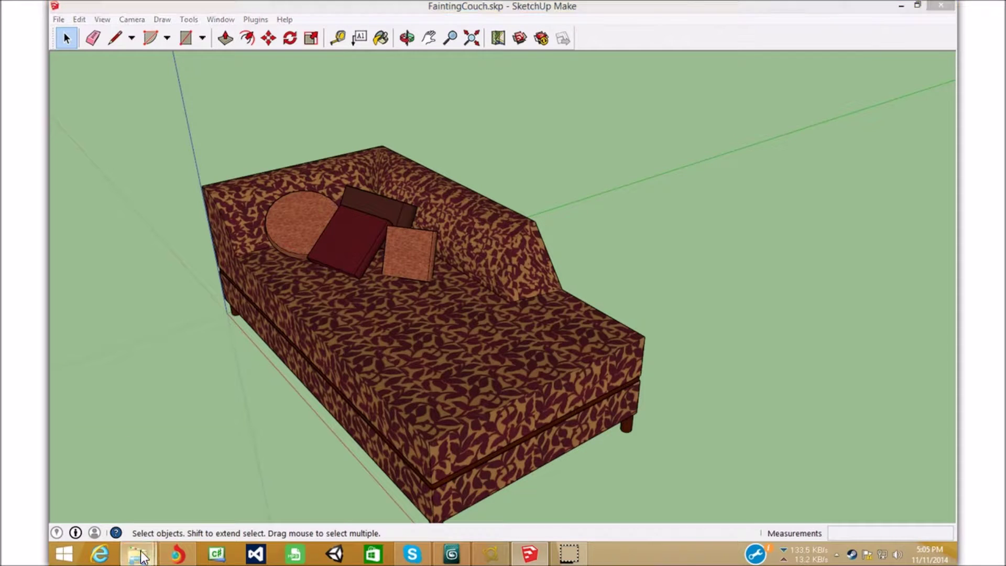
- Switch to File Explorer and open the FaintingCouch folder inside Thinking Worlds
mouse_move(142, 552)
click(154, 480)
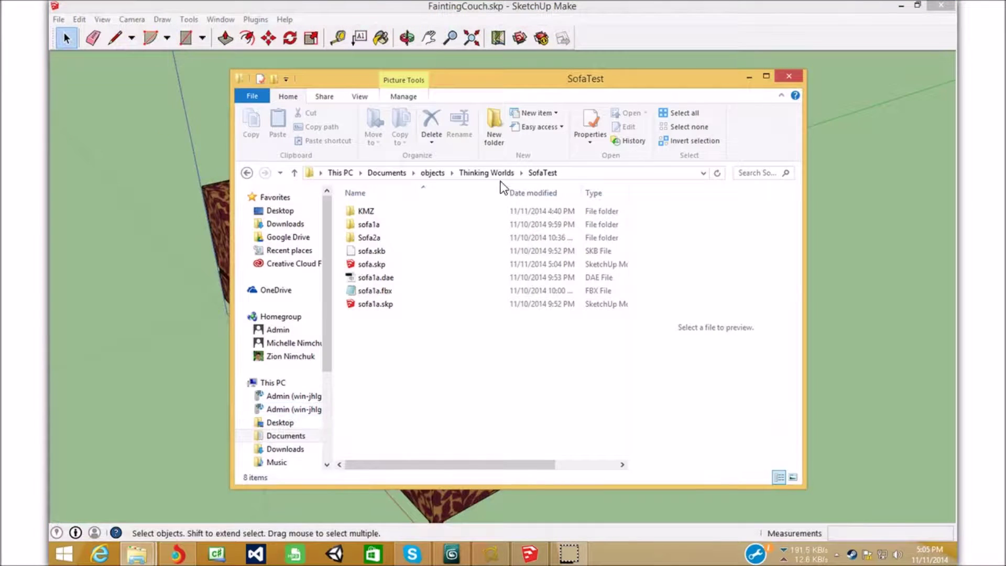
click(492, 174)
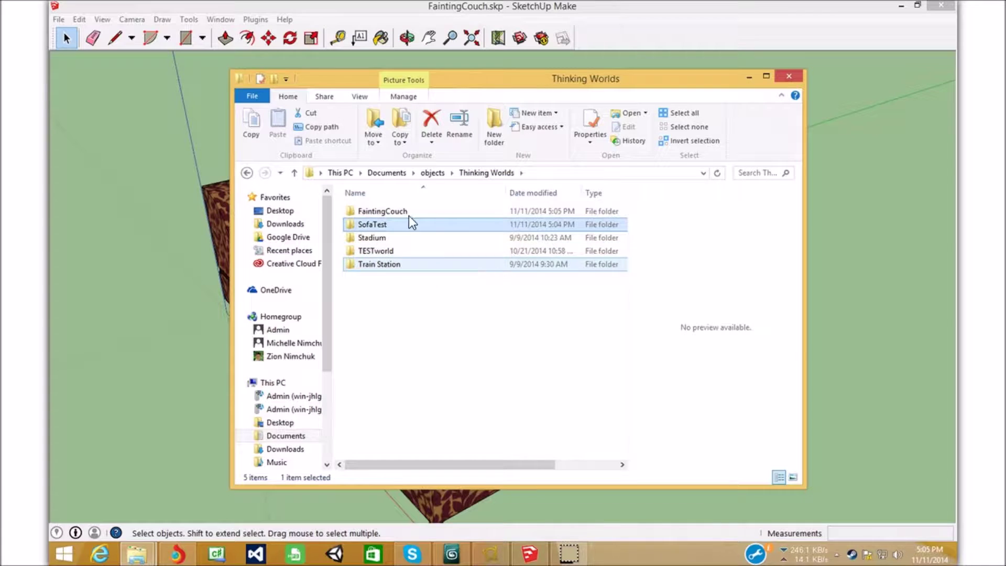
double_click(408, 214)
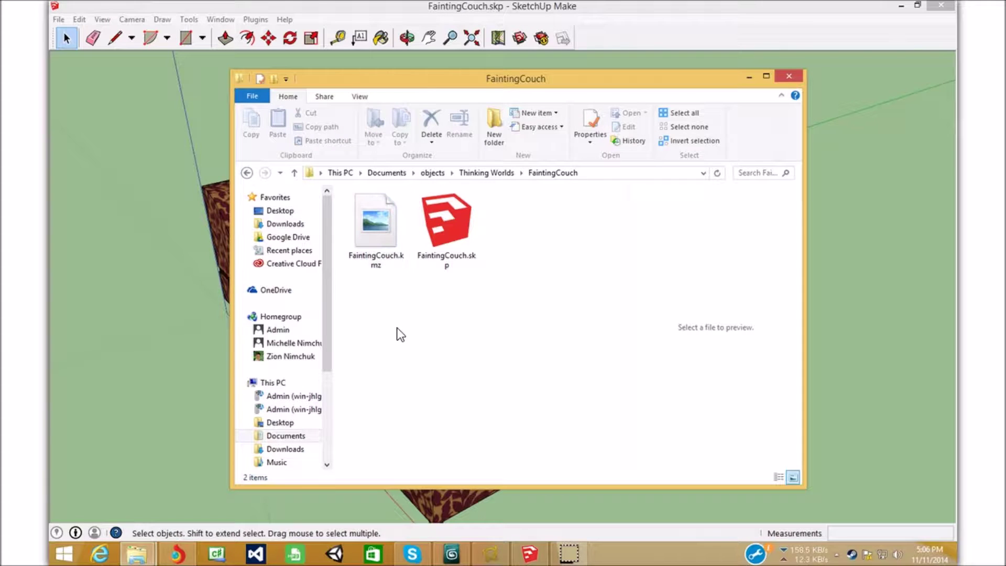
- Open FaintingCouch.kmz as an archive in 7-Zip and go into its models folder
click(379, 232)
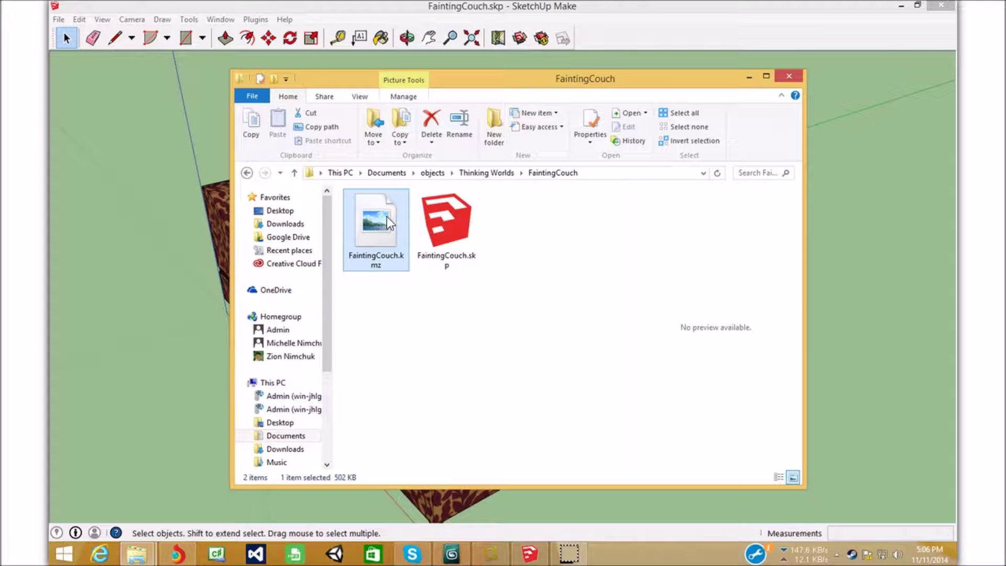
right_click(387, 216)
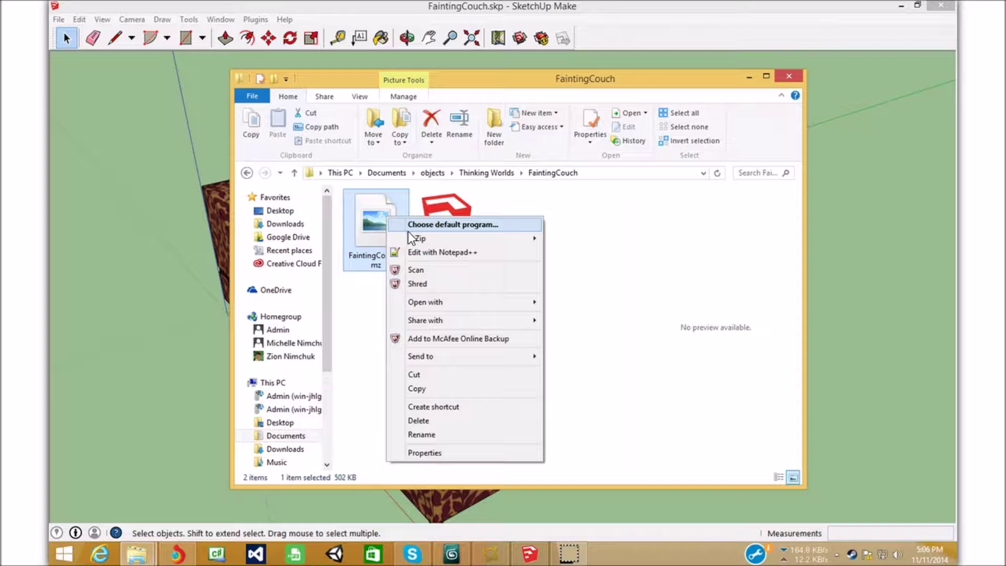
mouse_move(447, 241)
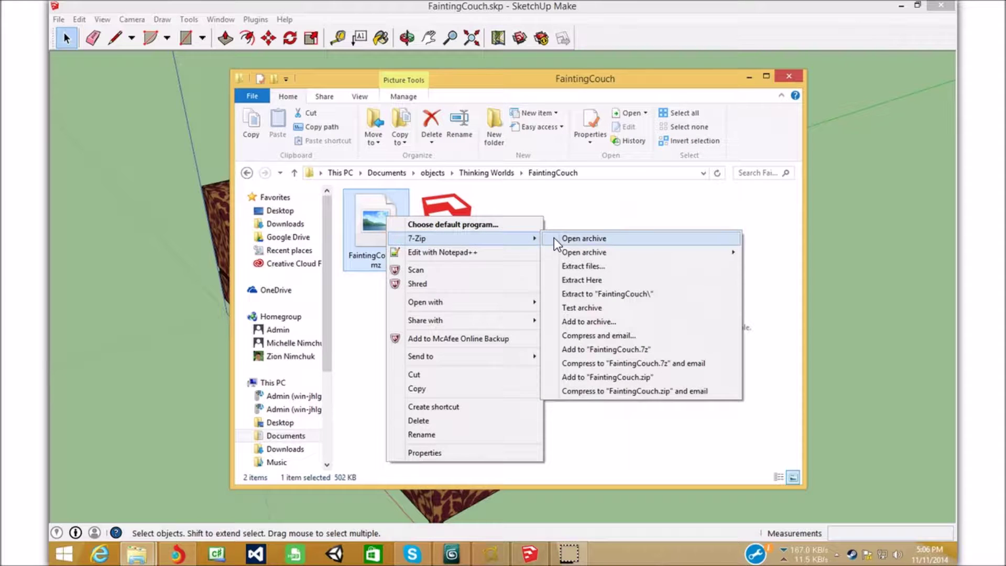
click(584, 238)
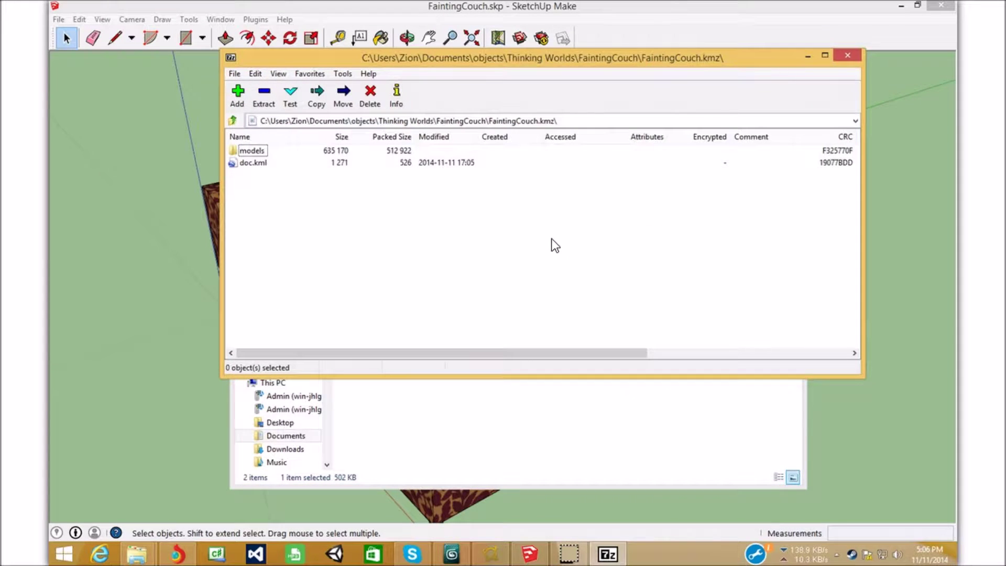
drag(519, 59, 448, 108)
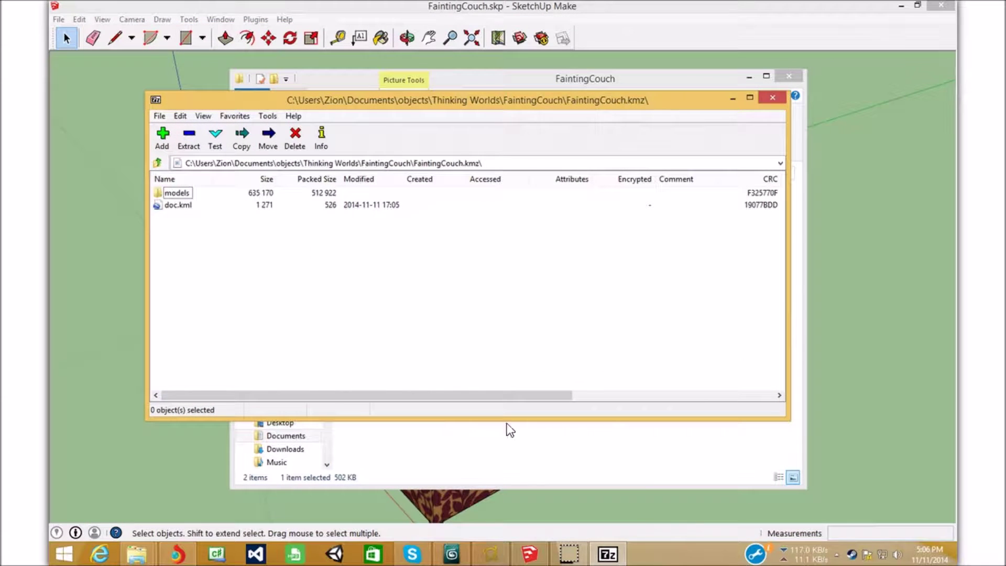
double_click(184, 194)
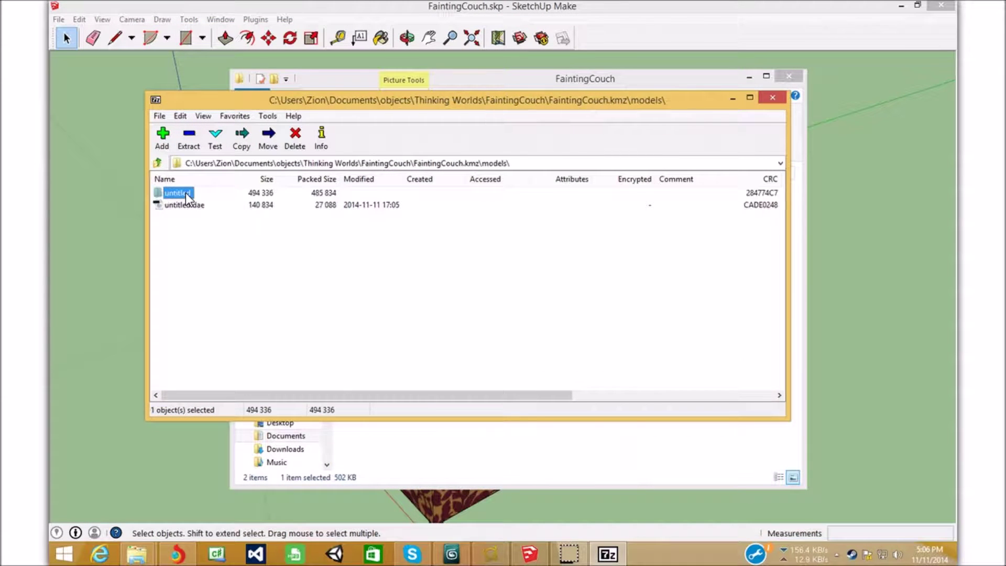
click(309, 335)
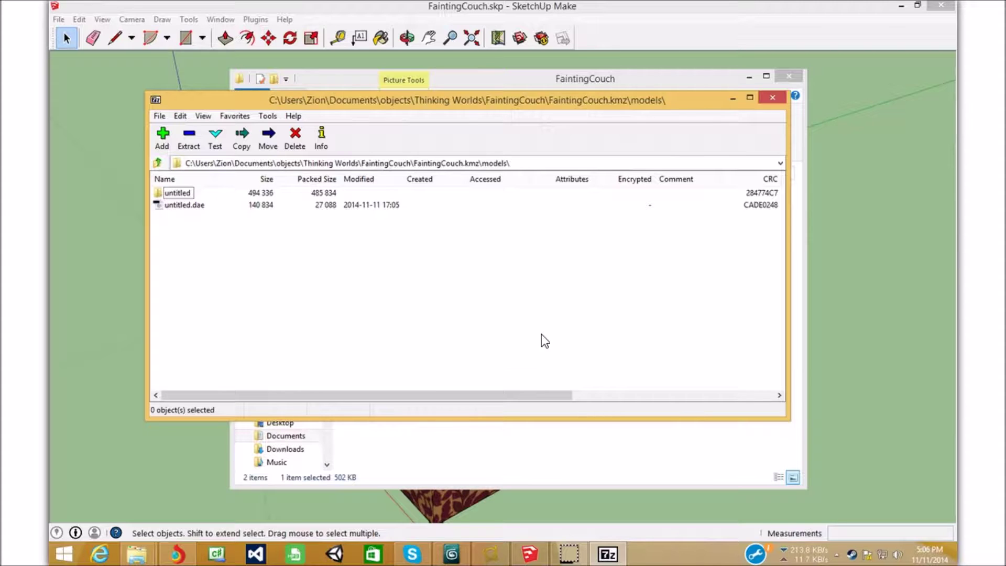
drag(568, 82, 606, 51)
click(225, 108)
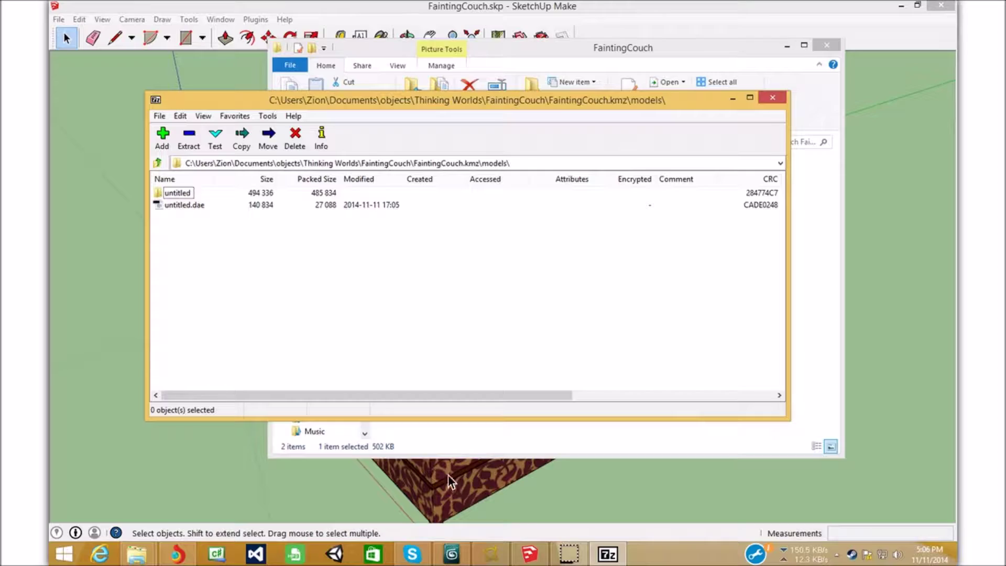
- Switch to SketchUp and examine the textures on the couch and its pillows from several angles
mouse_move(452, 487)
middle_down()
mouse_move(436, 500)
mouse_move(234, 310)
mouse_move(53, 375)
mouse_move(190, 354)
mouse_move(560, 439)
middle_up()
scroll(555, 430, down, 1)
scroll(241, 305, up, 10)
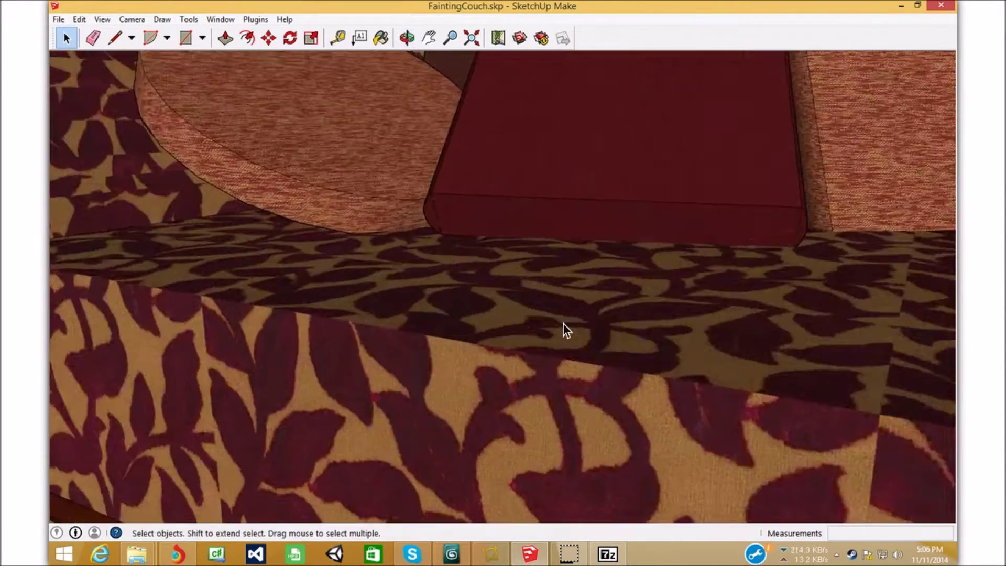
middle_drag(564, 330, 258, 397)
scroll(297, 407, down, 10)
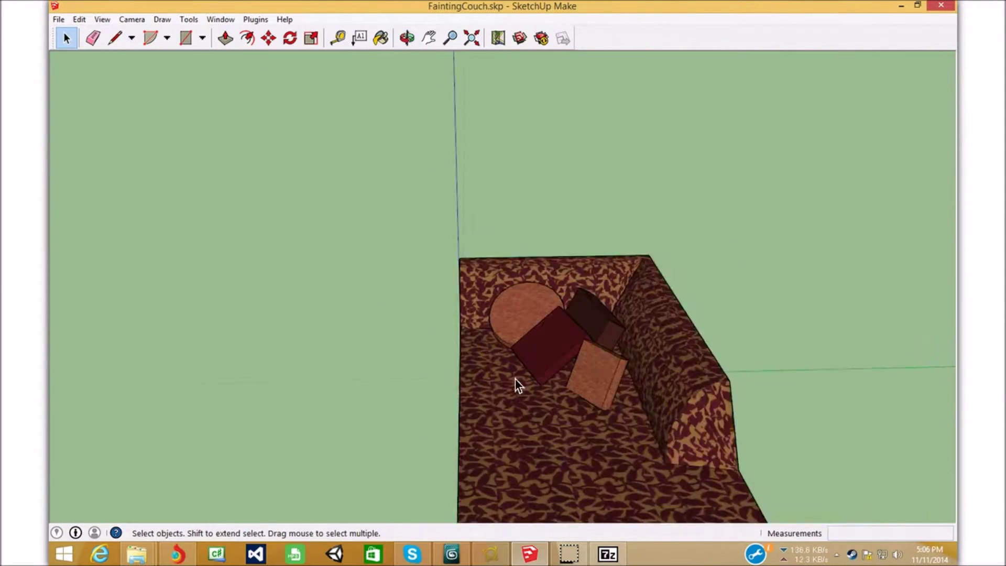
scroll(516, 385, down, 2)
scroll(557, 422, up, 3)
middle_drag(557, 423, 465, 376)
scroll(660, 404, up, 6)
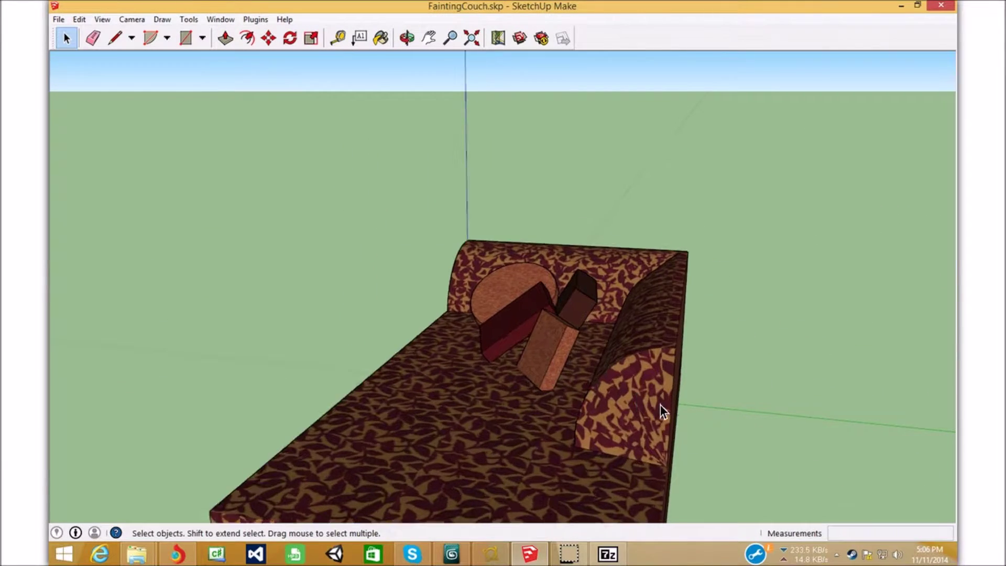
scroll(660, 413, down, 8)
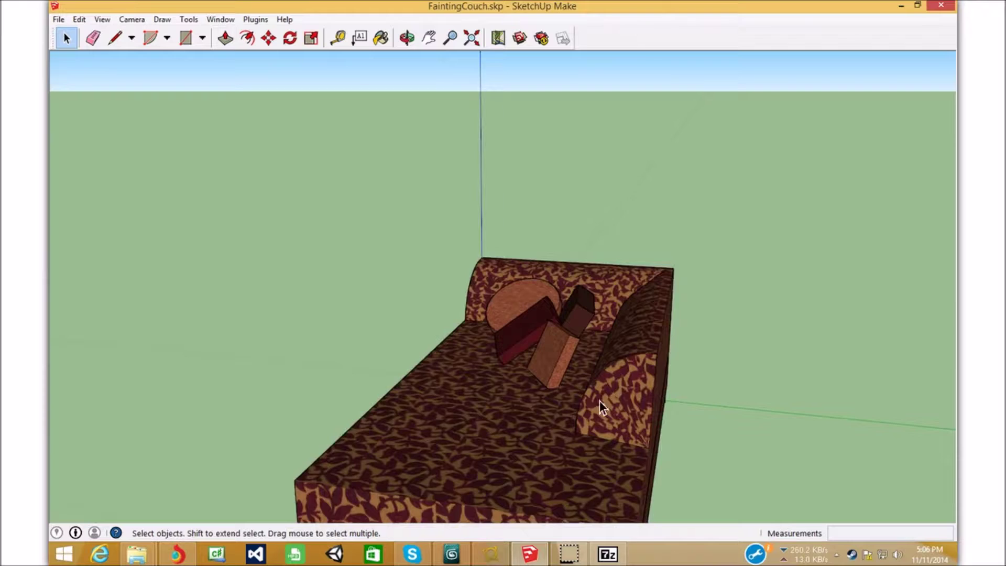
- Return to the 7-Zip archive, view the texture images in the untitled folder and go back to models
click(607, 554)
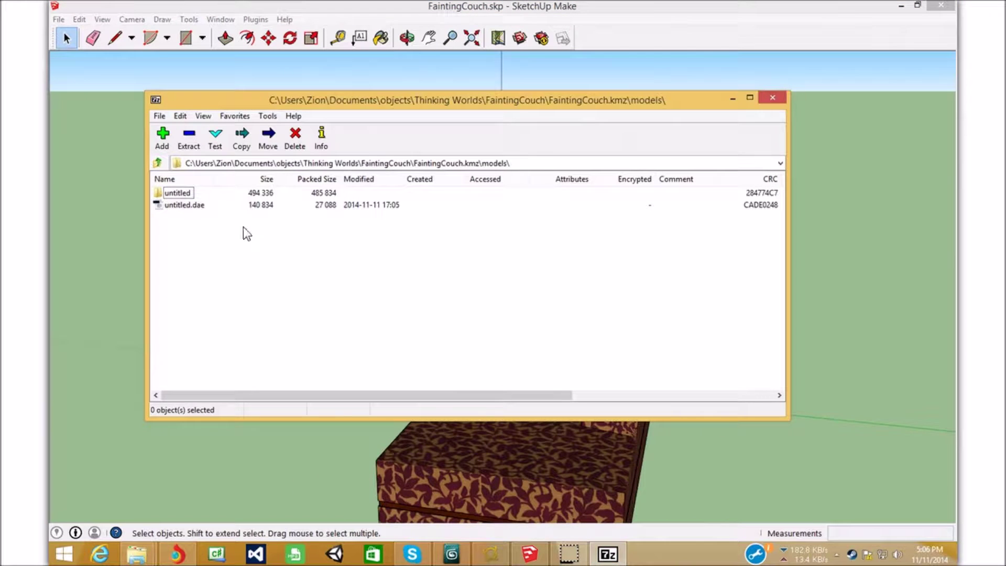
double_click(188, 198)
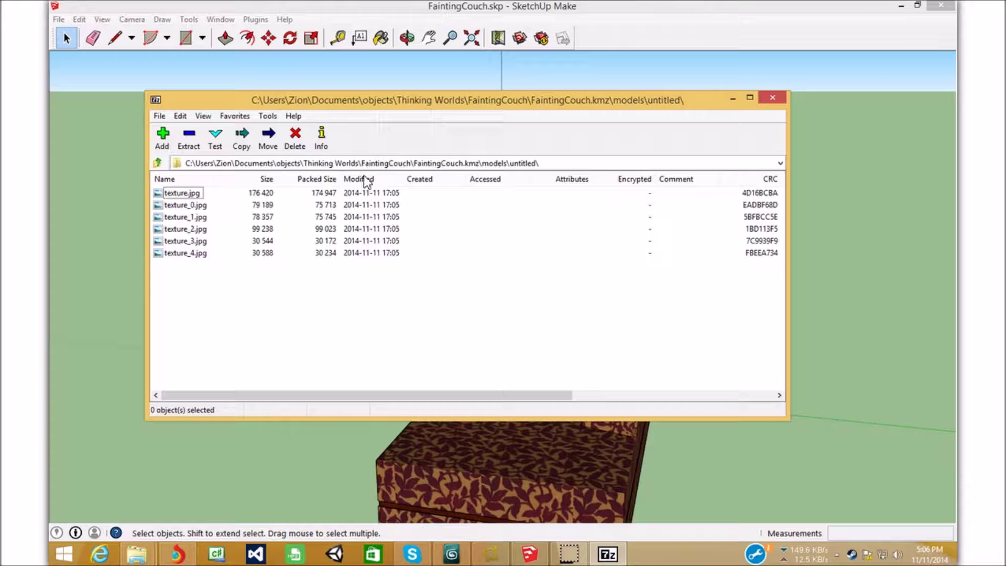
click(157, 163)
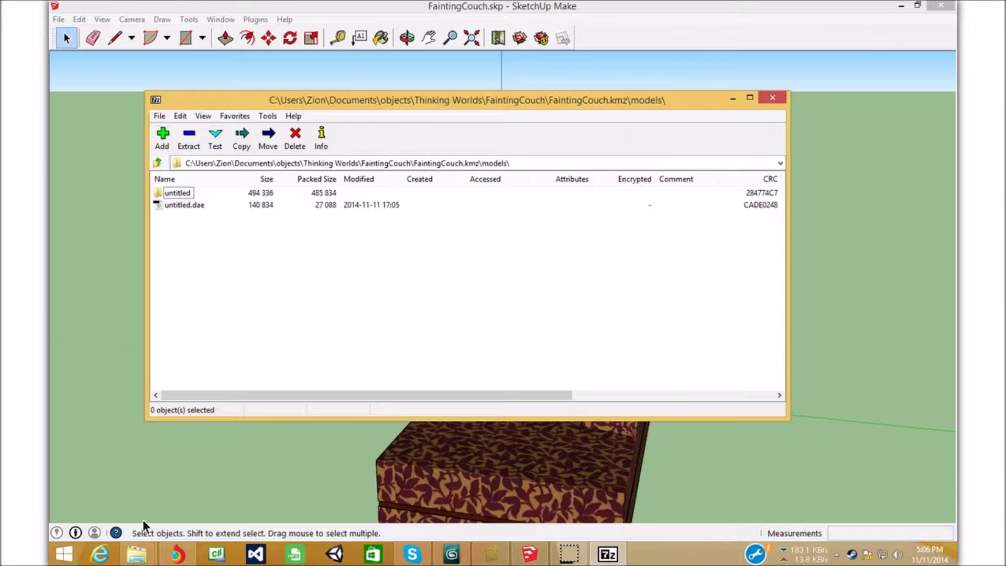
- Arrange the 7-Zip archive and the FaintingCouch folder window so both file lists are accessible on the desktop
mouse_move(295, 106)
mouse_down()
mouse_move(392, 354)
mouse_move(806, 466)
mouse_move(613, 316)
mouse_up()
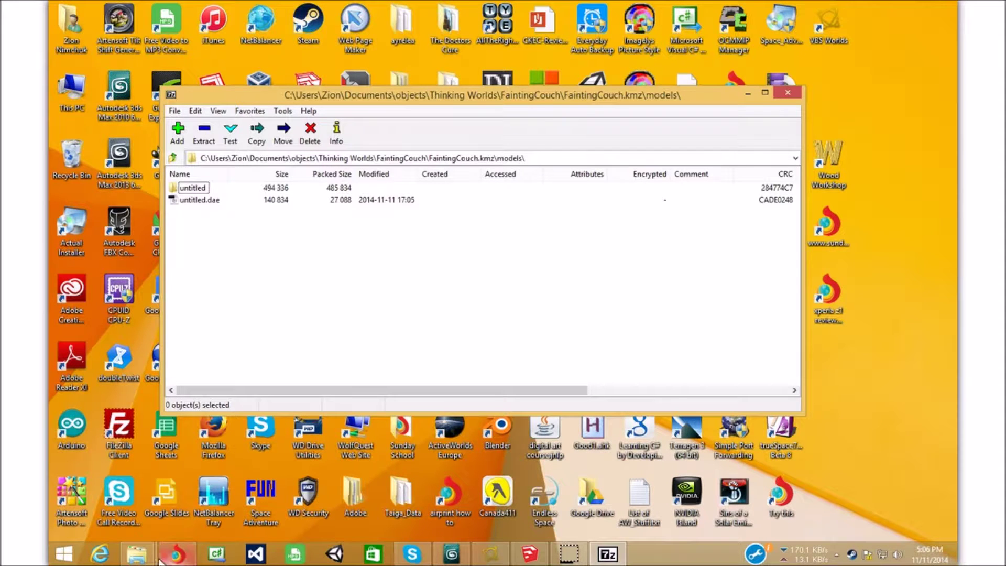
mouse_move(137, 559)
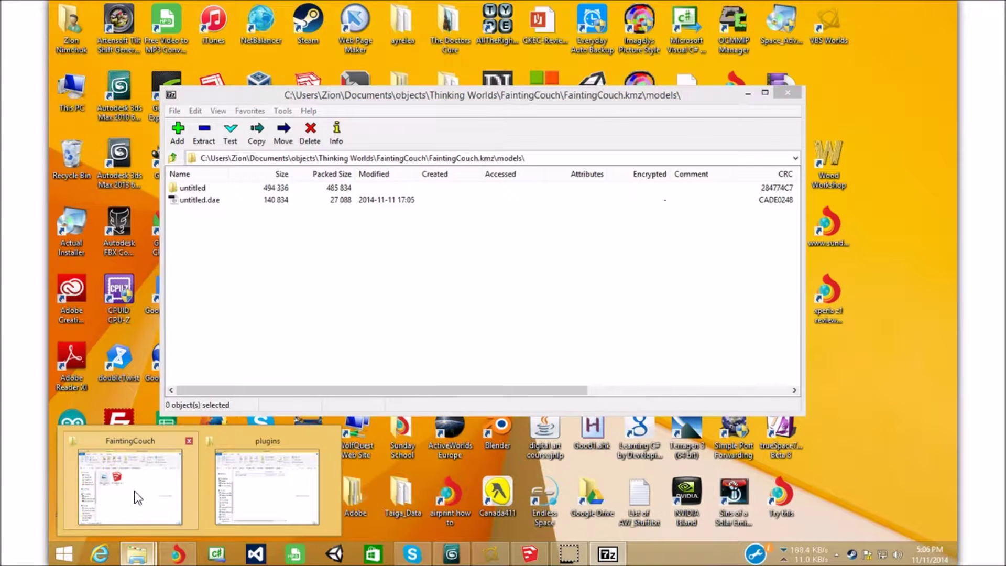
click(134, 491)
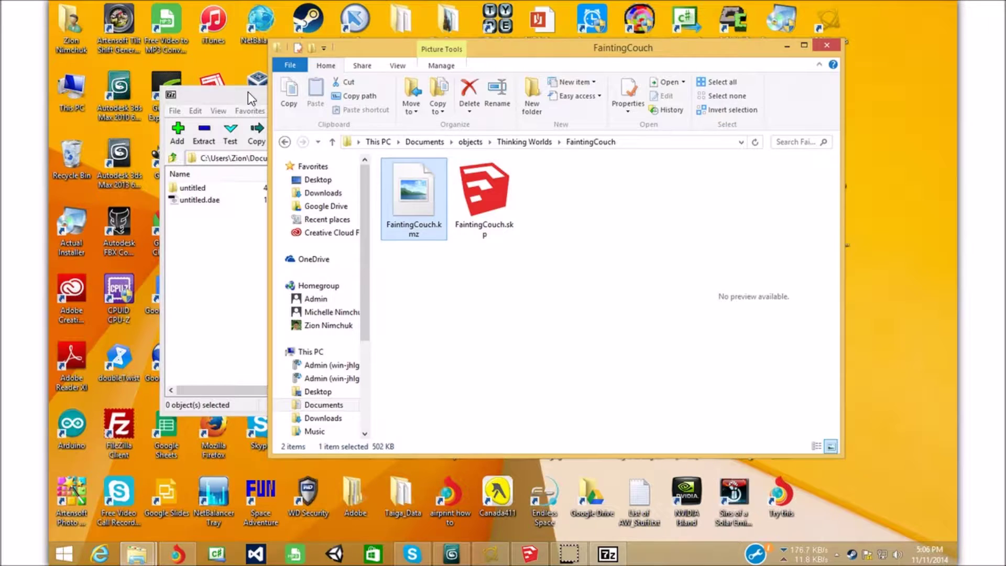
click(248, 93)
drag(539, 51, 589, 193)
drag(543, 99, 525, 21)
drag(802, 192, 819, 144)
- Extract the untitled folder and untitled.dae from the archive into the FaintingCouch folder, and close 7-Zip
drag(191, 157, 518, 419)
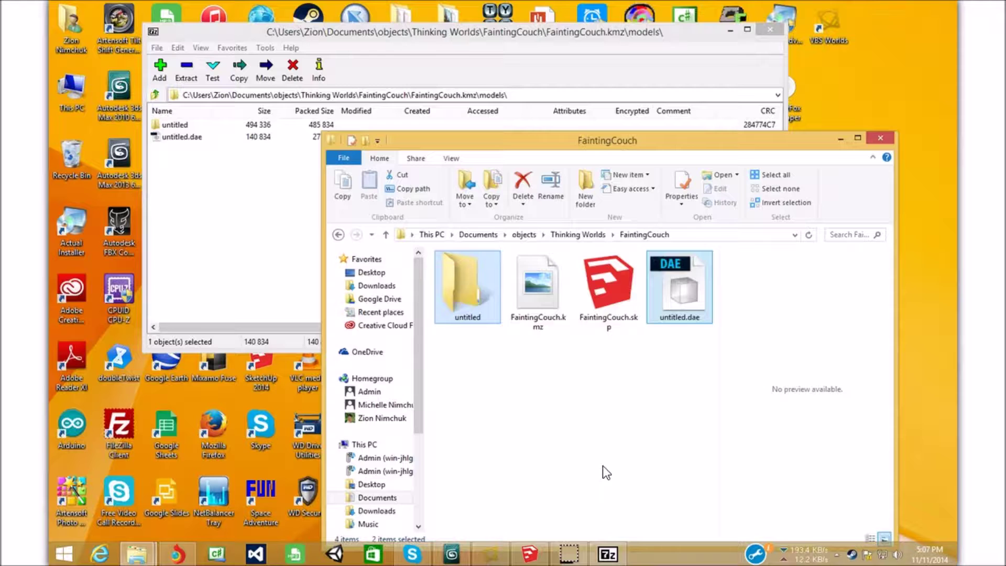
click(624, 430)
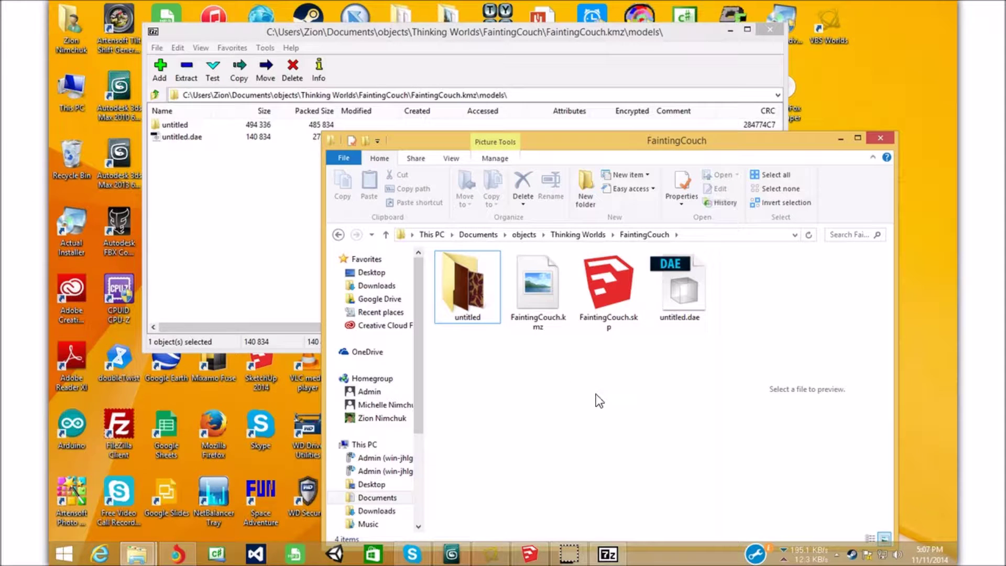
click(479, 286)
click(692, 287)
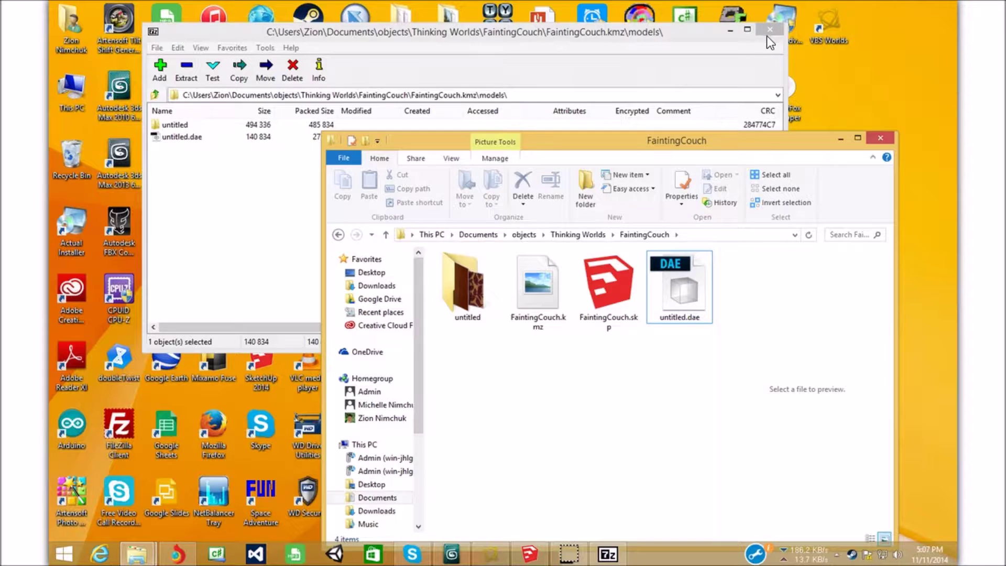
click(769, 30)
- Switch to the web browser, search for "autodesk fbx converter", view the Autodesk FBX download page and close it
click(177, 554)
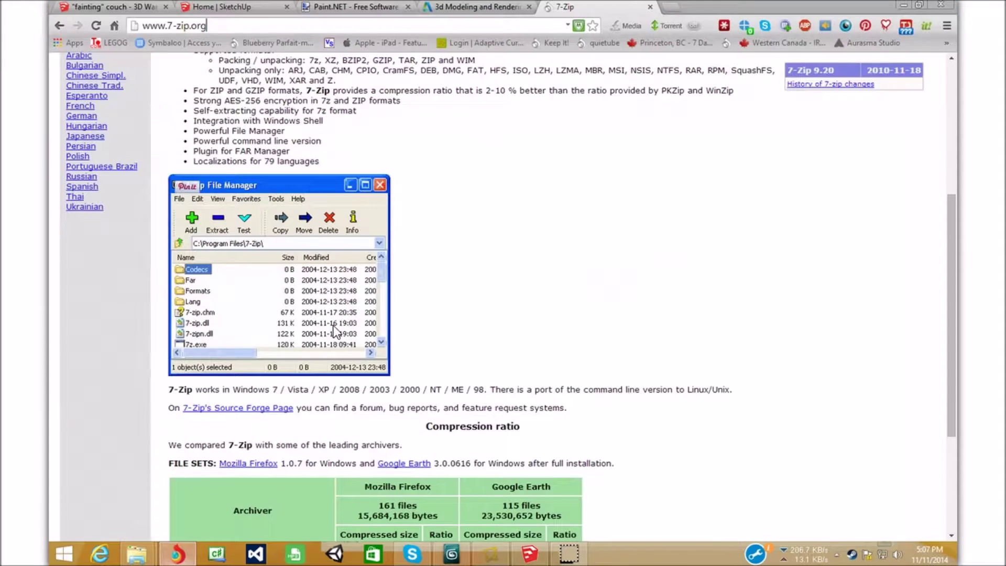
click(675, 5)
text(3d)
key(BackSpace)
key(BackSpace)
key(BackSpace)
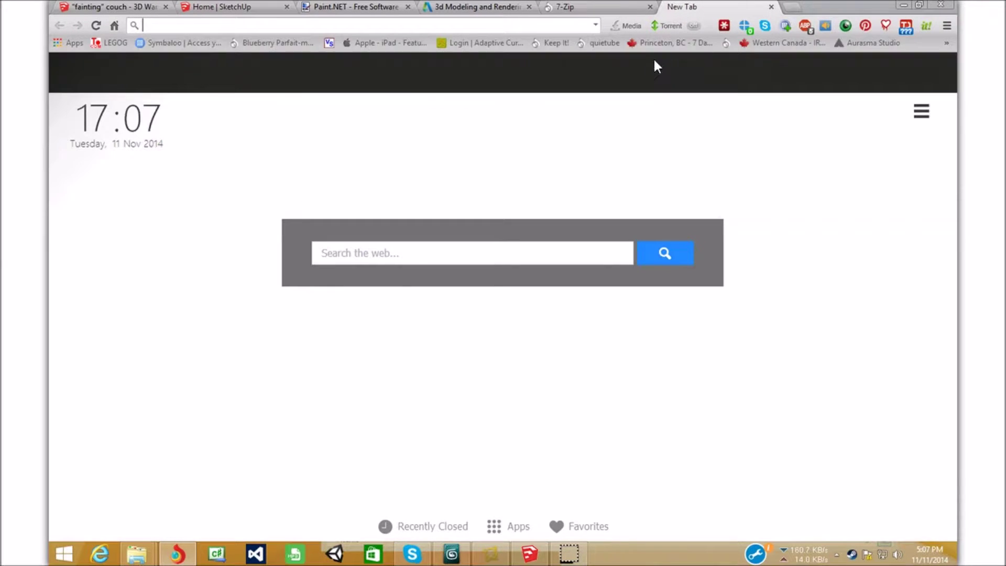
text(autodesk fb)
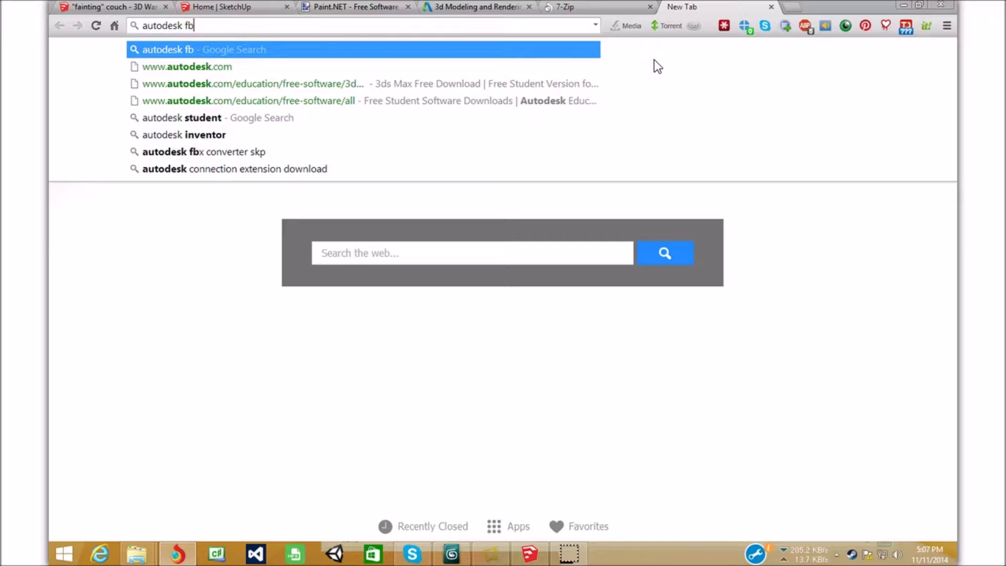
text(x converter)
key(Return)
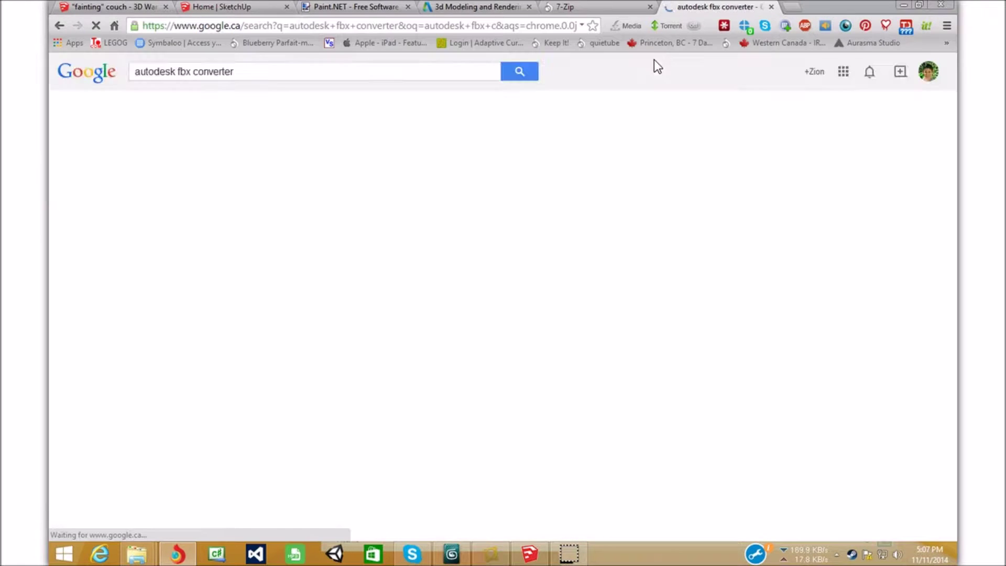
click(362, 167)
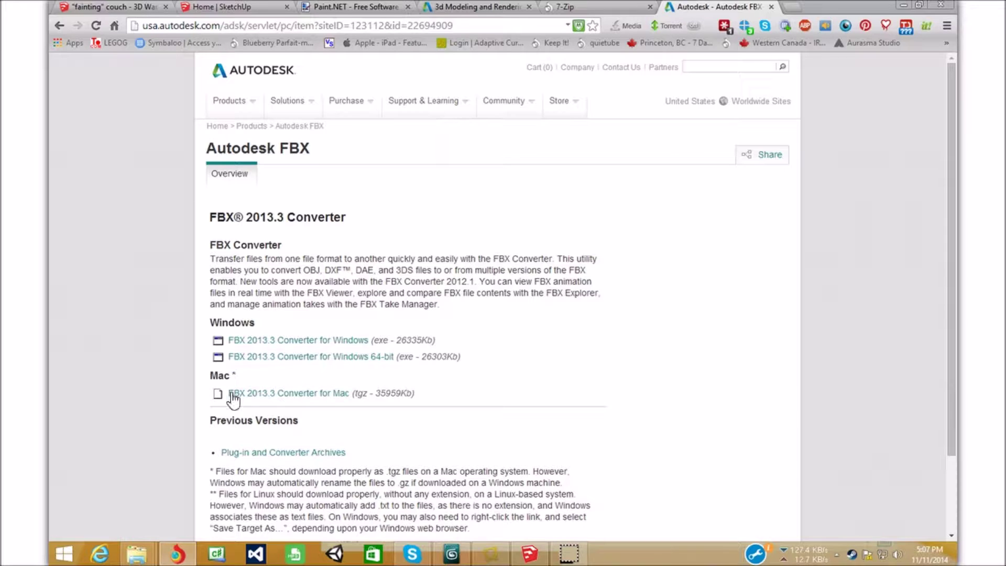
click(768, 7)
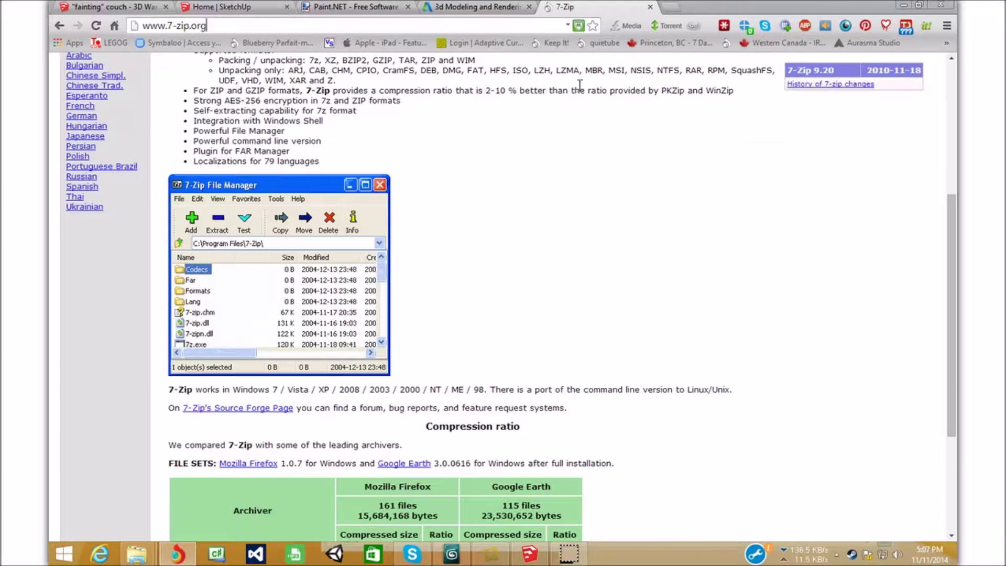
- Search the computer for "fbx" and launch Autodesk FBX Converter 2013
mouse_move(955, 2)
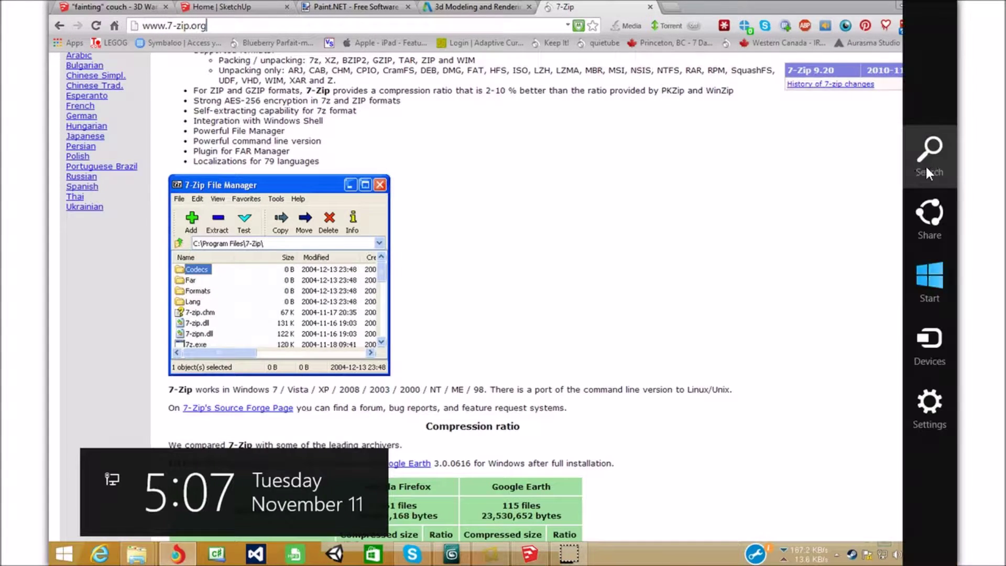
click(927, 168)
text(fbx Converter 2013)
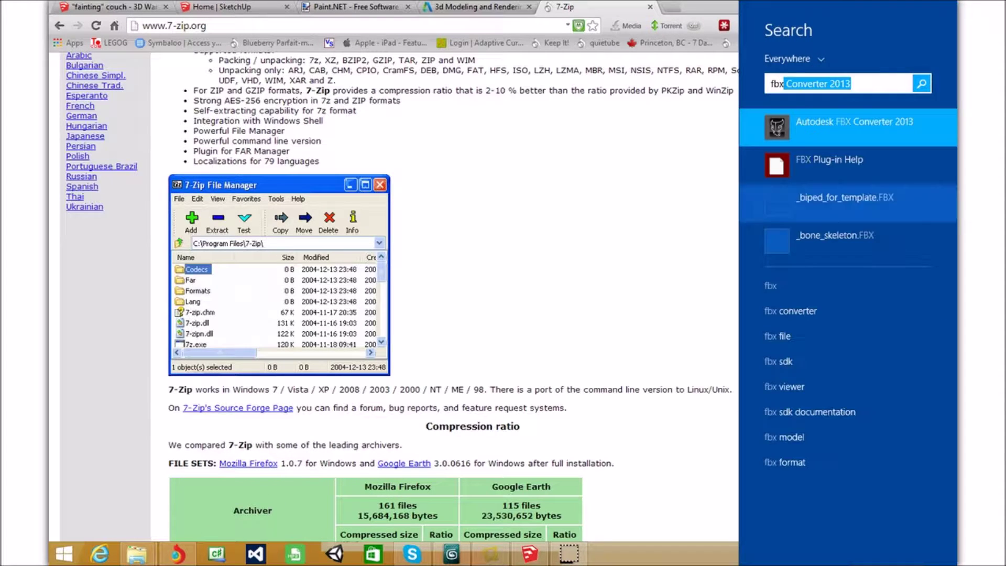
click(910, 129)
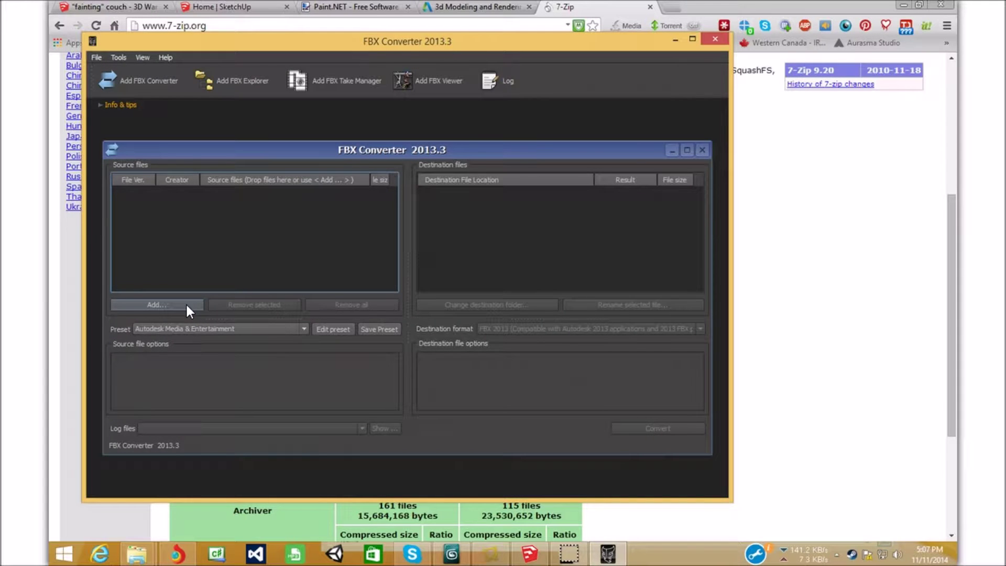
- Add untitled.dae from the FaintingCouch folder in Thinking Worlds as the source file to convert
click(186, 304)
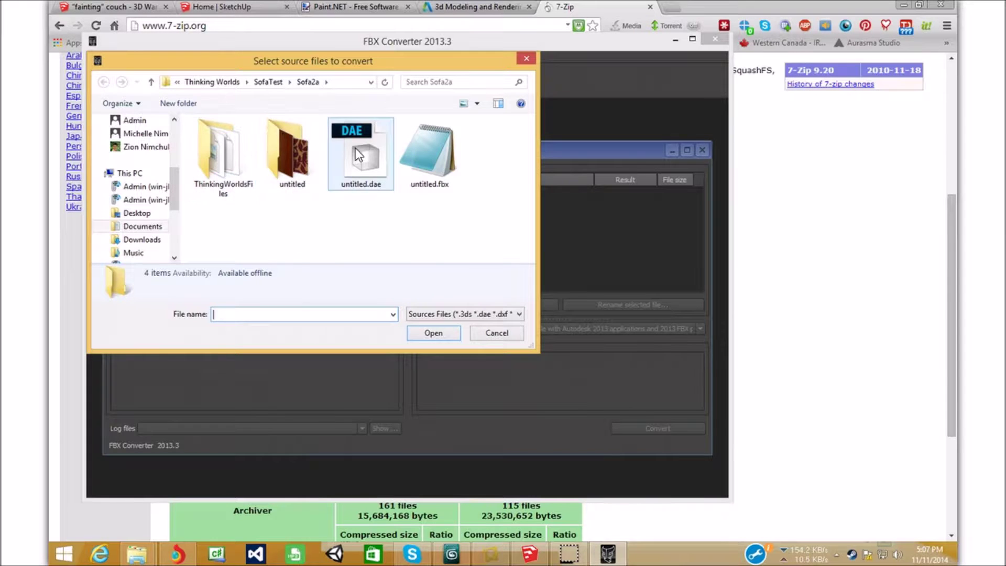
click(272, 82)
click(249, 81)
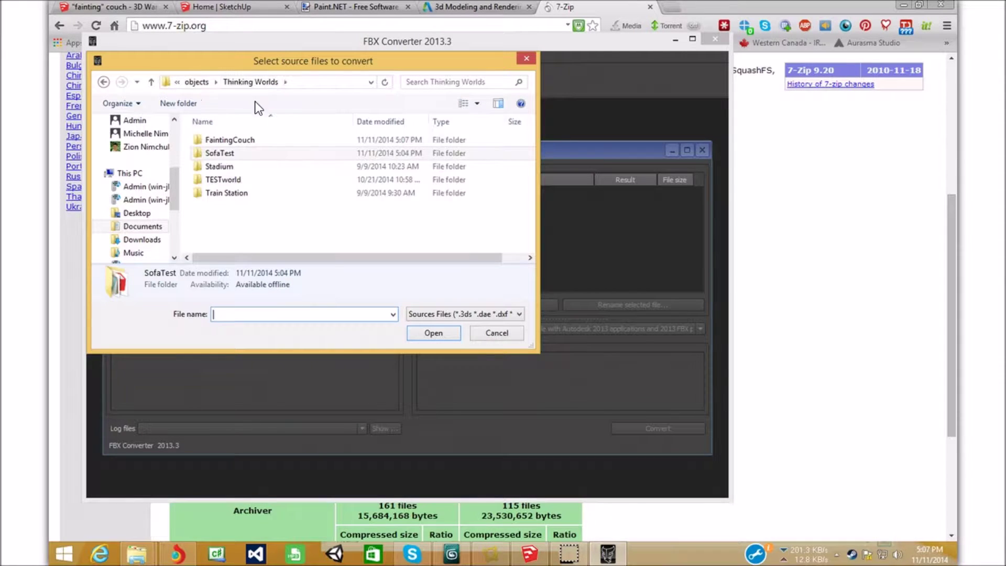
double_click(265, 139)
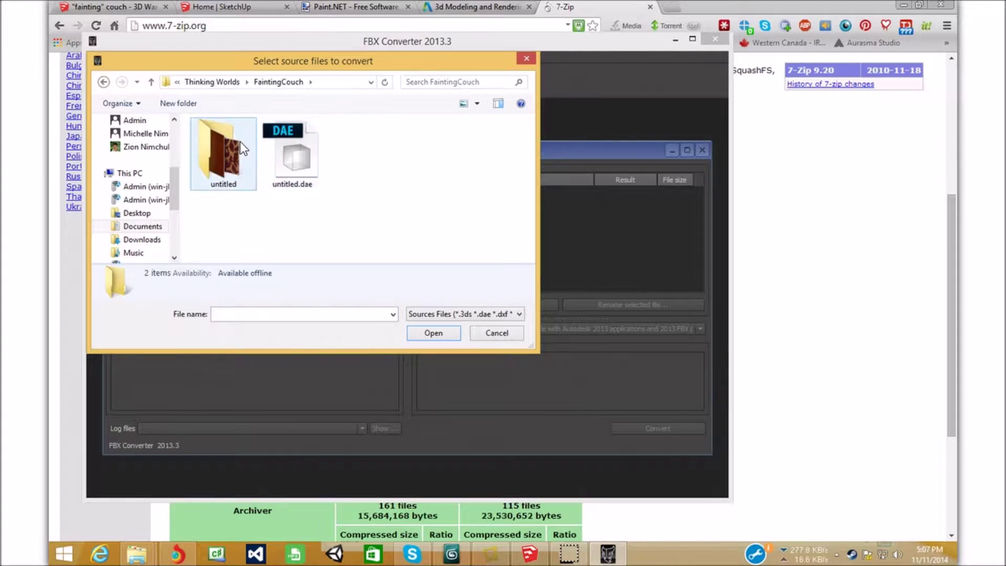
double_click(277, 142)
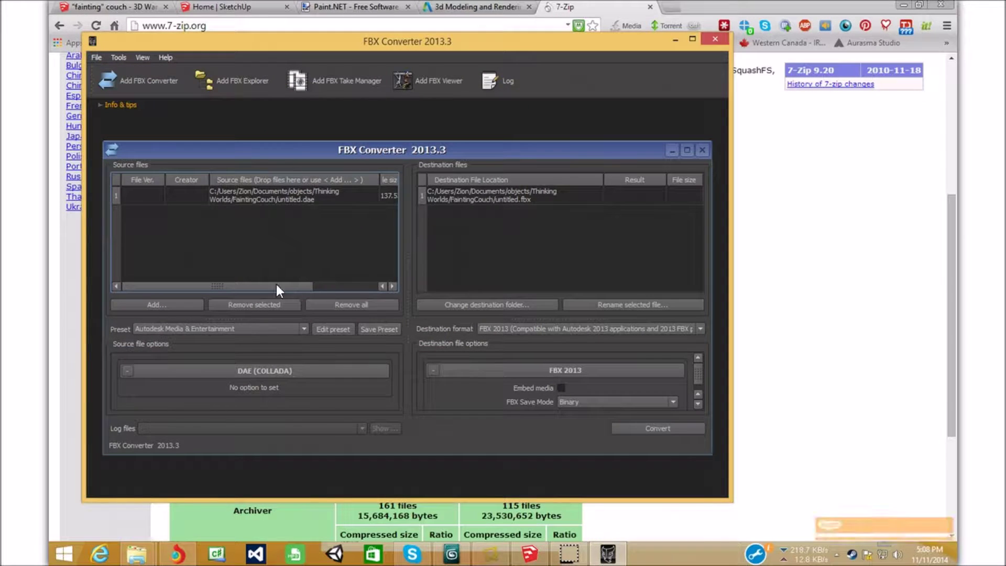
drag(229, 285, 72, 276)
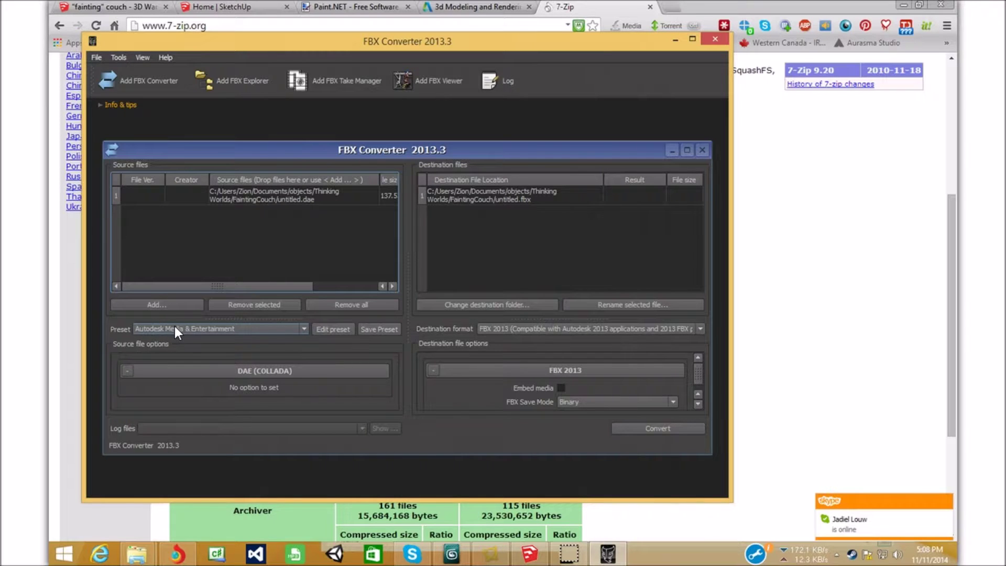
- Collapse the DAE (COLLADA) source options and set the destination format to FBX 2010
click(130, 373)
click(129, 373)
click(129, 373)
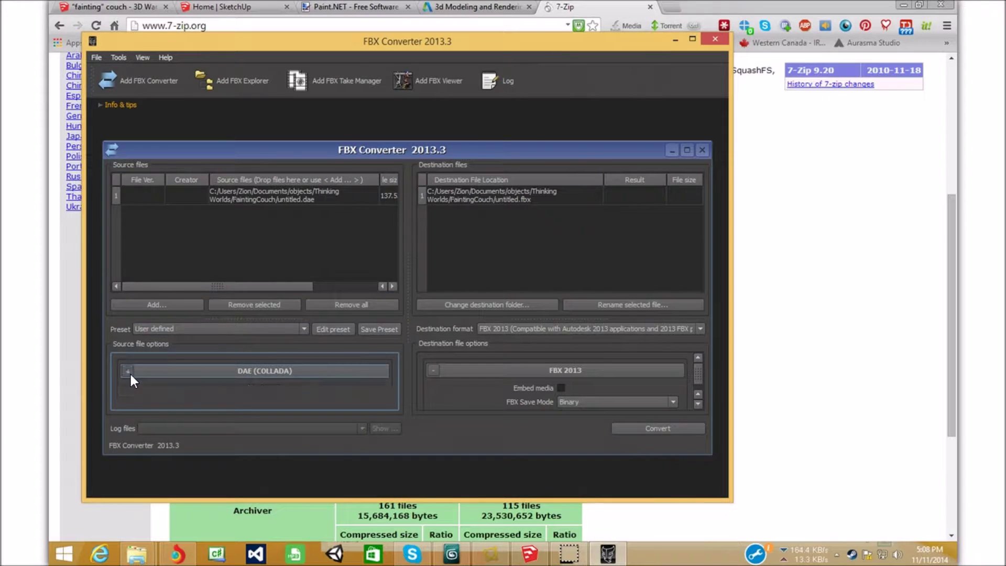
click(669, 331)
click(632, 365)
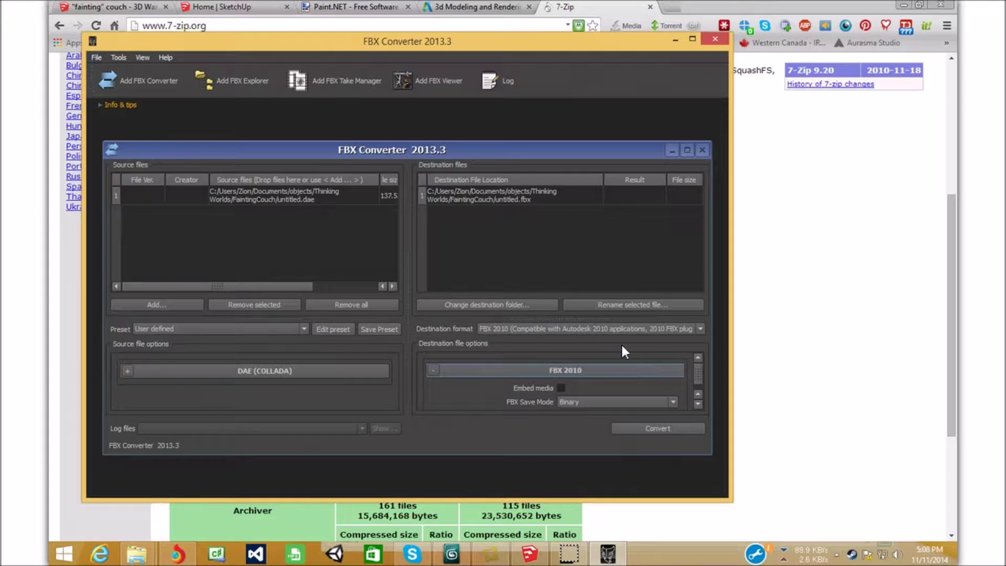
scroll(609, 399, down, 1)
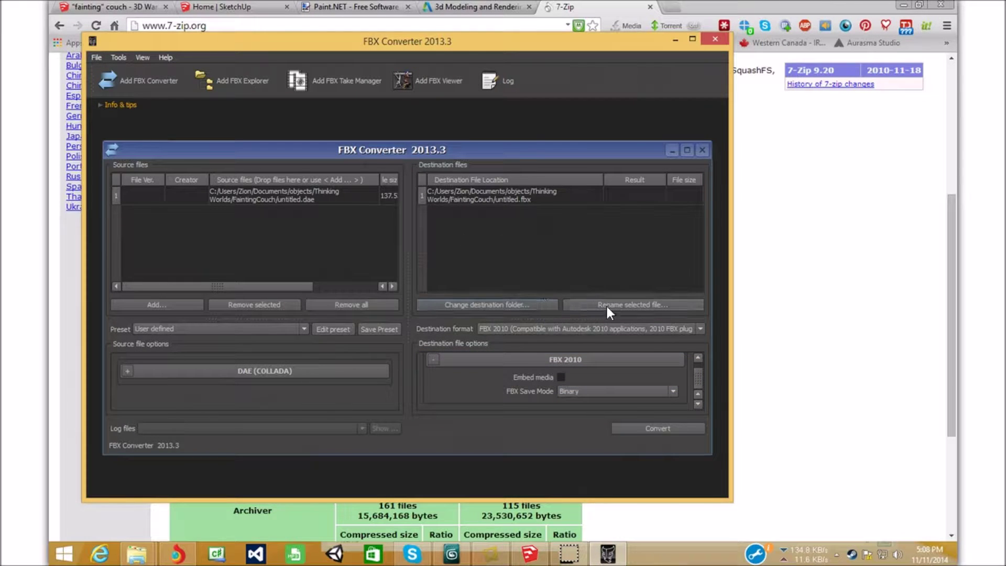
- Choose the FaintingCouch folder in Thinking Worlds as the destination directory and convert untitled.dae to FBX
click(532, 301)
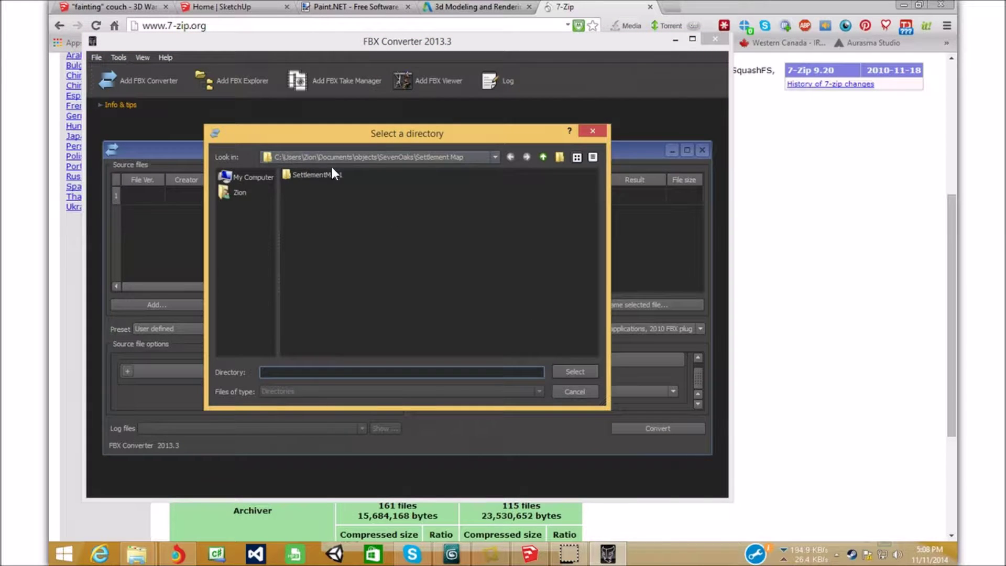
click(543, 157)
click(543, 157)
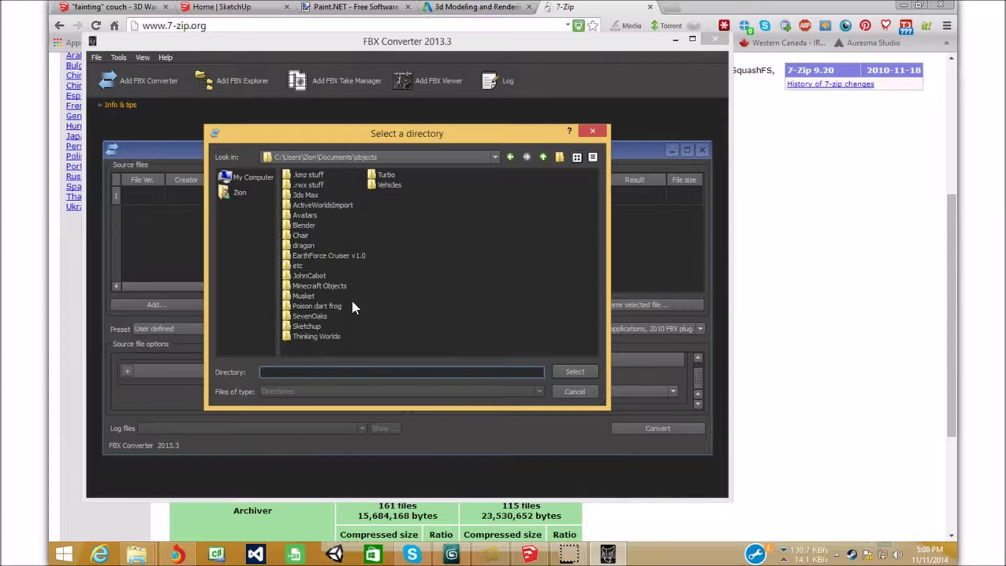
double_click(329, 336)
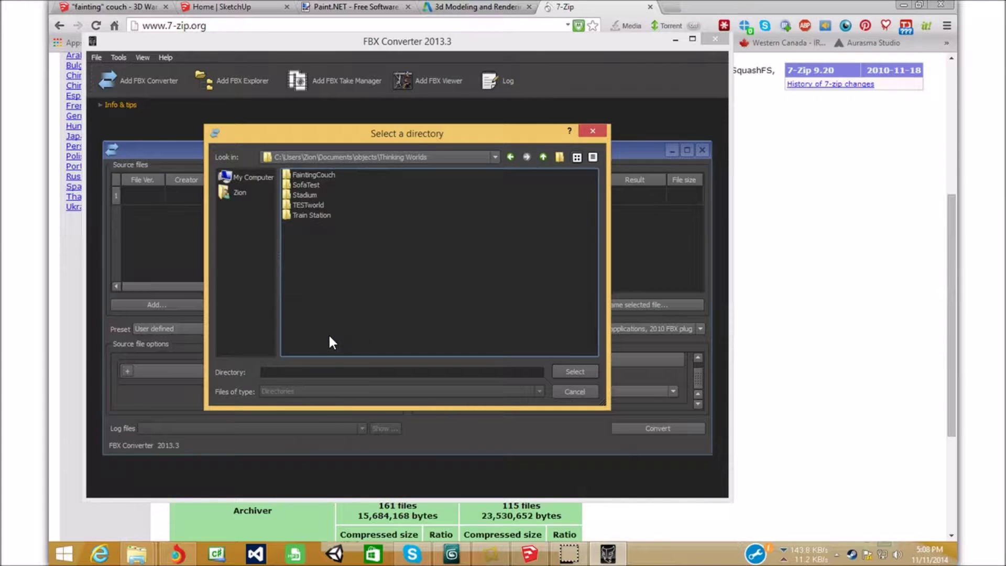
double_click(321, 174)
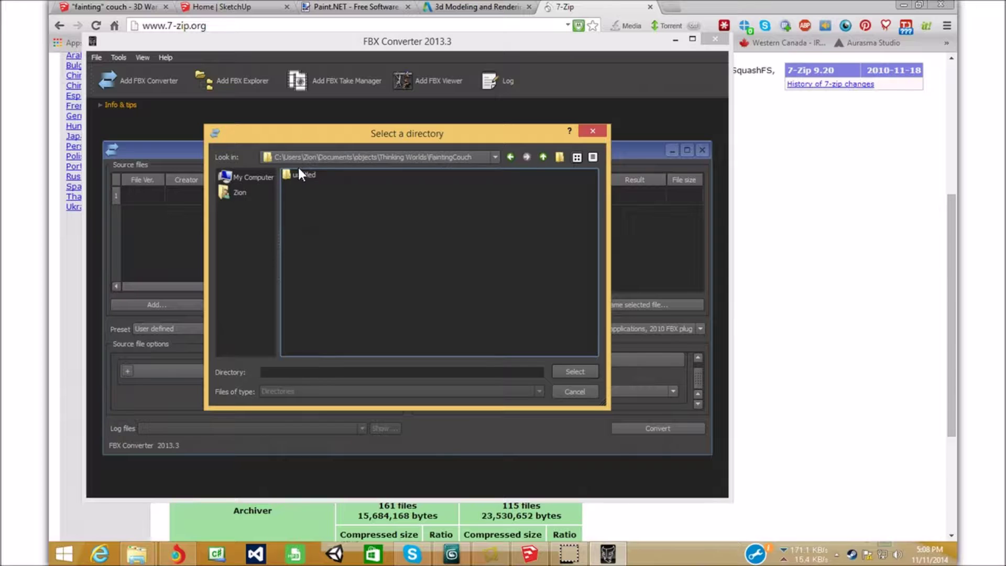
click(528, 373)
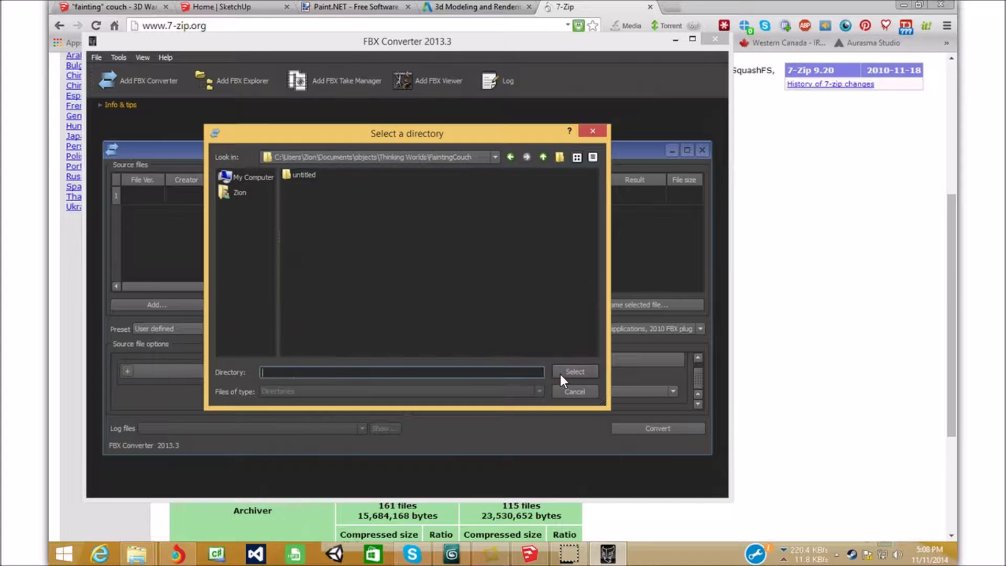
click(576, 371)
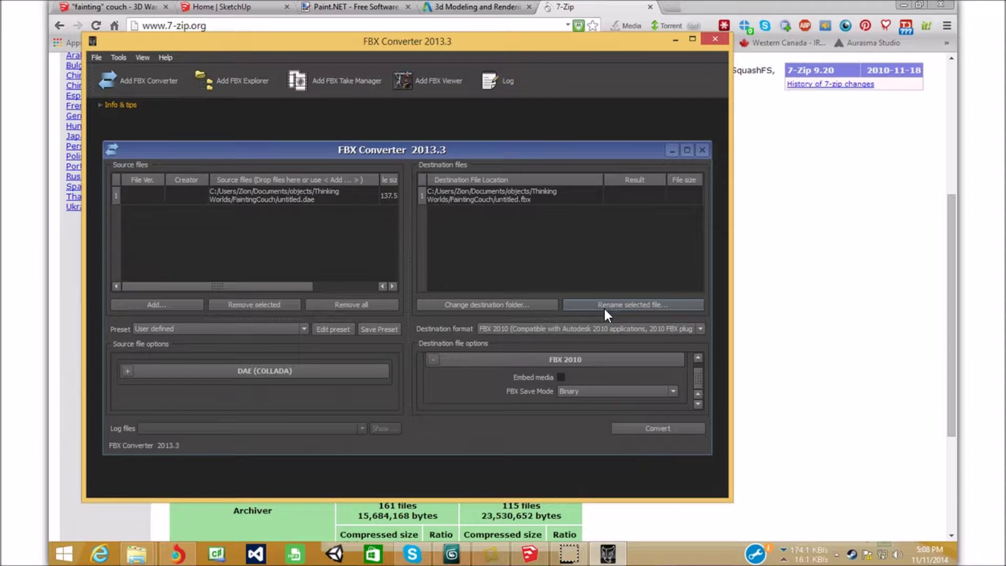
click(640, 428)
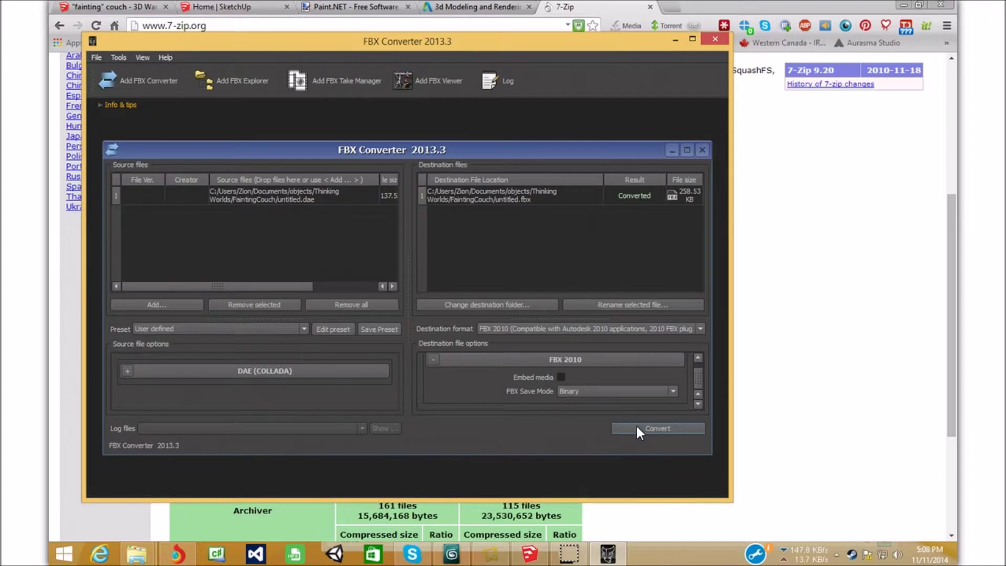
- Bring up the FaintingCouch folder window and check it for the converted untitled.fbx
mouse_move(137, 554)
click(142, 498)
drag(651, 141, 647, 97)
click(459, 338)
click(457, 342)
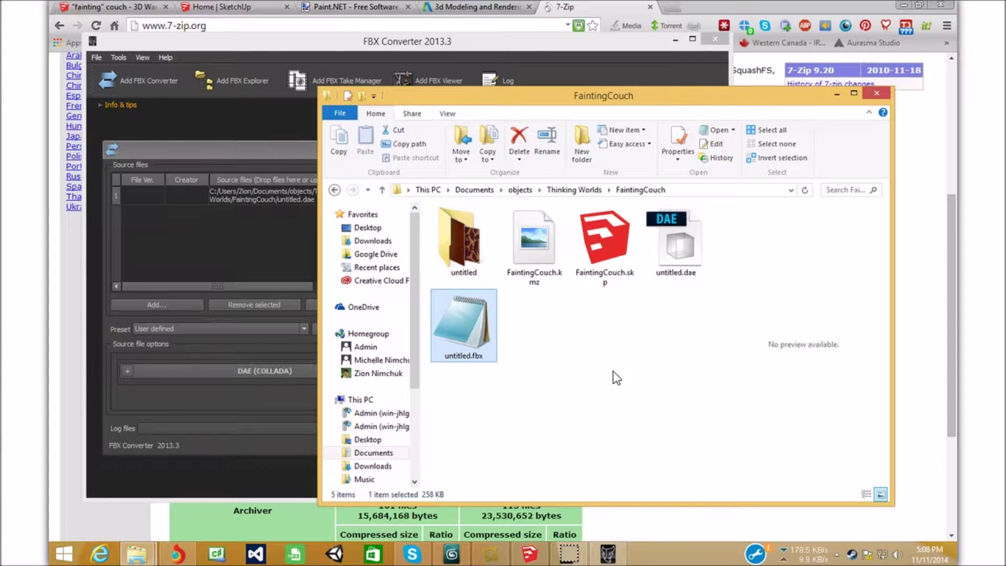
click(613, 370)
click(464, 325)
click(527, 407)
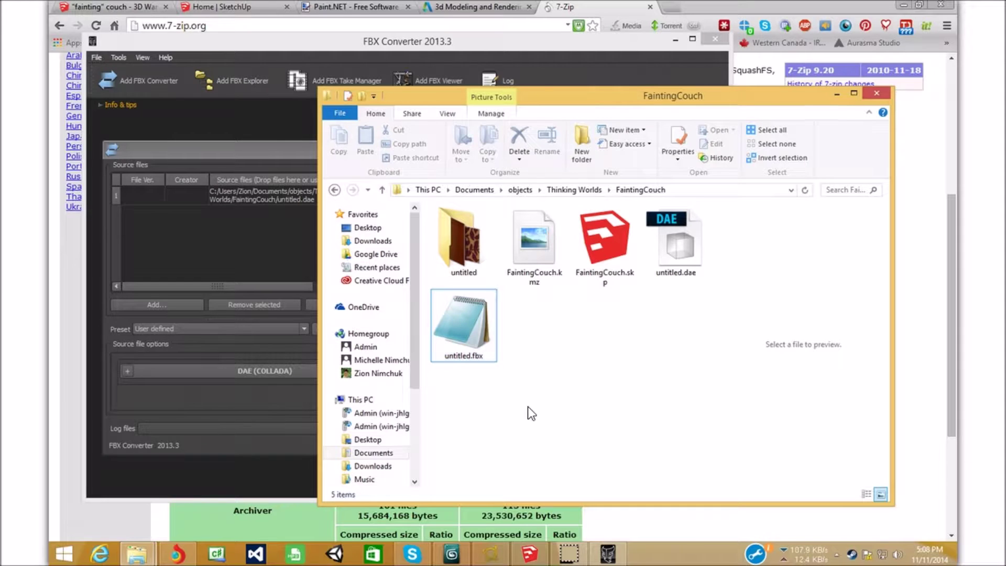
- Switch to Autodesk 3ds Max and frame the whole grid of the empty scene in the Perspective viewport
click(449, 556)
middle_drag(654, 342, 638, 390)
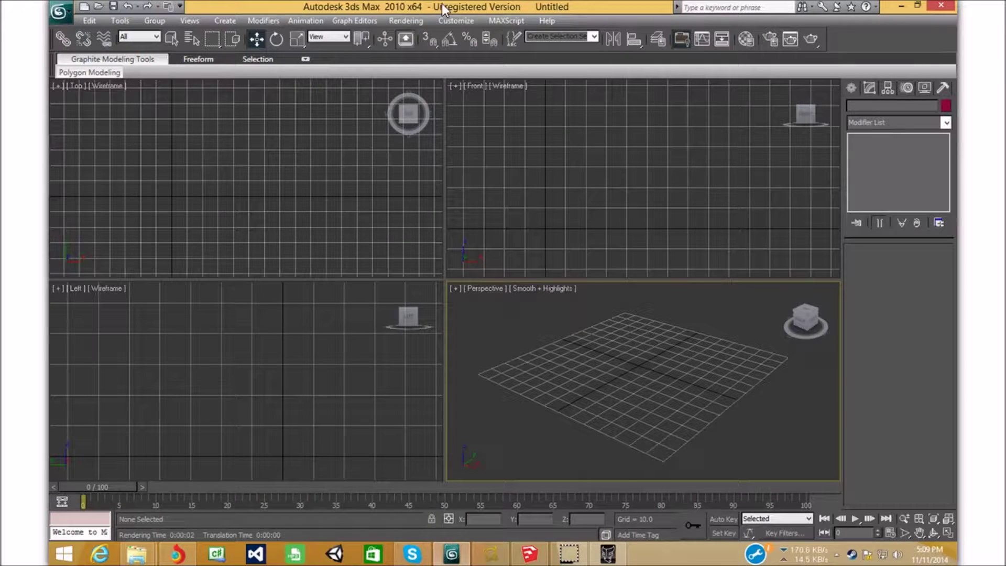
middle_drag(590, 365, 602, 341)
scroll(602, 340, down, 3)
scroll(649, 354, up, 6)
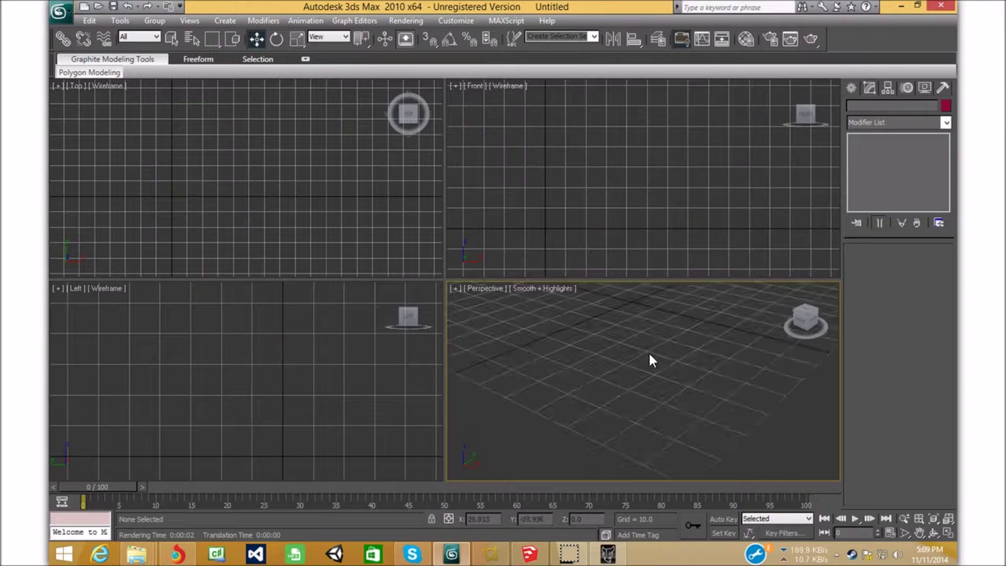
scroll(622, 347, down, 5)
scroll(632, 356, up, 9)
scroll(633, 355, down, 4)
scroll(629, 361, down, 5)
scroll(631, 359, up, 2)
right_click(630, 352)
click(585, 376)
scroll(579, 372, down, 3)
scroll(570, 367, up, 5)
scroll(571, 359, down, 5)
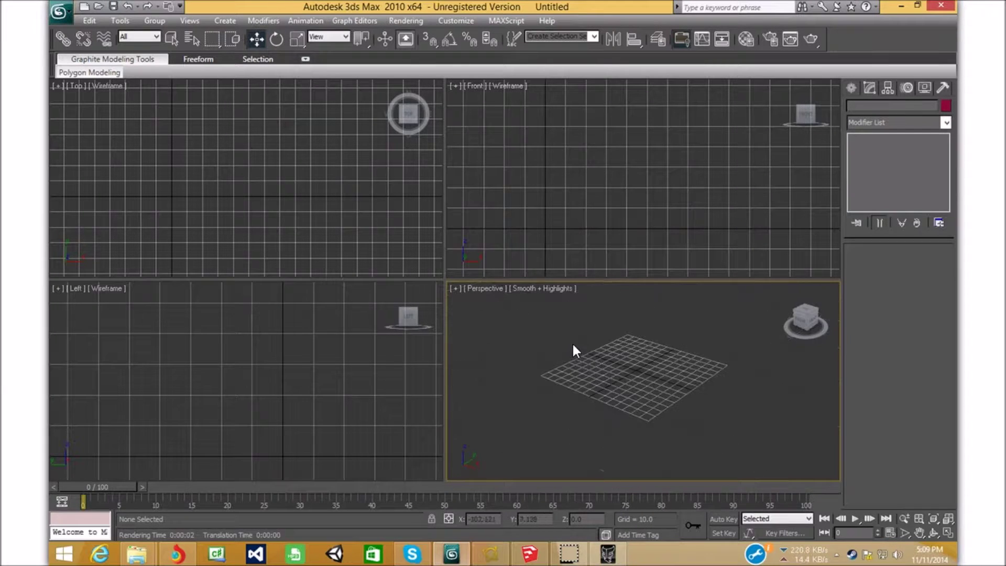
- Import untitled.fbx from the FaintingCouch folder into the scene, accepting the current FBX import options
click(55, 9)
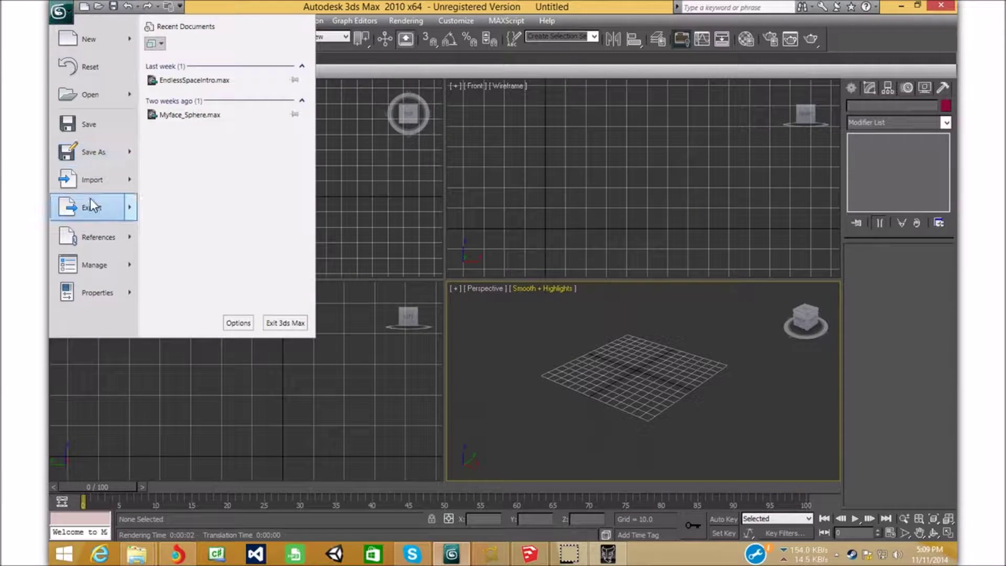
click(93, 179)
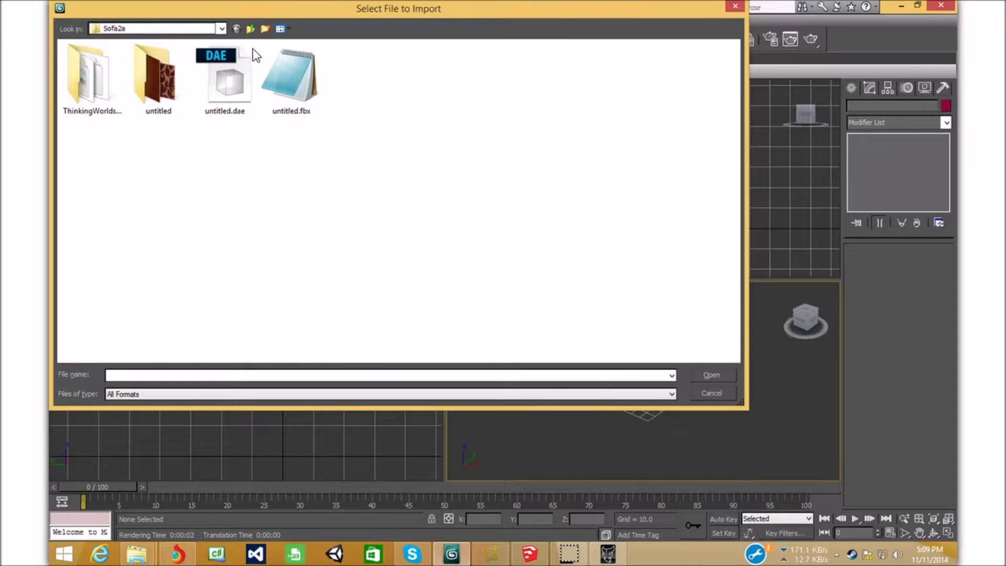
click(252, 31)
click(252, 31)
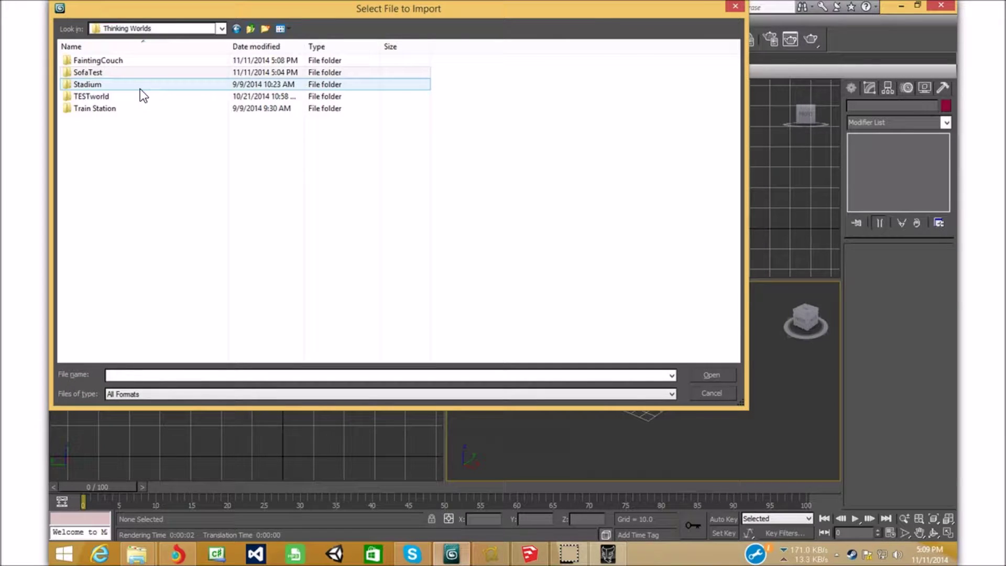
double_click(144, 61)
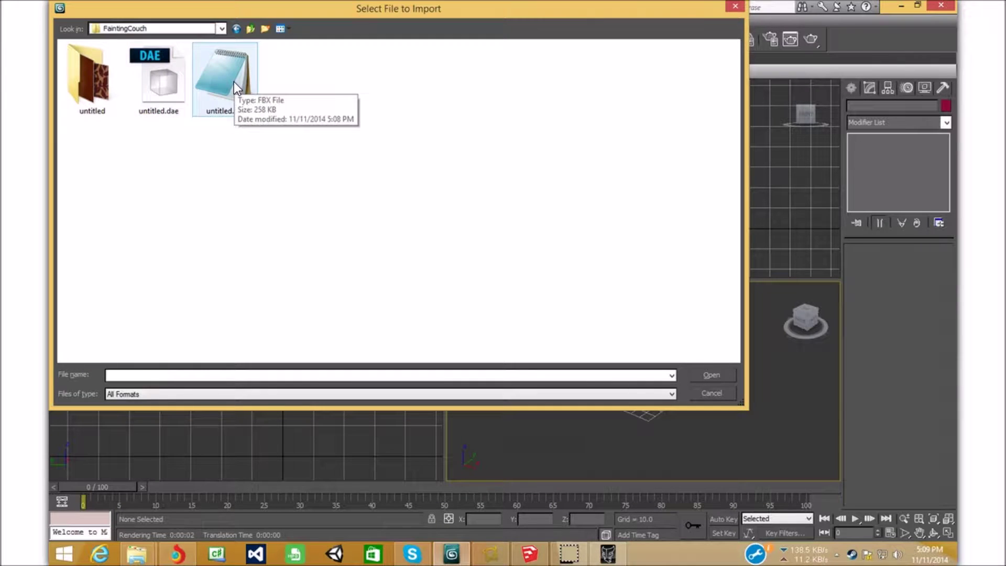
double_click(233, 80)
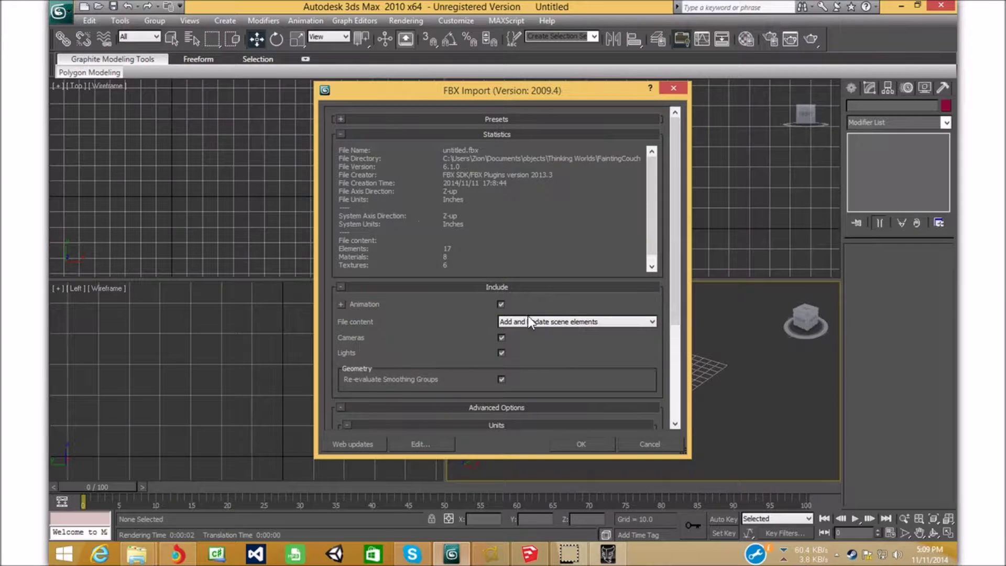
scroll(435, 236, down, 5)
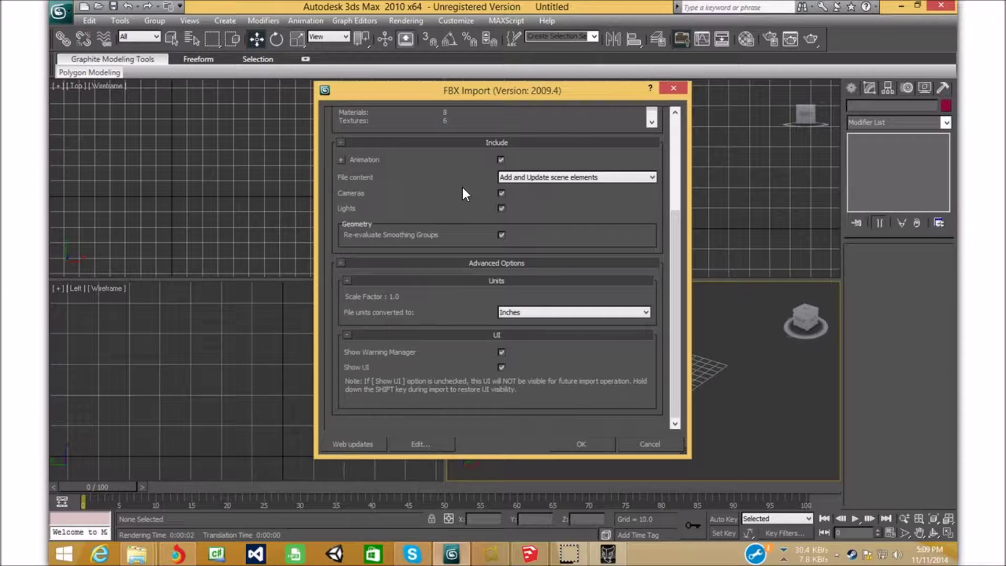
click(582, 442)
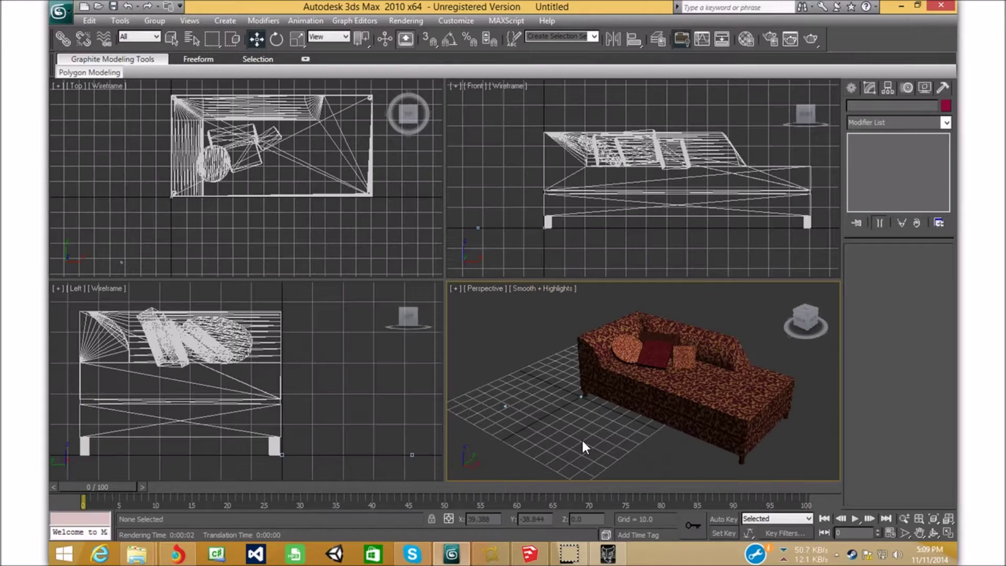
- Examine the imported couch's fabric textures and cushions up close in the Perspective viewport
middle_drag(578, 419, 598, 420)
scroll(639, 386, up, 4)
scroll(647, 389, down, 3)
scroll(697, 421, up, 6)
scroll(696, 363, down, 2)
scroll(702, 376, down, 2)
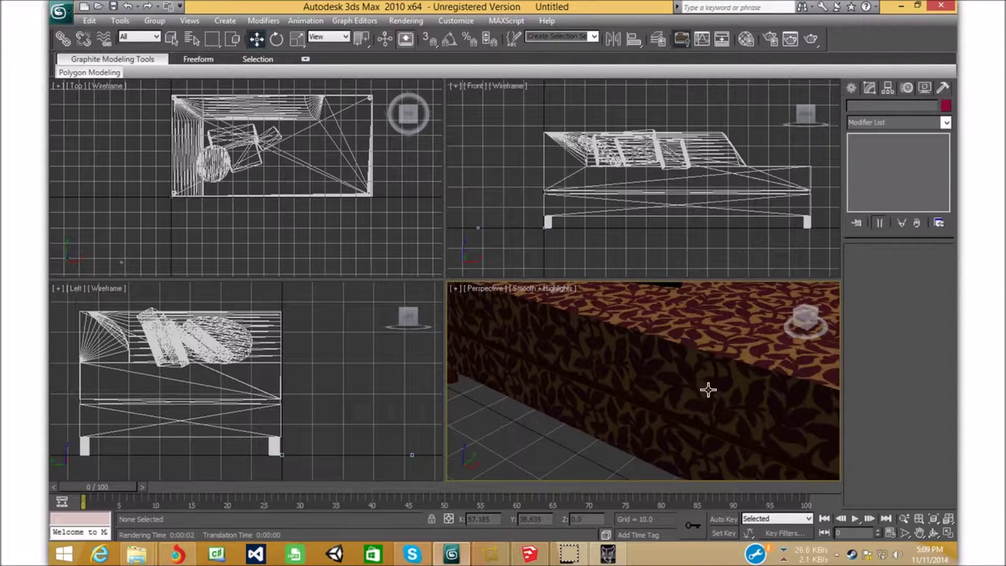
scroll(686, 380, down, 3)
scroll(692, 383, up, 3)
mouse_move(699, 399)
alt+middle_down()
mouse_move(672, 391)
mouse_move(696, 416)
alt+middle_up()
scroll(696, 416, up, 2)
scroll(700, 409, up, 6)
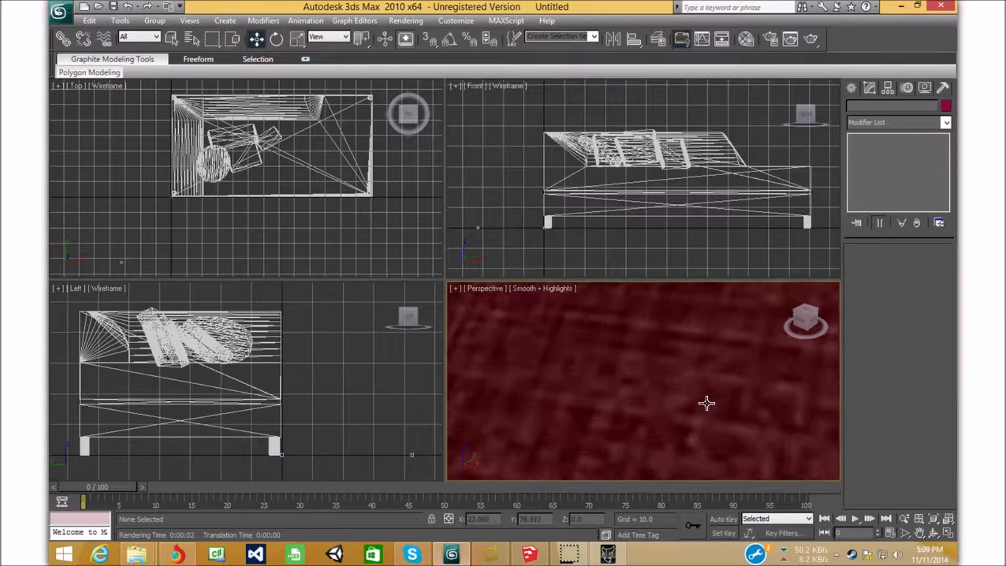
scroll(709, 404, down, 8)
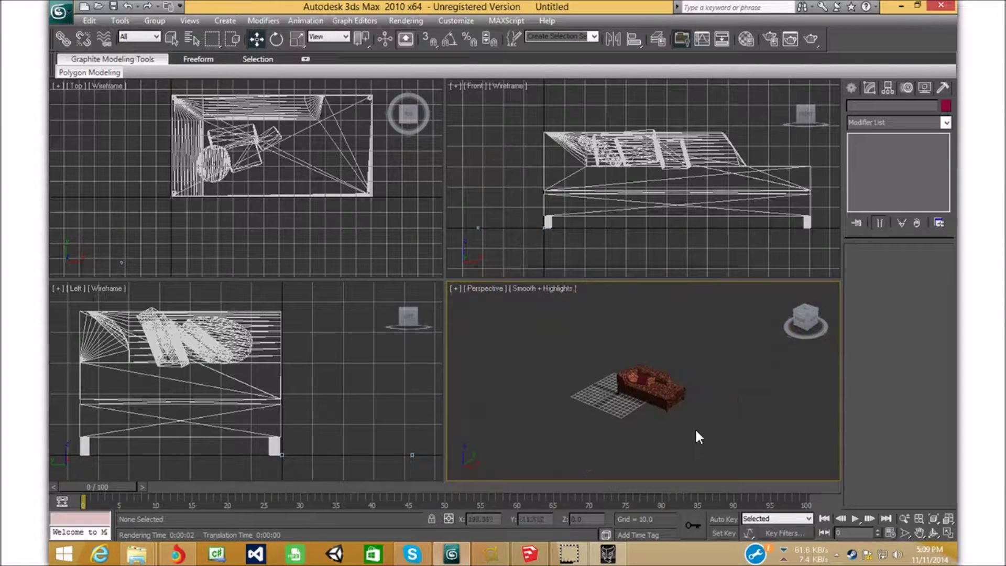
- Examine the couch's position relative to the grid origin in the Perspective viewport
middle_drag(692, 402, 602, 341)
scroll(701, 408, up, 6)
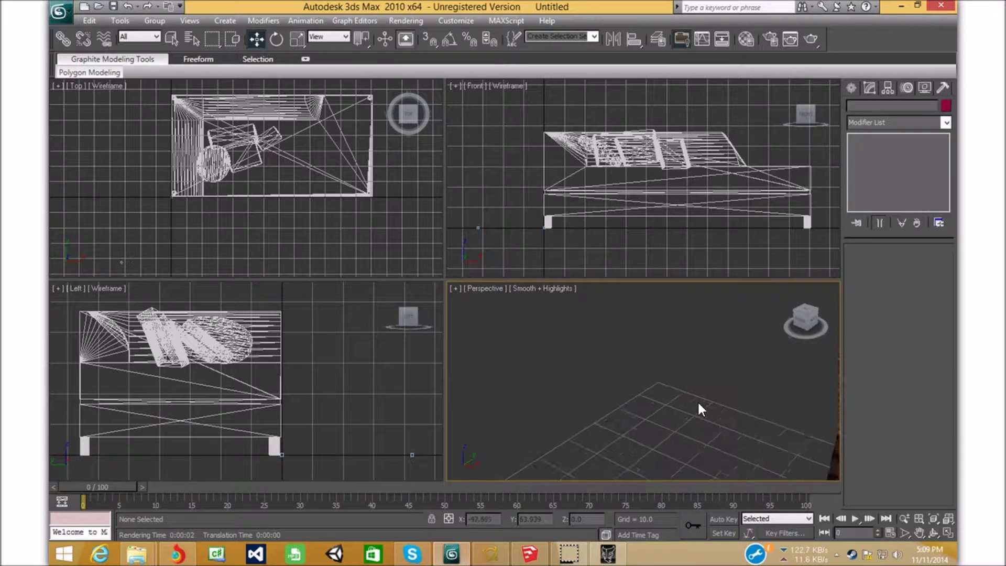
scroll(700, 408, down, 2)
middle_drag(698, 404, 532, 194)
scroll(707, 382, down, 4)
scroll(706, 362, up, 4)
scroll(665, 373, down, 3)
middle_drag(676, 376, 712, 359)
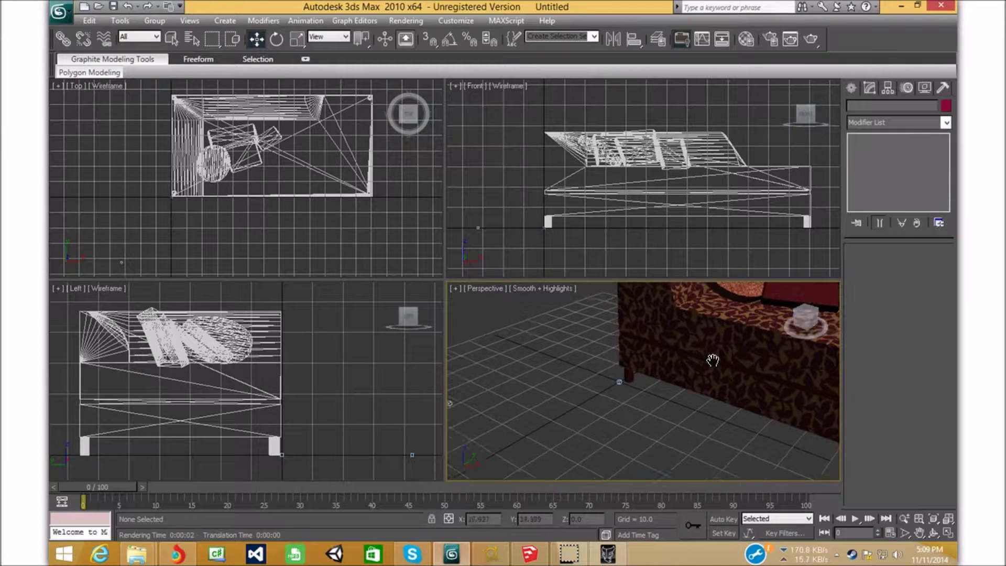
- Select the tiny stray mesh on the grid beside the couch, try to move it, and clear the selection
scroll(676, 361, up, 7)
click(568, 348)
click(598, 414)
click(560, 342)
alt+middle_drag(634, 393, 637, 419)
scroll(638, 419, down, 11)
scroll(746, 417, up, 8)
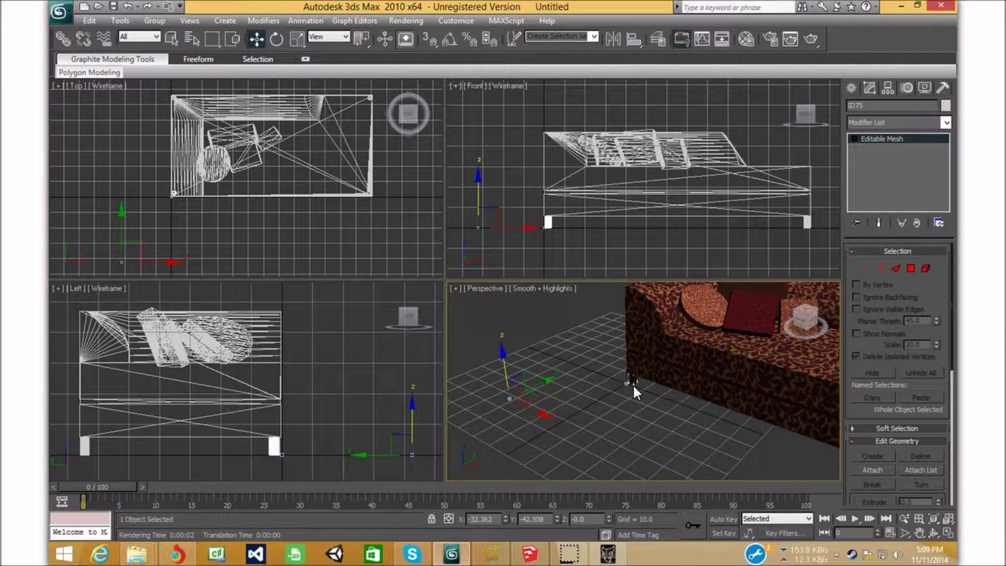
drag(539, 413, 532, 387)
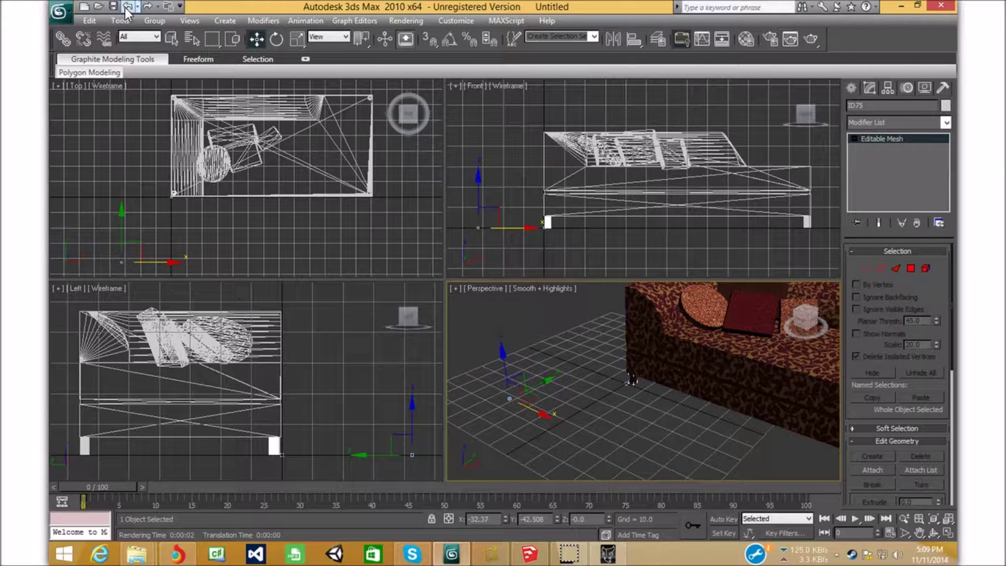
click(628, 411)
middle_drag(645, 423, 767, 406)
scroll(754, 395, down, 3)
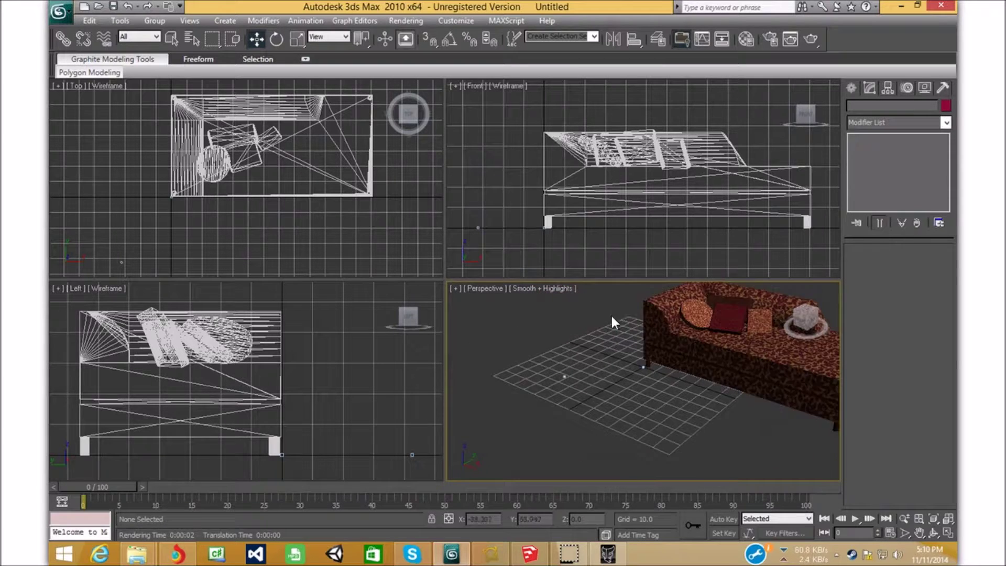
- Delete the SketchUp dummy helper at the grid origin and the tiny stray object on the grid beside the couch
scroll(636, 356, up, 8)
click(638, 292)
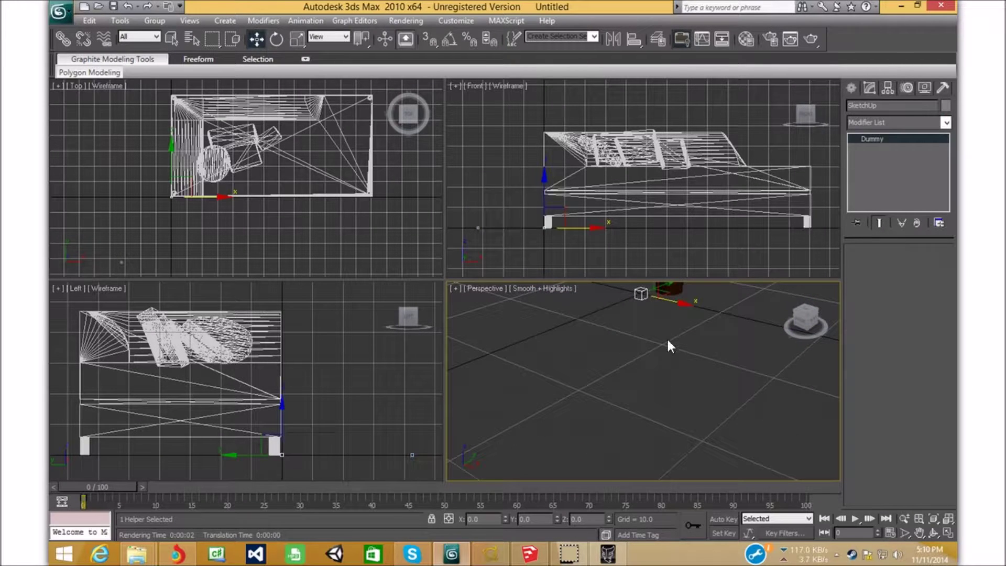
key(Delete)
middle_drag(609, 356, 789, 374)
scroll(790, 375, down, 5)
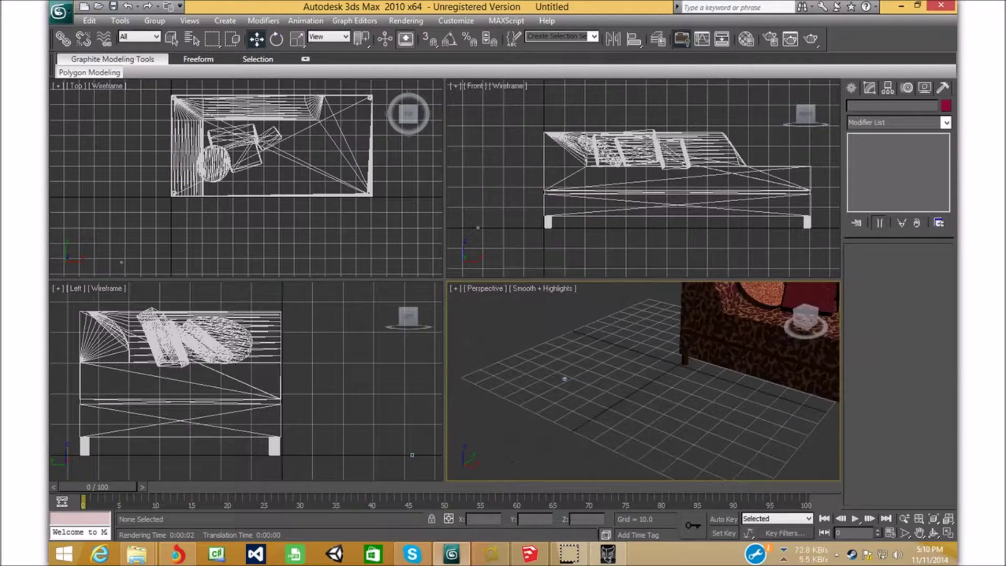
drag(593, 397, 594, 398)
key(Delete)
middle_drag(664, 390, 458, 377)
scroll(491, 390, down, 5)
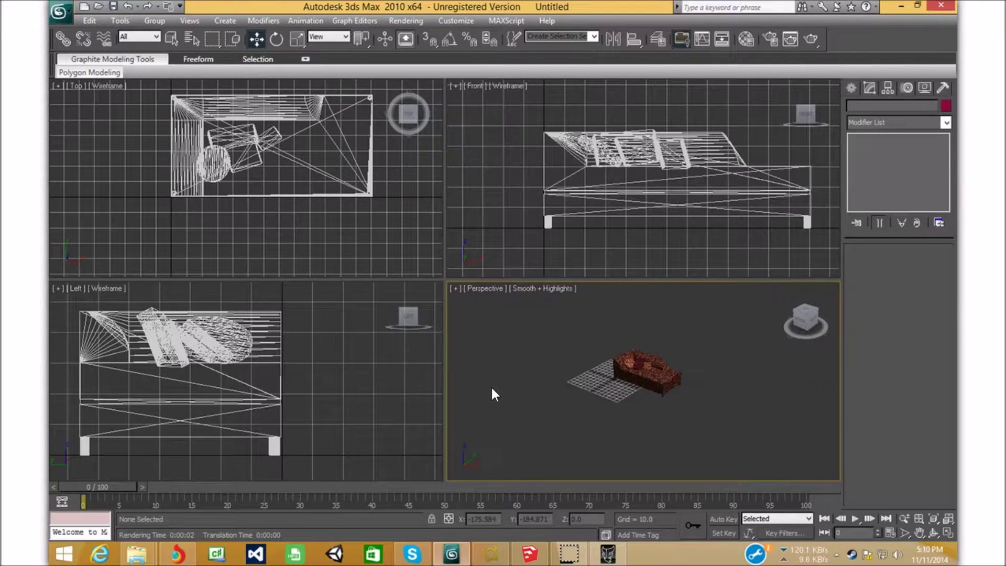
scroll(522, 393, up, 5)
scroll(571, 408, down, 6)
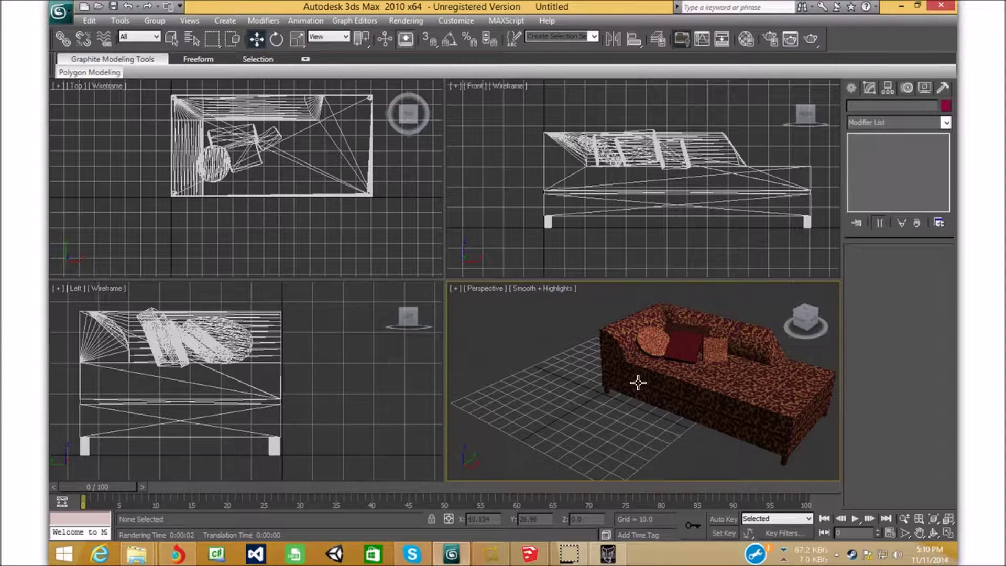
mouse_move(629, 438)
middle_down()
mouse_move(550, 455)
mouse_move(575, 442)
mouse_move(626, 442)
mouse_move(638, 425)
mouse_move(628, 424)
middle_up()
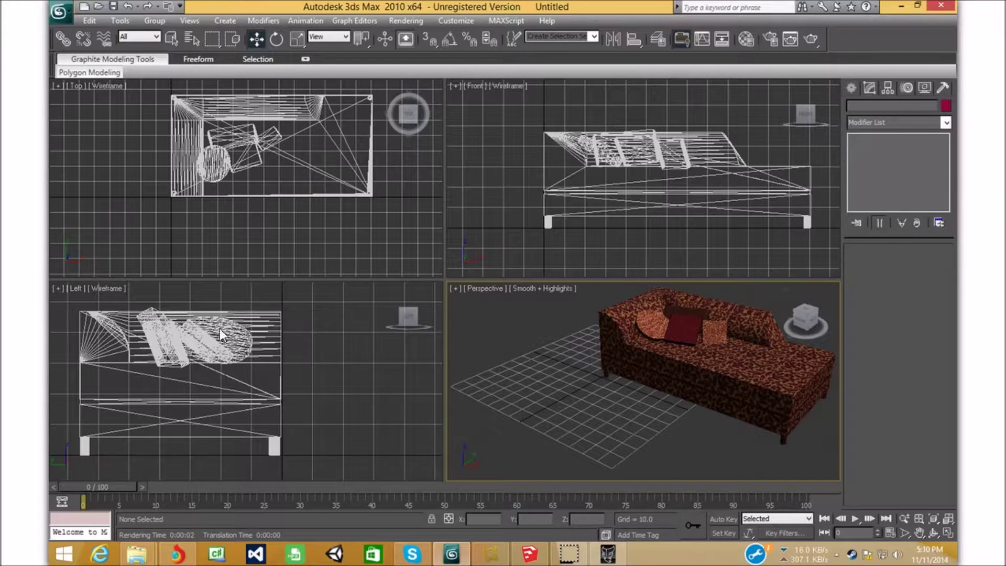
- Begin importing another file into the scene and go to the root of the OS (C:) drive
click(60, 13)
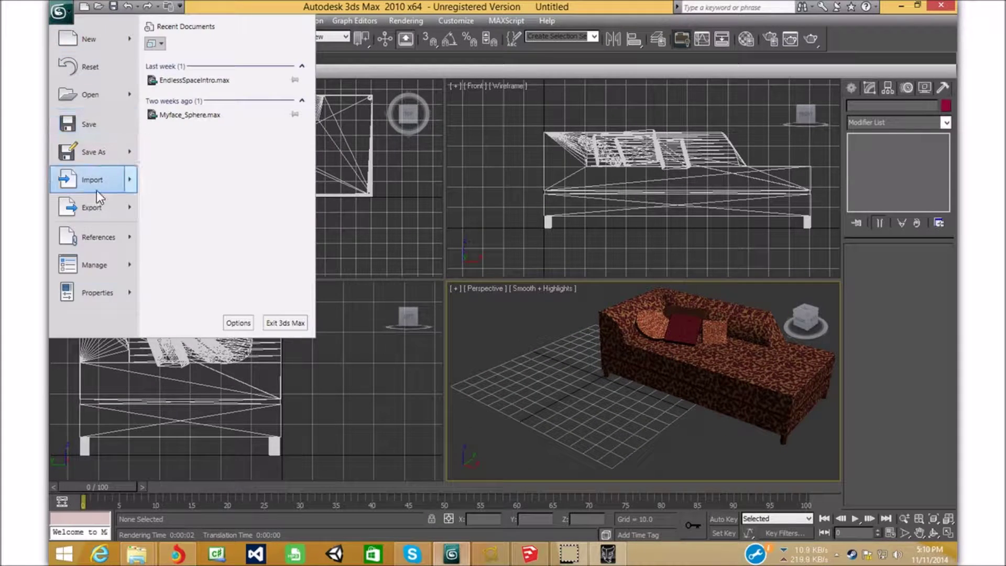
mouse_move(95, 185)
click(217, 62)
click(248, 29)
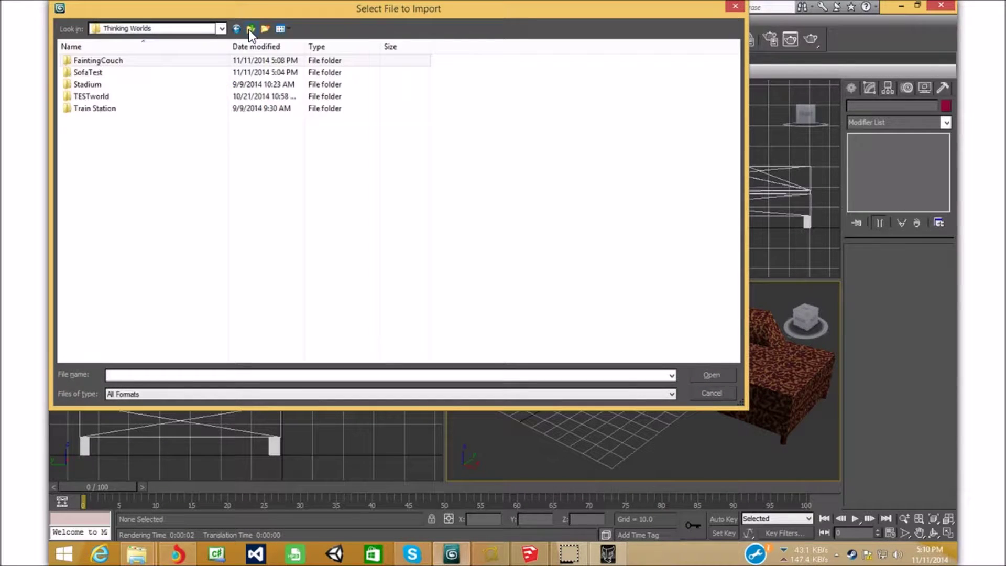
click(249, 29)
click(248, 29)
click(249, 29)
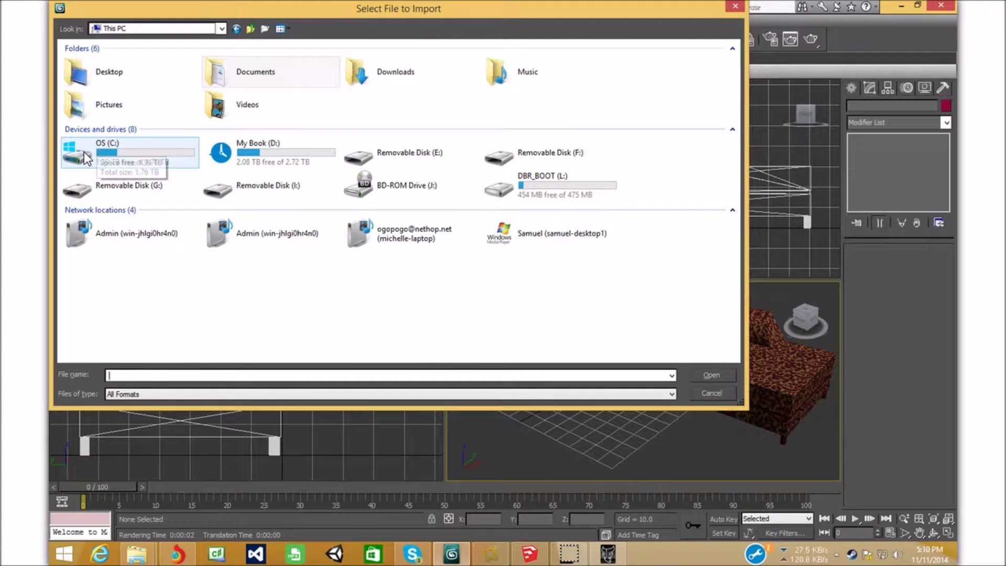
double_click(107, 150)
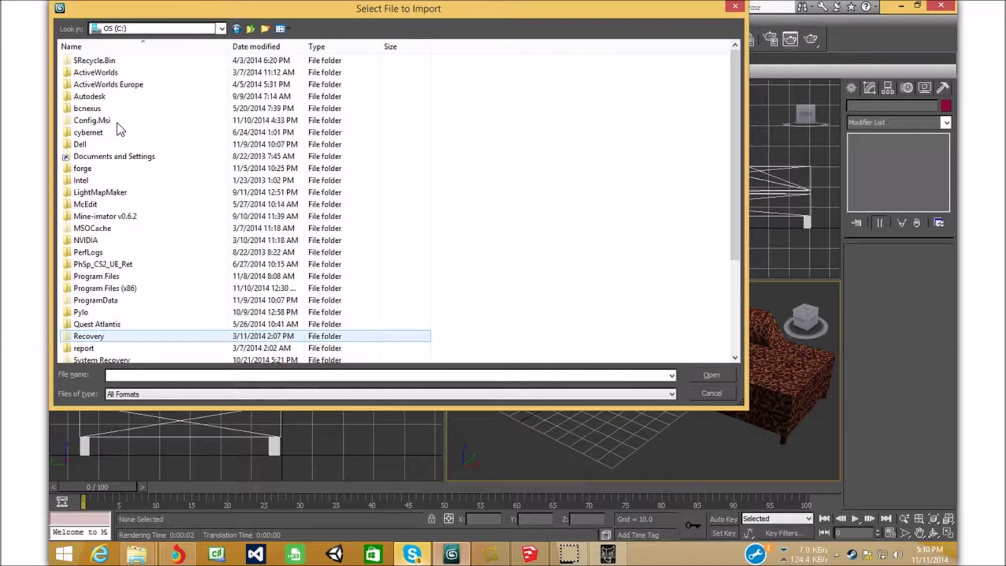
- Browse to the Program Files\Autodesk\3ds Max 2010\plugins\CaspianTools\Art Utils folder for the file to import
scroll(200, 193, down, 4)
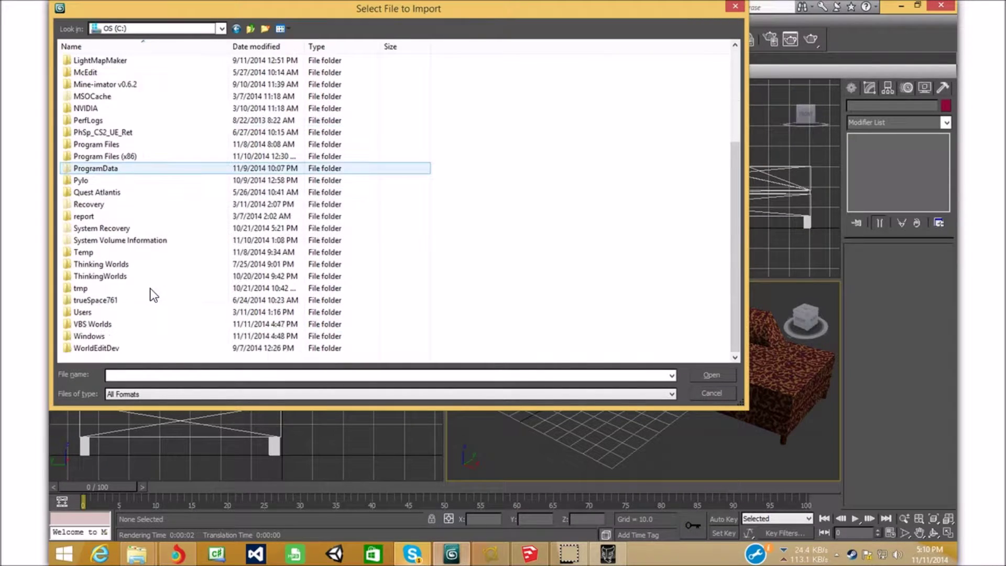
double_click(123, 144)
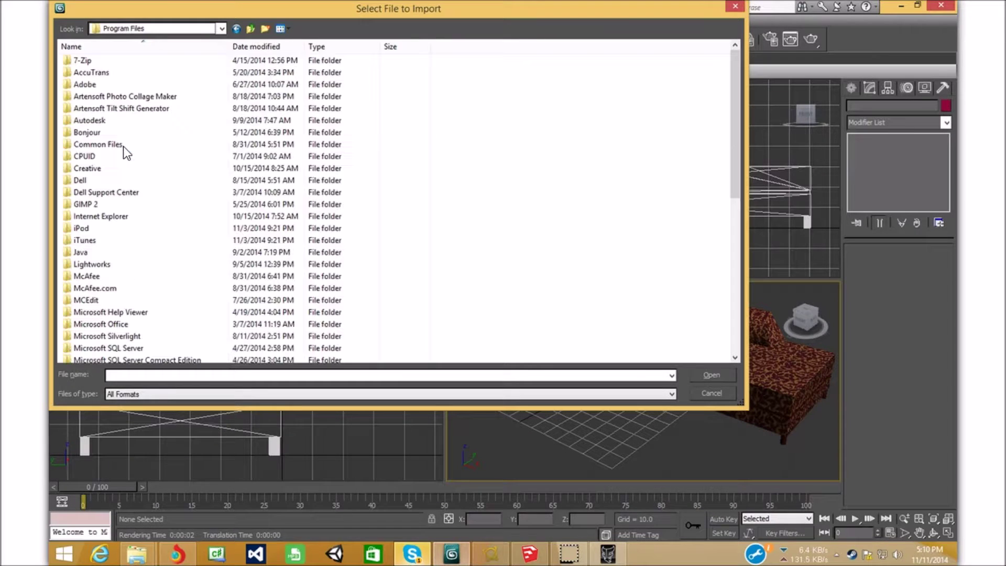
click(93, 83)
click(99, 97)
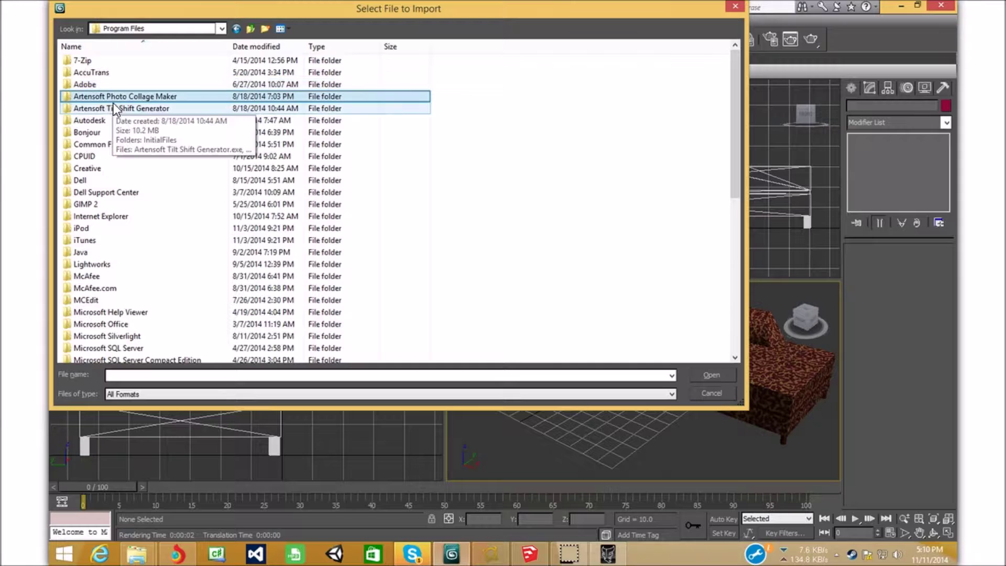
click(99, 120)
double_click(99, 120)
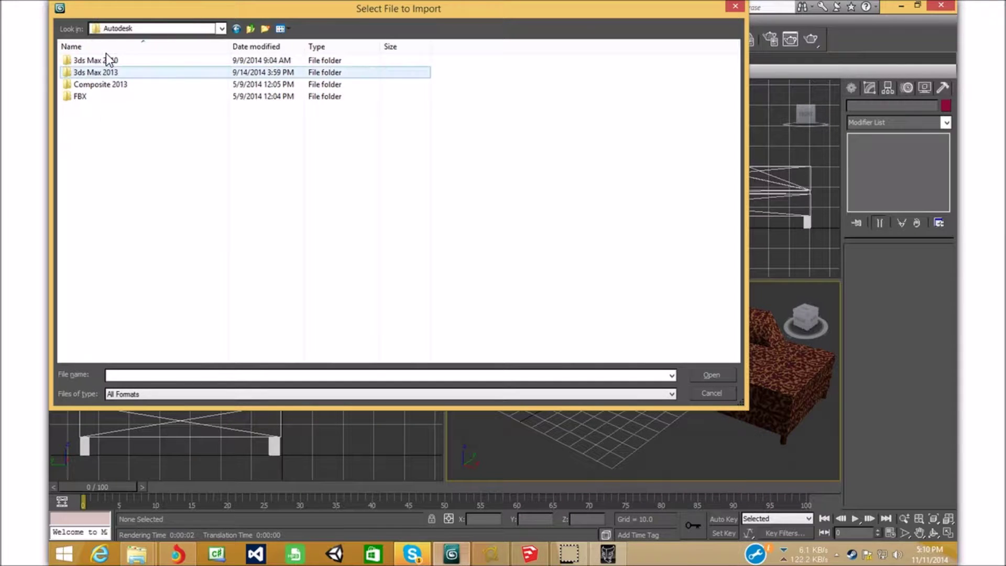
double_click(107, 59)
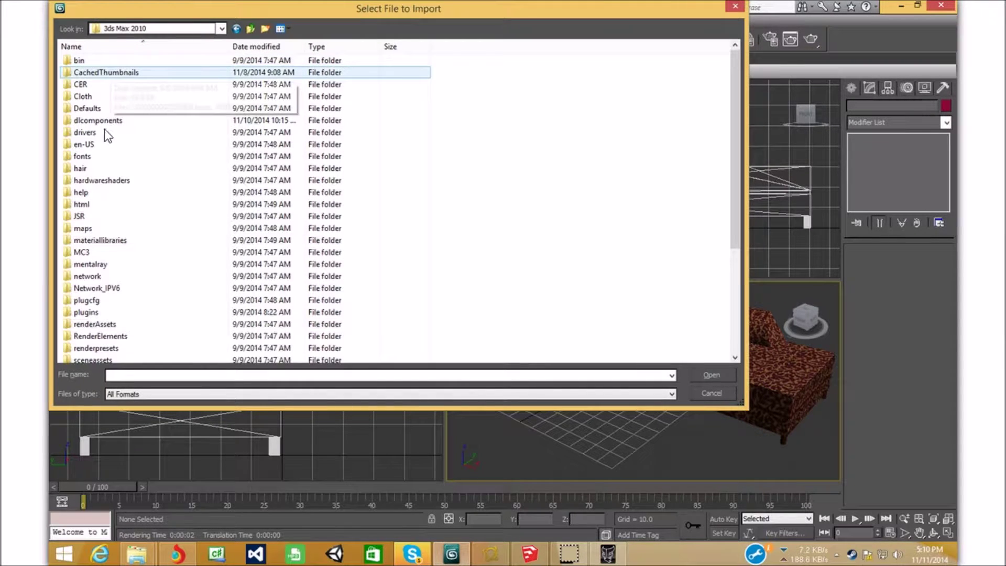
double_click(96, 313)
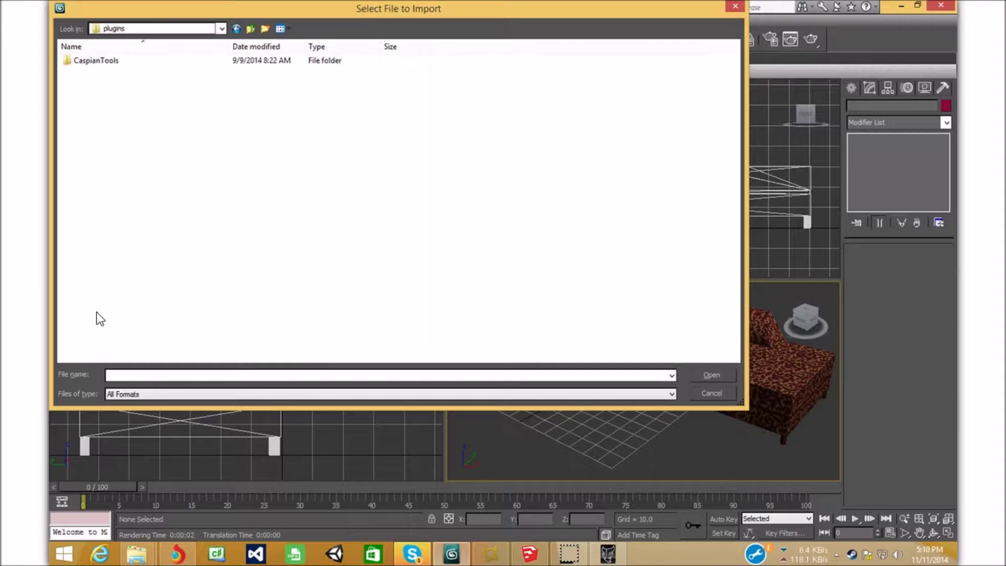
double_click(164, 60)
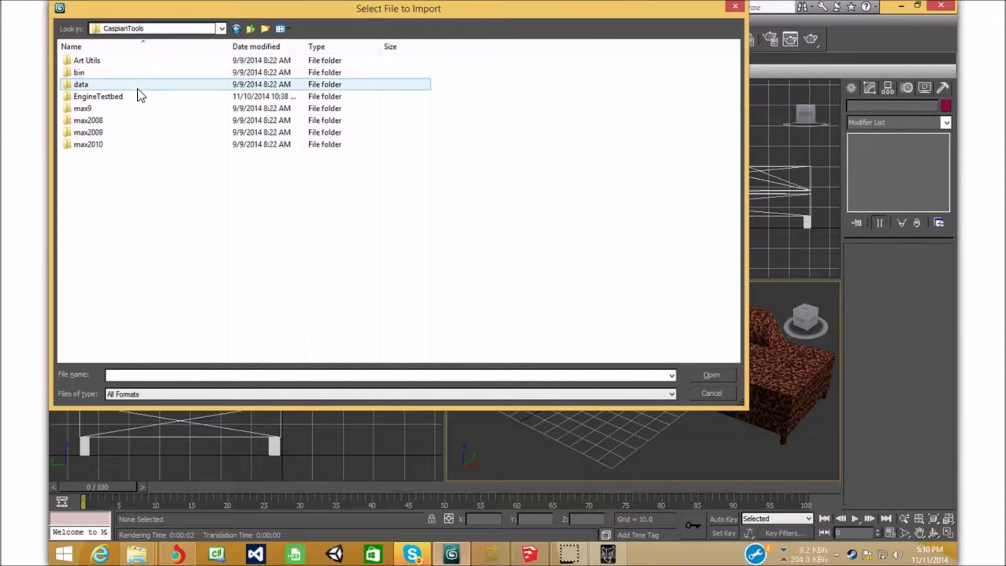
double_click(137, 60)
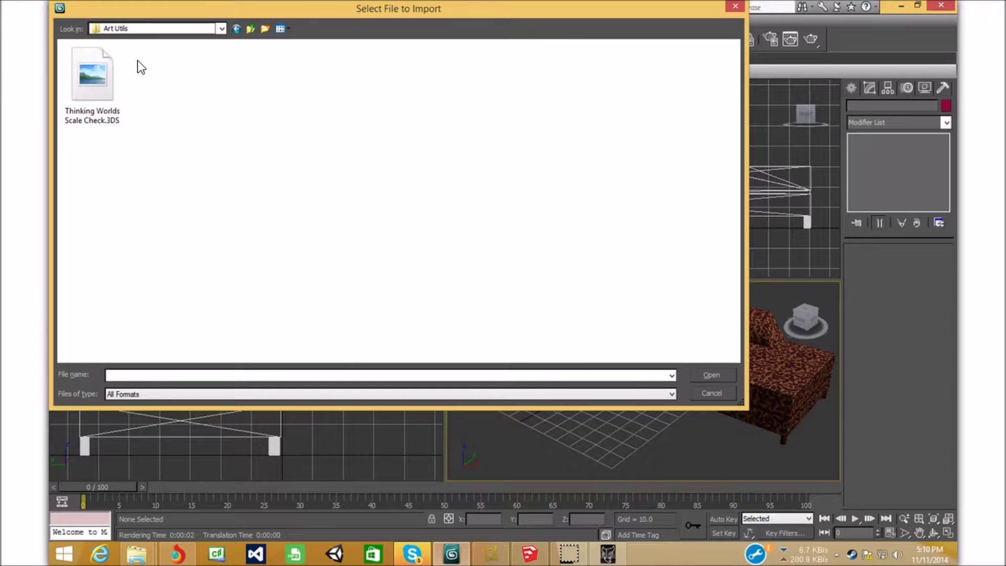
- Import Thinking Worlds Scale Check.3DS, merging it with the current scene, converting units and matching the file's animation length
double_click(94, 83)
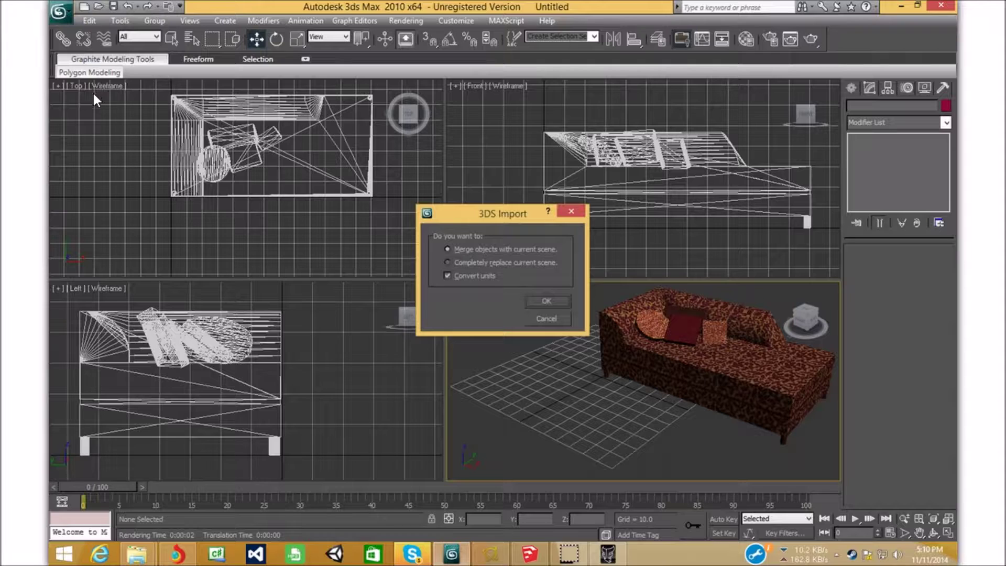
click(546, 302)
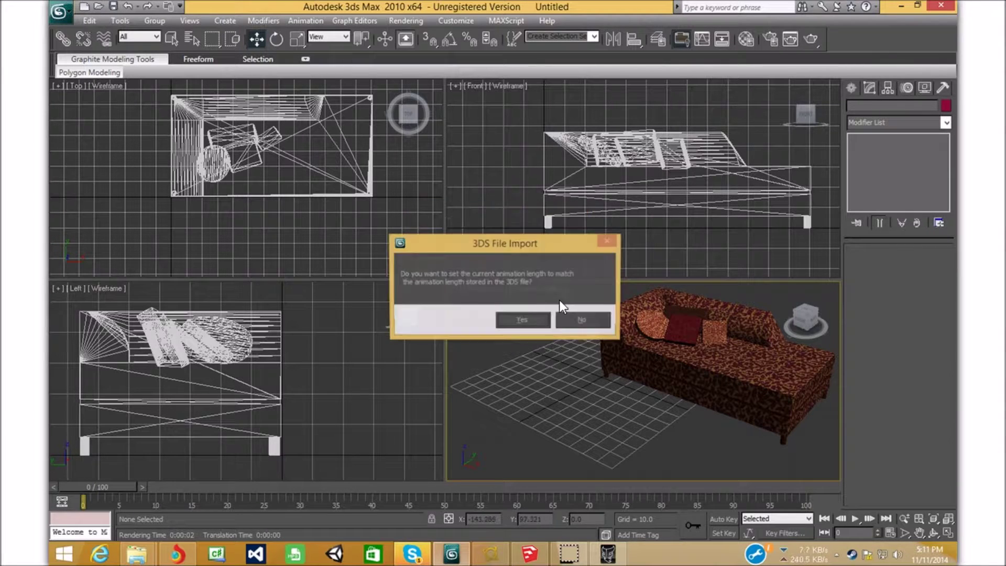
click(532, 322)
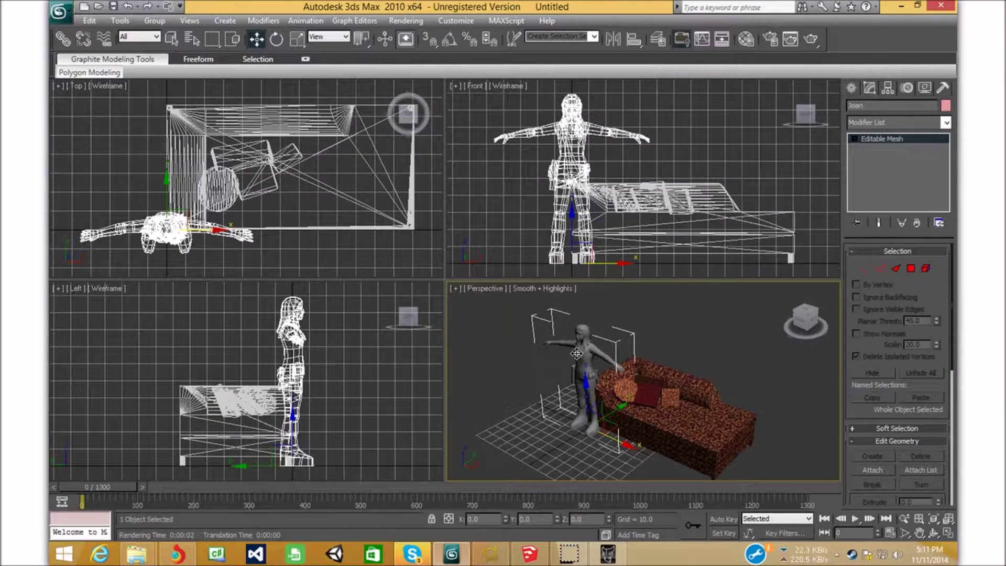
- Examine the size of the couch against the standing scale figure in the Perspective viewport
middle_drag(591, 415, 647, 397)
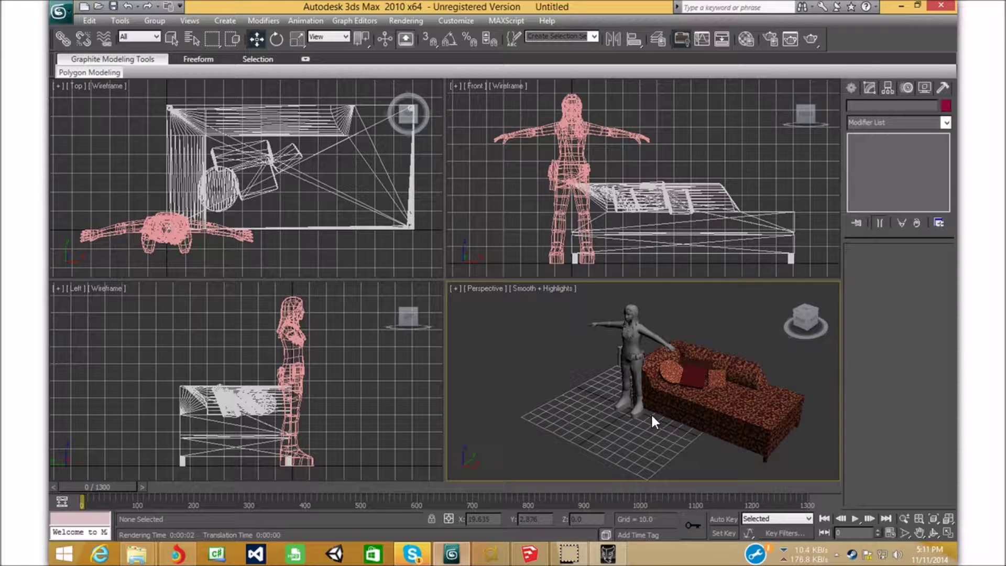
scroll(688, 403, down, 1)
middle_drag(672, 402, 657, 524)
scroll(664, 407, up, 6)
scroll(675, 403, up, 2)
scroll(646, 475, down, 9)
scroll(678, 440, up, 4)
middle_drag(670, 461, 471, 375)
scroll(470, 375, down, 5)
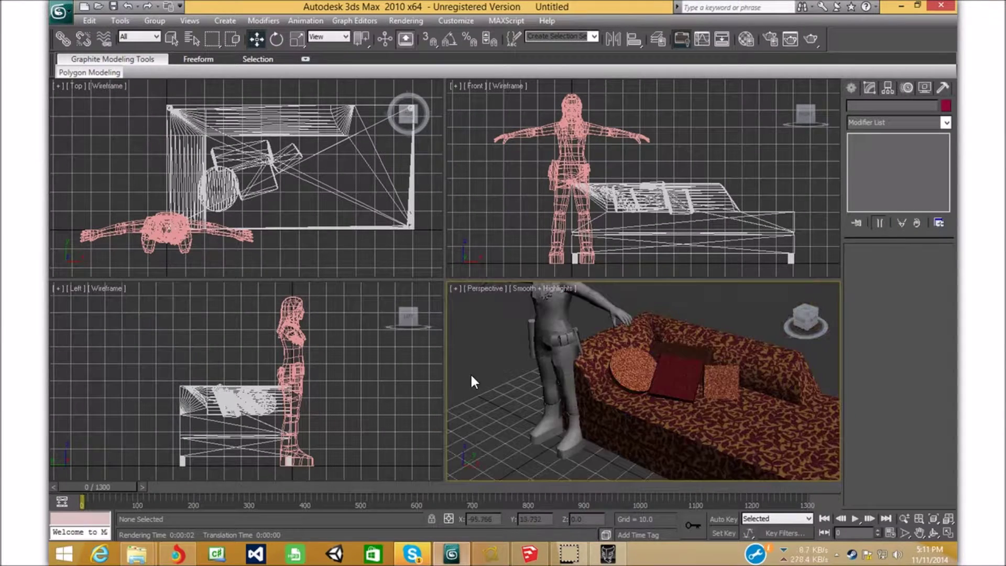
- Move the scale figure into the middle of the couch, to about X 75, Y 35
click(561, 346)
scroll(617, 426, down, 8)
scroll(619, 426, up, 5)
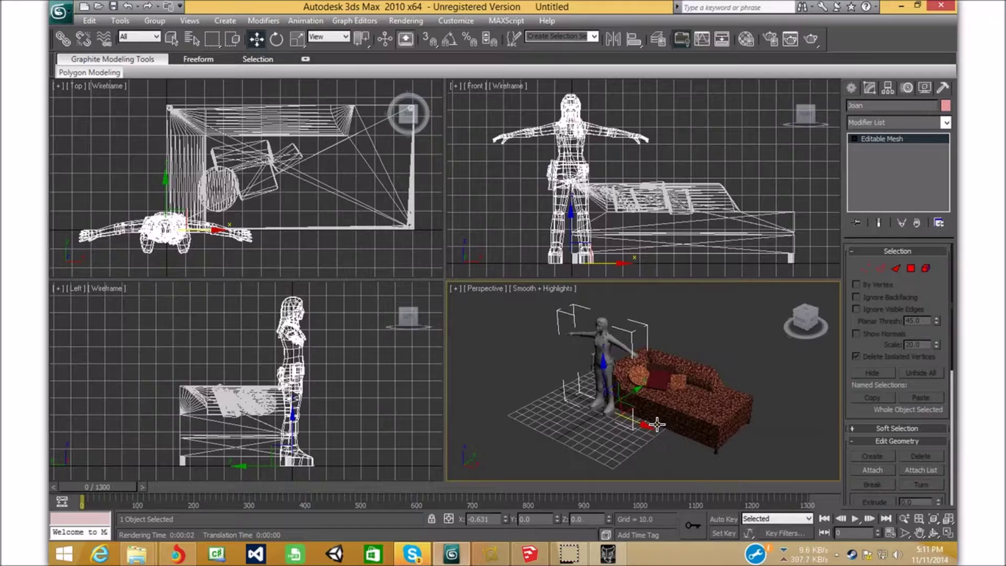
drag(644, 425, 708, 399)
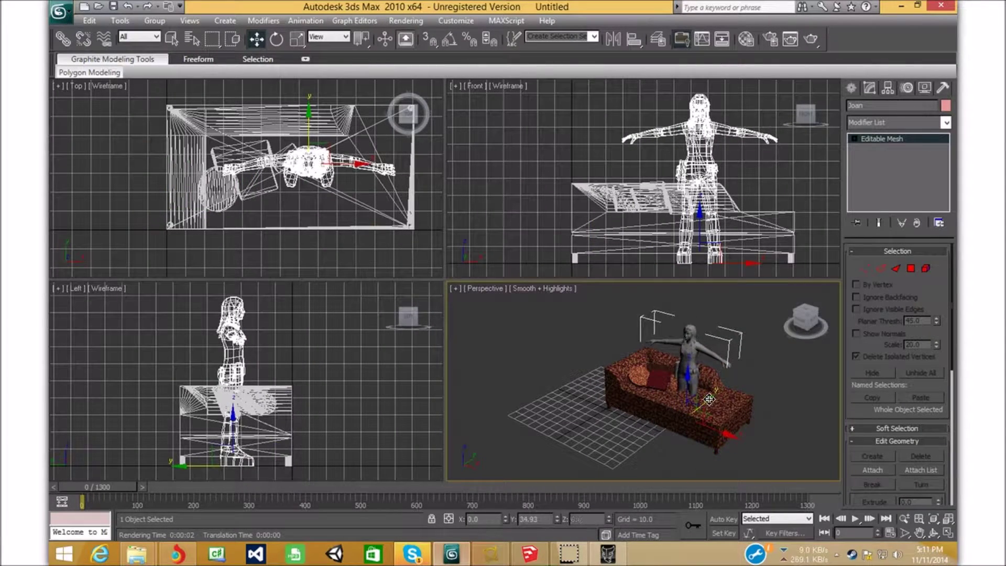
- Rotate the scale figure about 89 degrees around the vertical axis and tilt it back into a reclining pose
click(276, 39)
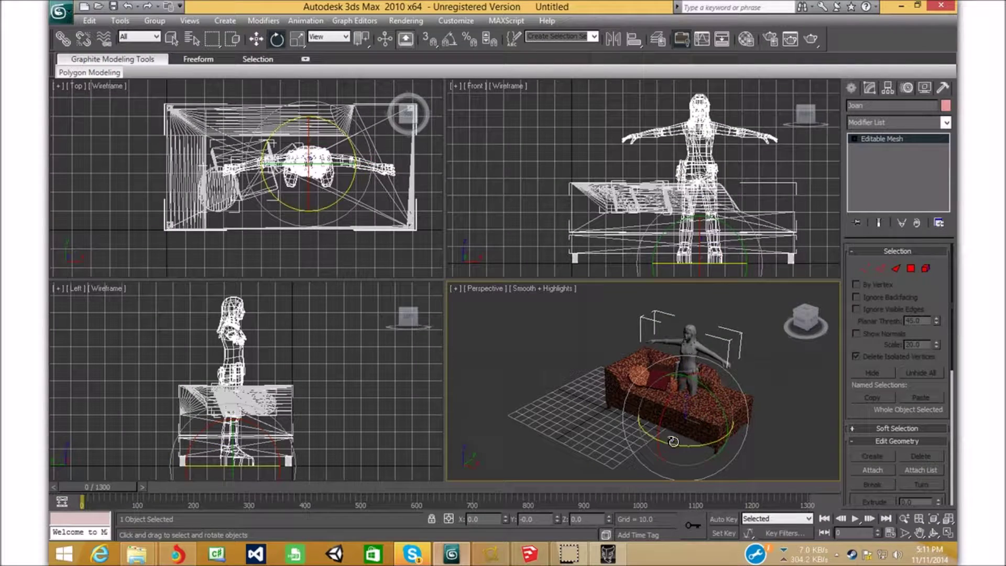
drag(692, 440, 788, 402)
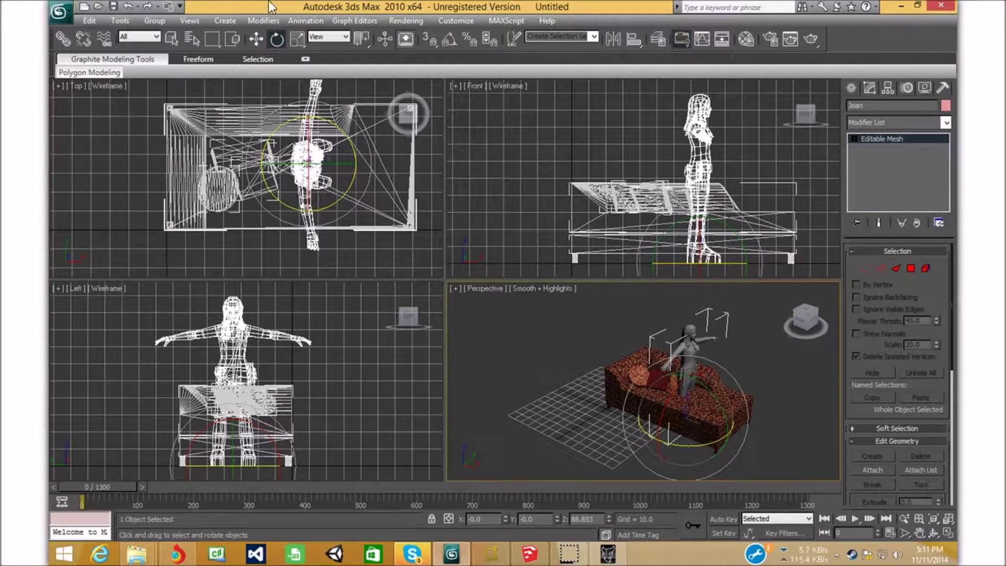
drag(689, 373, 639, 310)
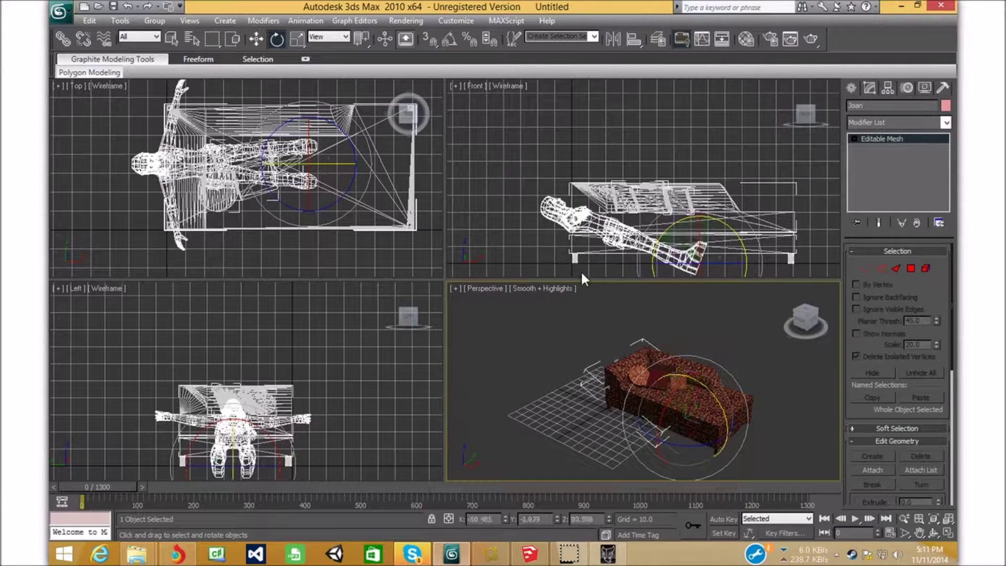
- Raise the reclining scale figure about 28 units onto the couch seat and slide it toward the couch's foot
click(256, 39)
drag(685, 382, 687, 351)
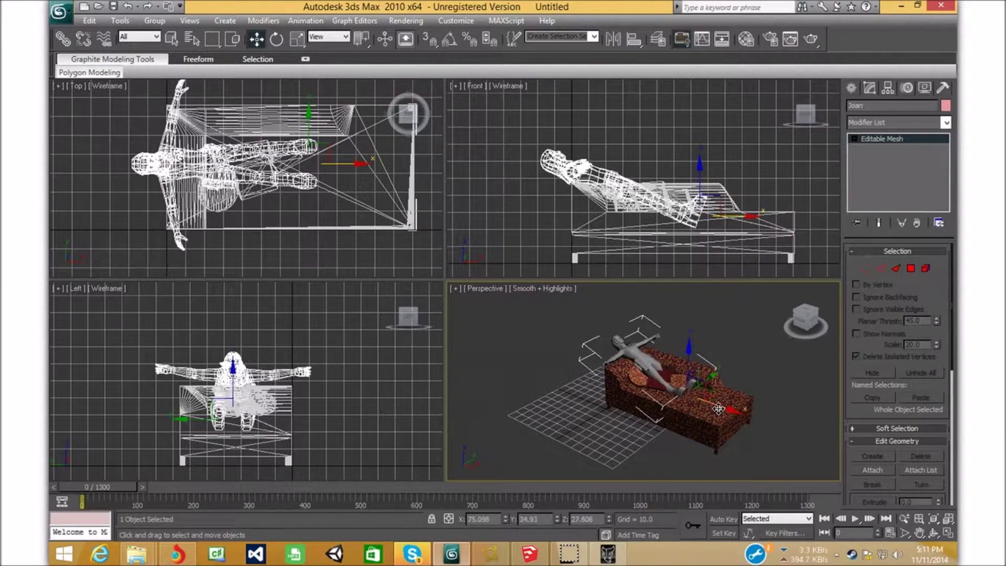
drag(726, 408, 765, 426)
- Delete the scale figure from the scene
scroll(542, 366, up, 3)
middle_drag(578, 402, 535, 349)
key(Delete)
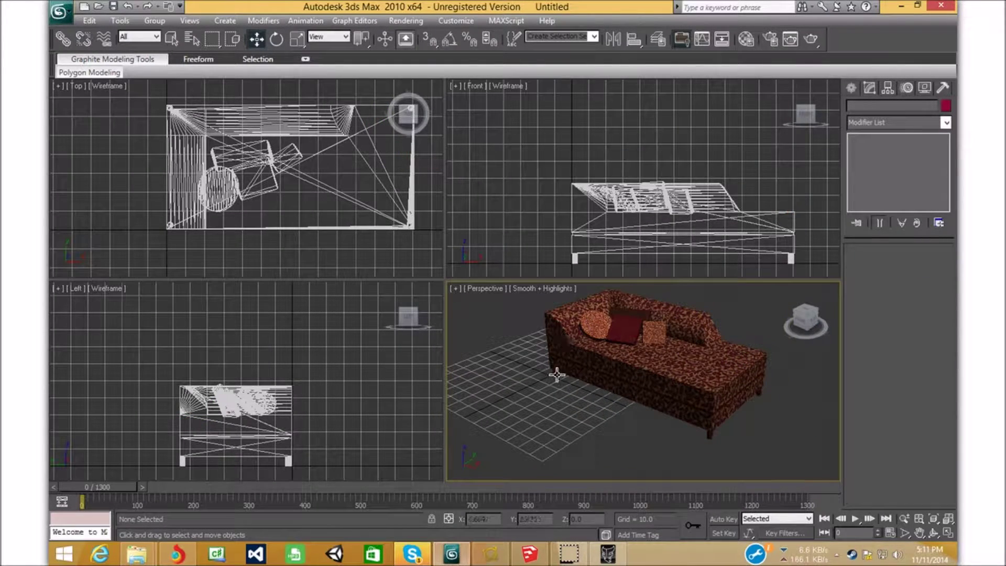
- Move the couch mesh over the centre of the grid, with its pivot at about X -90, Y -79, and clear the selection
click(602, 378)
middle_drag(579, 393, 621, 385)
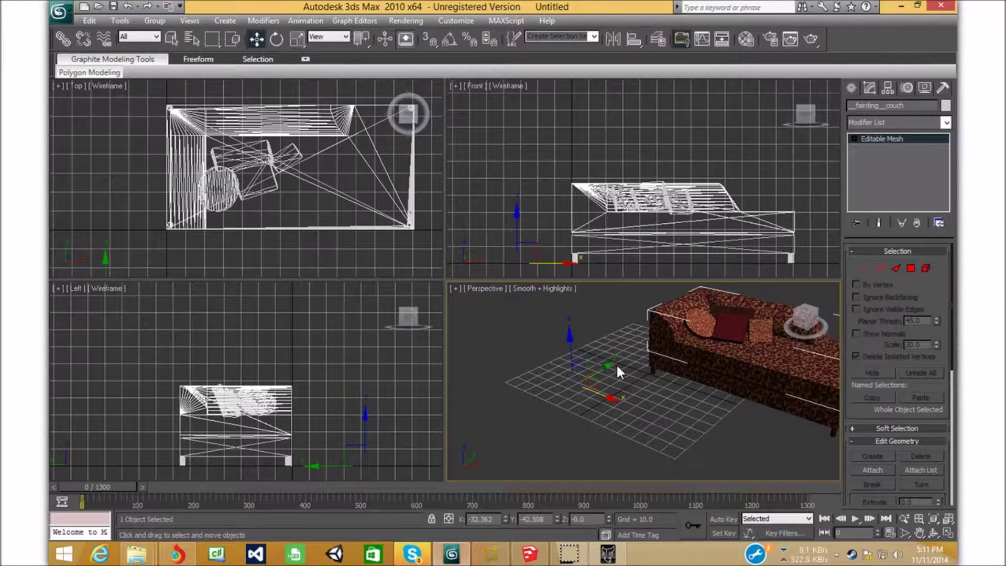
drag(607, 365, 509, 405)
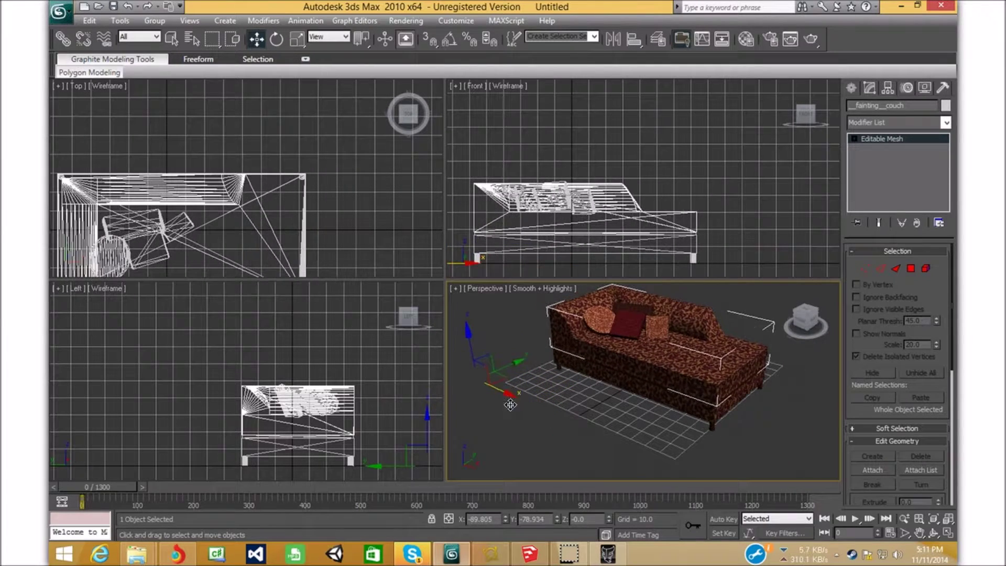
click(584, 406)
alt+middle_drag(628, 430, 649, 420)
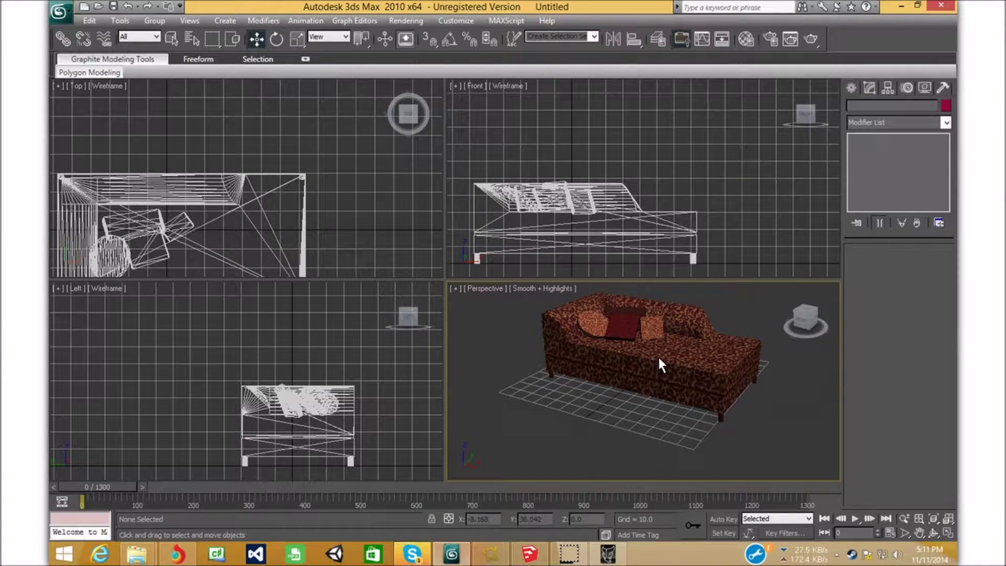
- Examine the couch's fabric up close and its placement on the grid from the side and from underneath
scroll(670, 362, down, 7)
scroll(680, 368, up, 12)
scroll(672, 380, down, 5)
scroll(645, 378, up, 5)
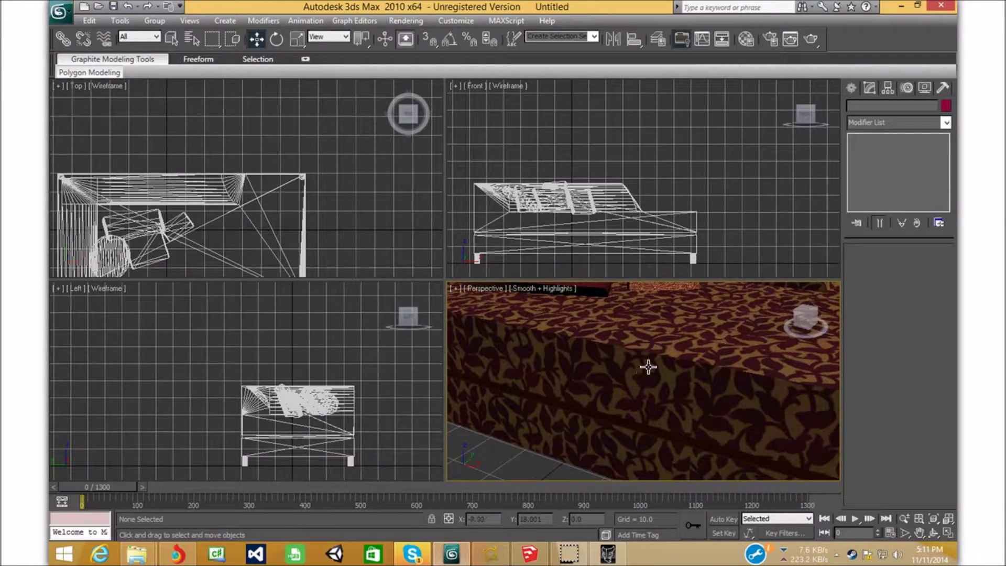
scroll(645, 372, down, 6)
alt+middle_drag(632, 414, 671, 372)
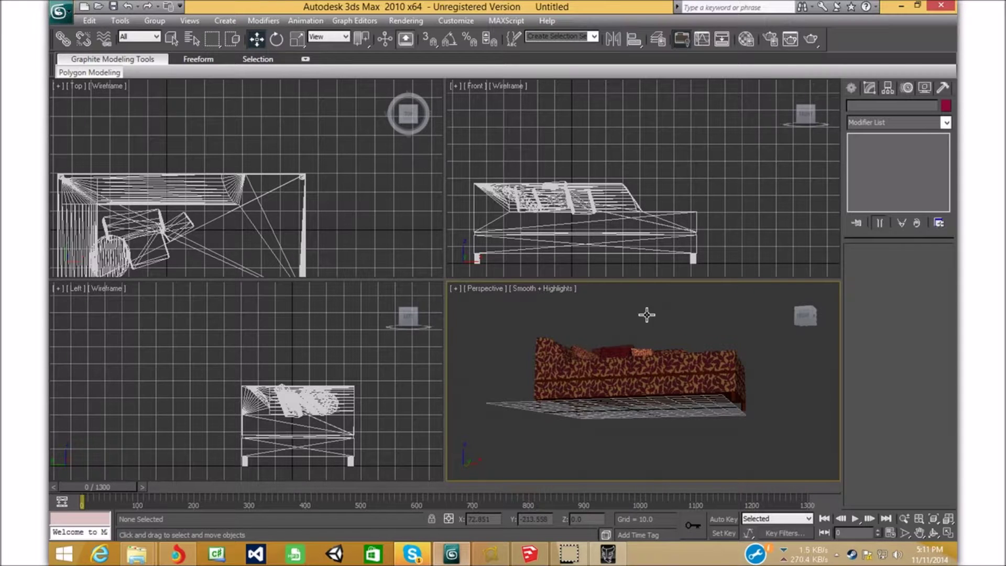
scroll(640, 366, down, 5)
scroll(687, 376, up, 5)
alt+middle_drag(672, 358, 696, 338)
scroll(674, 362, down, 3)
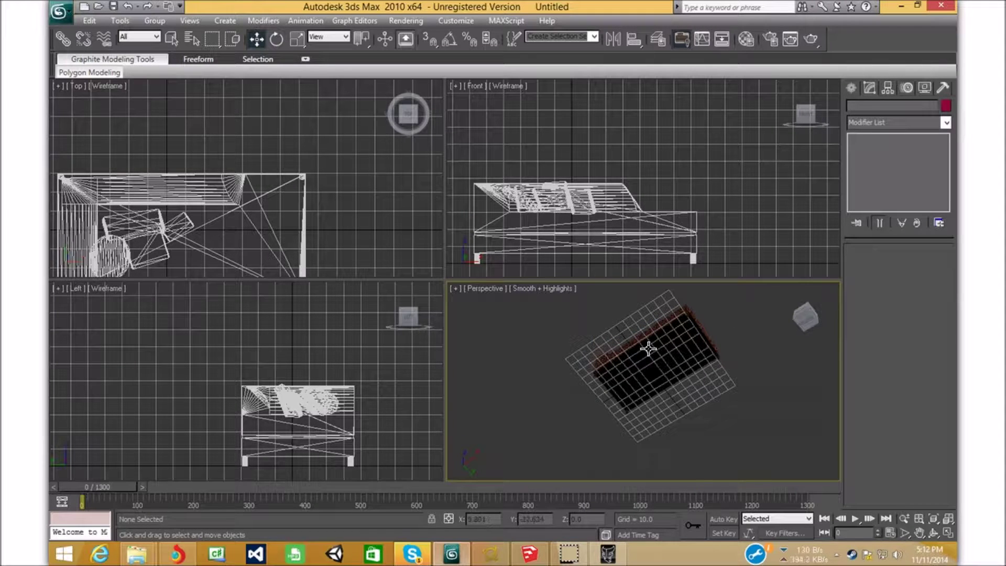
- Examine the couch's underside up close and how its footprint sits over the centre of the grid
scroll(648, 349, up, 6)
middle_drag(669, 344, 609, 380)
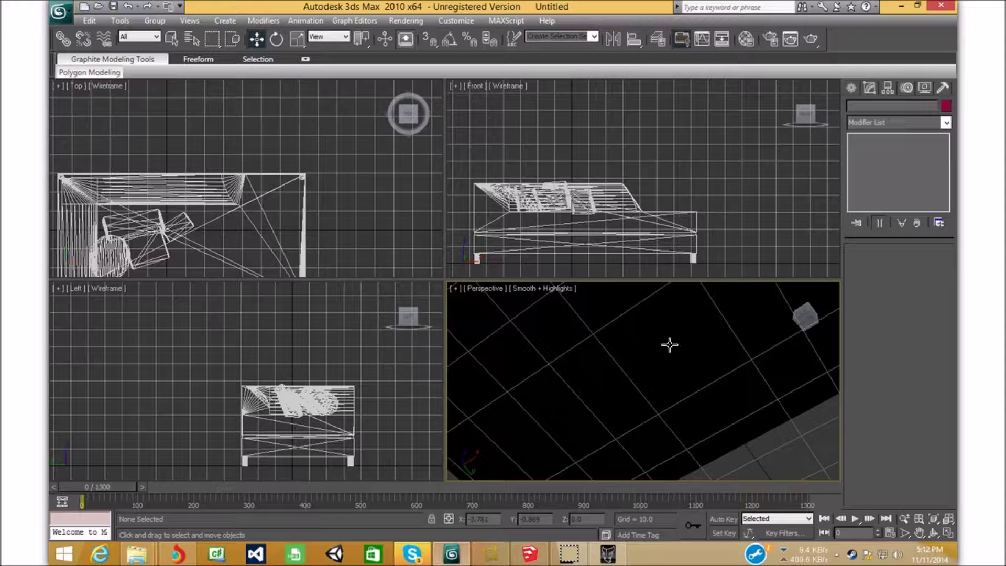
scroll(660, 339, down, 5)
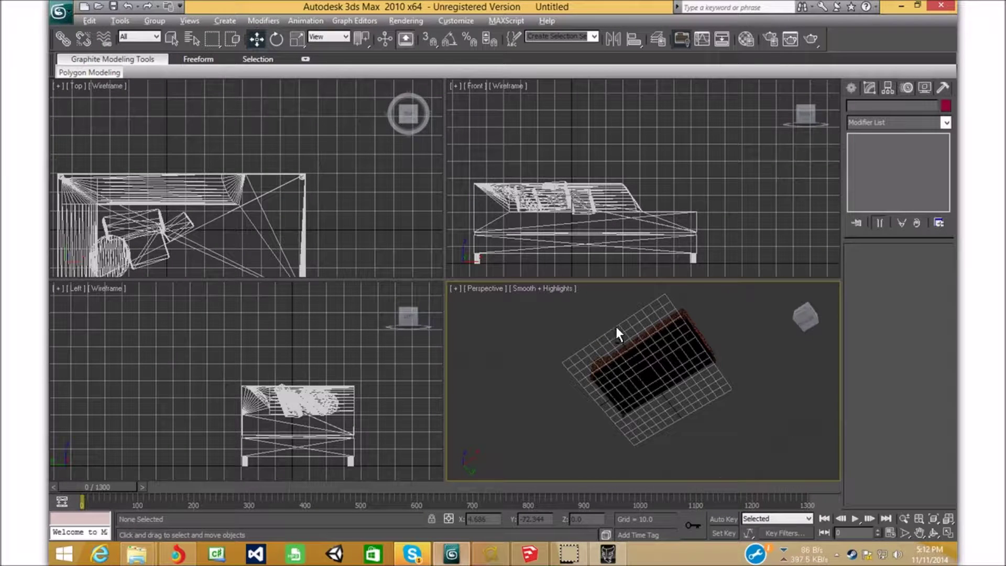
scroll(656, 365, down, 2)
scroll(654, 364, up, 4)
alt+middle_drag(657, 359, 674, 403)
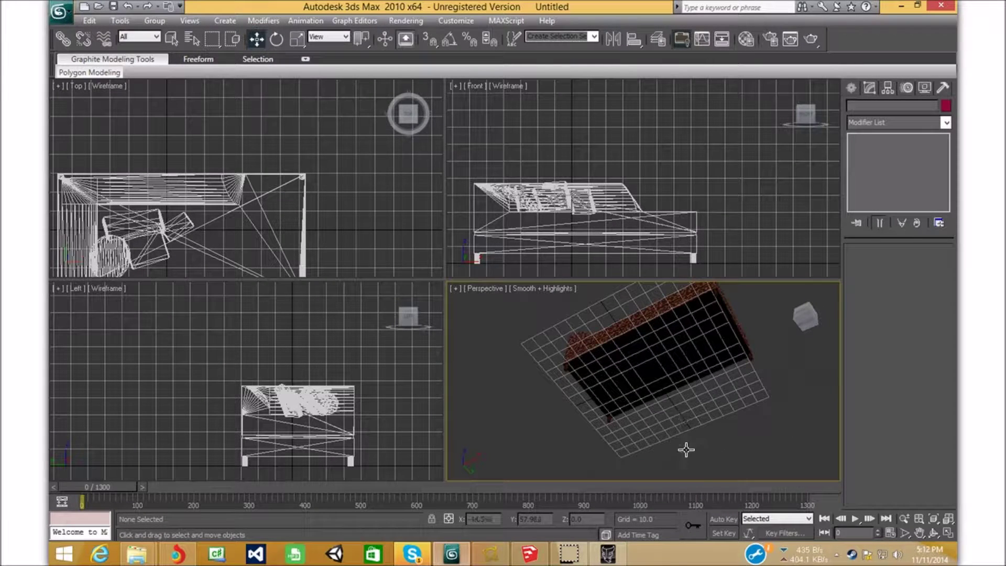
scroll(692, 348, up, 4)
scroll(695, 339, down, 4)
scroll(703, 344, up, 4)
middle_drag(702, 347, 695, 402)
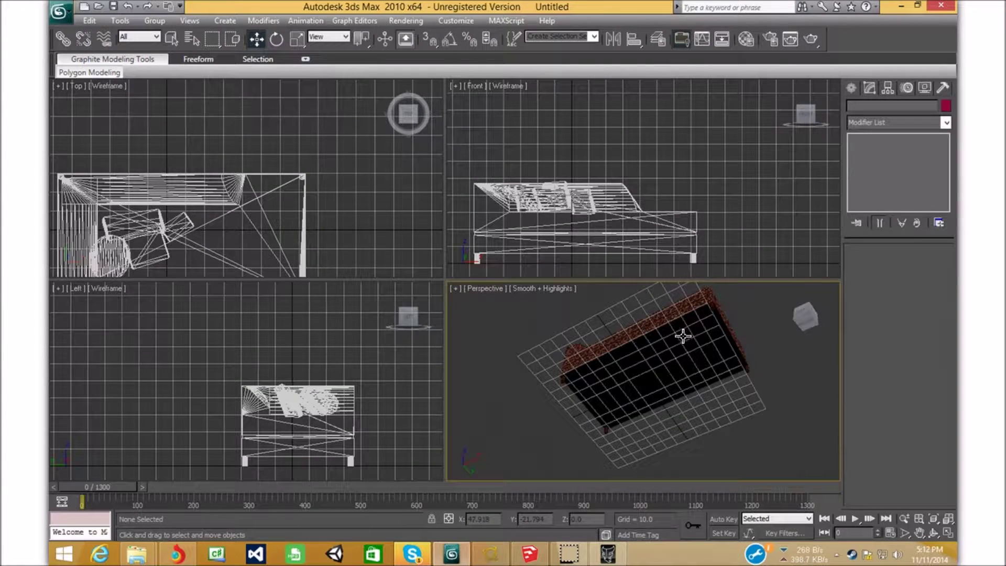
scroll(670, 366, up, 3)
scroll(680, 364, up, 2)
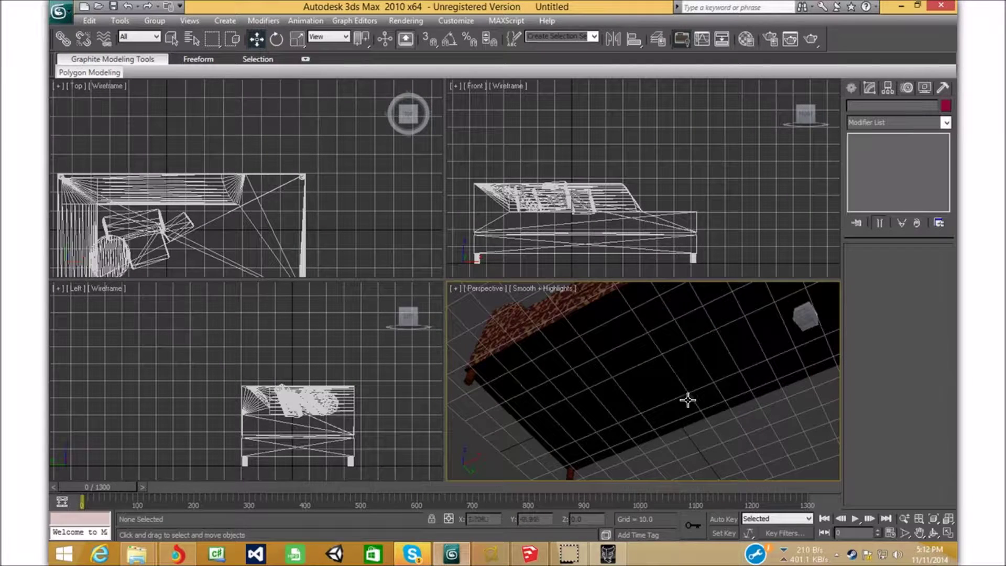
scroll(675, 399, down, 5)
scroll(730, 354, up, 2)
- Return the perspective view to an upright angle and inspect the whole couch from the front, leaving nothing selected
click(798, 312)
mouse_move(689, 378)
middle_down()
mouse_move(646, 419)
mouse_move(694, 388)
middle_up()
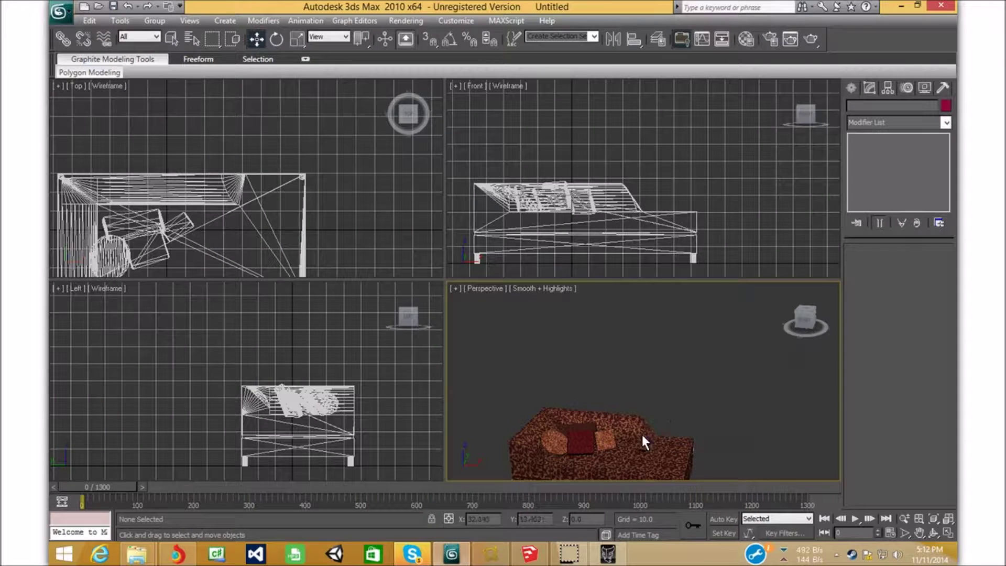
middle_drag(643, 435, 698, 286)
scroll(681, 392, up, 4)
scroll(637, 393, down, 7)
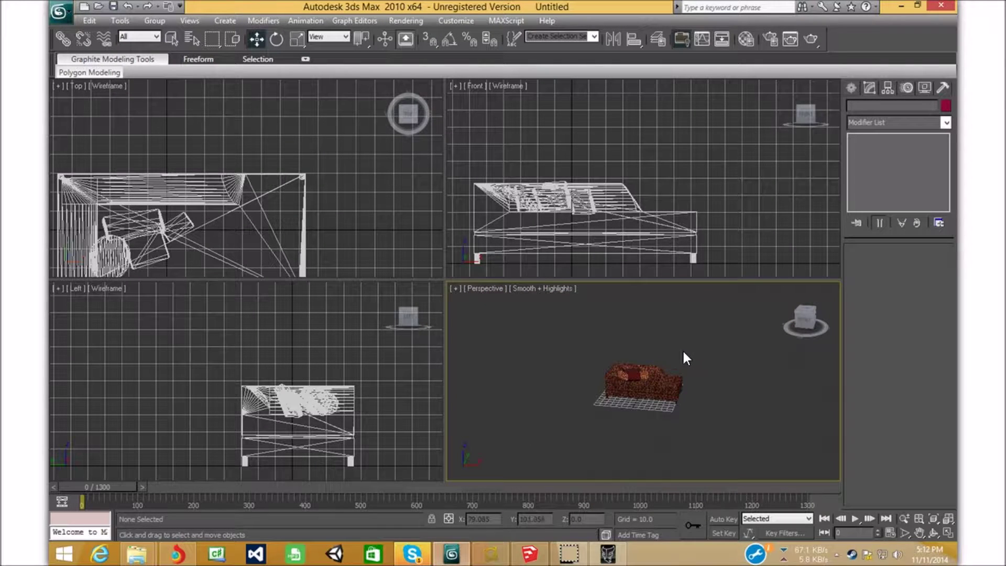
scroll(640, 388, up, 8)
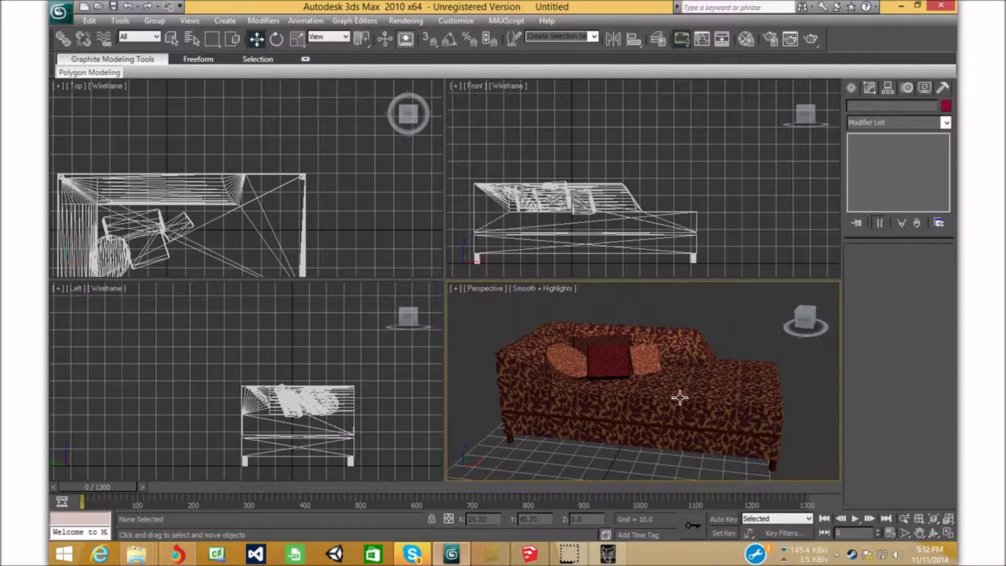
click(679, 397)
click(671, 459)
scroll(629, 424, down, 8)
- Open the CaspianUtils exporter and bring up the save location chooser for the model export
right_click(601, 399)
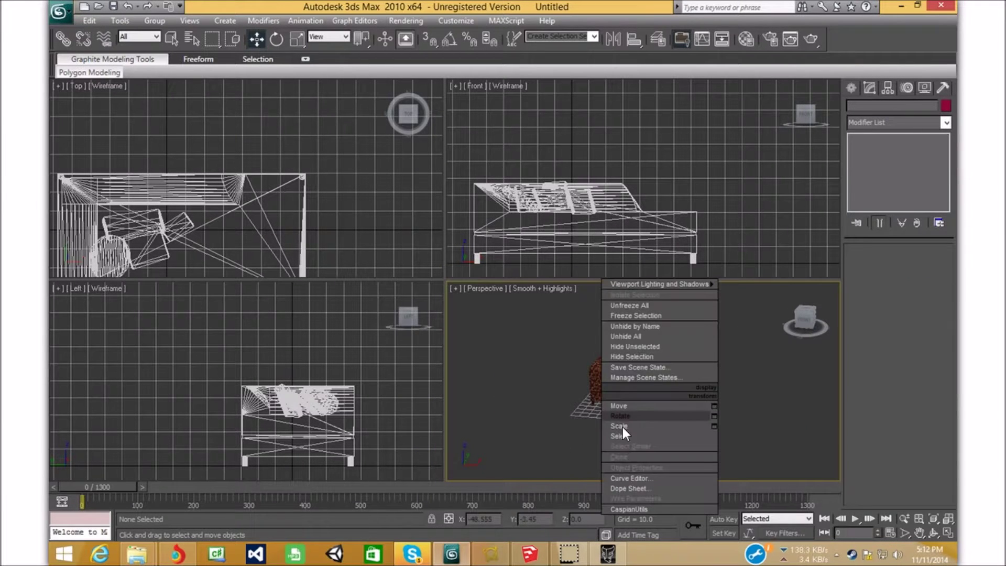
click(641, 507)
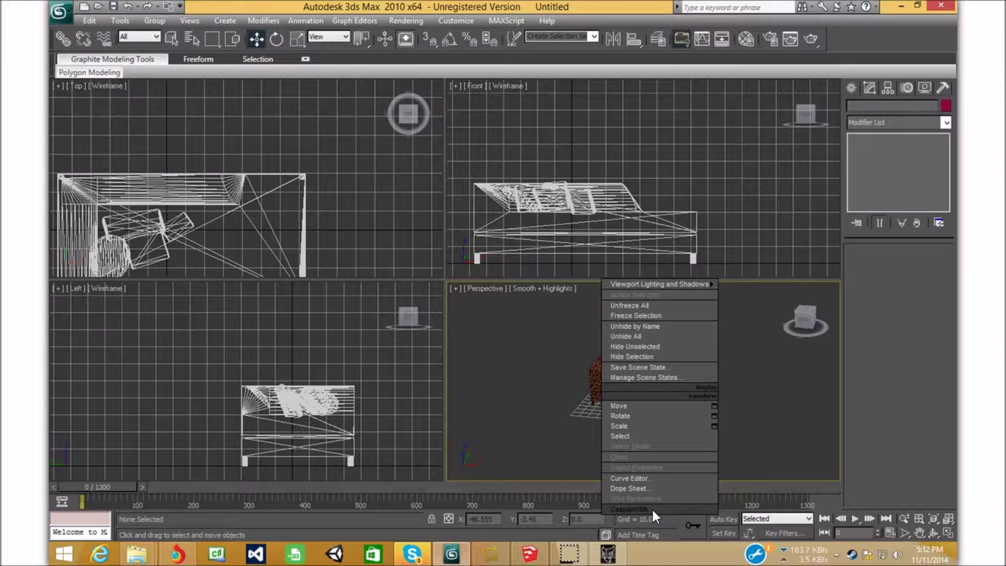
click(652, 510)
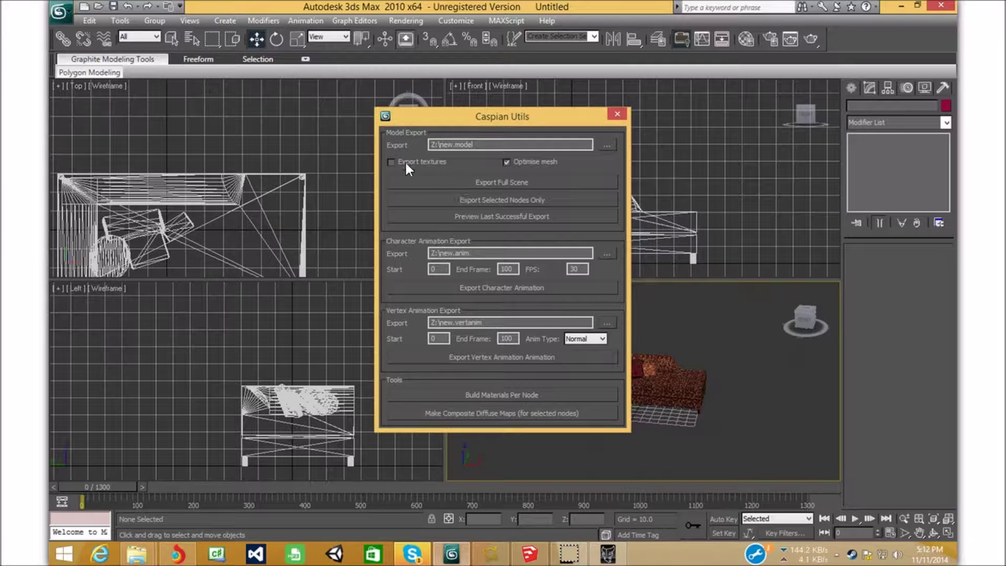
click(606, 145)
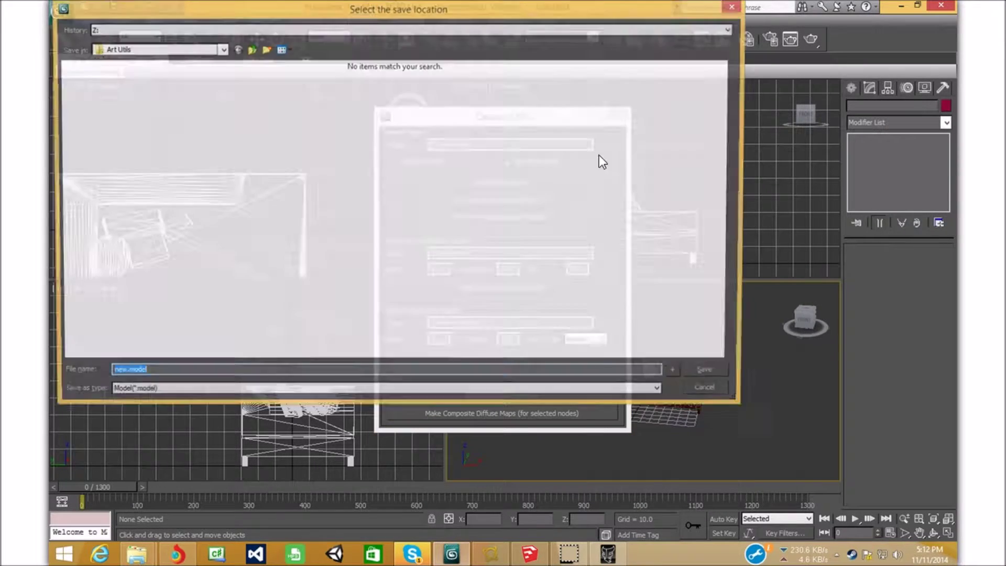
- Browse to the FaintingCouch folder under Documents, objects, Thinking Worlds as the export location
click(250, 50)
click(250, 50)
click(250, 50)
click(250, 49)
click(250, 50)
click(250, 50)
click(250, 50)
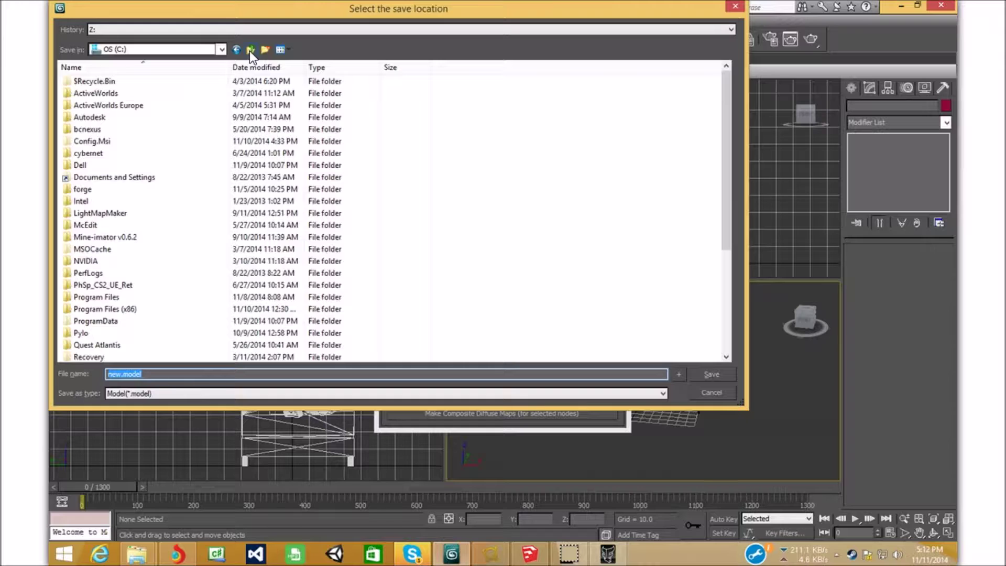
double_click(236, 90)
click(202, 91)
key(o)
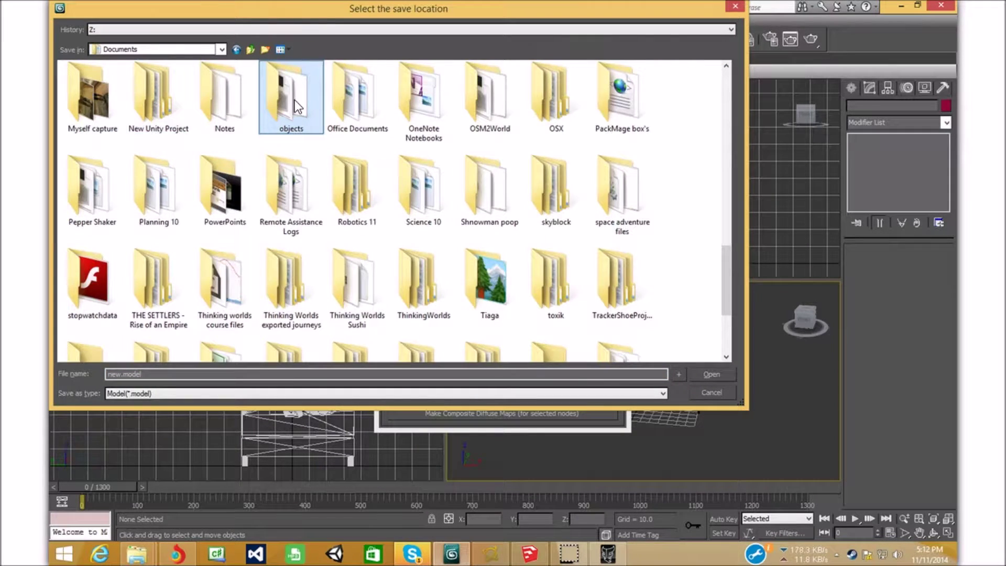
double_click(295, 100)
click(160, 272)
double_click(161, 273)
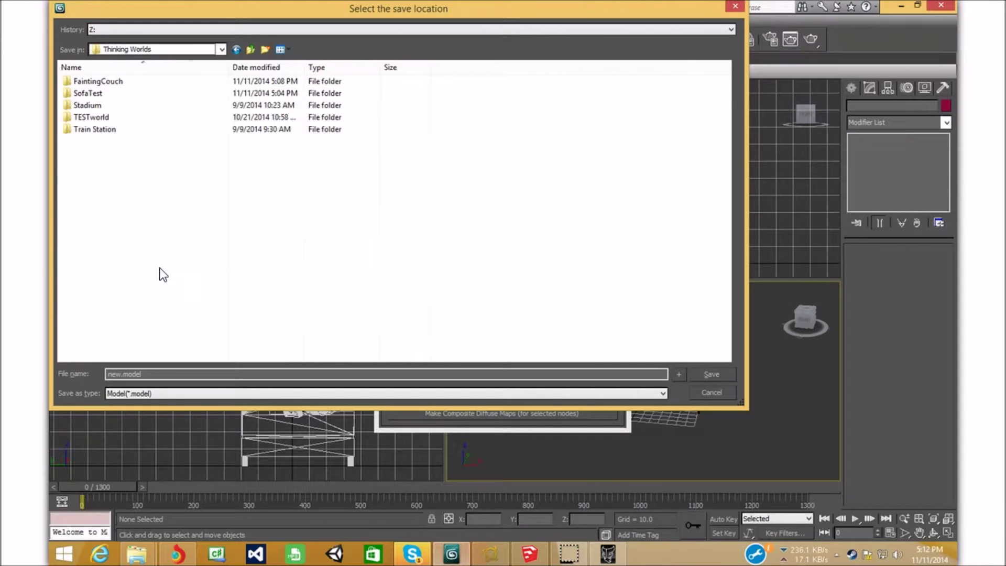
double_click(159, 81)
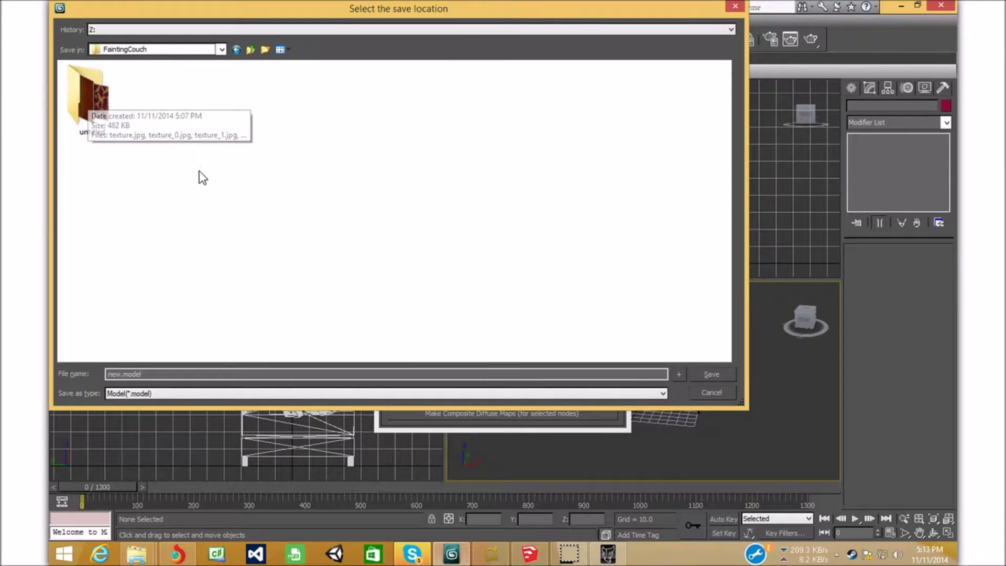
- Create a new folder called ThinkingWorldsFiles inside FaintingCouch and open it
right_click(315, 154)
mouse_move(396, 283)
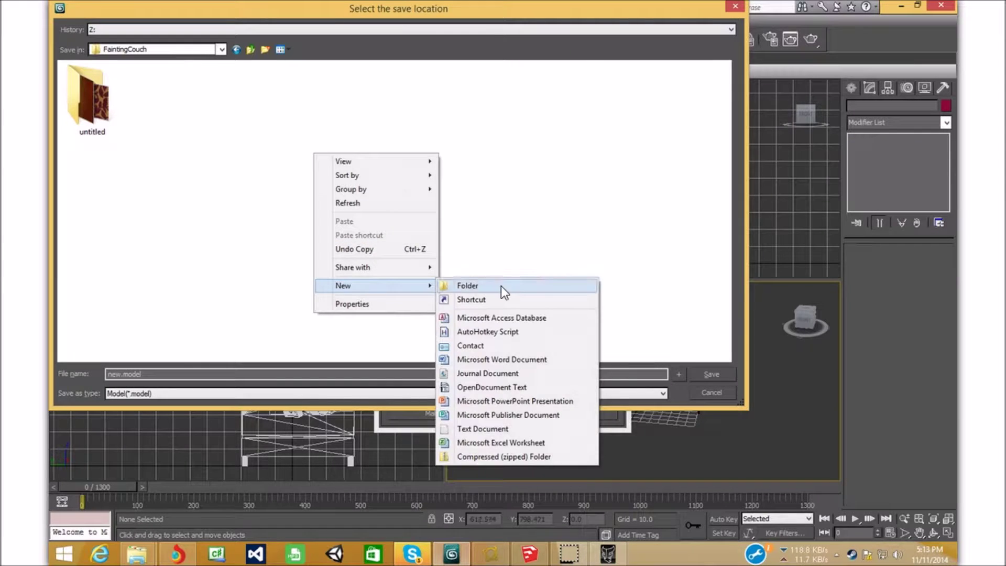
click(496, 287)
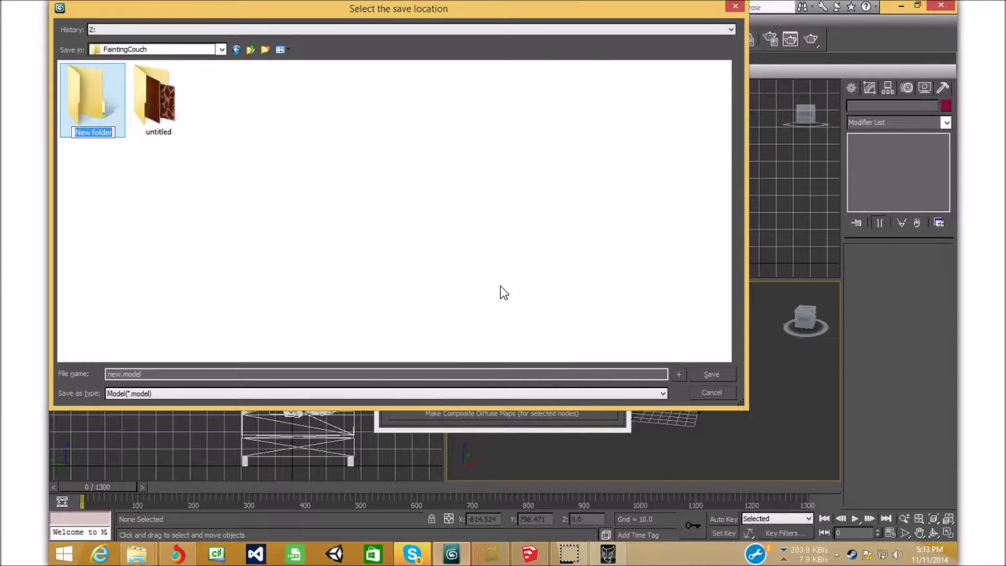
text(ThinkingWorlds)
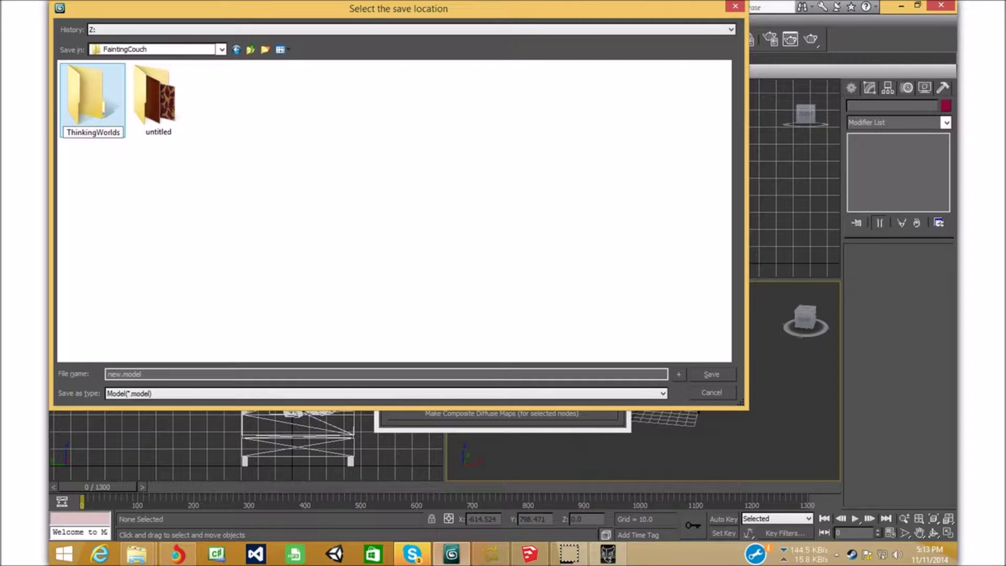
text(Files)
key(Return)
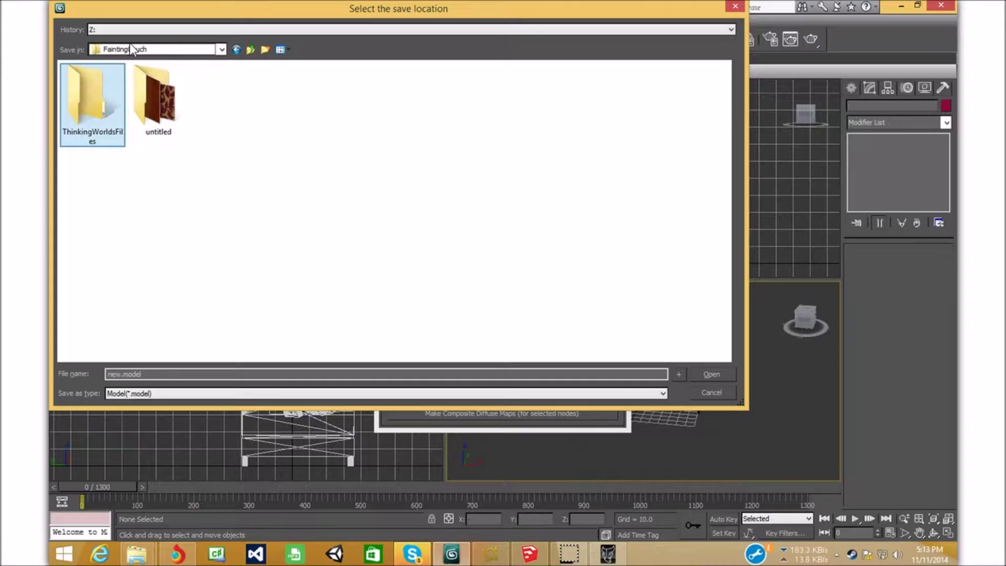
double_click(87, 96)
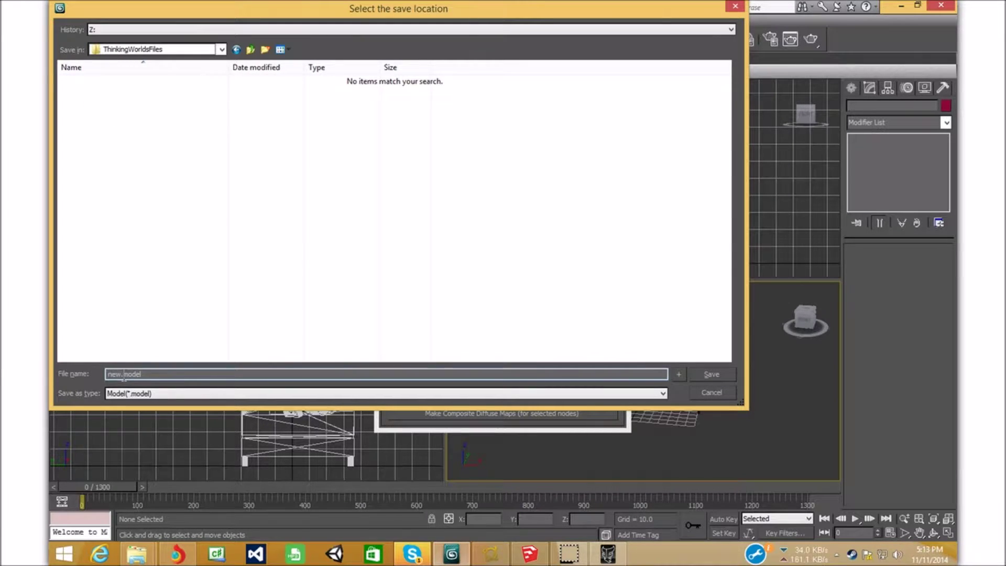
- Name the export file FaintingCouch.model and accept the save location
key(Left)
key(BackSpace)
key(BackSpace)
key(BackSpace)
text(FlantingCouch)
click(696, 376)
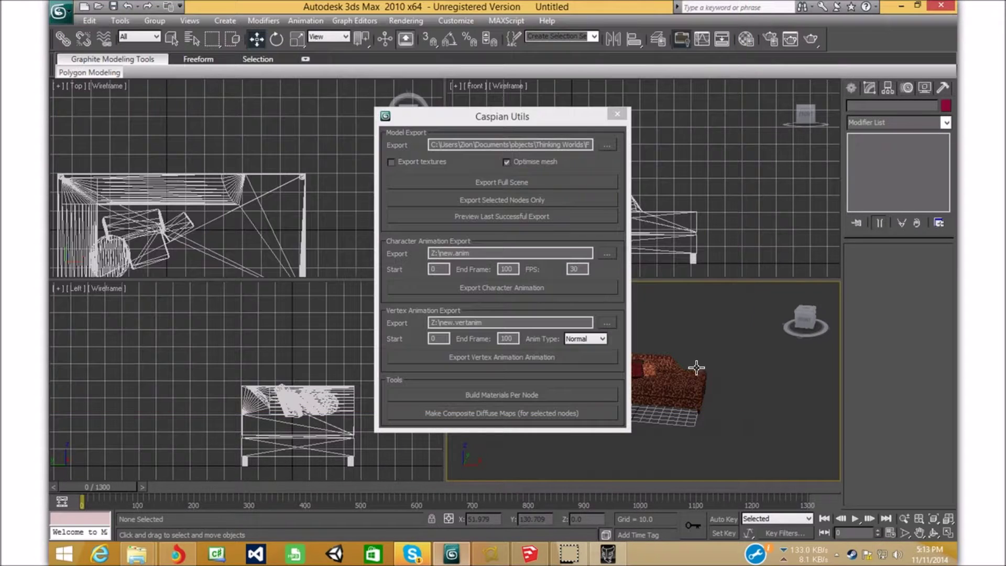
- Export the full scene with Export textures enabled, and close the Caspian Utils exporter
click(430, 162)
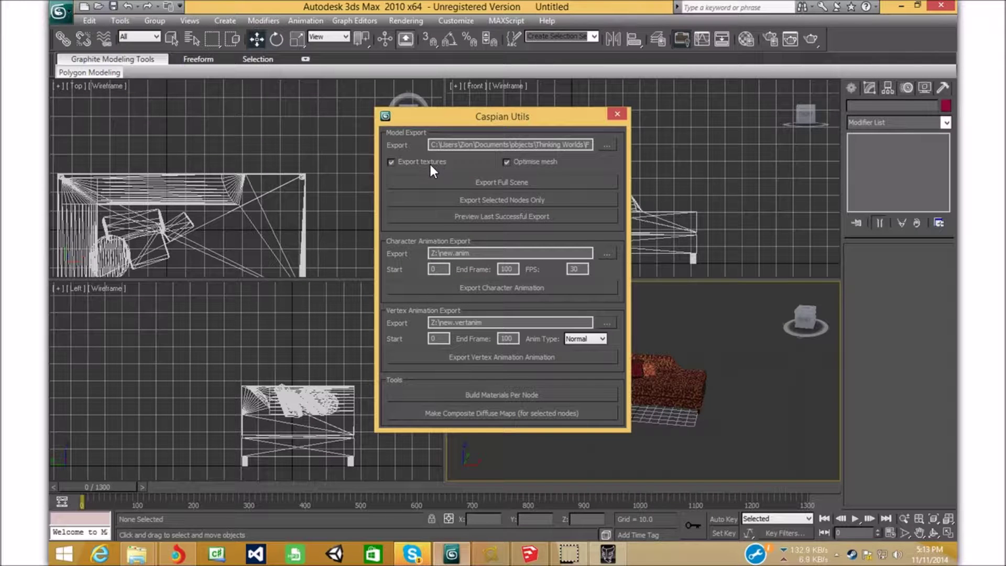
click(517, 181)
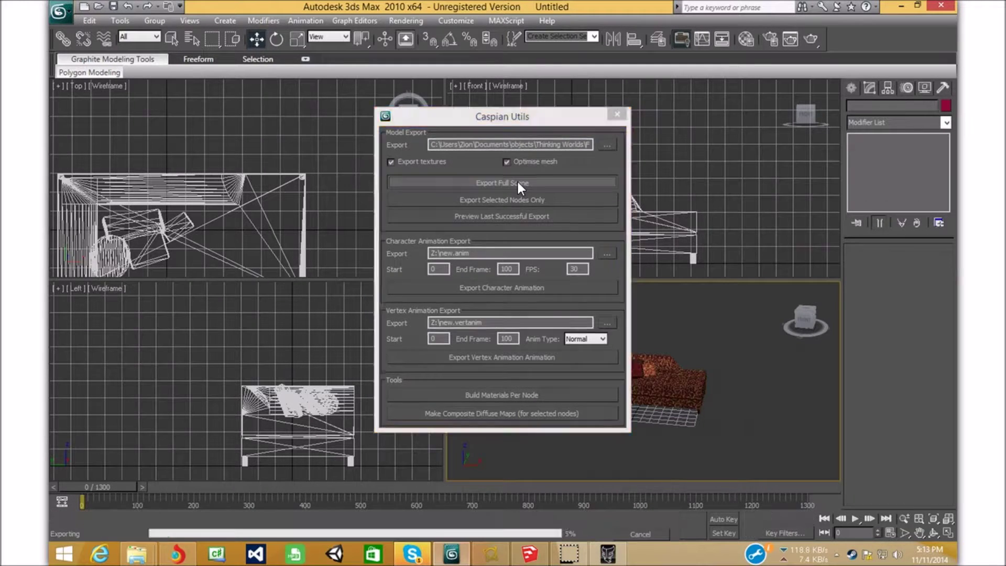
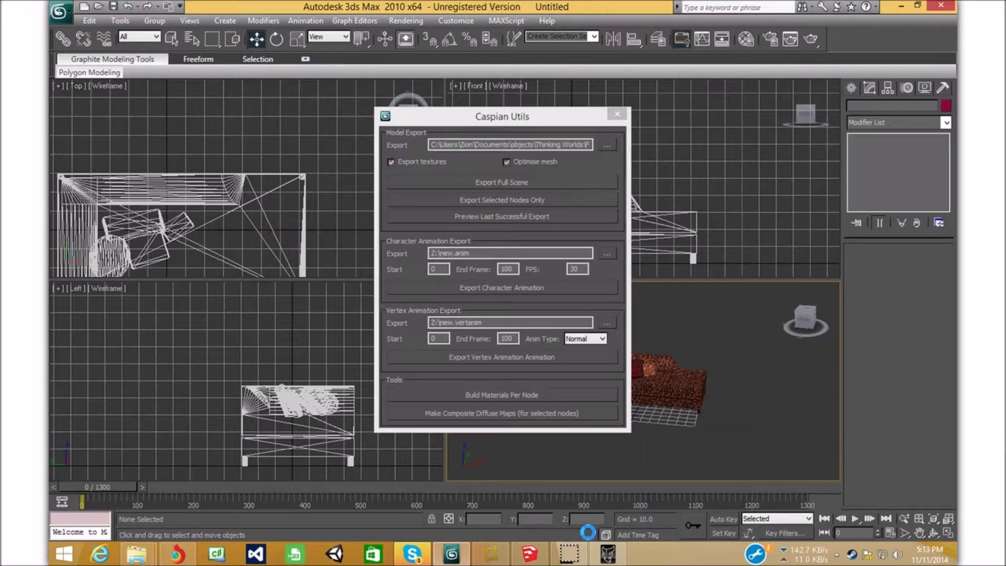
click(618, 114)
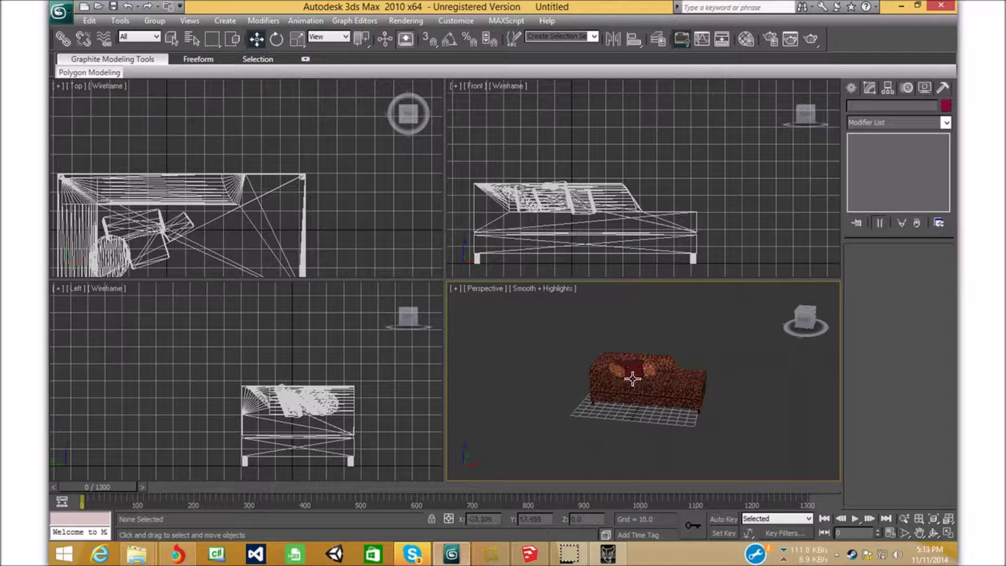
middle_drag(633, 378, 596, 342)
- Switch to File Explorer, open the ThinkingWorldsFiles folder and check the exported FaintingCouch model file
mouse_move(136, 554)
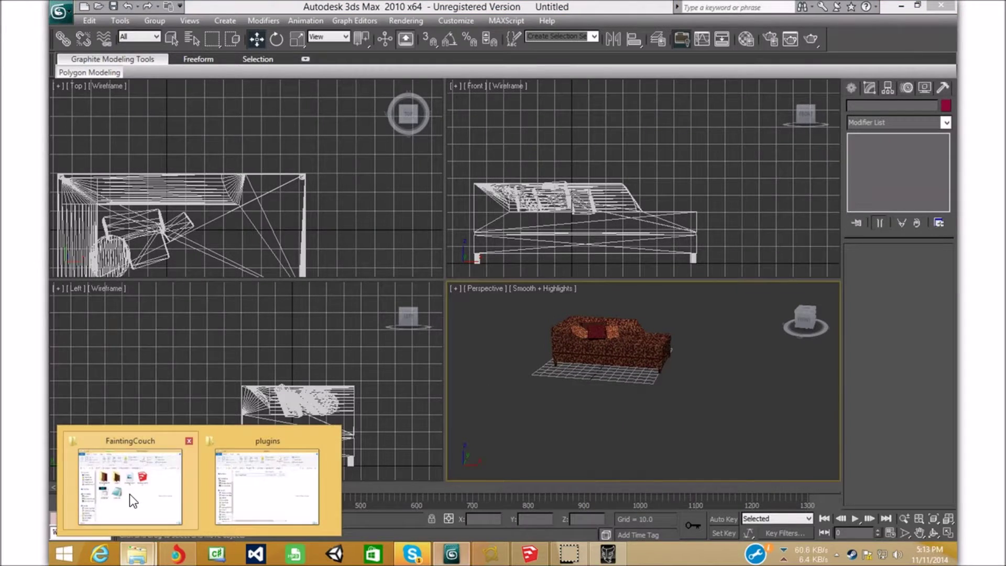
click(130, 493)
double_click(446, 243)
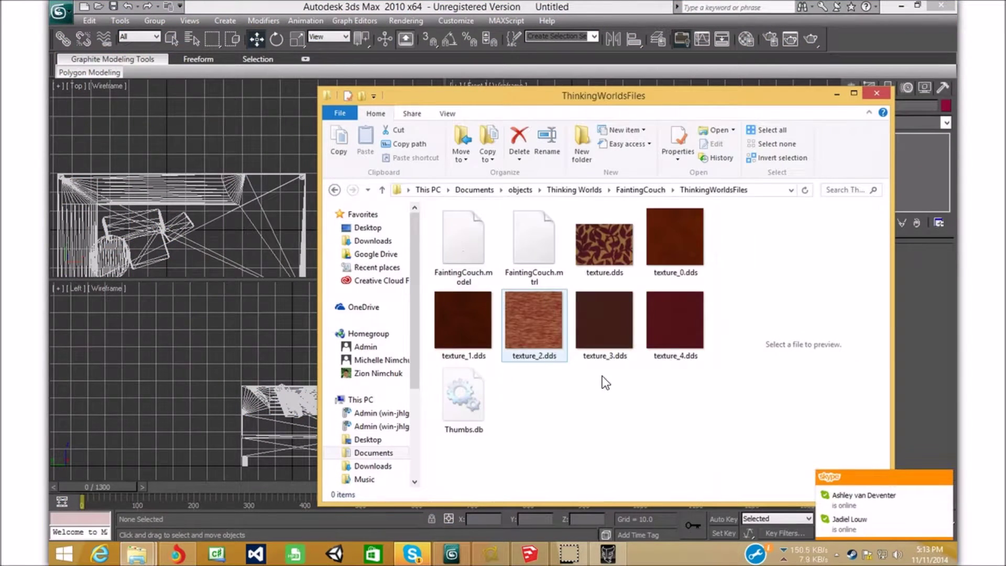
click(475, 251)
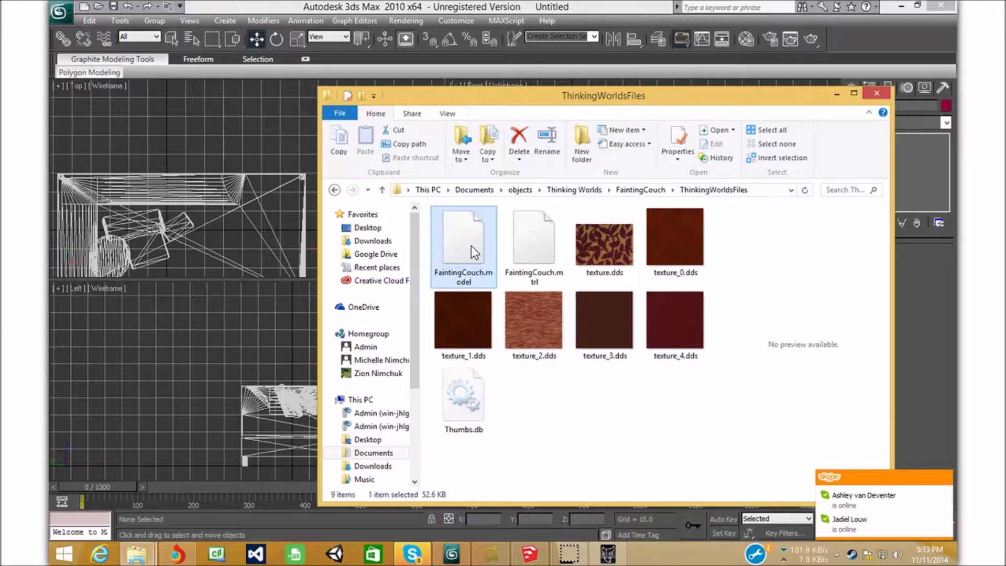
- Look over the exported couch files in the ThinkingWorldsFiles folder and minimize the folder window
click(523, 240)
click(617, 423)
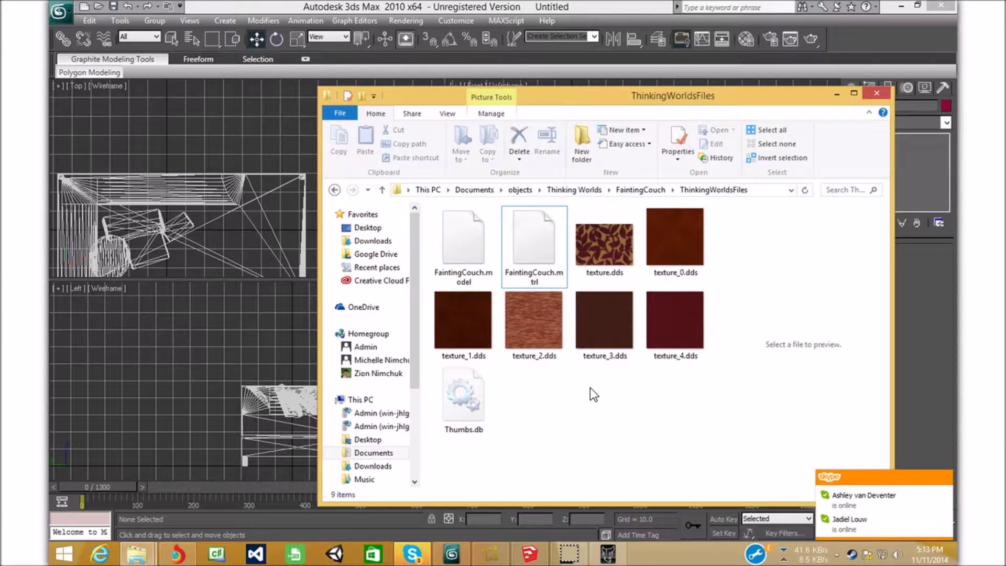
drag(681, 421, 632, 434)
click(840, 98)
middle_drag(599, 384, 627, 395)
scroll(640, 384, up, 6)
scroll(640, 383, down, 3)
scroll(641, 380, up, 3)
scroll(642, 378, down, 10)
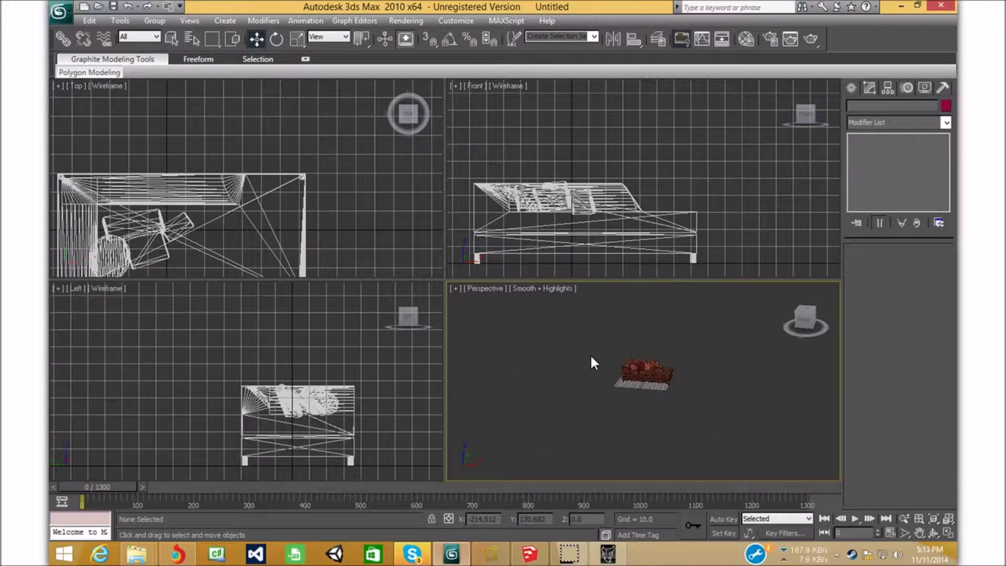
alt+middle_drag(691, 381, 631, 421)
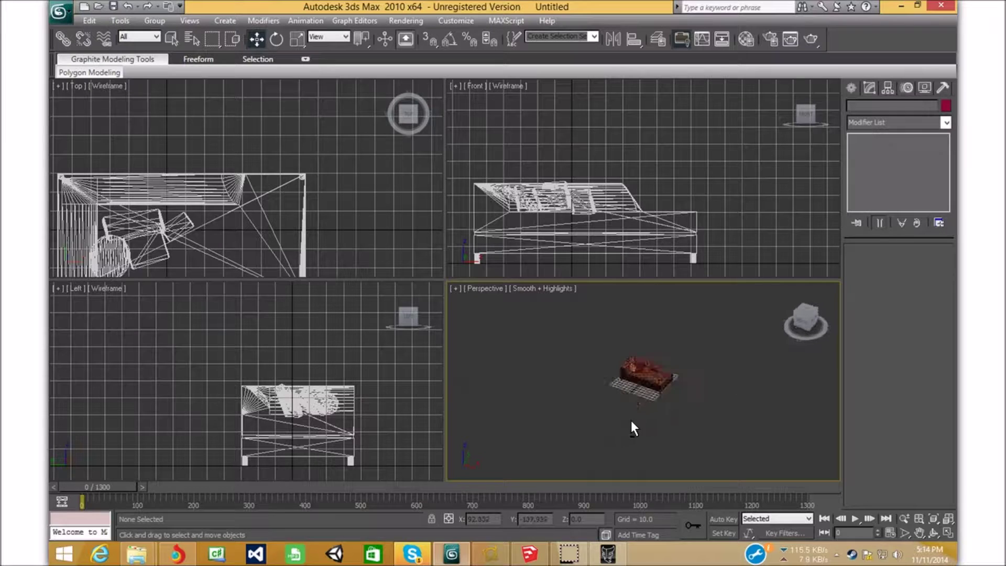
- Switch to VBS Worlds, start a new object and preview TW model thumbnails as far as Animated - Tree
click(480, 554)
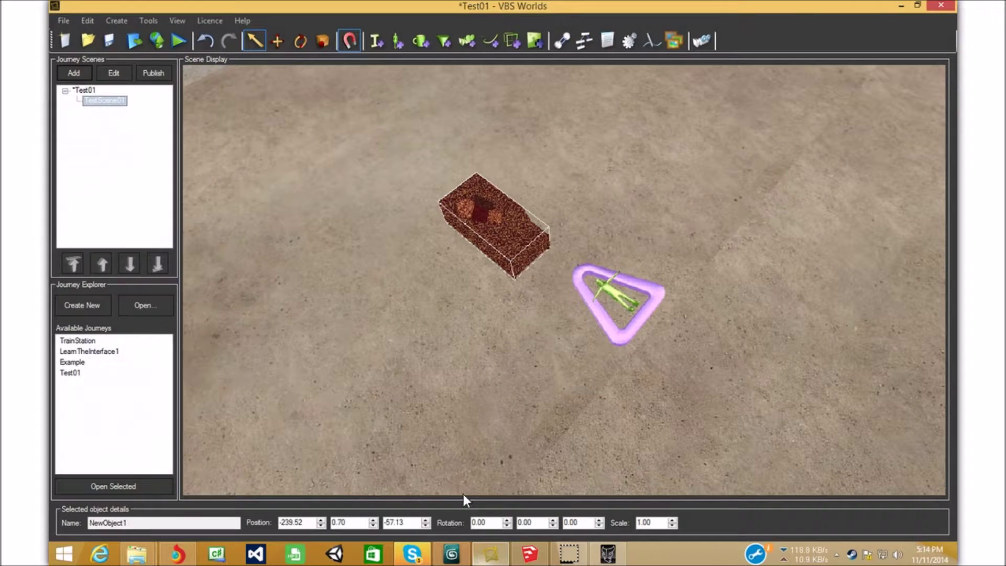
click(398, 266)
click(424, 40)
click(355, 176)
click(375, 253)
click(385, 318)
scroll(389, 374, down, 5)
click(370, 311)
click(377, 350)
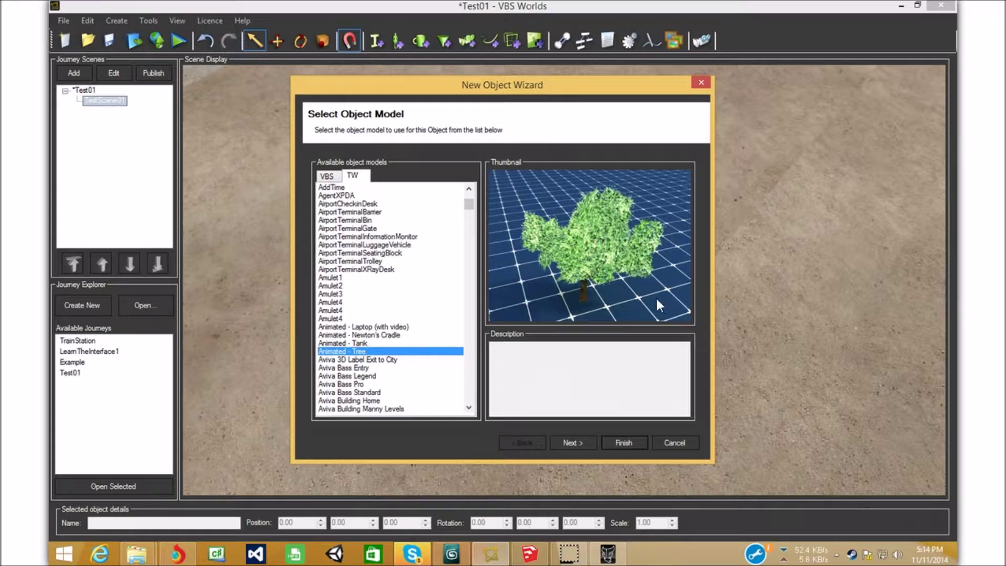
- Preview the thumbnails of the Aviva and Bank models through BankSecurityCamera and close the wizard without adding an object
click(373, 376)
click(371, 400)
scroll(391, 395, down, 9)
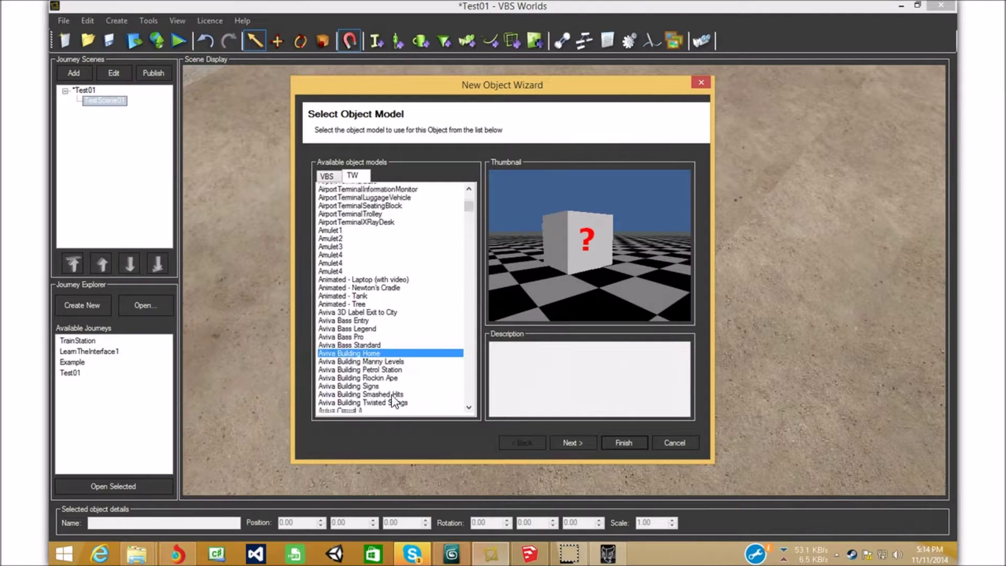
click(404, 335)
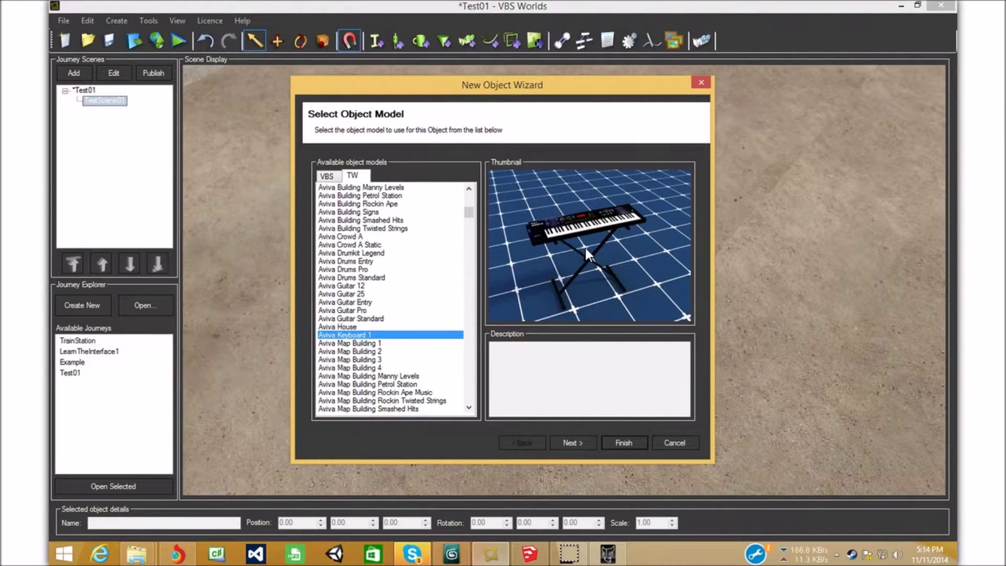
click(431, 367)
click(421, 400)
scroll(408, 367, down, 7)
click(377, 350)
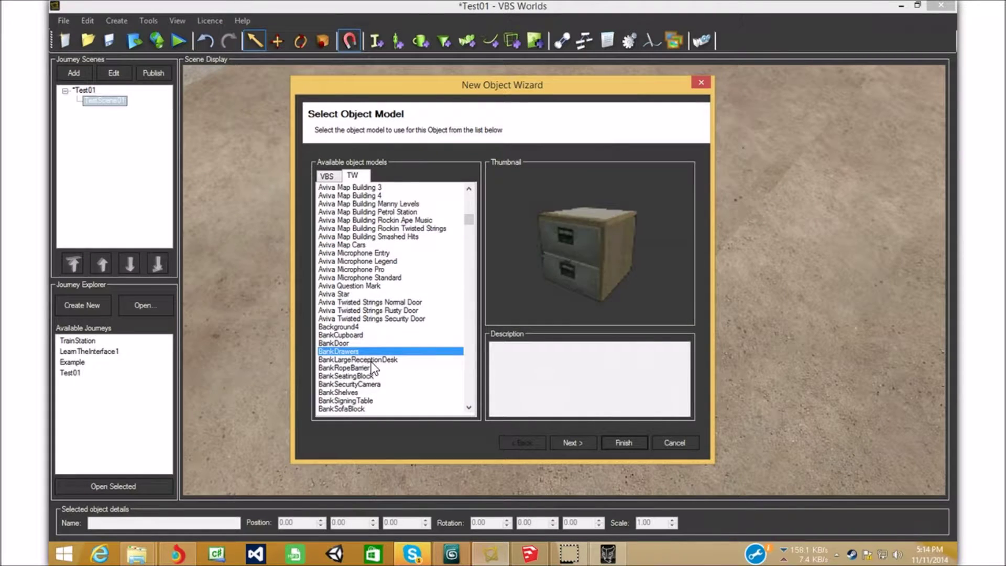
click(371, 361)
click(368, 384)
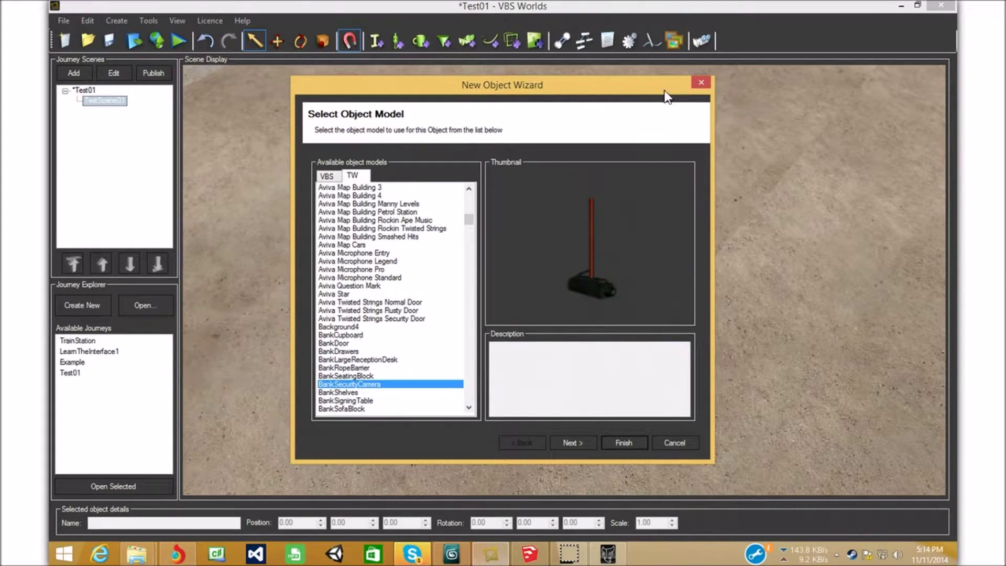
click(701, 82)
- Return to the couch scene in 3ds Max and bring up the Standard Primitives creation tools
click(455, 554)
scroll(584, 404, up, 10)
middle_drag(645, 329, 623, 426)
scroll(623, 427, down, 10)
scroll(623, 428, down, 10)
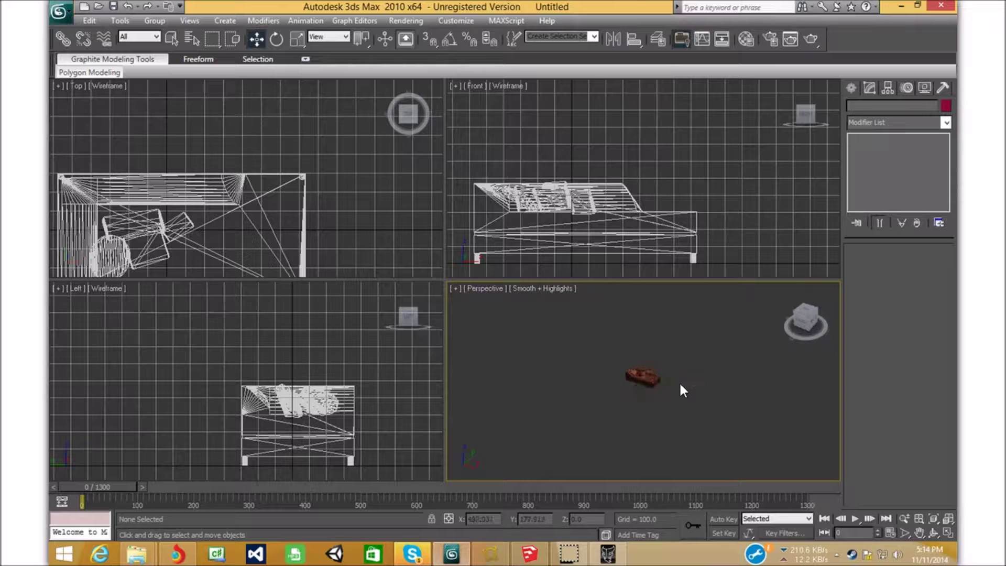
click(854, 88)
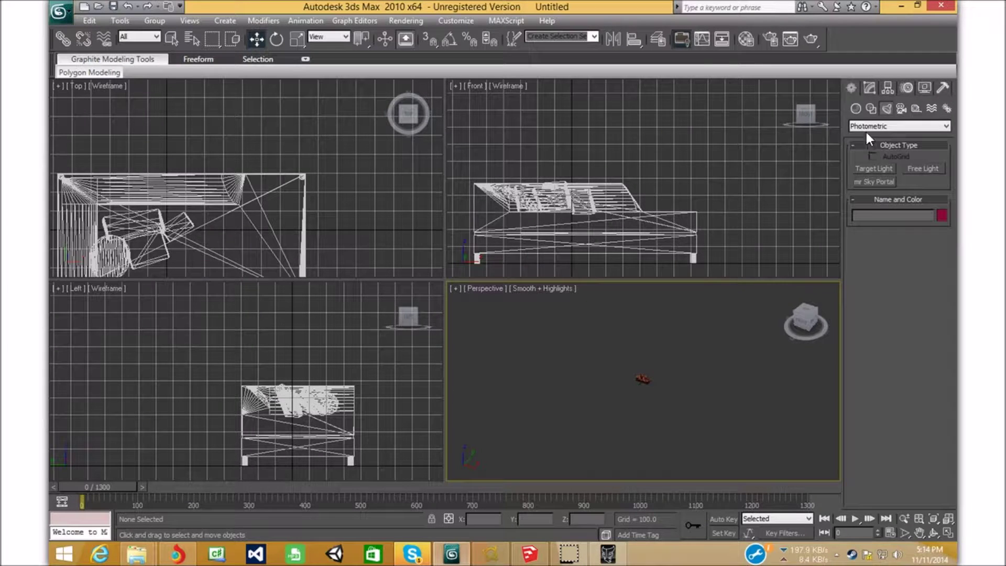
click(855, 109)
click(875, 168)
drag(581, 302, 737, 561)
click(141, 48)
click(132, 7)
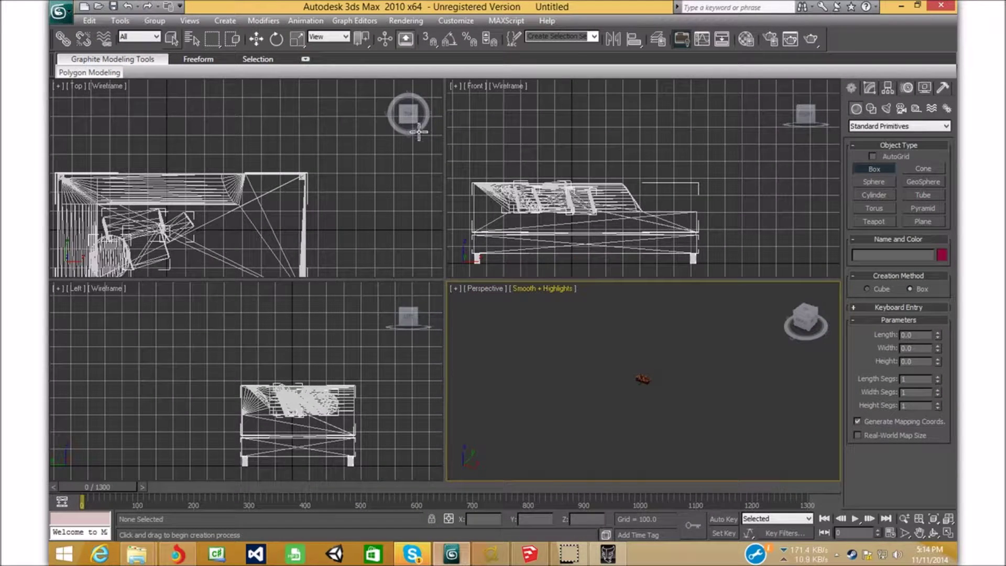
- Create a large floor plane under the couch in the Perspective view, about 3508 long and 4173 wide
click(927, 219)
middle_drag(595, 301, 611, 311)
drag(605, 308, 742, 533)
middle_drag(621, 355, 602, 345)
scroll(644, 393, up, 8)
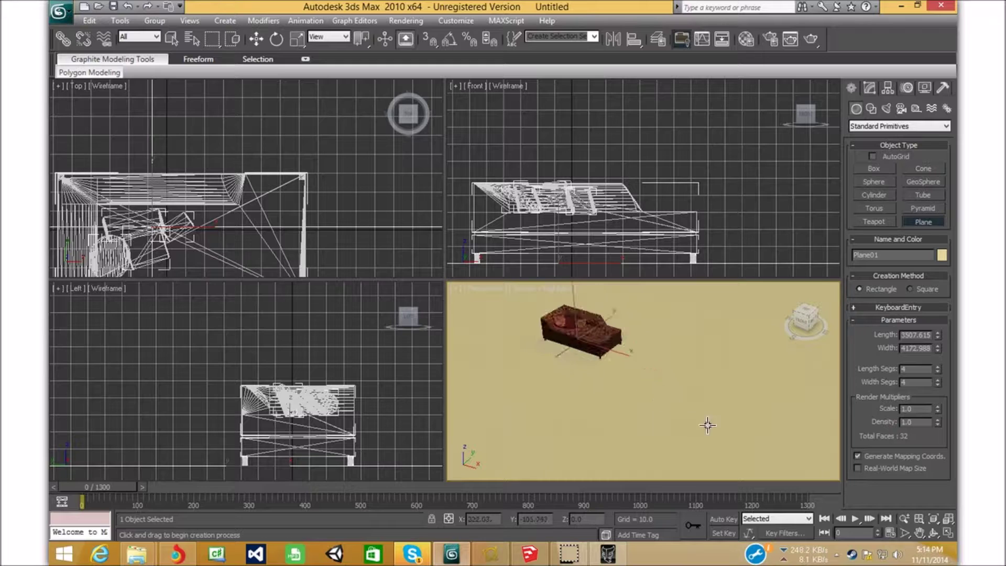
middle_drag(708, 420, 774, 484)
- Set the diffuse color of the 02 - Default material to white in the Material Editor
click(746, 41)
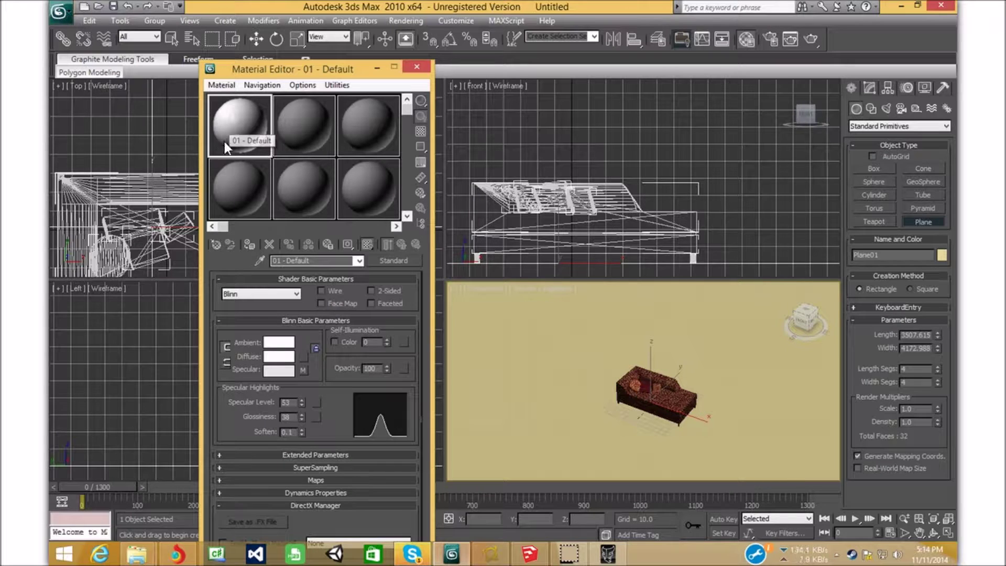
click(310, 136)
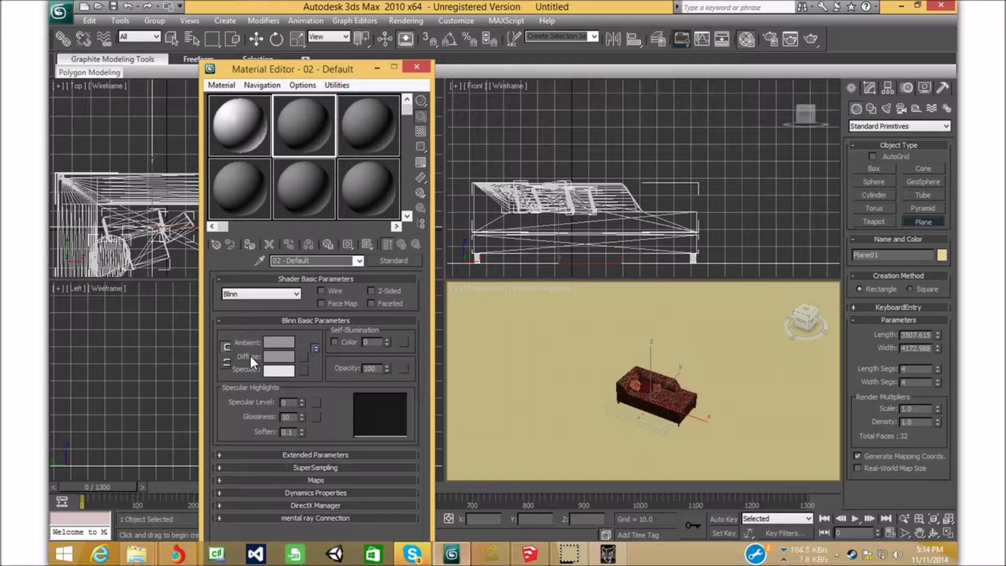
click(283, 356)
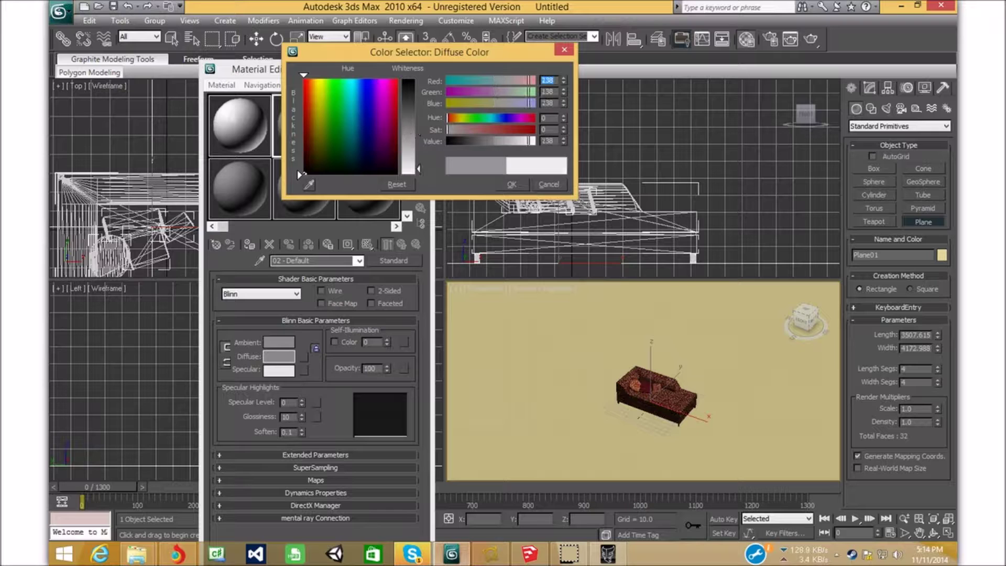
drag(529, 141, 534, 141)
click(514, 185)
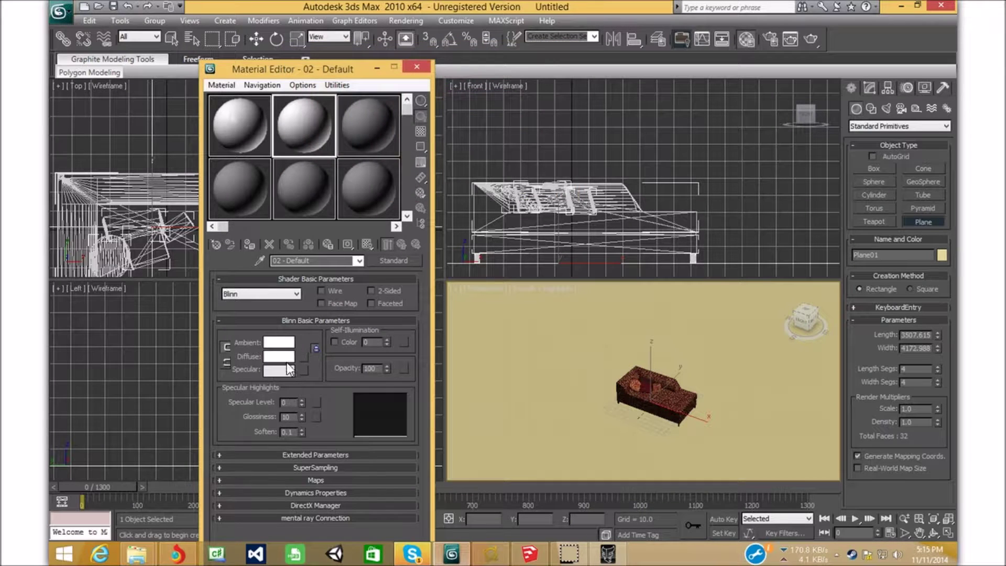
- Set the 02 - Default material's Specular Level to 36 and its Glossiness to 40
click(302, 401)
click(302, 415)
drag(300, 415, 302, 416)
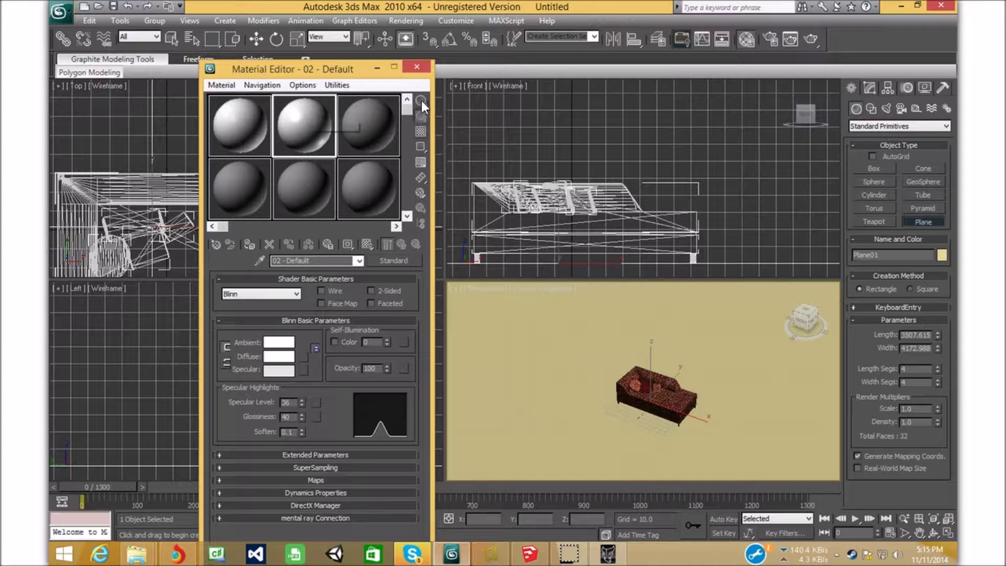
- Change the 02 - Default material's sample preview to a cube and rotate it to an angled view
drag(421, 101, 462, 102)
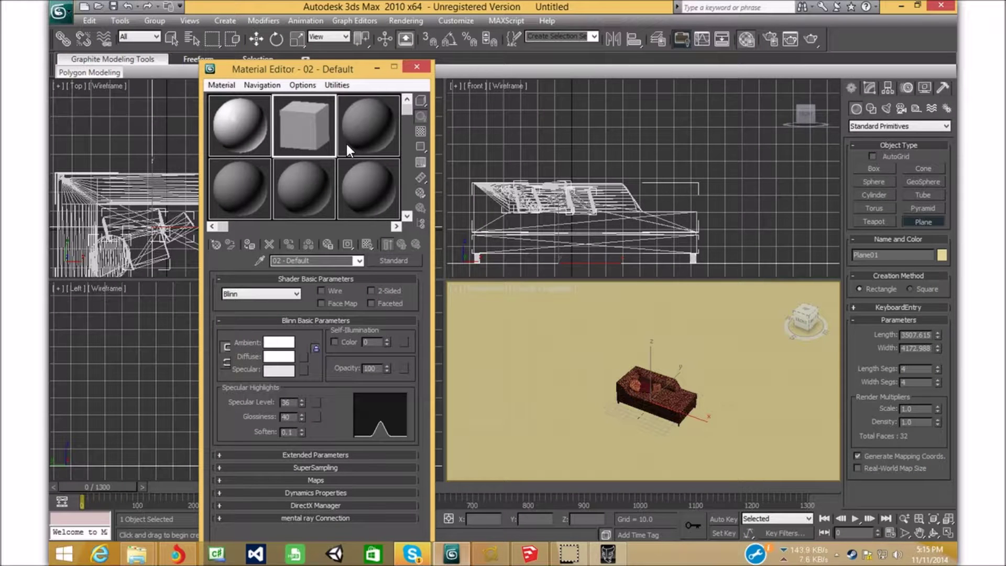
drag(291, 134, 287, 134)
mouse_move(330, 138)
middle_down()
mouse_move(344, 162)
mouse_move(314, 117)
mouse_move(334, 145)
middle_up()
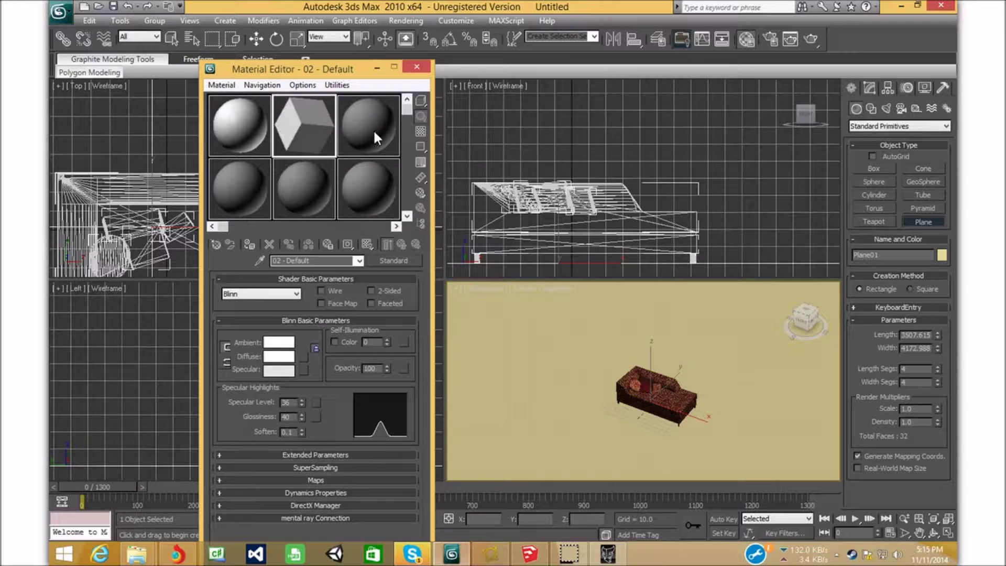
click(482, 370)
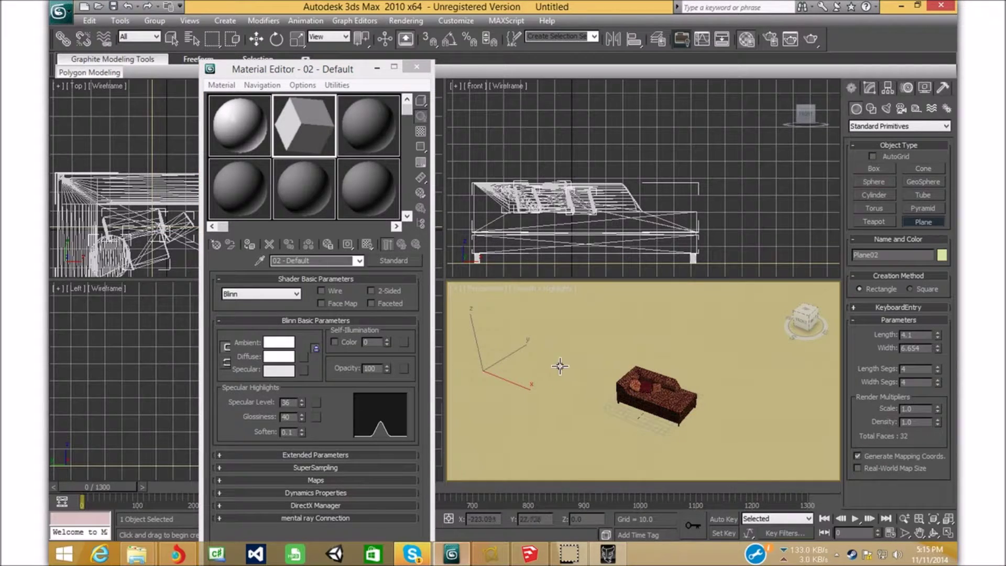
scroll(563, 362, down, 7)
scroll(592, 359, up, 4)
drag(567, 349, 662, 485)
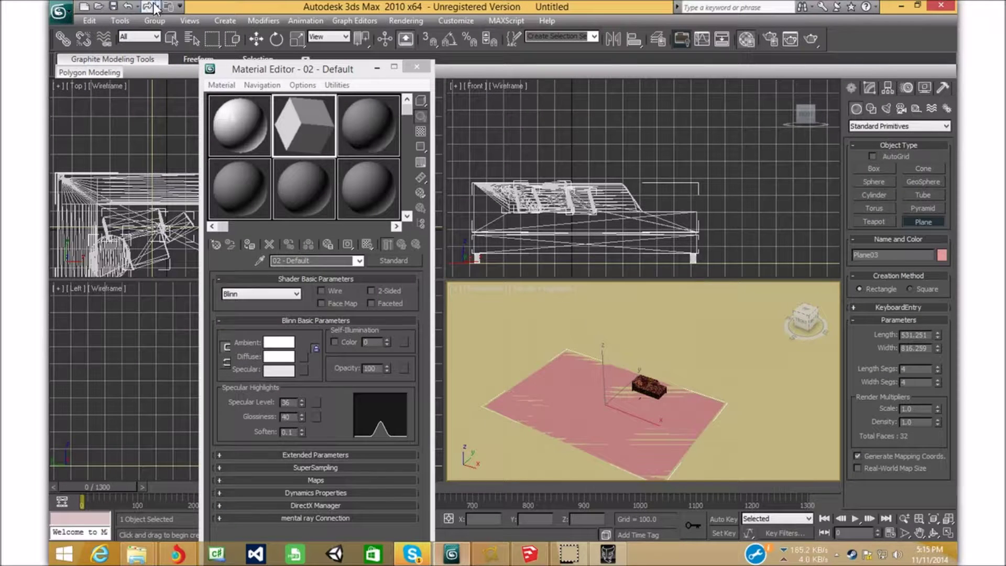
click(129, 6)
click(128, 6)
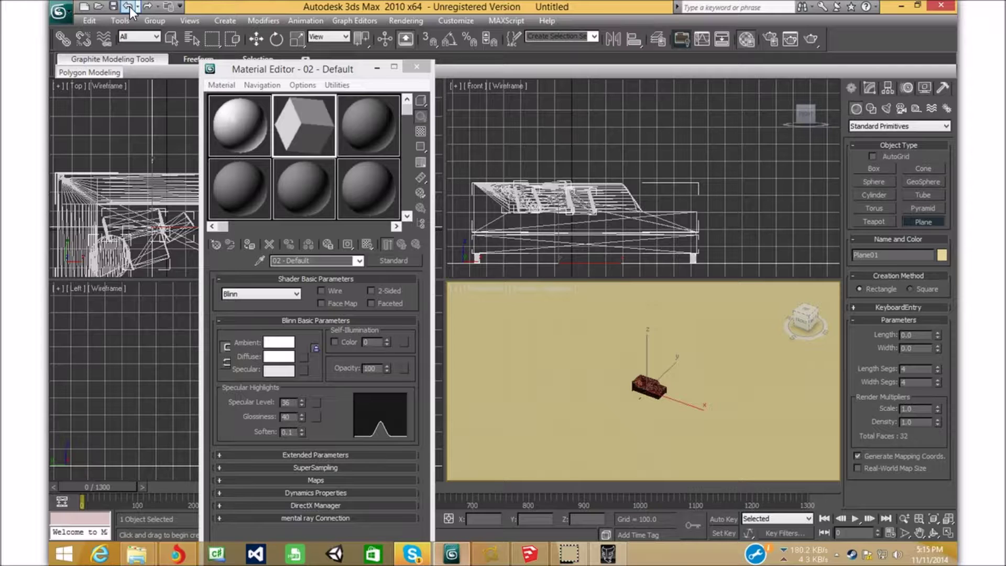
click(130, 8)
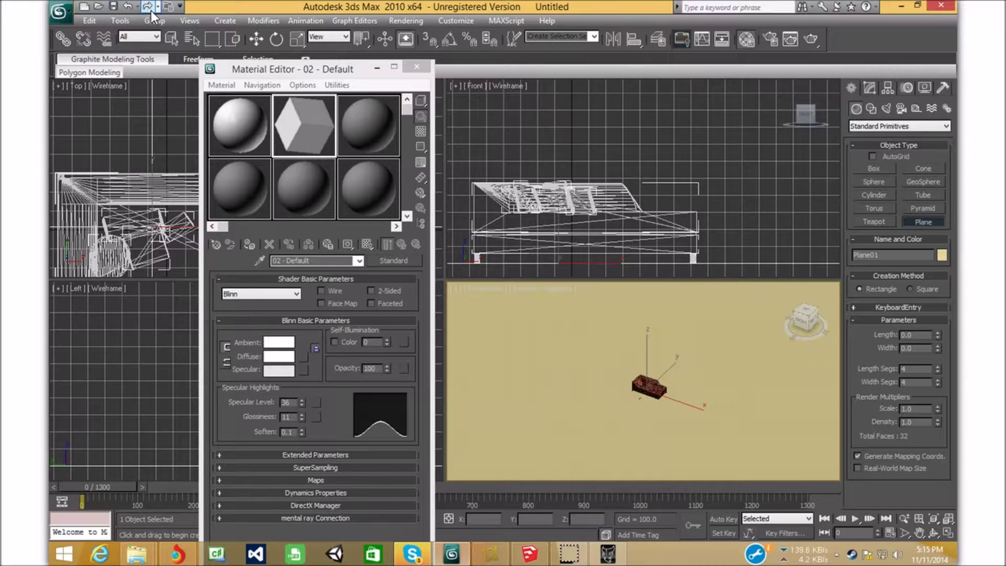
- Assign the white 02 - Default material to the floor plane, show it in the viewport and deselect the plane
click(254, 243)
middle_drag(673, 396, 674, 424)
click(368, 246)
scroll(673, 424, down, 5)
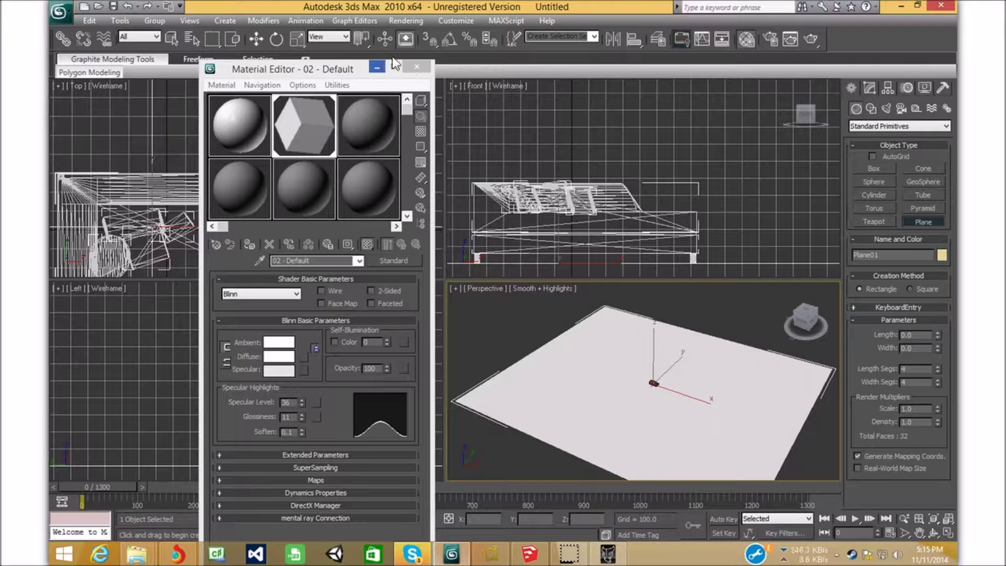
click(173, 39)
click(543, 294)
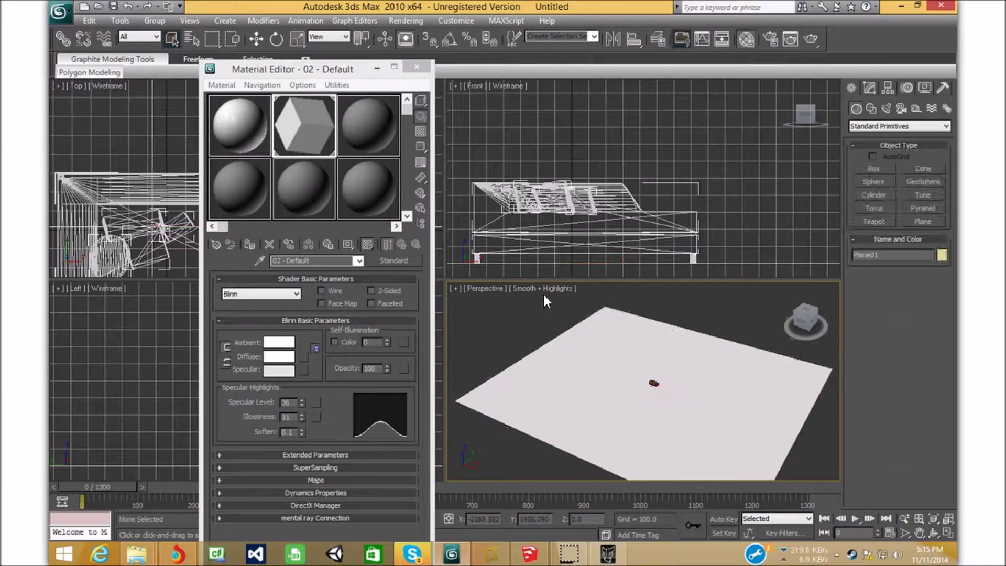
- Frame the couch on the white floor in the Perspective view and close the Material Editor
scroll(649, 381, up, 6)
scroll(665, 379, up, 2)
middle_drag(634, 378, 509, 317)
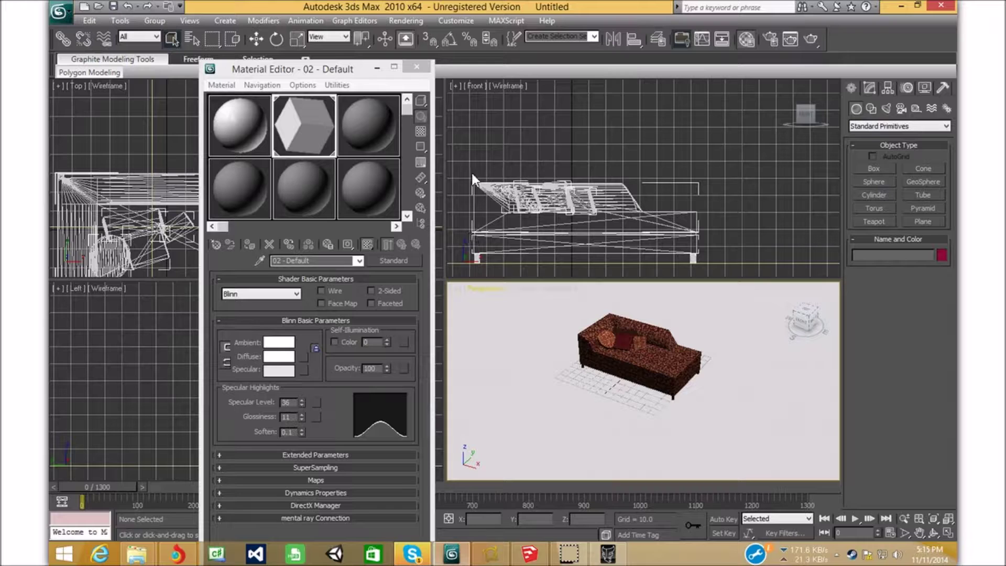
click(421, 71)
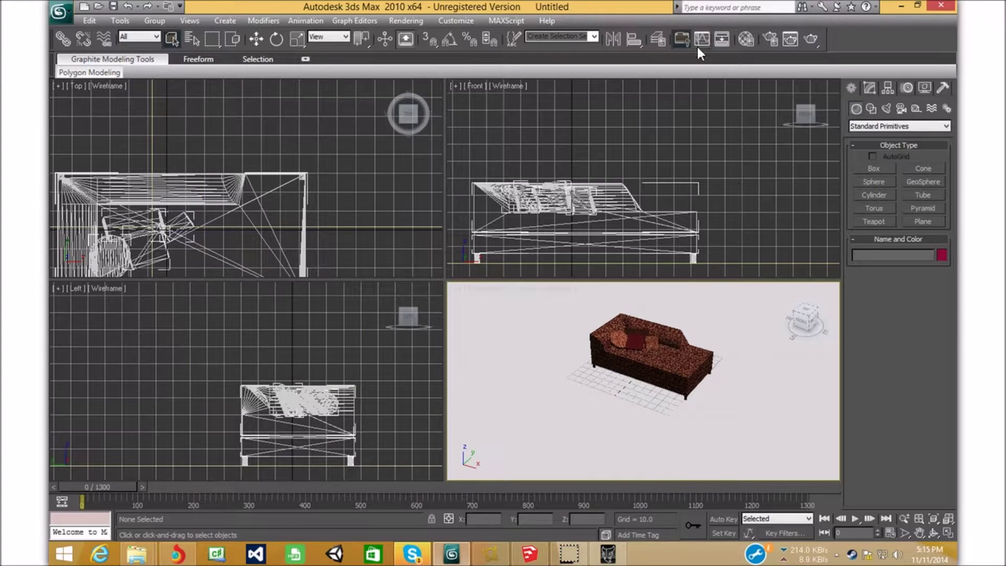
click(746, 35)
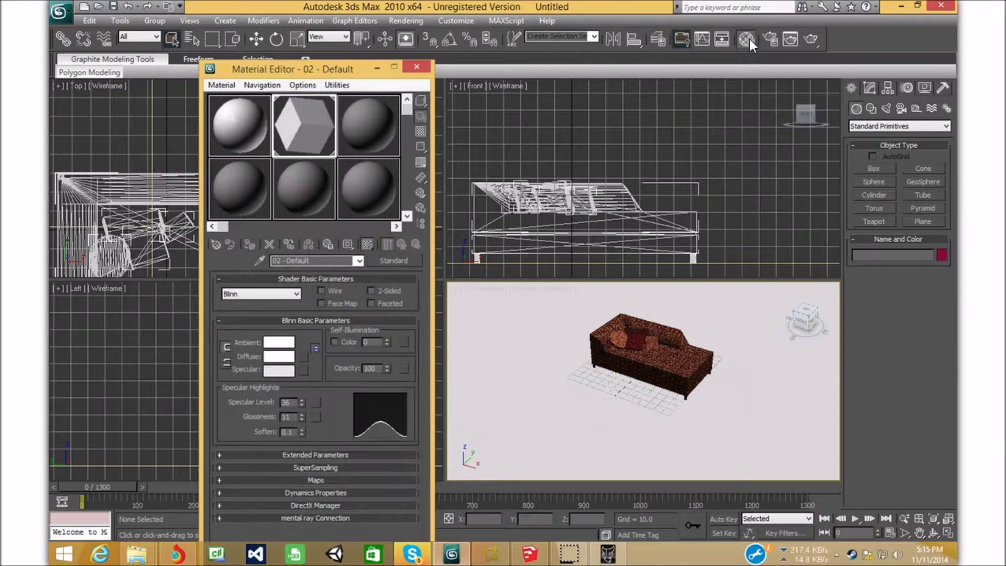
click(417, 67)
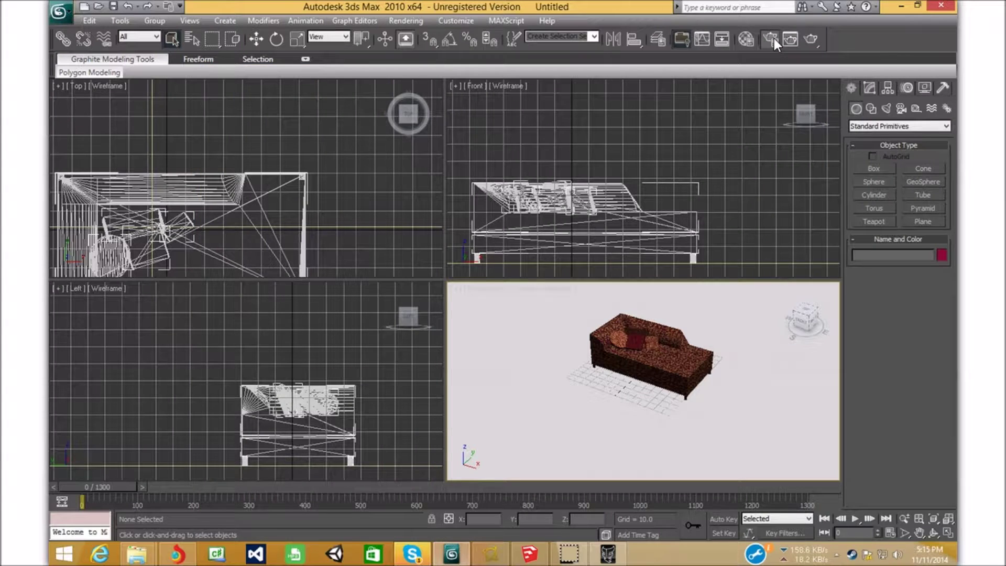
- Load all categories of the mental.ray.photometric.lighting.with.gi render preset and render the Perspective view
click(773, 39)
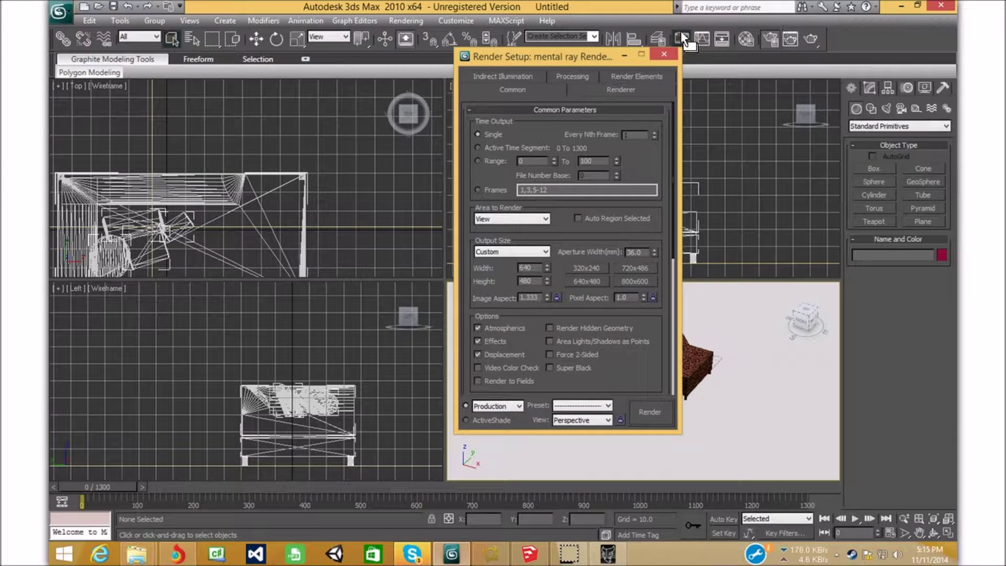
click(561, 404)
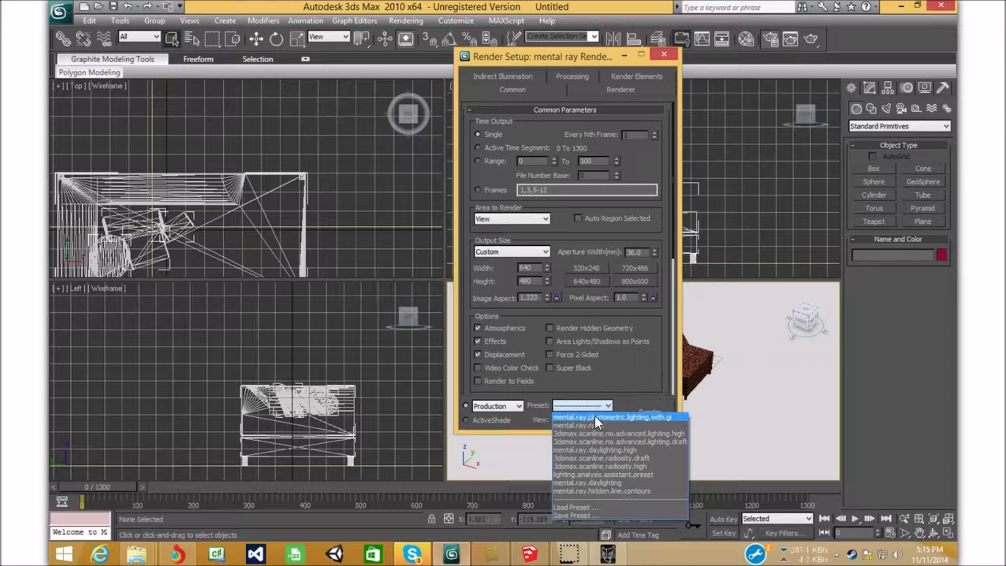
click(667, 418)
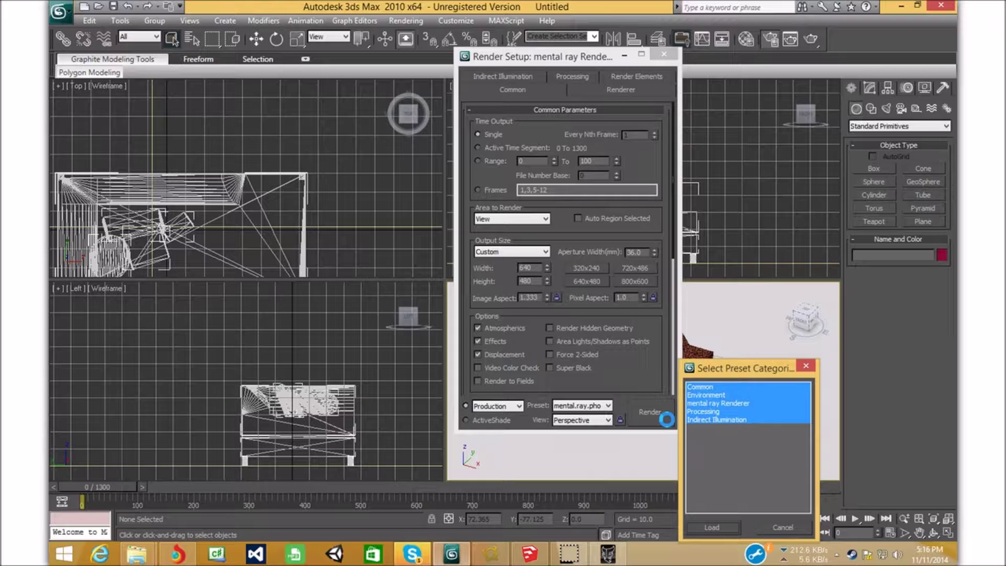
click(714, 529)
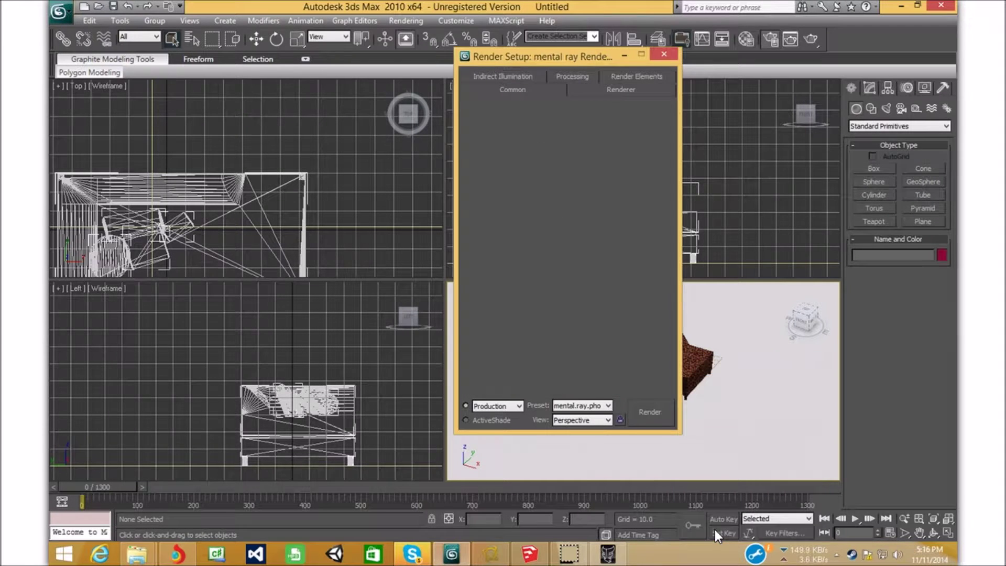
click(642, 414)
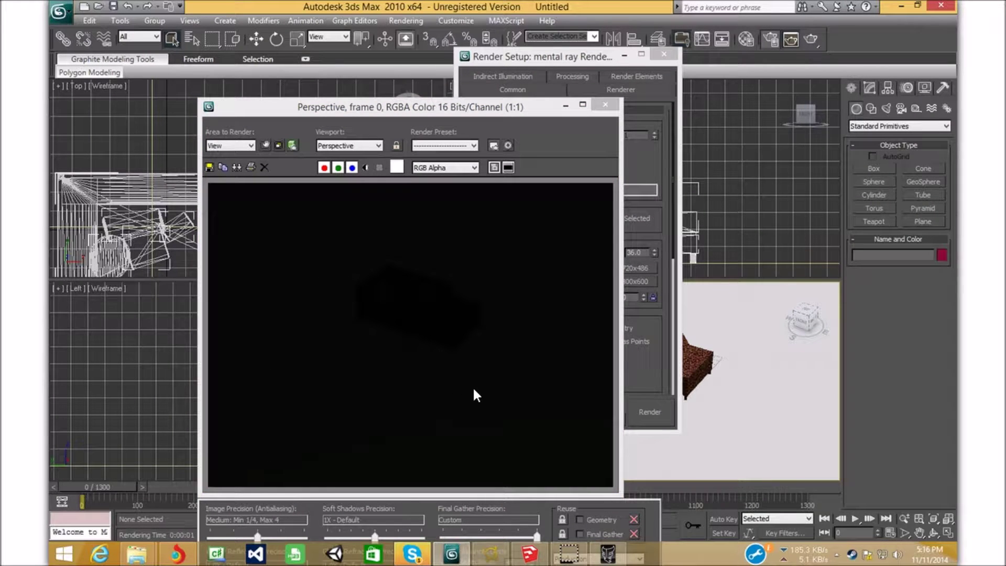
- Close the render and render setup windows, and place a photometric free light on the floor beside the couch
click(605, 104)
click(663, 54)
middle_drag(587, 375, 591, 377)
click(886, 109)
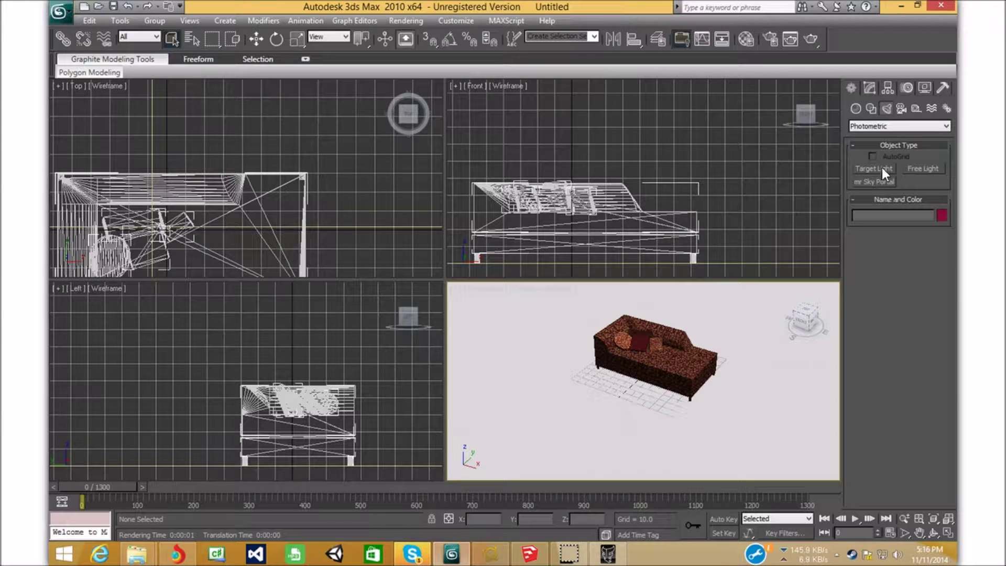
click(922, 169)
click(739, 401)
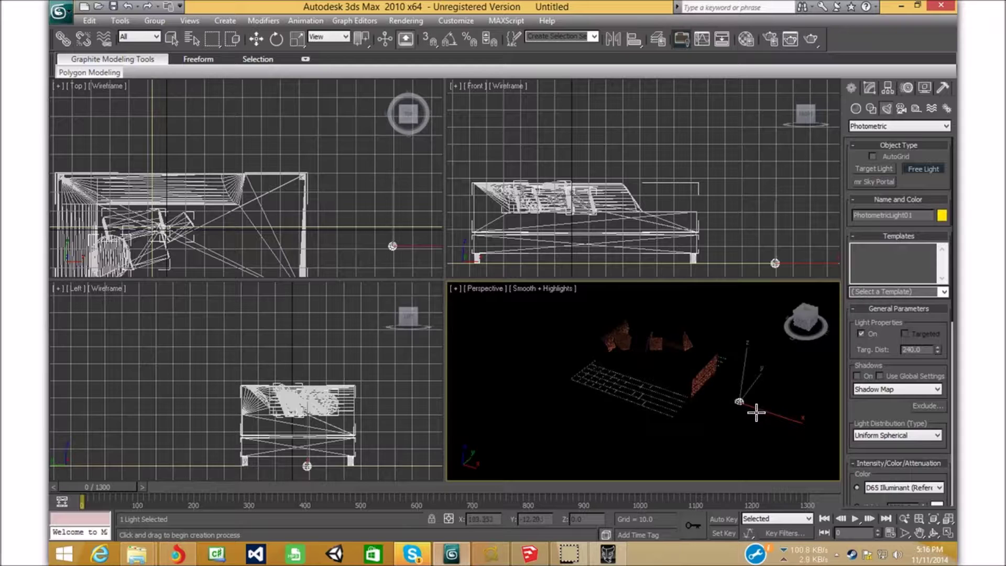
- Move the free light above and in front of the couch, to about X 50, Y -60, Z 123, undoing any floor plane shift
click(256, 39)
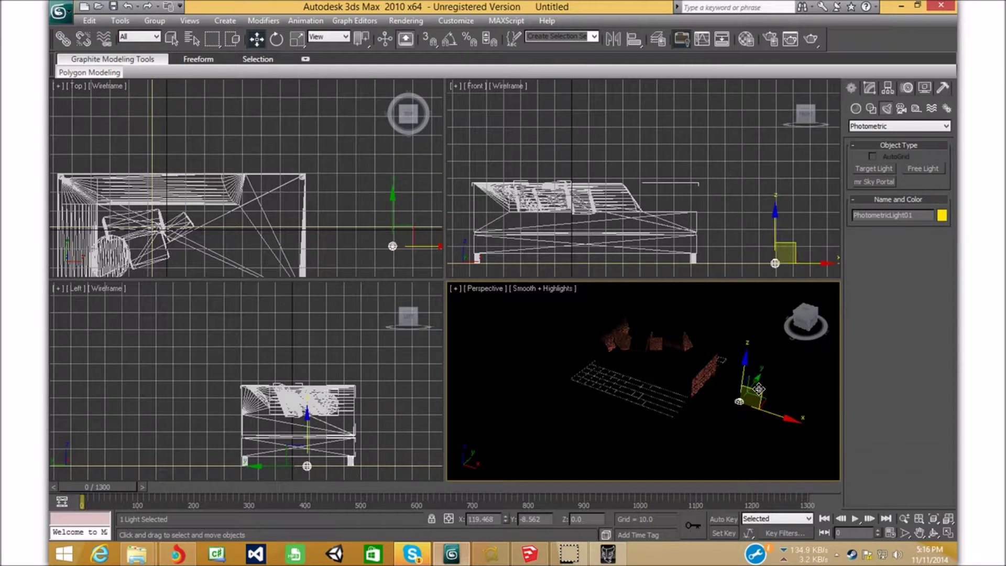
drag(745, 368, 724, 304)
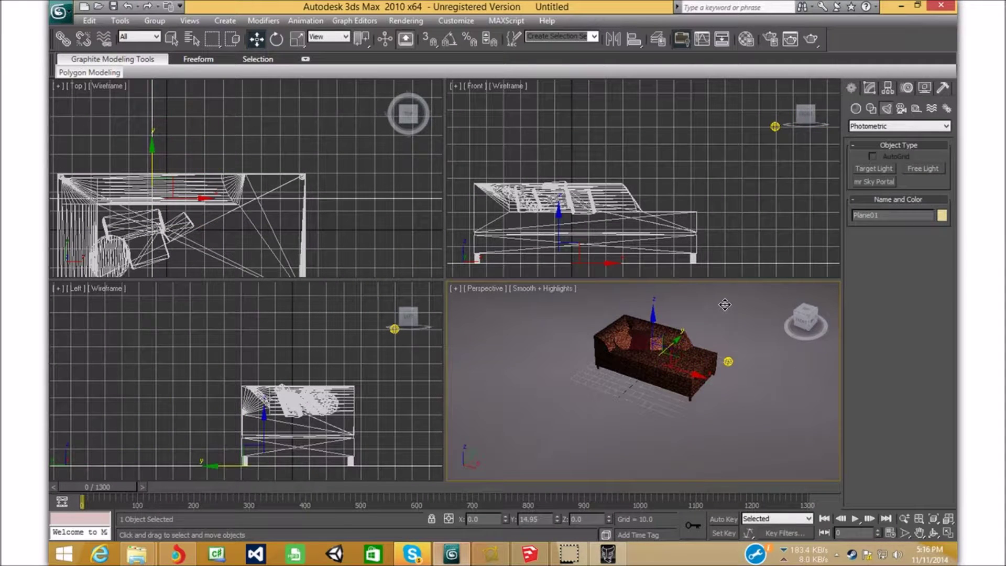
click(128, 6)
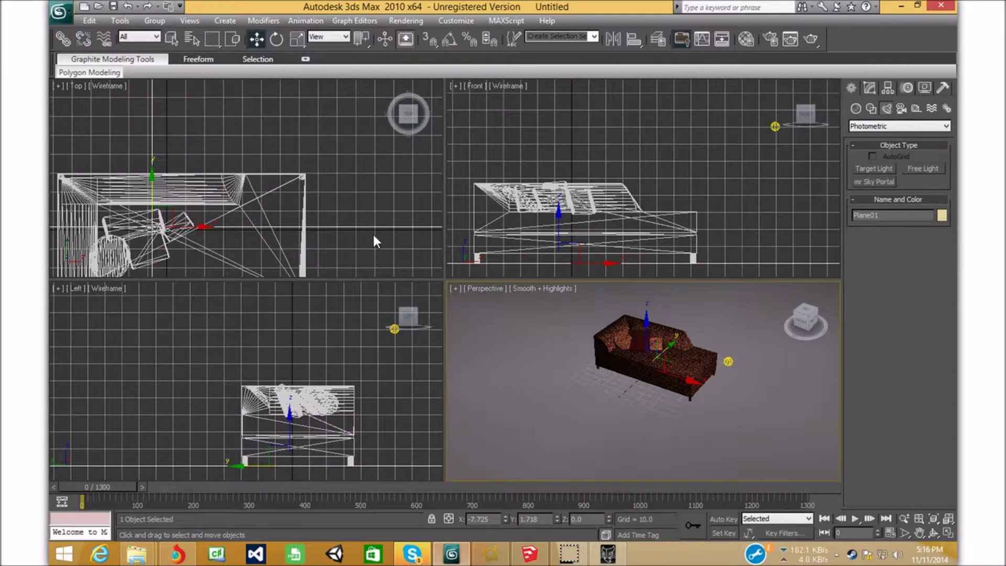
click(725, 359)
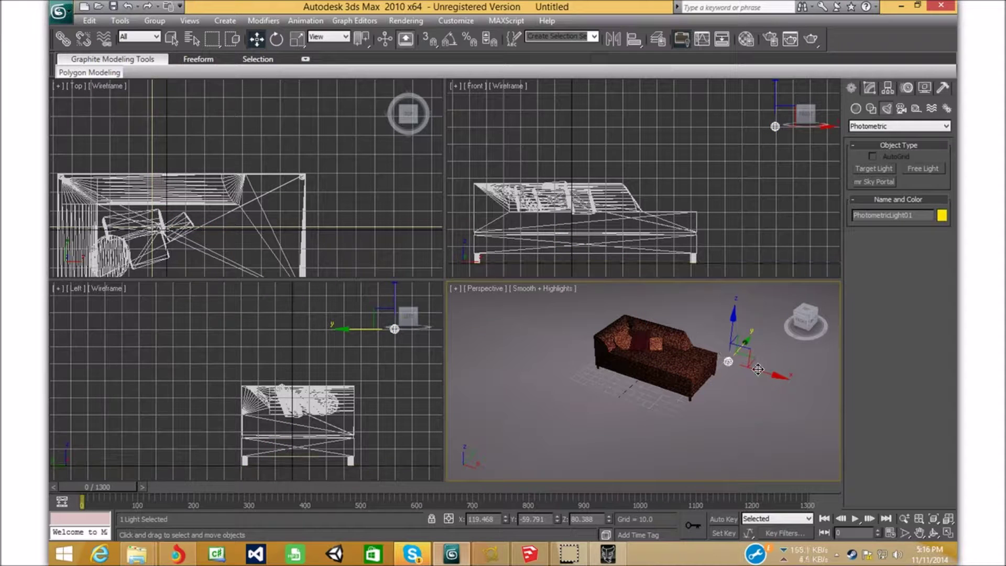
drag(767, 373, 704, 358)
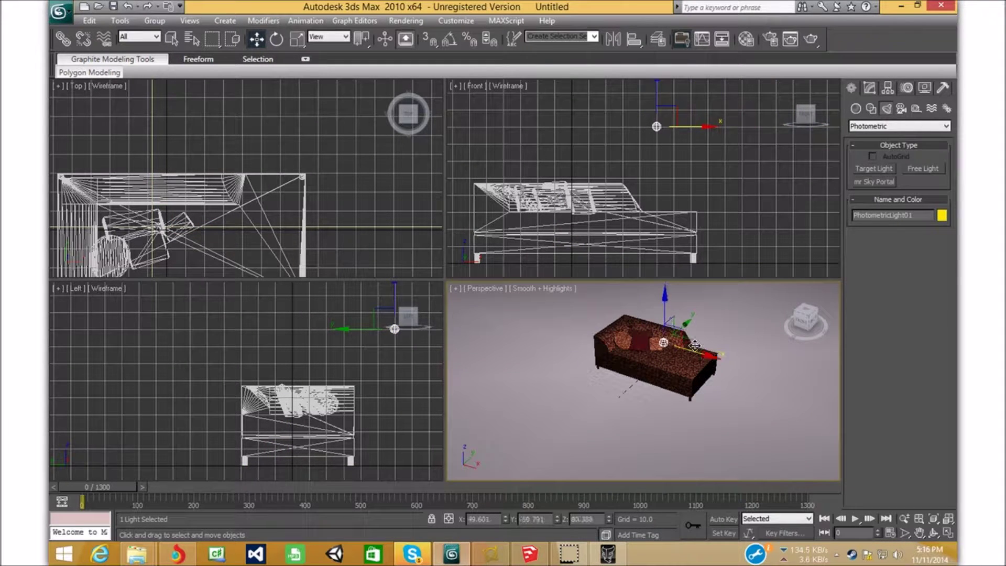
drag(666, 299, 669, 260)
- Set the free light's target distance to about 314 and turn on its shadows
click(838, 94)
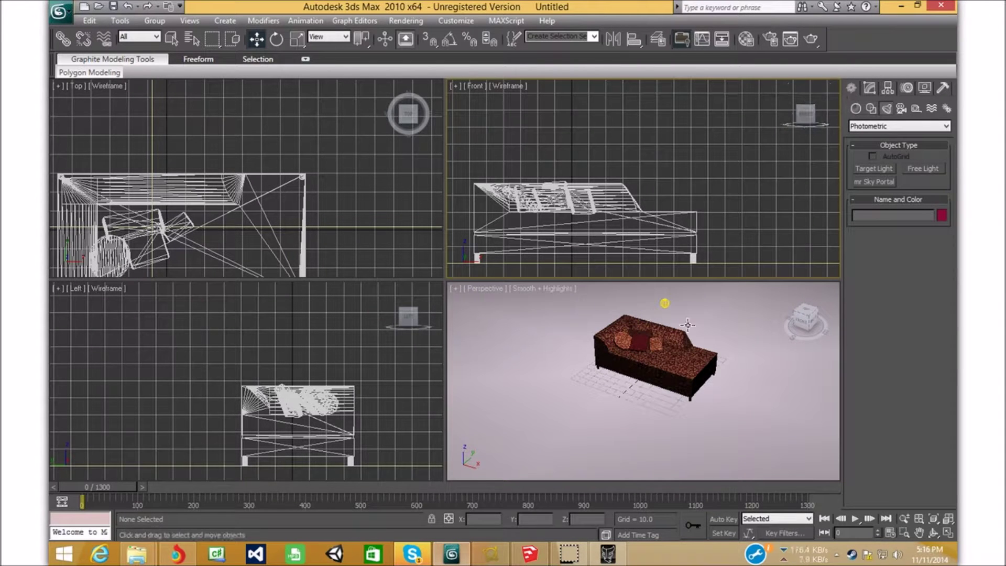
click(664, 303)
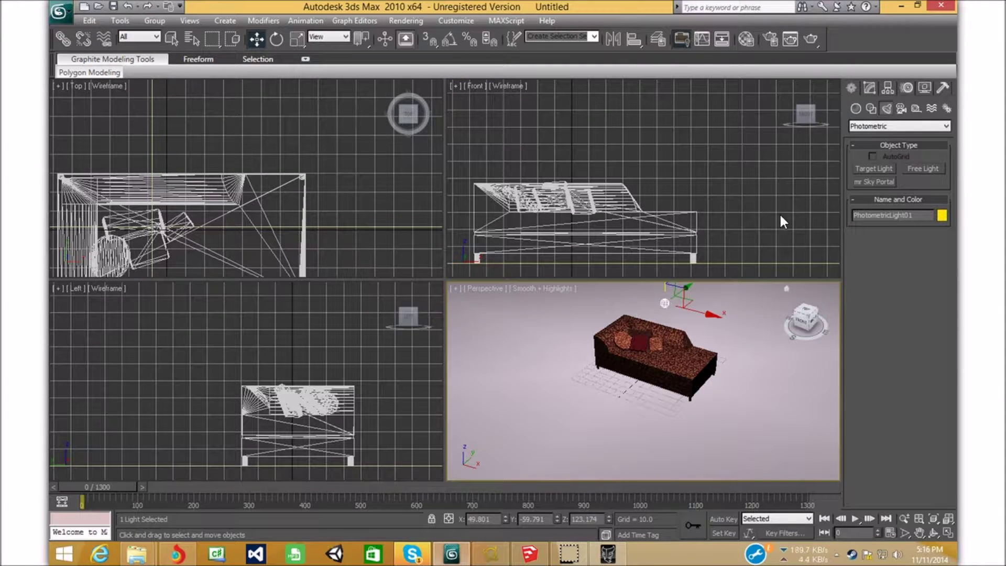
click(869, 87)
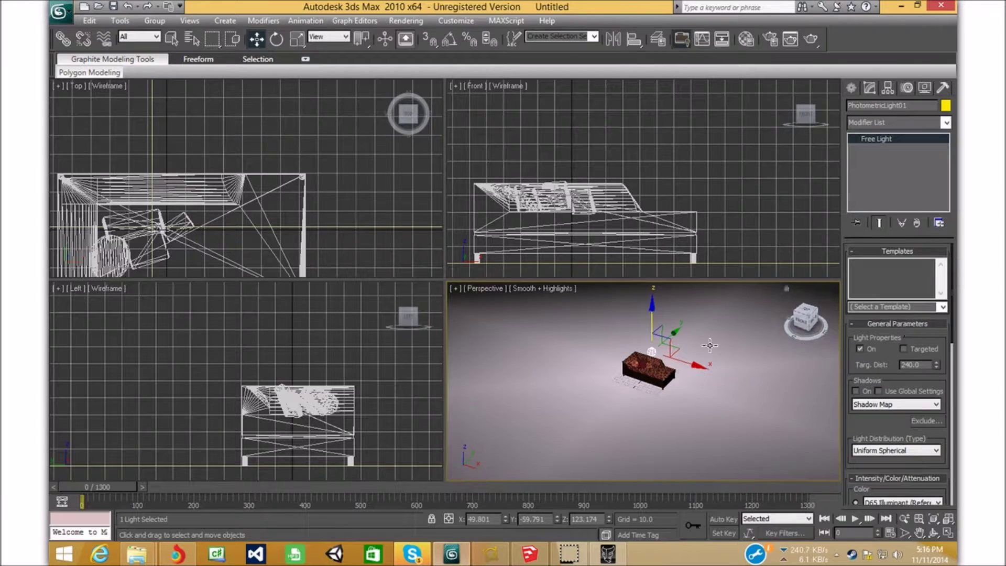
scroll(667, 351, up, 5)
middle_drag(679, 347, 645, 373)
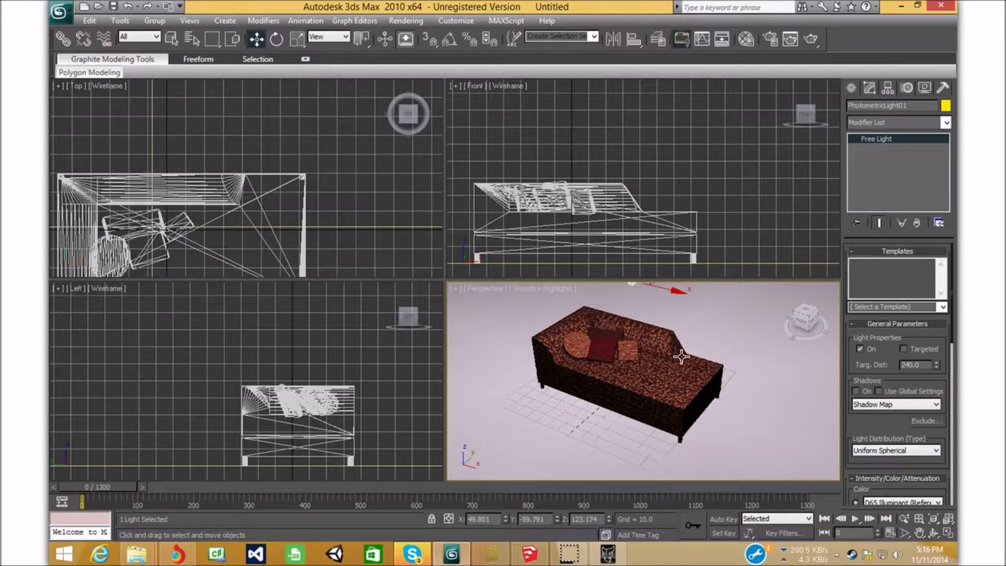
click(936, 360)
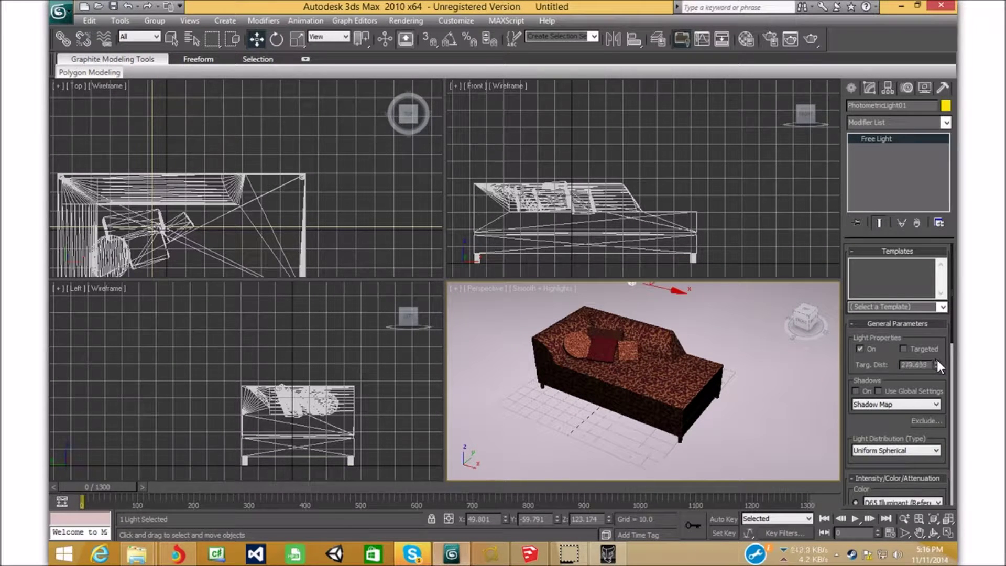
drag(896, 430, 896, 393)
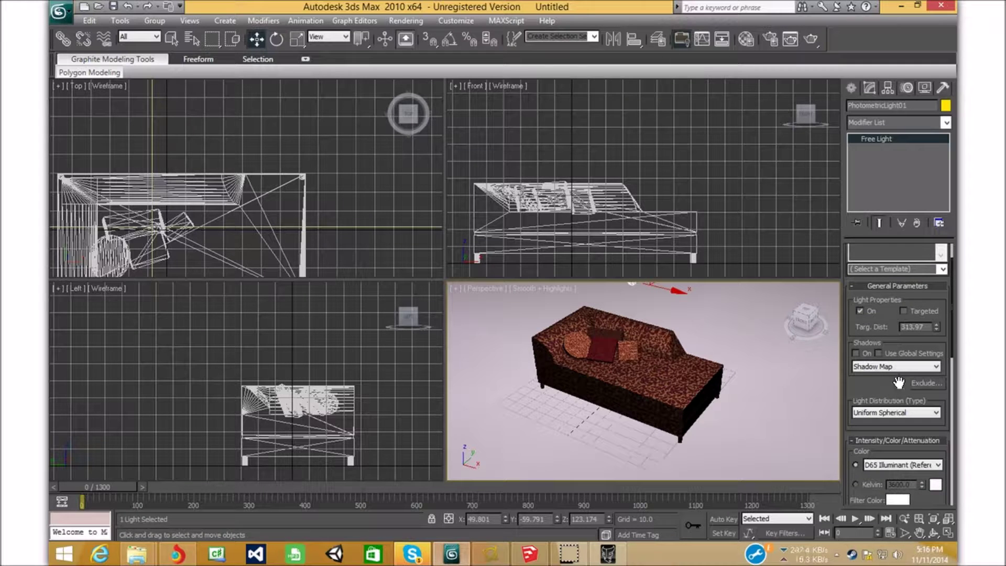
click(856, 352)
- Reposition the free light to about X 100, Y -87, Z 104, undoing any floor plane shift and leaving the light selected
middle_drag(723, 382, 714, 375)
scroll(714, 376, down, 3)
scroll(690, 324, up, 3)
scroll(682, 343, down, 5)
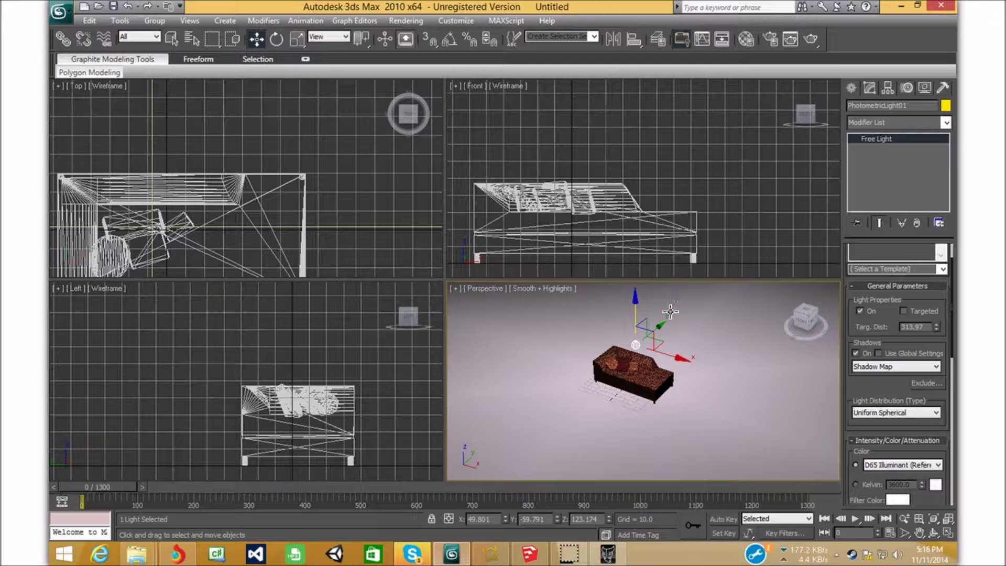
drag(652, 331, 659, 359)
drag(613, 305, 631, 343)
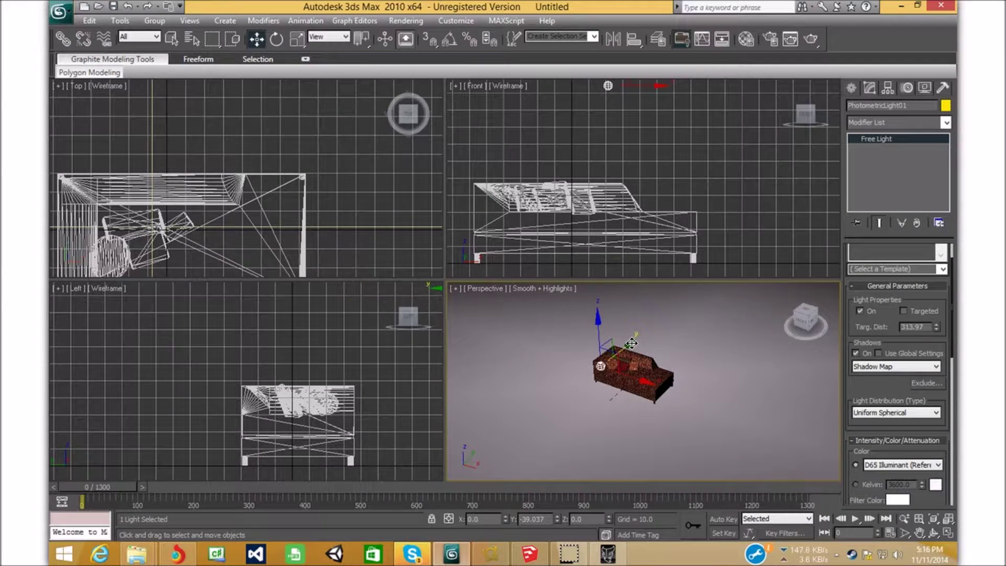
drag(644, 379, 688, 392)
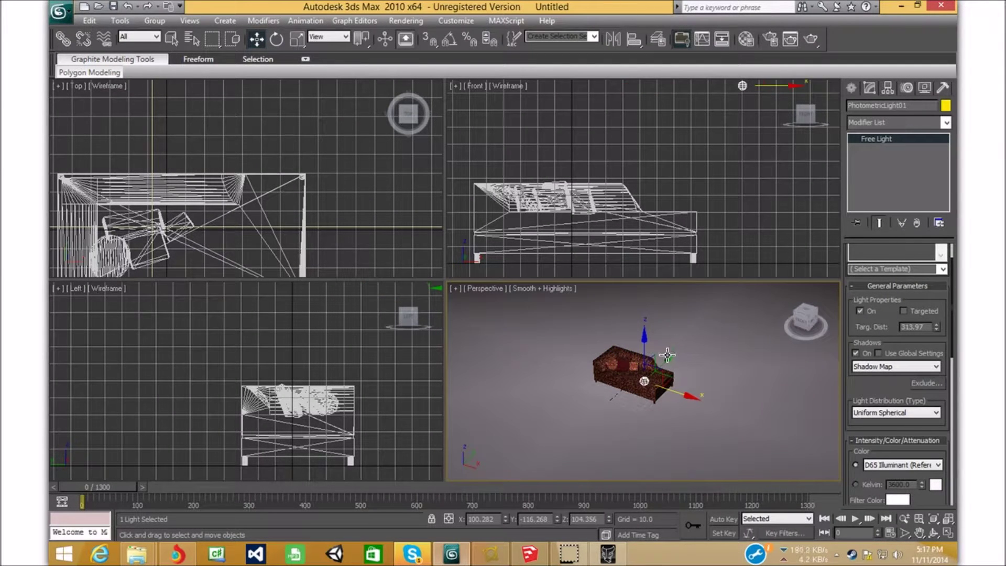
drag(666, 358, 620, 368)
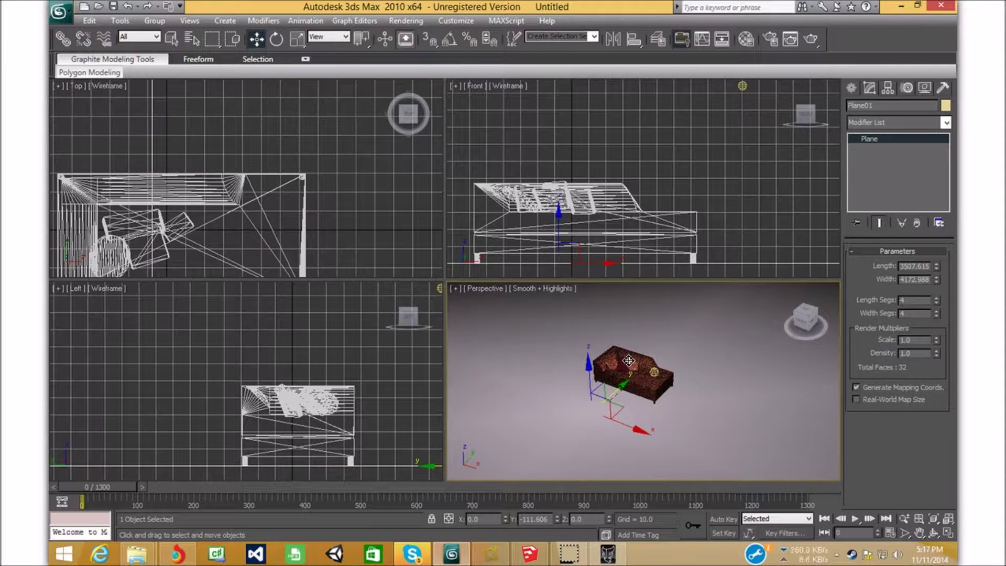
click(130, 11)
click(654, 373)
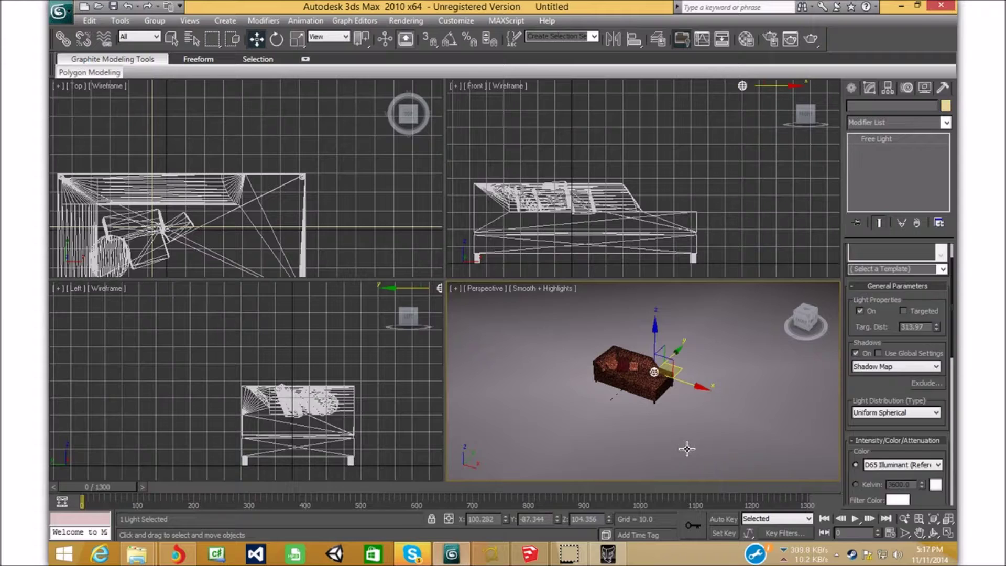
- Select the floor plane and frame the whole couch closer in the Perspective view
click(687, 449)
scroll(634, 400, up, 8)
scroll(631, 348, down, 3)
middle_drag(630, 348, 636, 350)
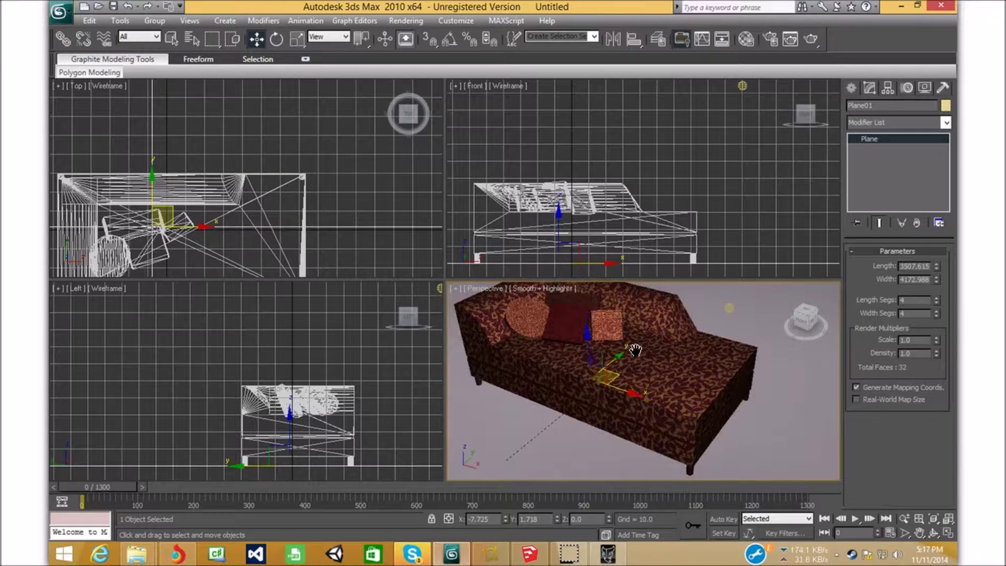
scroll(635, 349, down, 3)
scroll(675, 369, down, 3)
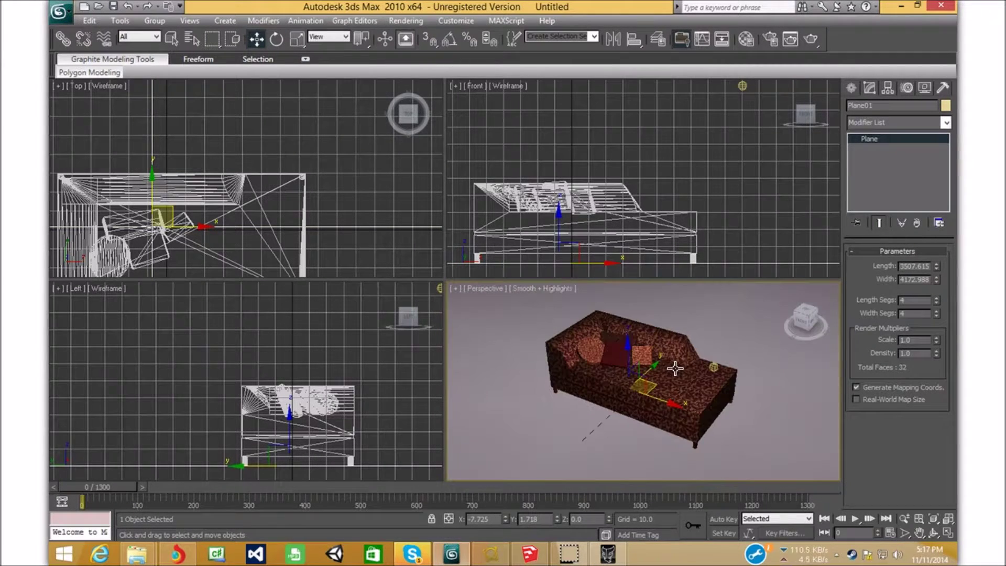
- Load the mental.ray.photometric.lighting.with.gi render preset and render the Perspective view with the new light
click(777, 40)
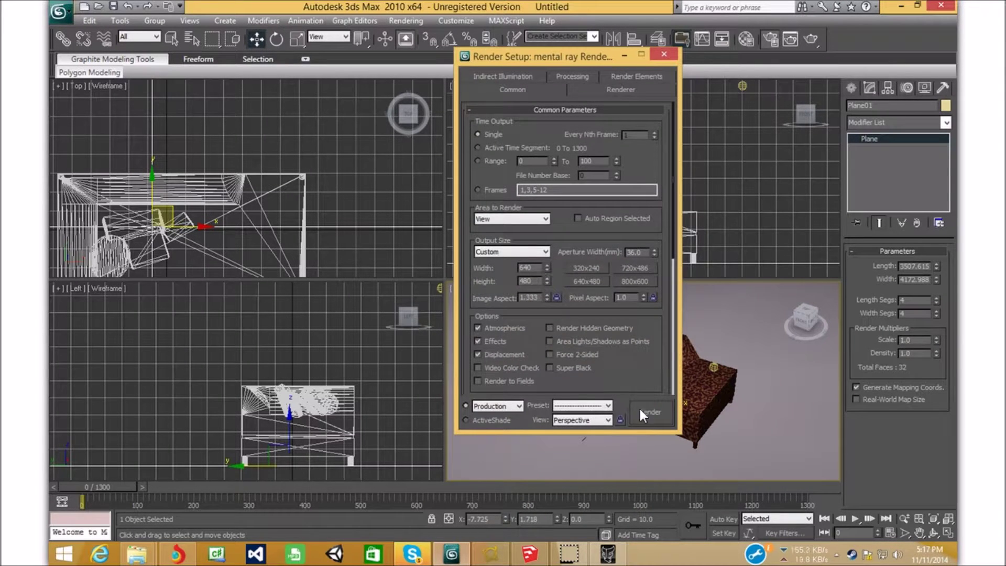
click(607, 405)
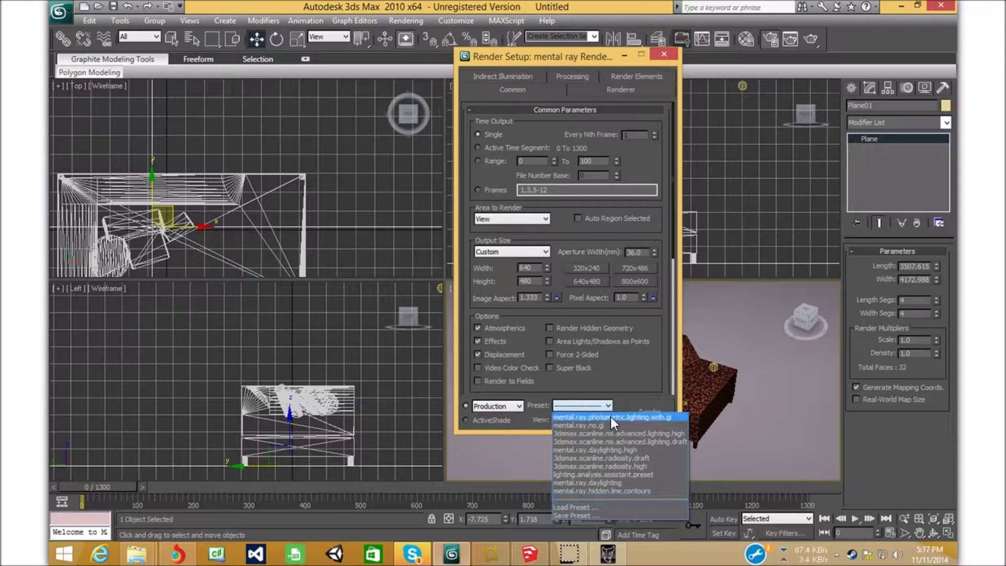
click(611, 416)
click(718, 526)
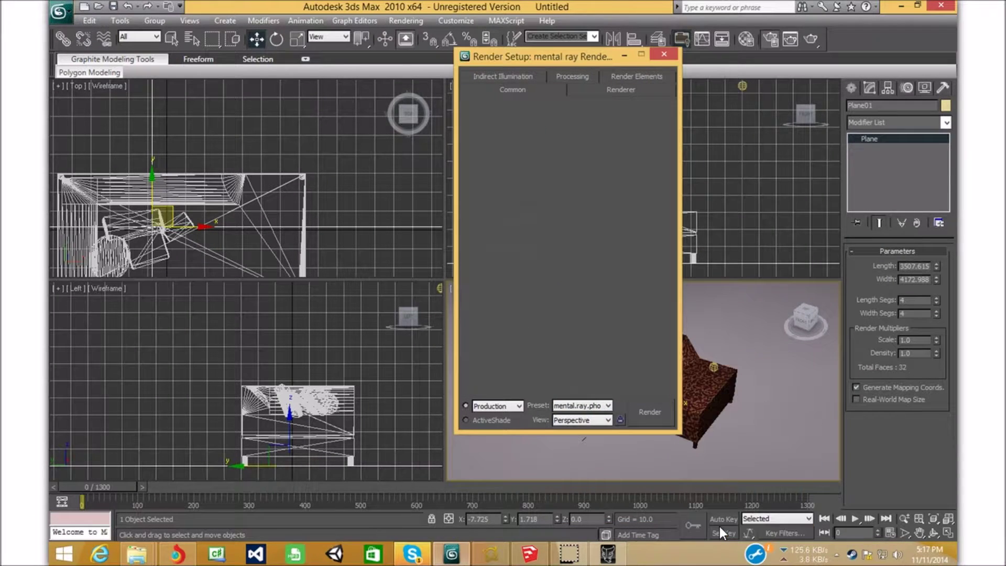
click(648, 412)
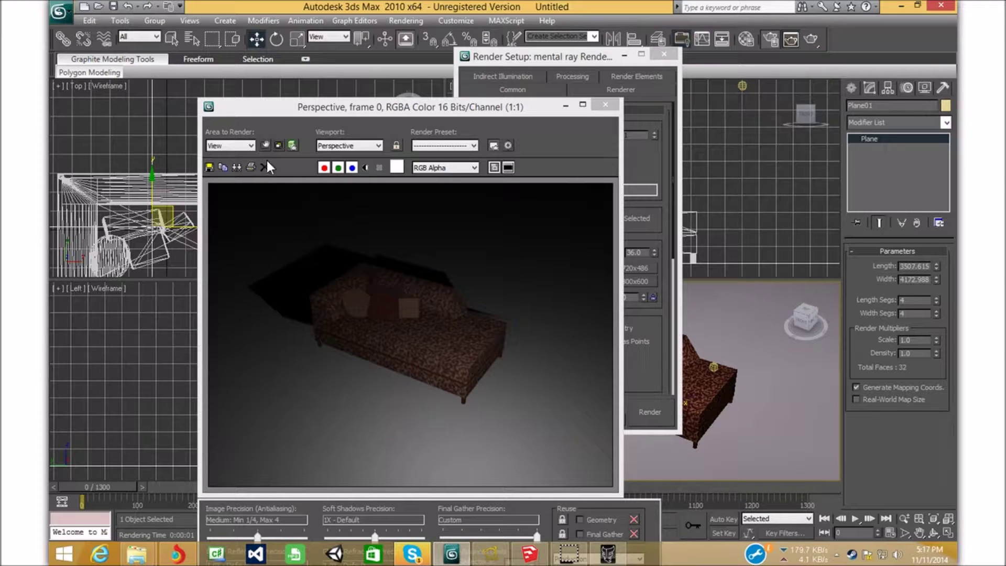
- Begin saving the rendered image and browse to the ThinkingWorldsFiles folder inside FaintingCouch
click(208, 168)
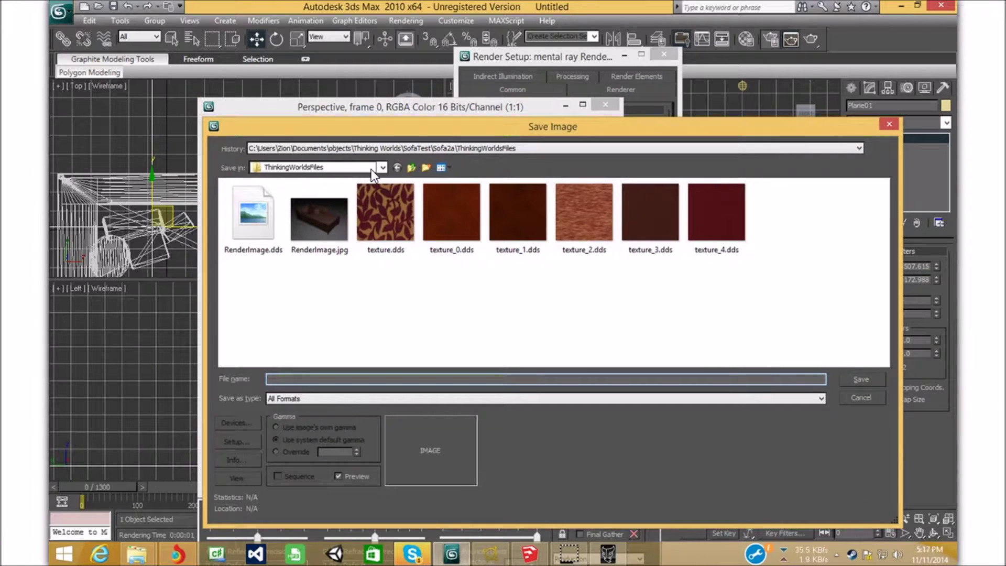
click(410, 169)
click(409, 169)
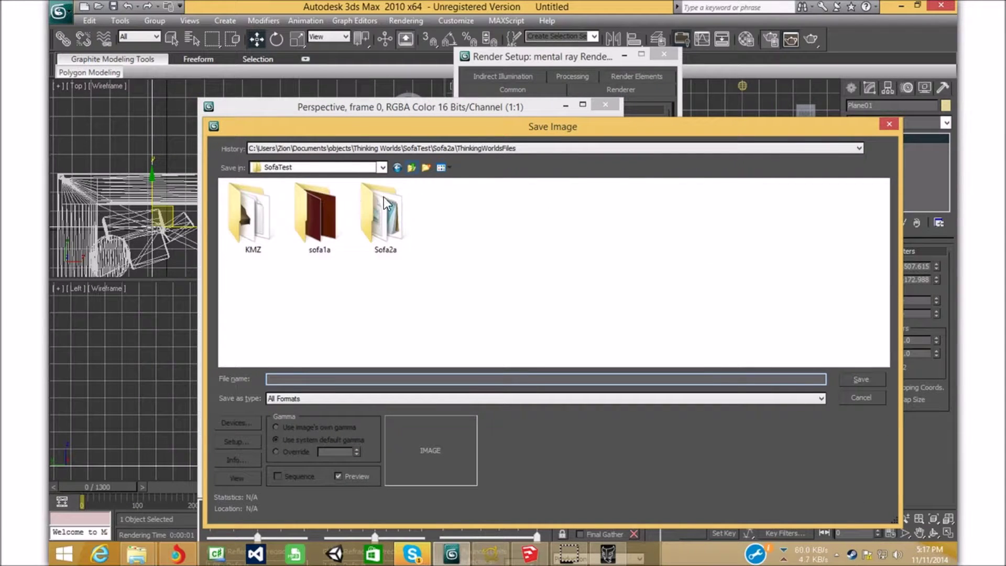
click(411, 168)
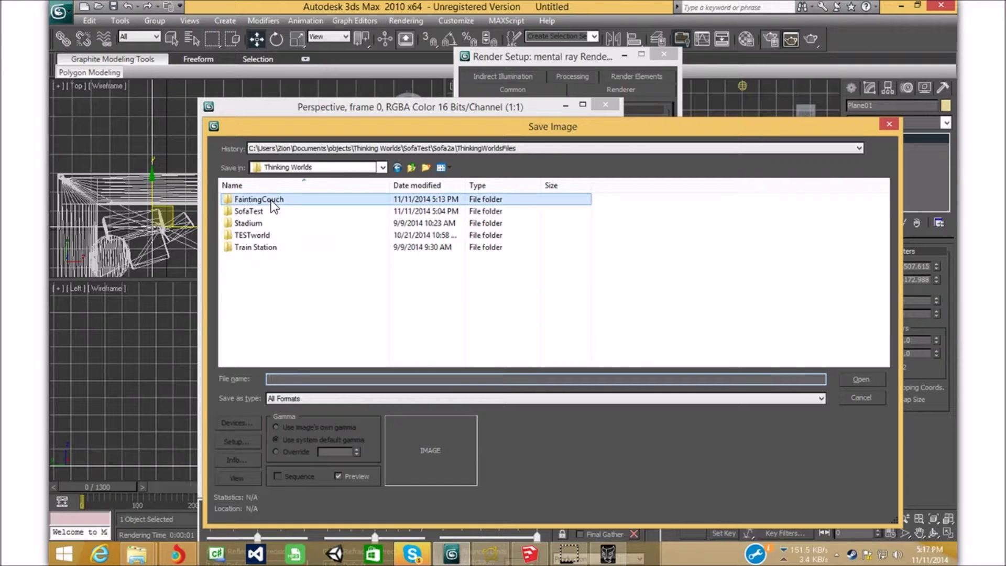
double_click(271, 200)
double_click(271, 201)
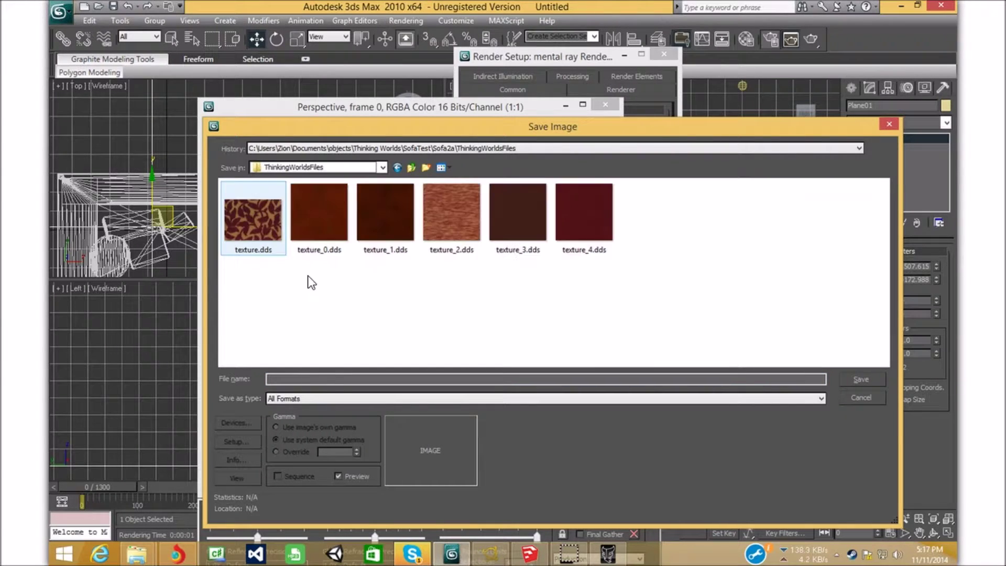
- Save the rendered image as a JPEG file named Render with quality 100 and smoothing 0
text(Render)
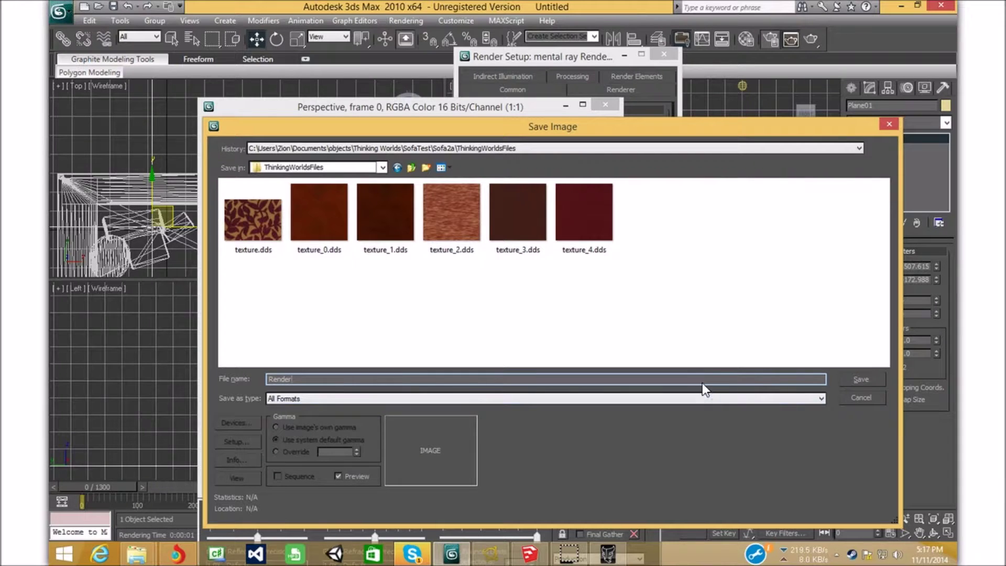
click(717, 397)
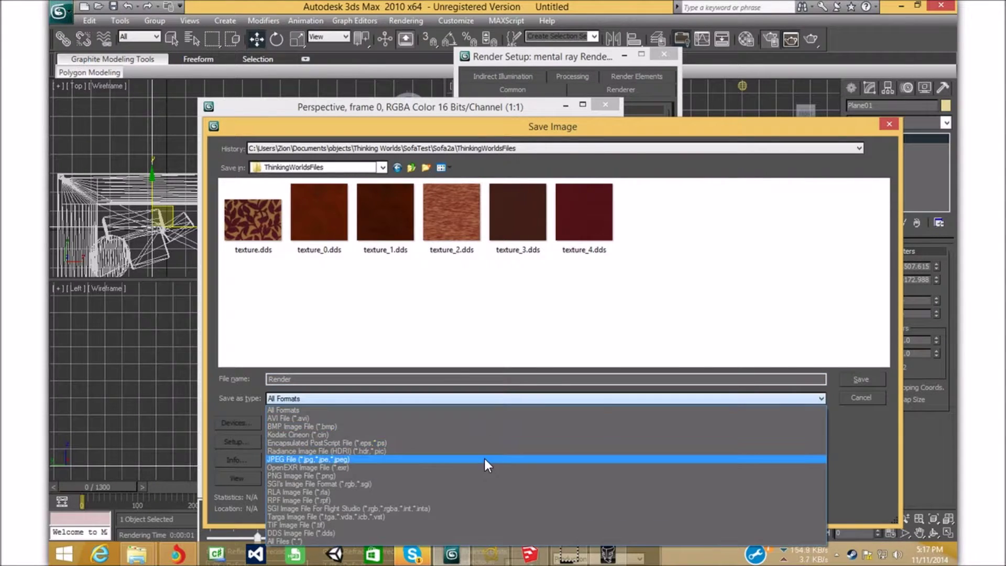
click(483, 459)
click(869, 380)
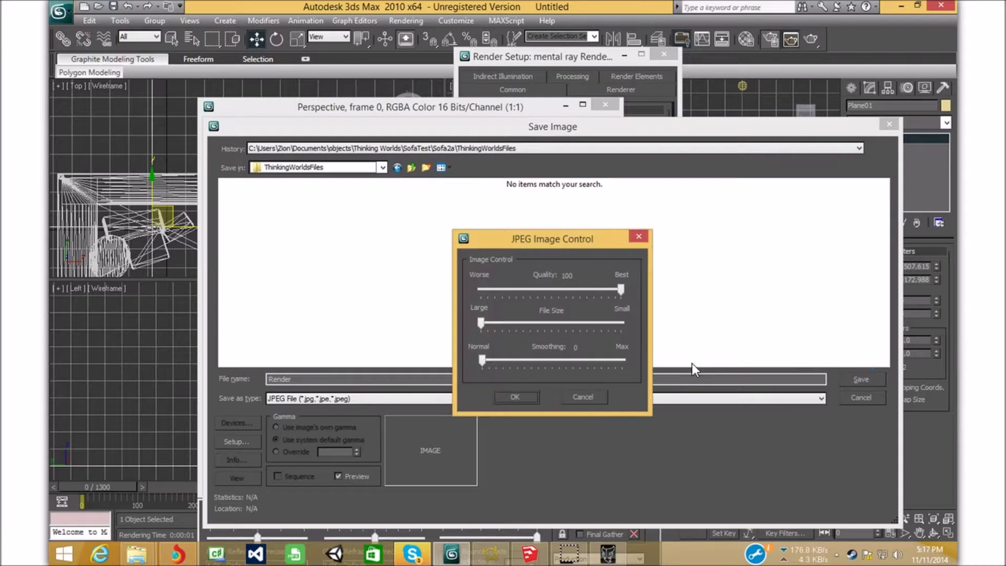
click(513, 396)
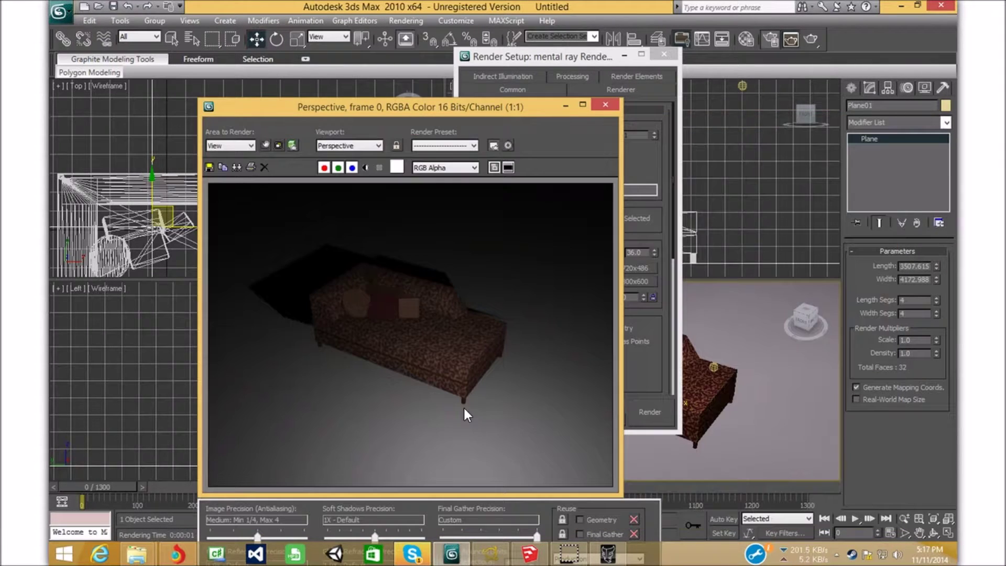
- Save the rendered image to the ThinkingWorldsFiles folder as a DDS file named Render in A8 R8 G8 B8 format without mipmaps
click(210, 166)
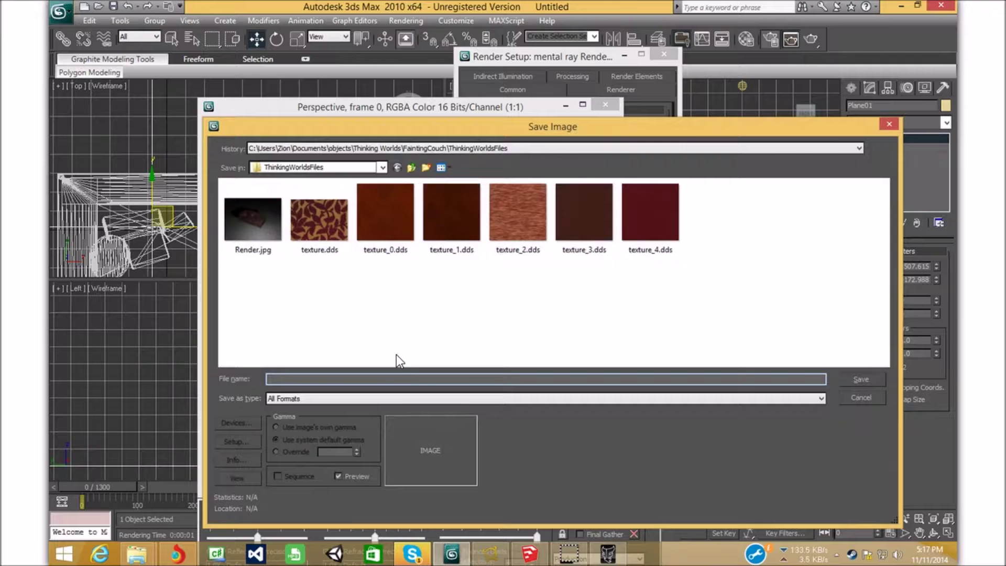
text(Render)
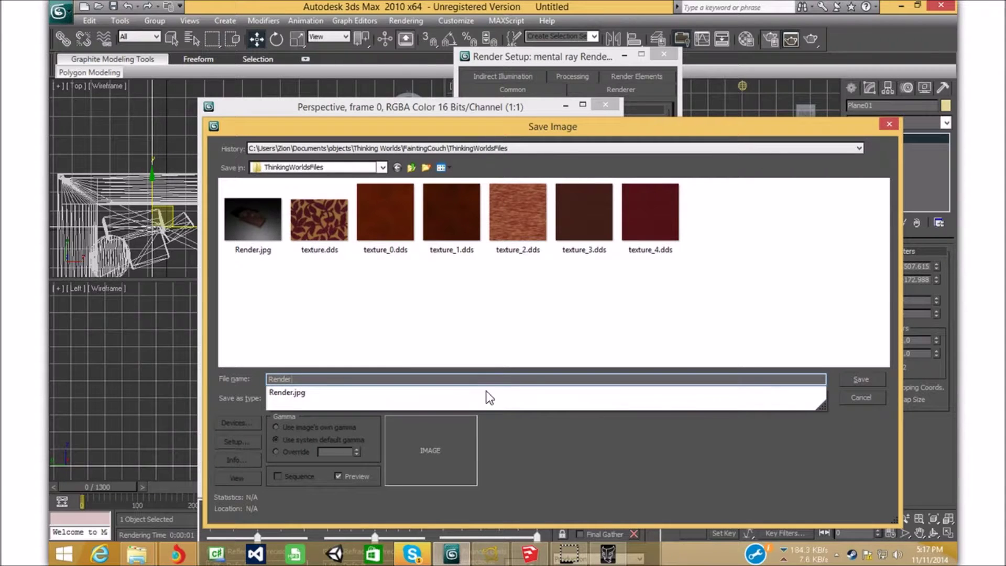
click(586, 461)
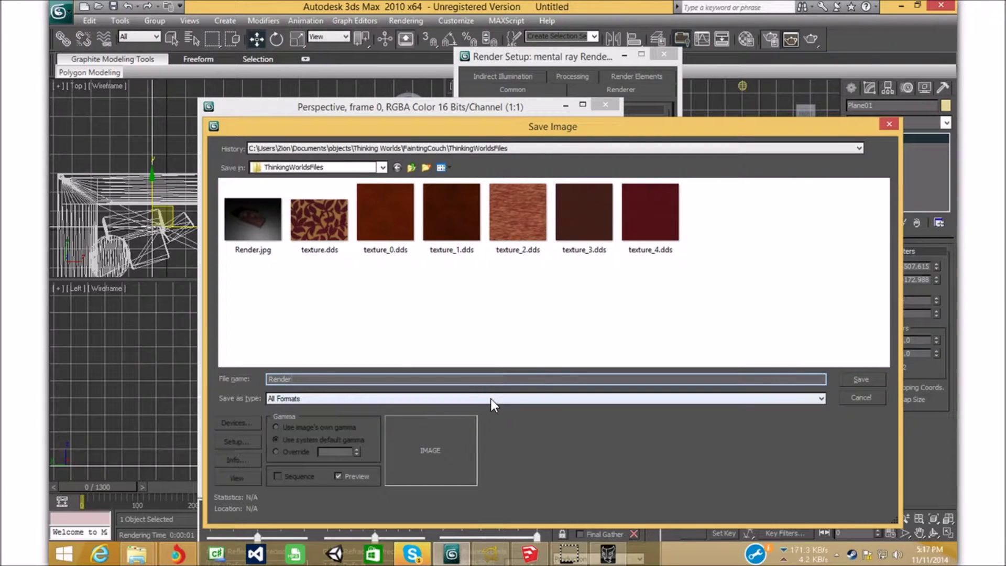
click(489, 403)
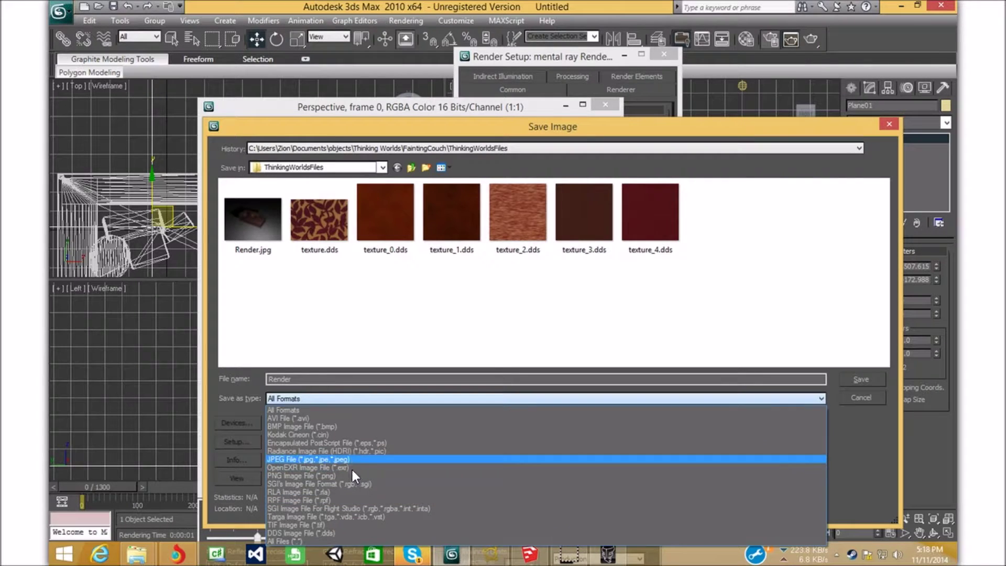
click(338, 533)
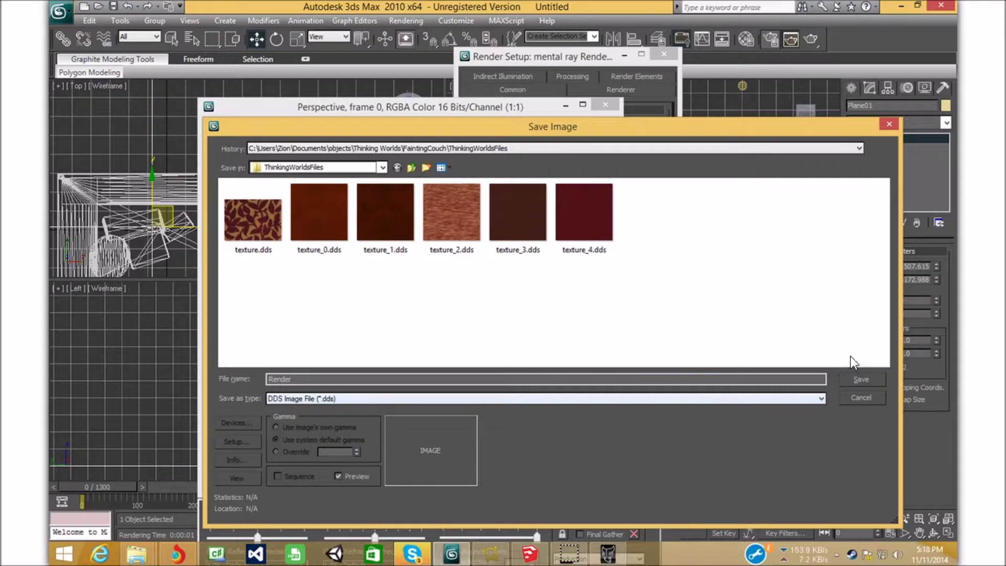
click(858, 381)
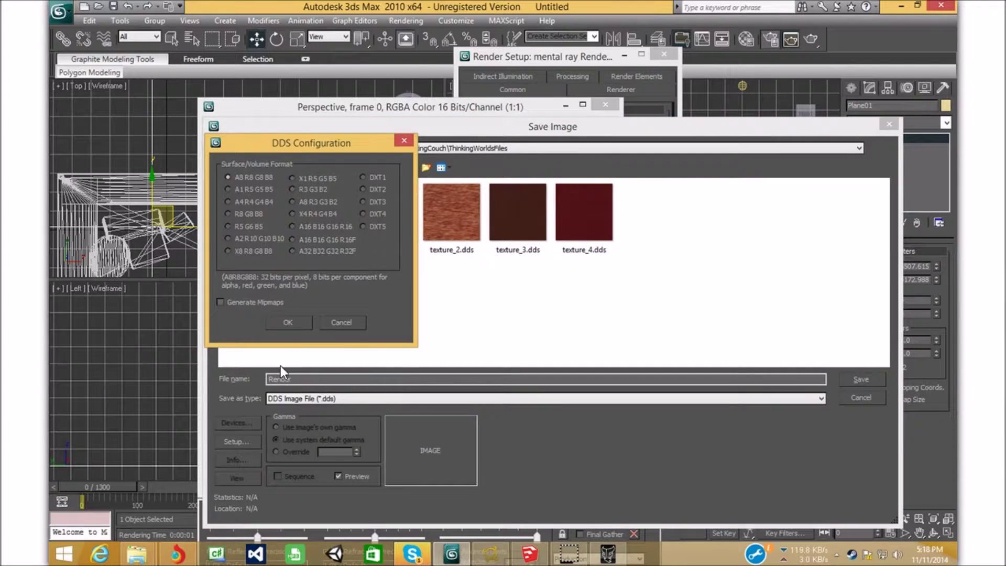
click(286, 322)
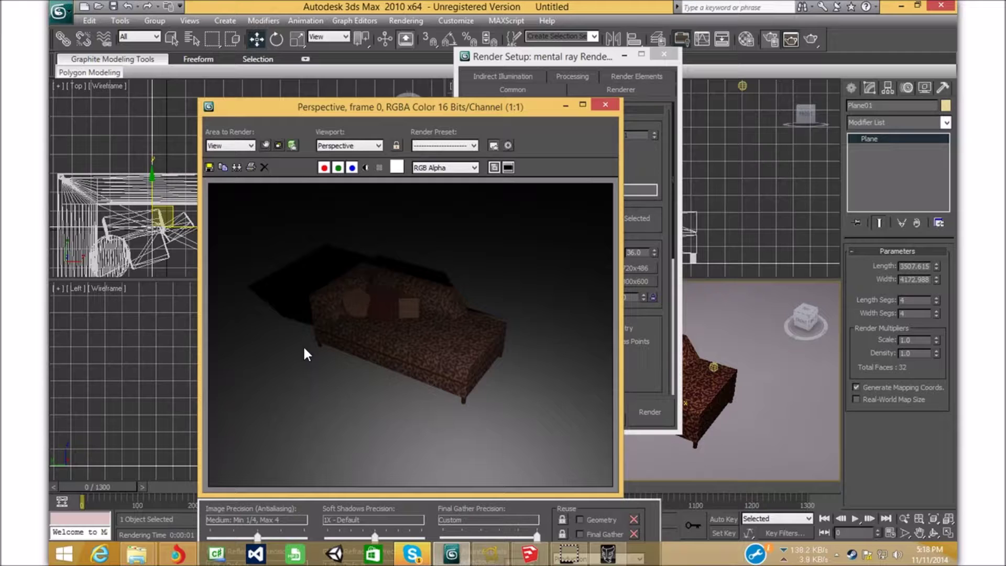
- Close the rendered frame and render setup windows and clear the floor plane selection
click(606, 103)
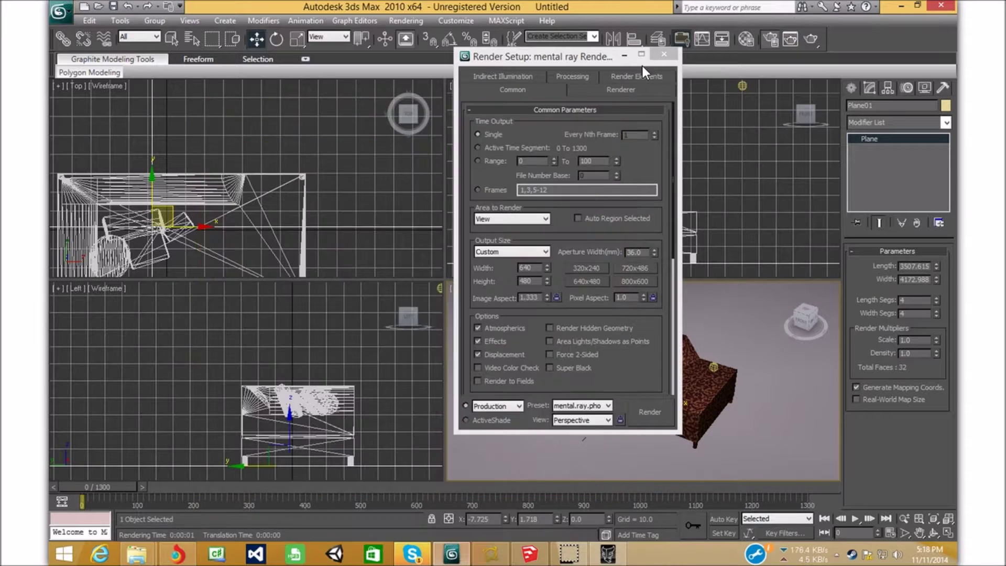
click(662, 54)
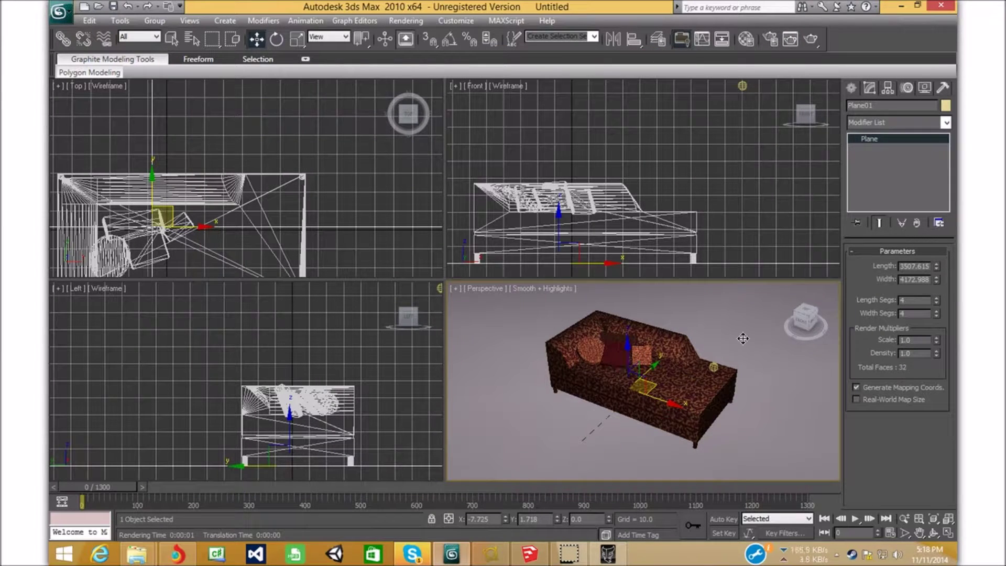
scroll(739, 340, down, 14)
scroll(659, 330, up, 5)
click(705, 305)
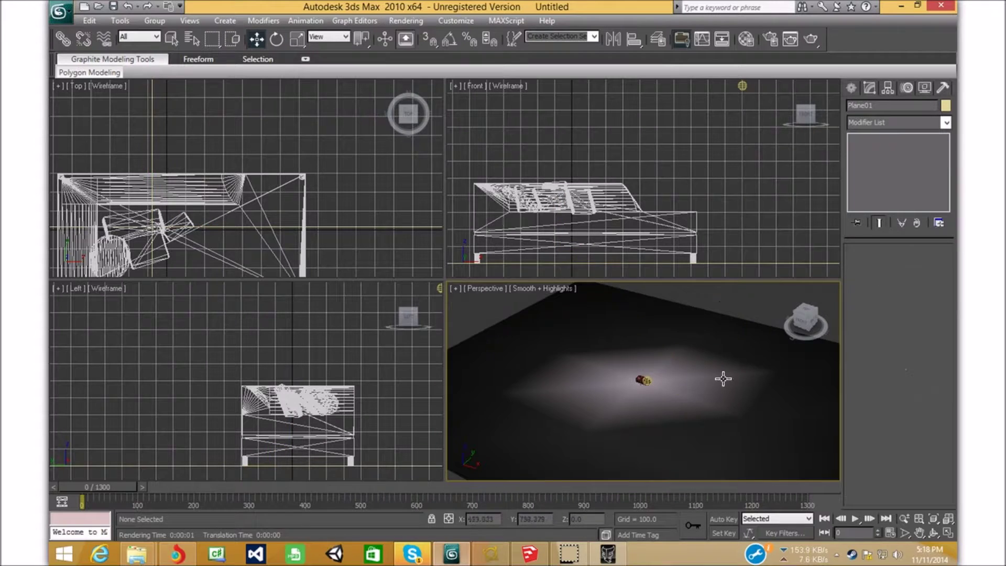
scroll(722, 378, up, 10)
scroll(673, 382, up, 6)
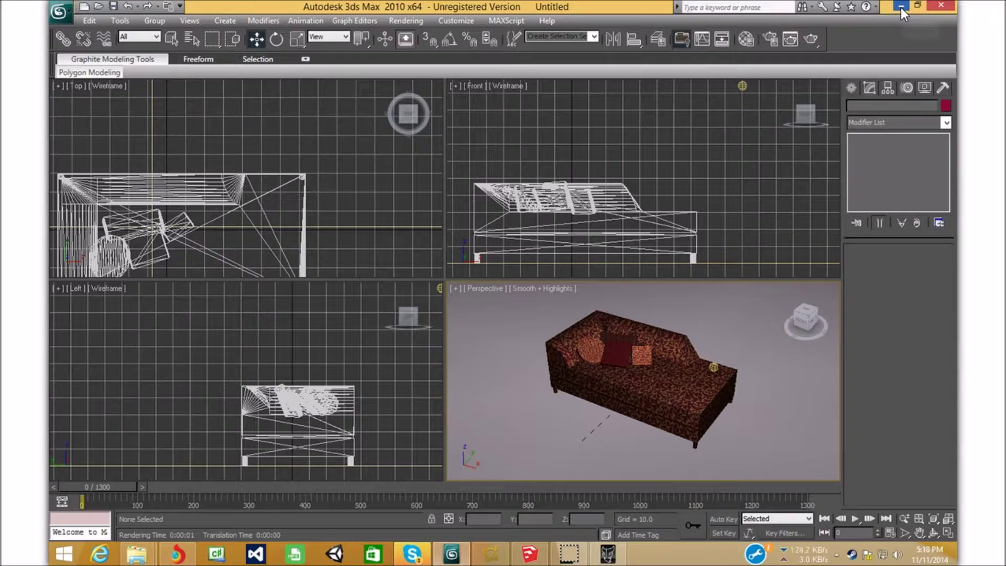
- Minimise 3ds Max and bring up the ThinkingWorldsFiles folder in File Explorer
click(901, 7)
middle_drag(605, 279, 567, 284)
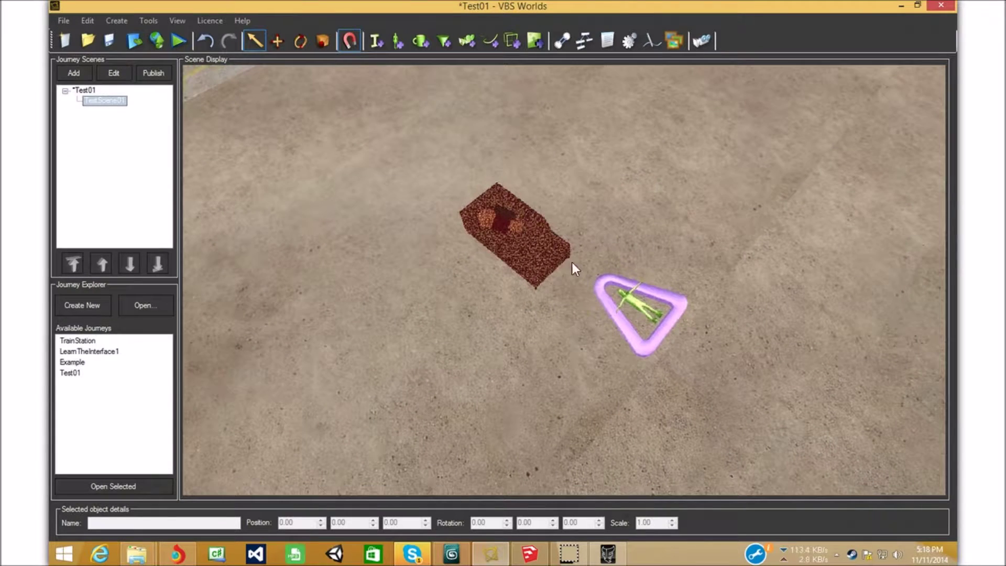
click(138, 554)
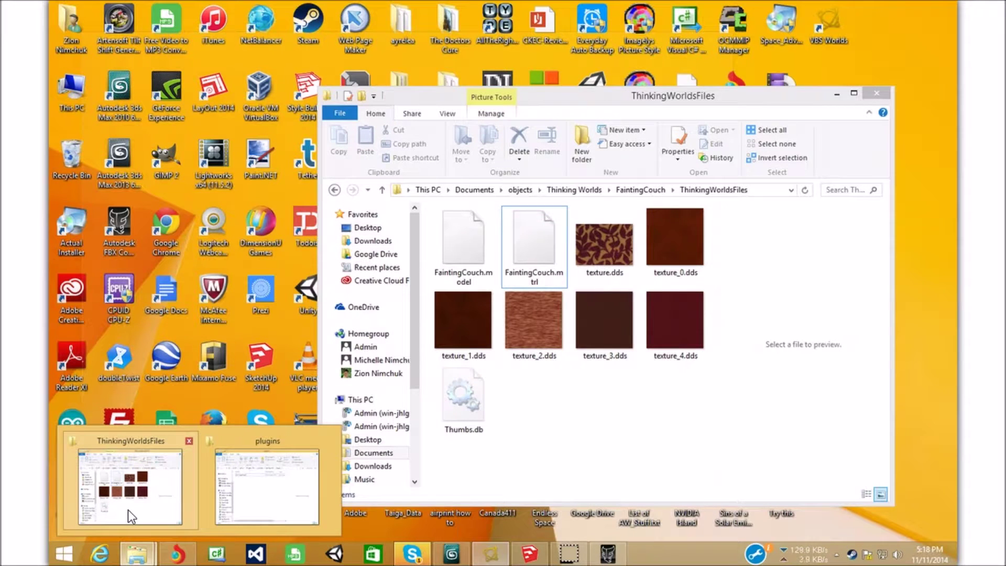
click(128, 511)
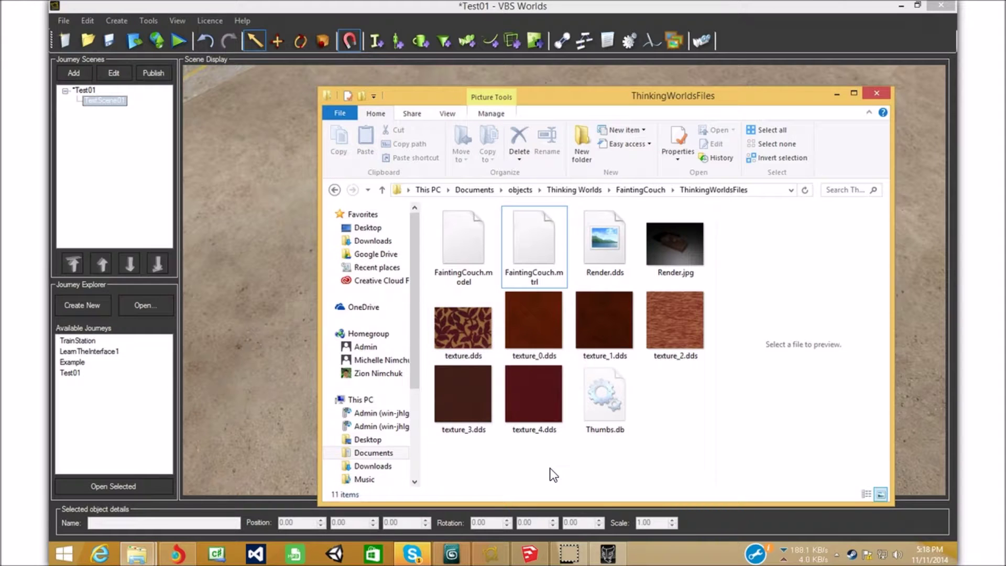
- Open the leaf-patterned texture.dds file in paint.net
click(454, 331)
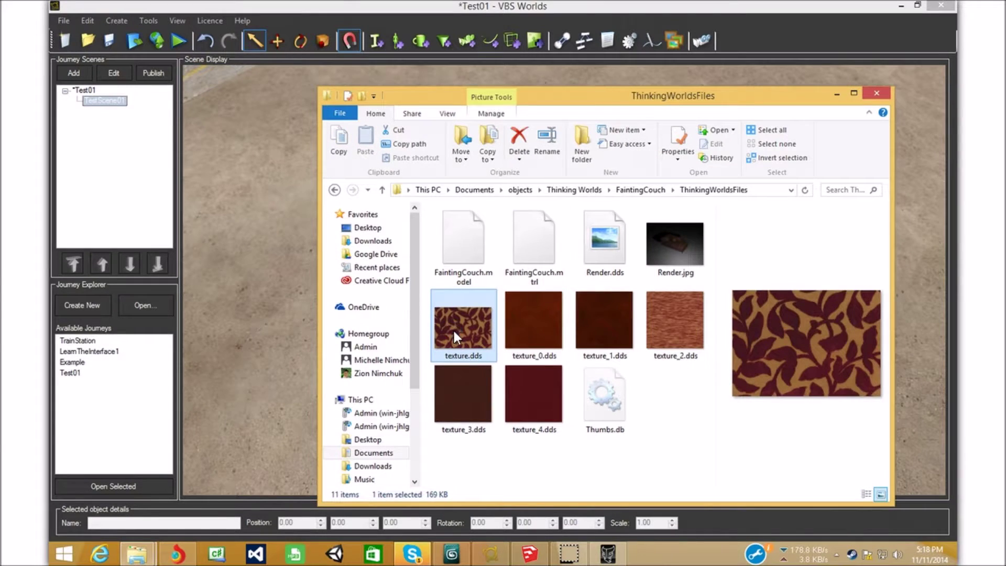
right_click(454, 331)
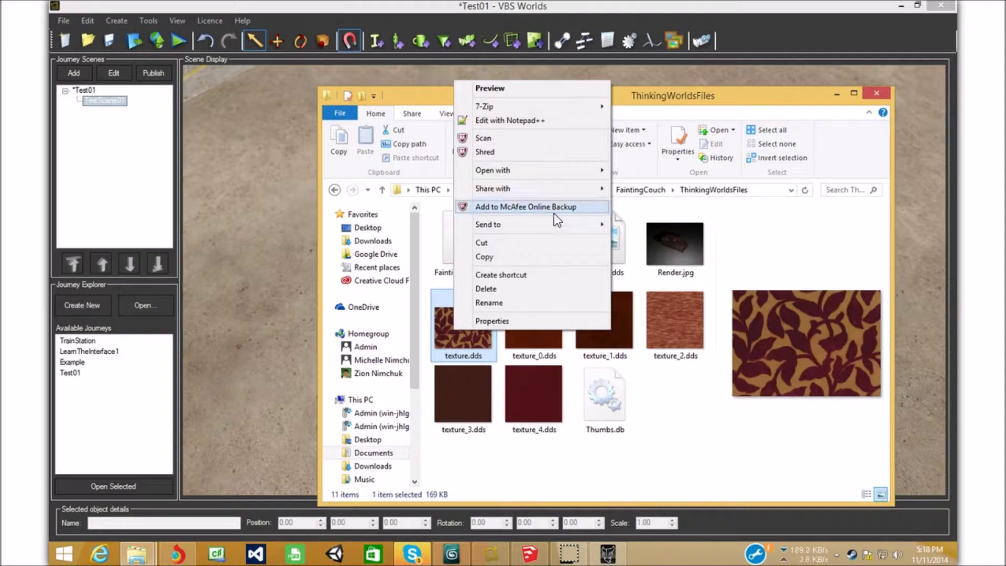
mouse_move(567, 173)
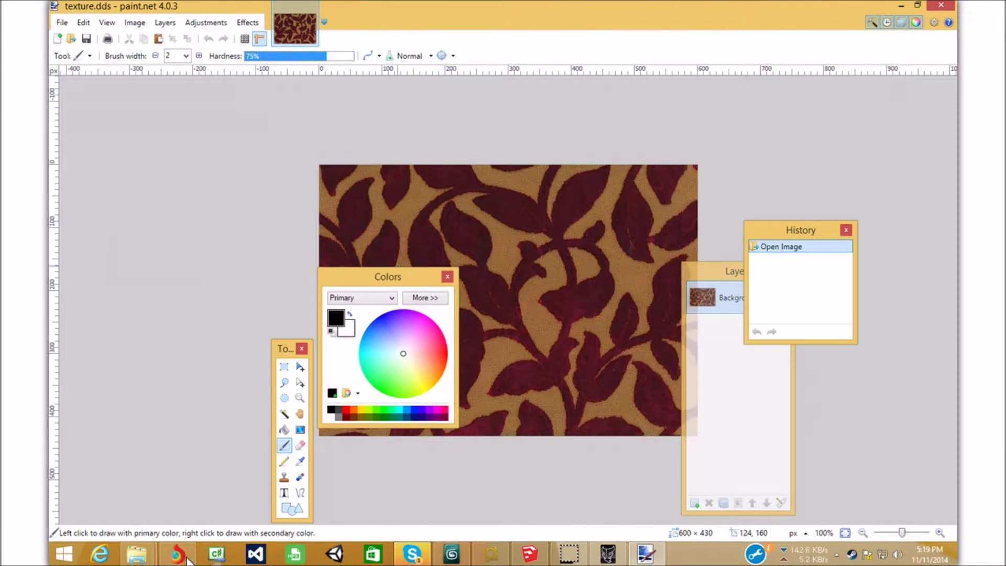
- Switch to the web browser, search for "power of two" in a new tab and open the Wikipedia article
click(166, 560)
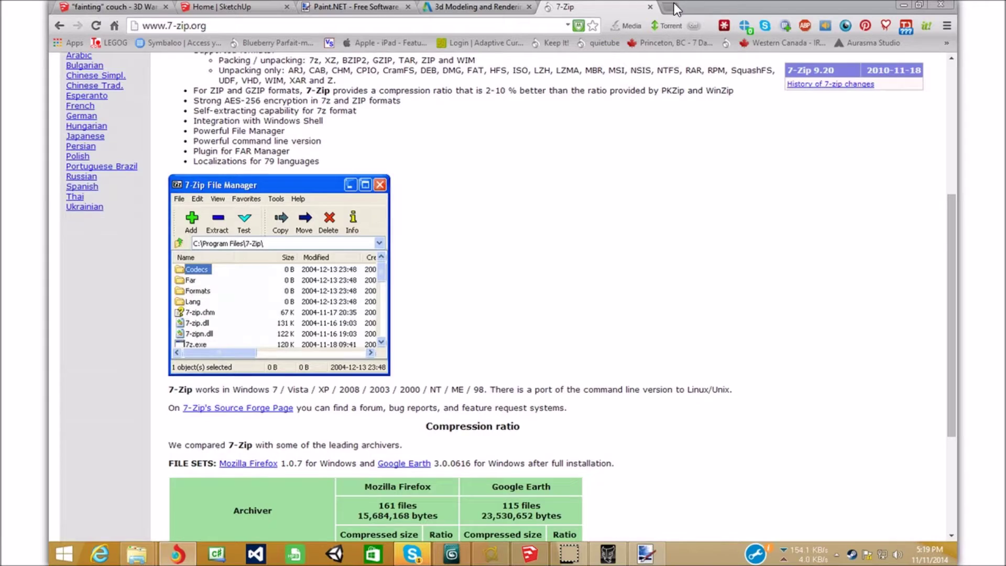
click(670, 6)
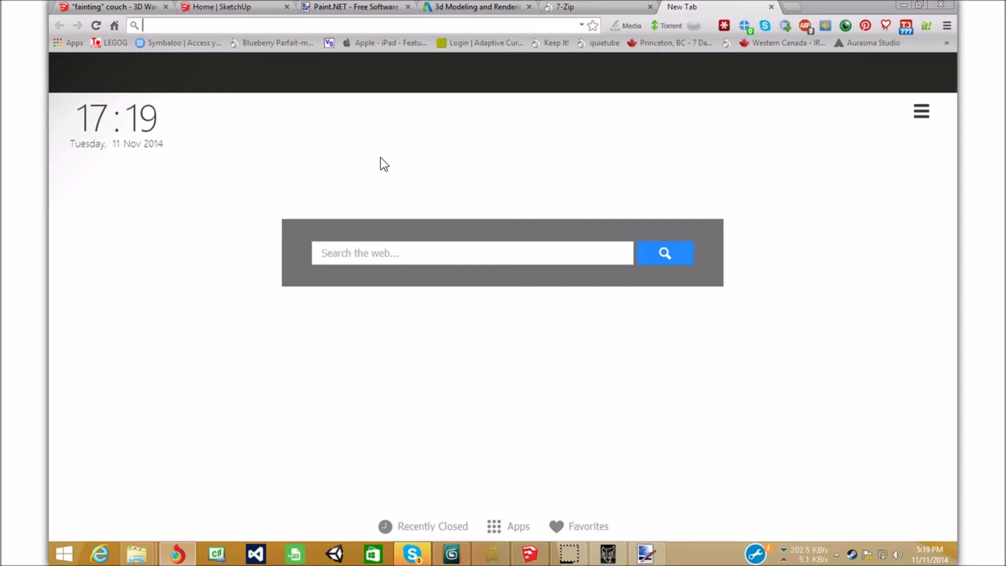
text(power of two)
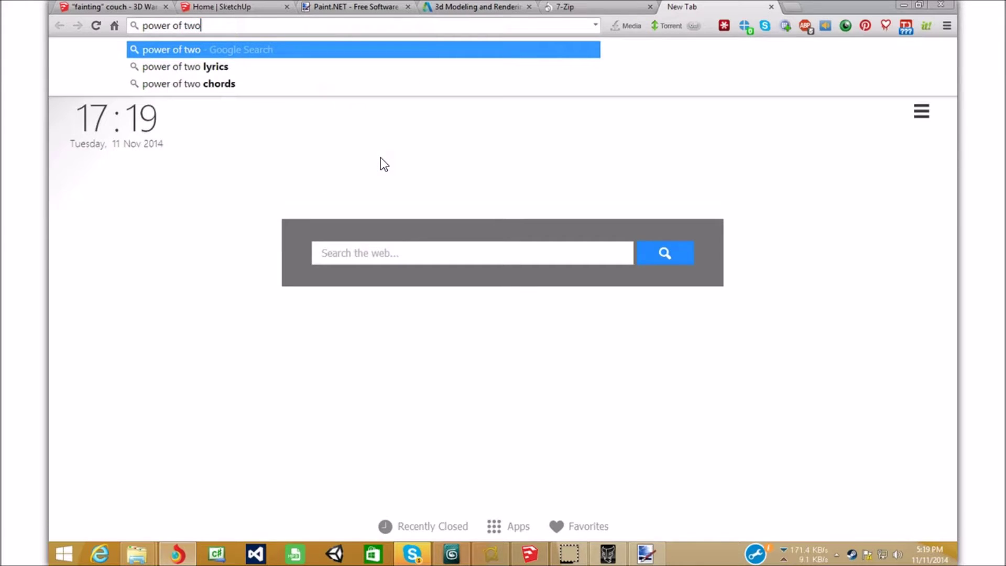
key(Return)
click(287, 169)
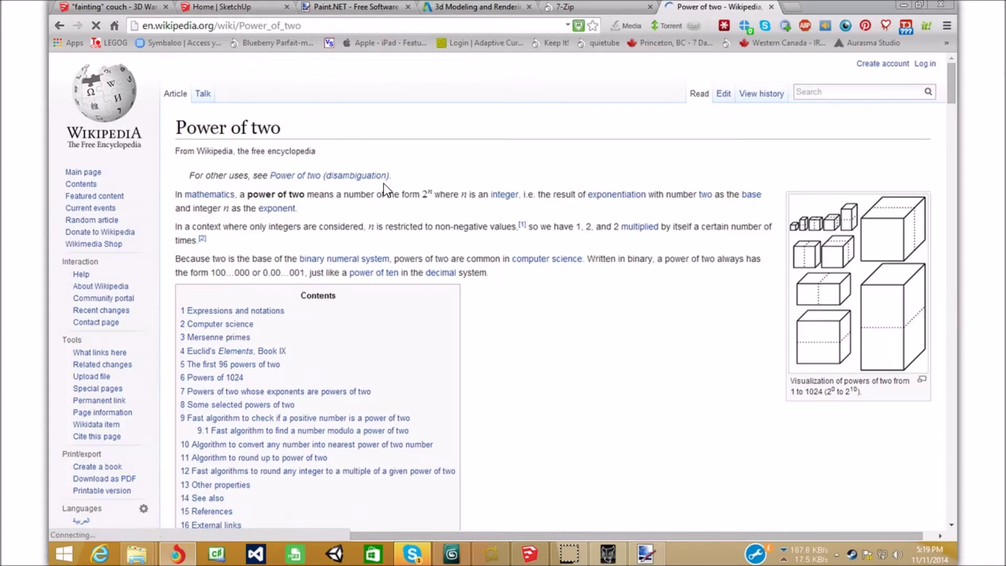
- Examine the table of the first 96 powers of two in the Wikipedia article
scroll(352, 185, down, 20)
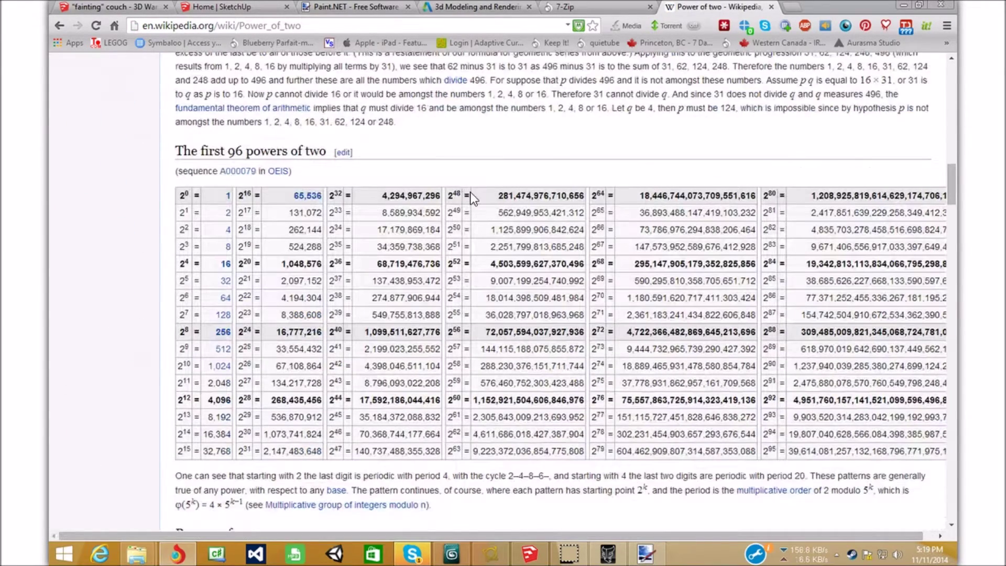
scroll(470, 192, down, 1)
drag(176, 88, 327, 82)
click(411, 85)
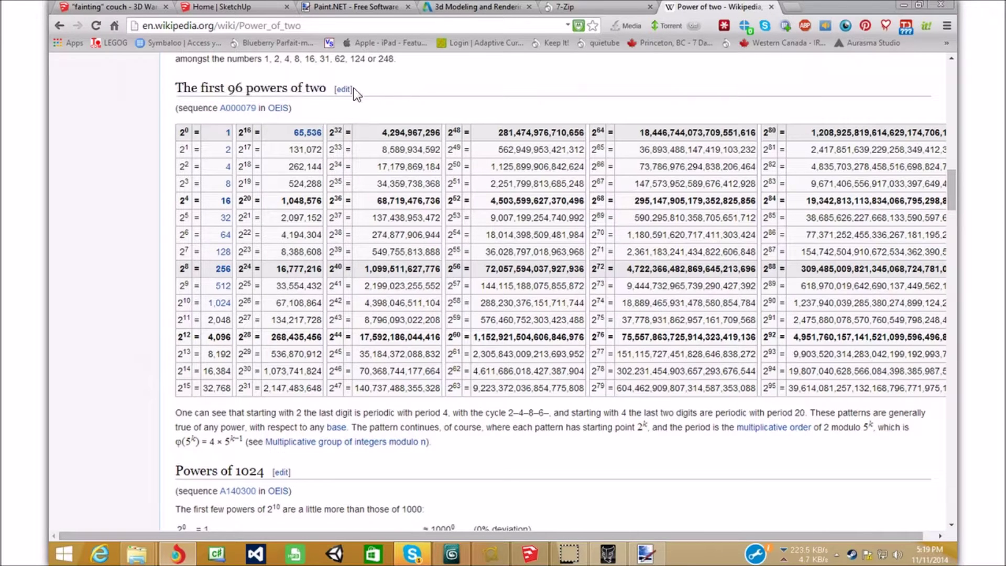
click(340, 25)
click(214, 26)
click(329, 28)
drag(184, 131, 265, 175)
click(268, 179)
- Return to paint.net and move the Layers and History windows clear of the texture image
click(646, 553)
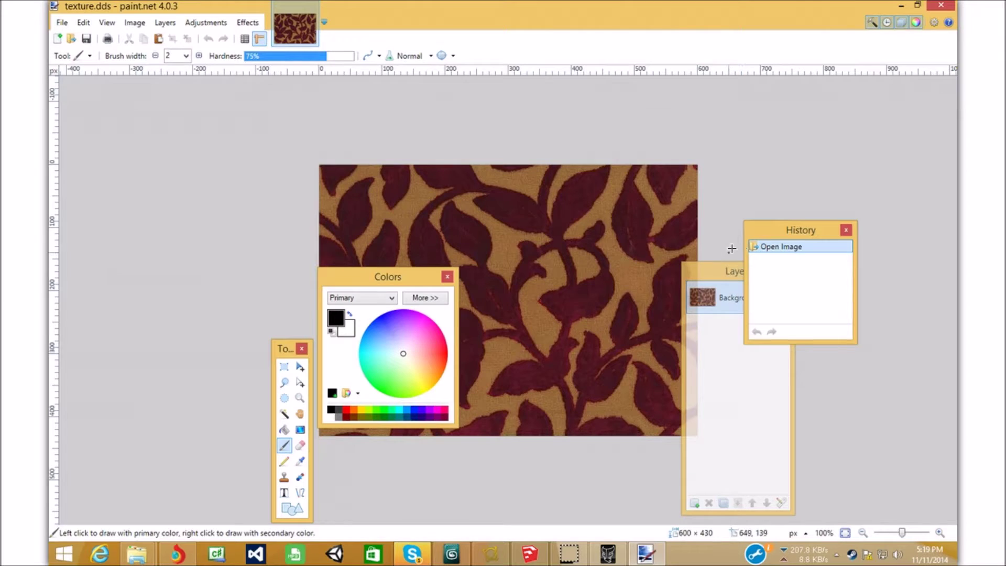
mouse_move(690, 313)
drag(703, 271, 799, 263)
drag(793, 225, 778, 157)
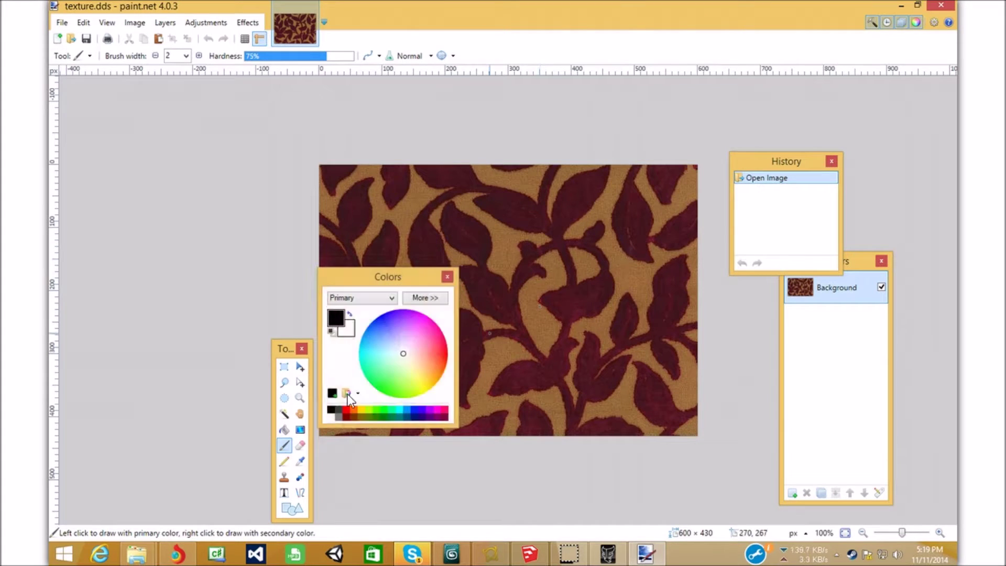
- Compare the texture's pixel dimensions in paint.net with the powers of two listed in the browser
click(178, 553)
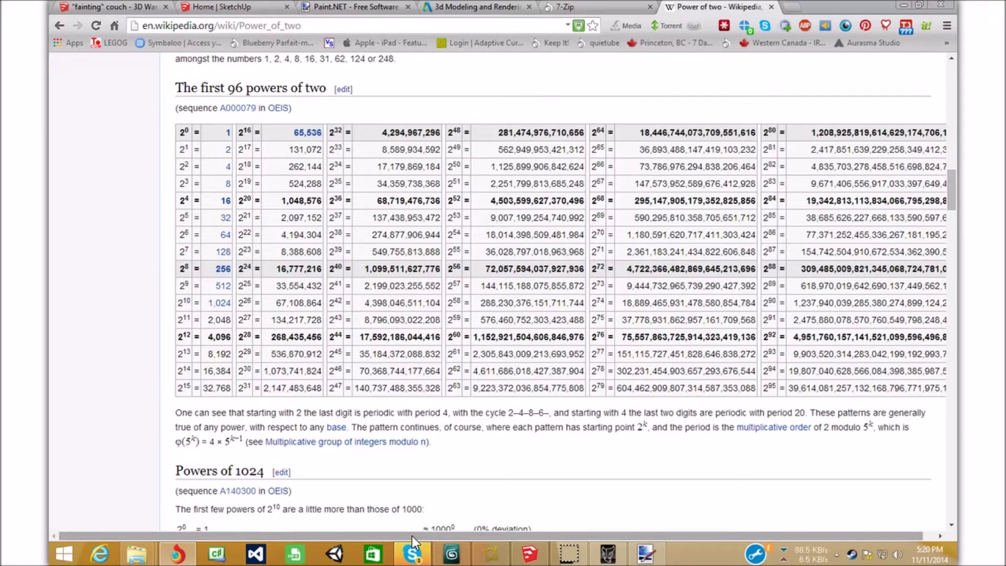
click(646, 552)
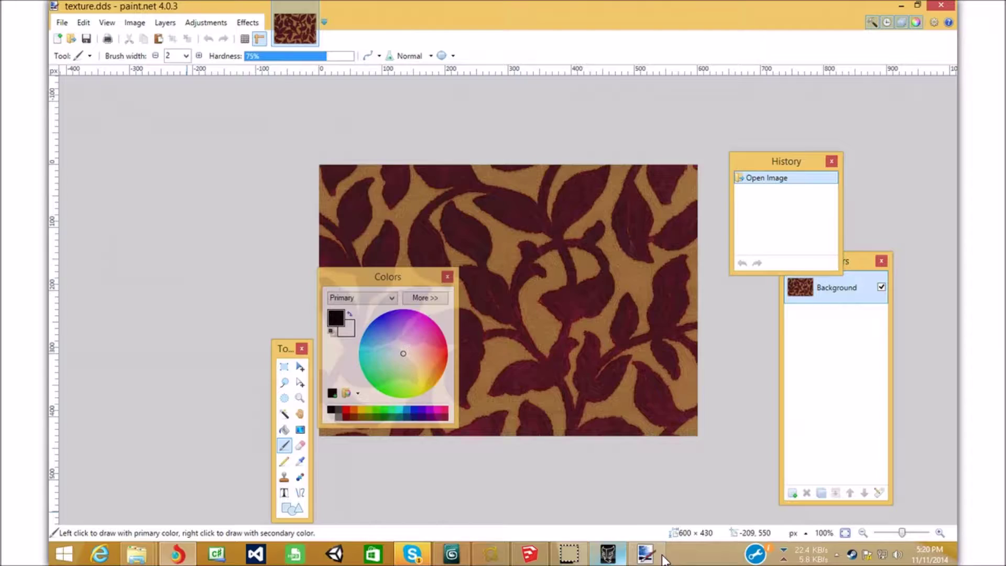
click(178, 553)
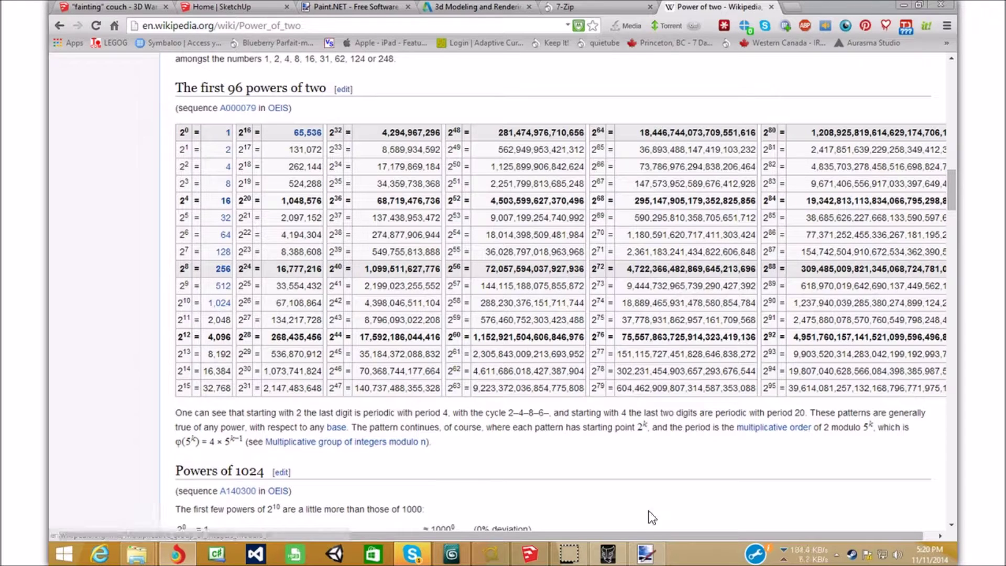
click(646, 553)
- Start resizing the texture by absolute size with Maintain aspect ratio off and set the width to 512 pixels
click(163, 23)
mouse_move(143, 22)
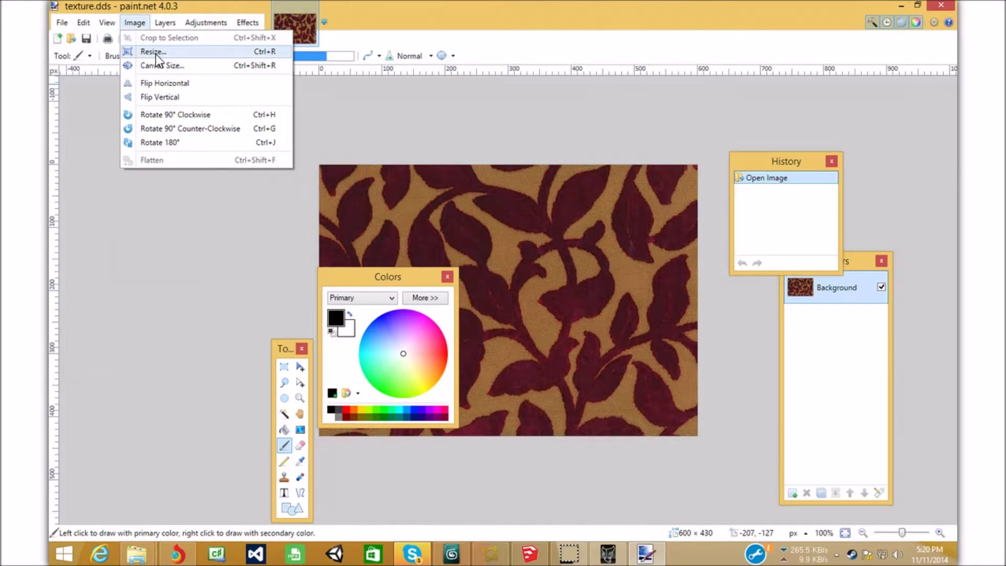
click(156, 51)
mouse_move(489, 150)
mouse_down()
mouse_move(554, 146)
mouse_move(482, 142)
mouse_up()
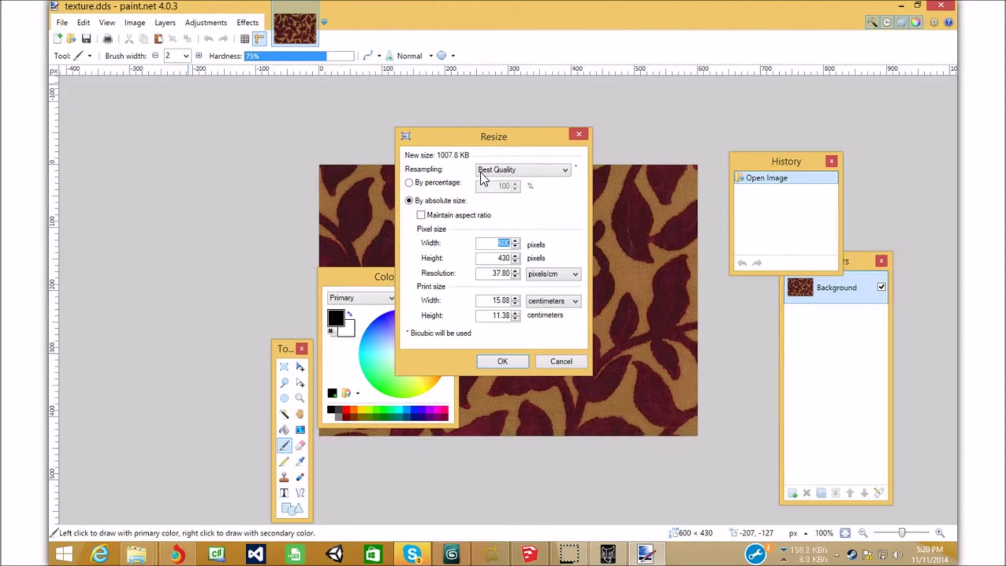
click(487, 243)
click(188, 559)
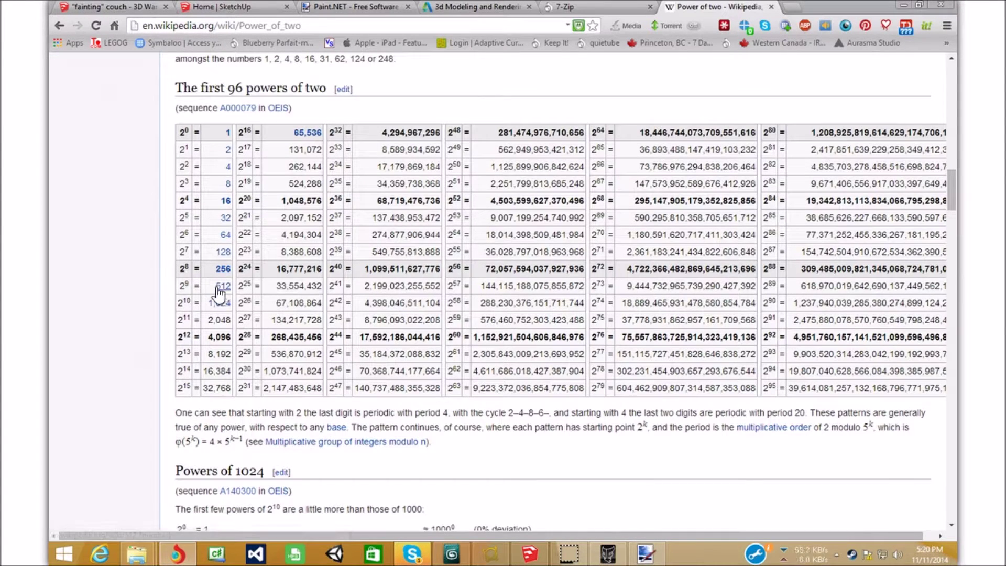
click(649, 551)
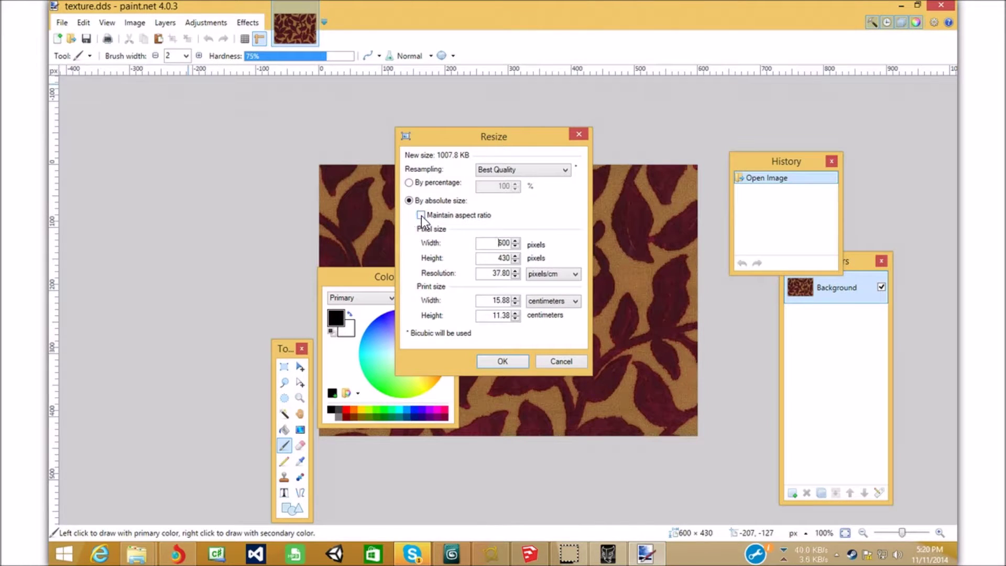
drag(492, 244, 555, 244)
click(421, 215)
text(512)
key(Tab)
- Check the powers-of-two table in the browser, set the texture's height to 512 pixels in paint.net, and apply the resize
click(177, 554)
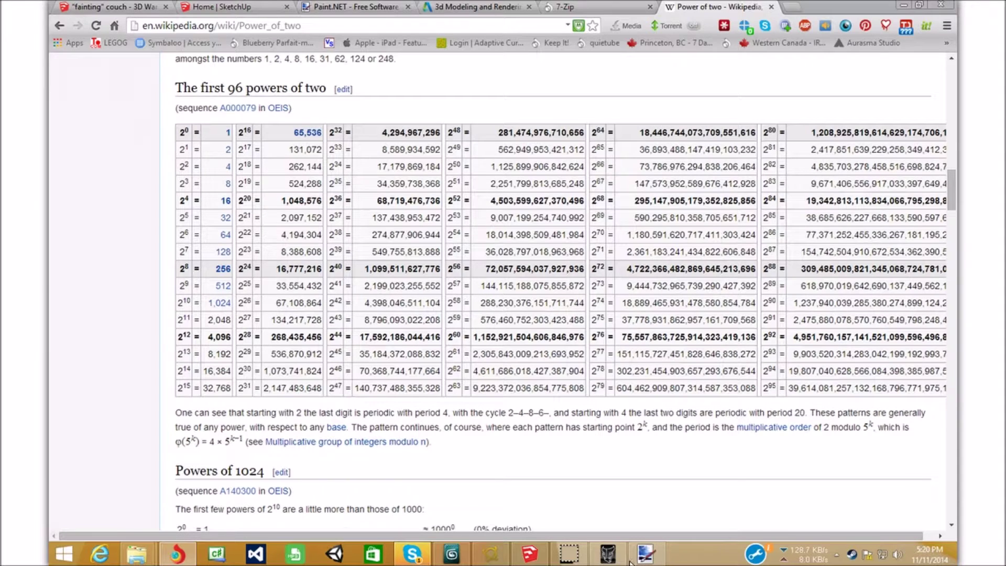
click(646, 553)
text(512)
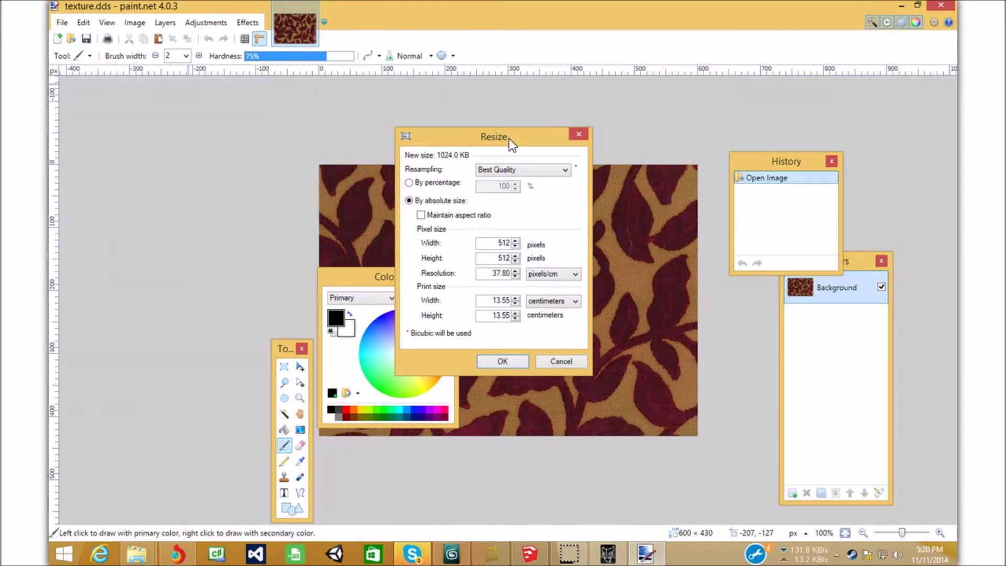
drag(508, 138, 548, 131)
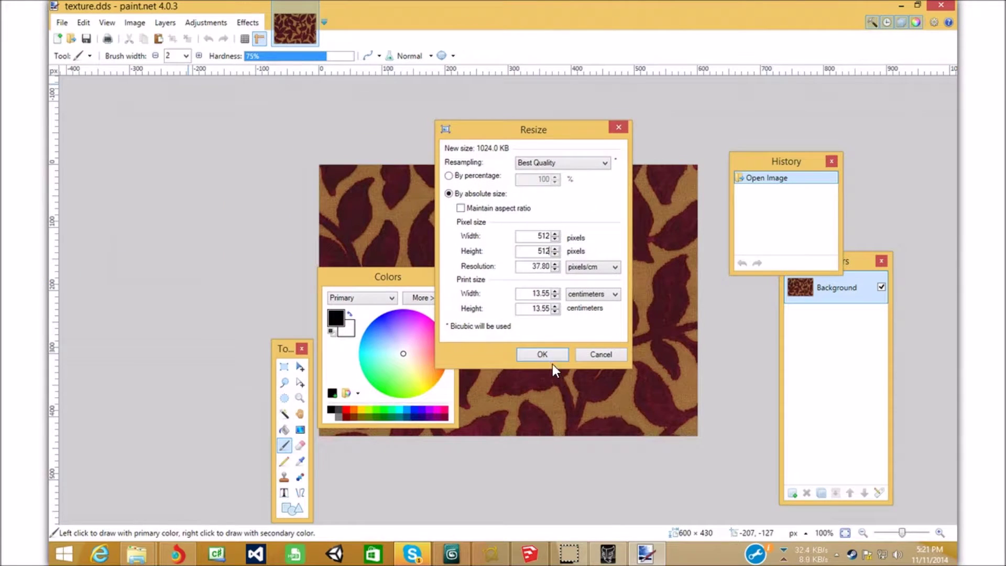
click(541, 355)
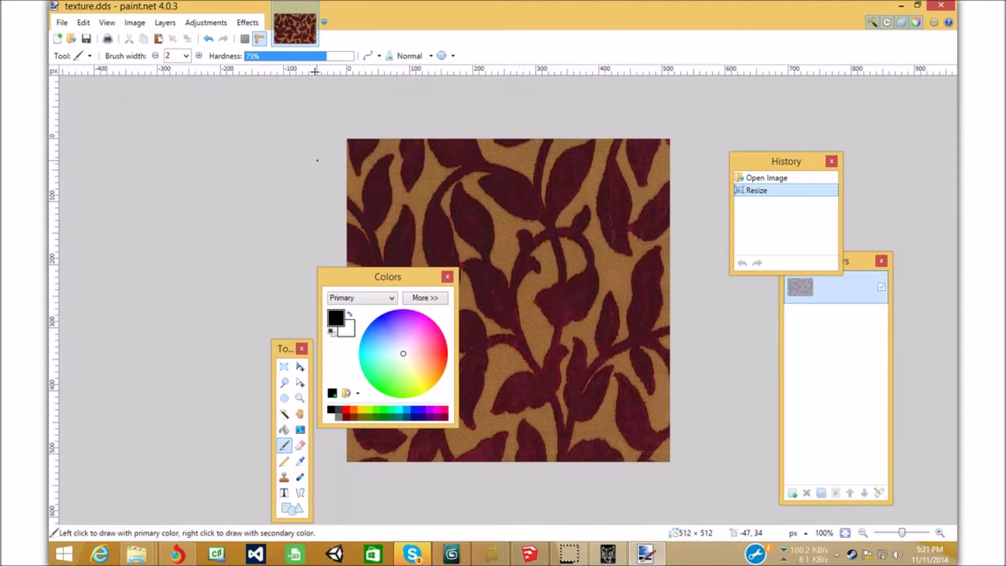
- Save the resized texture.dds with the DXT1 (Opaque/1-bit Alpha) format and Cluster fit compression, and close paint.net
click(62, 21)
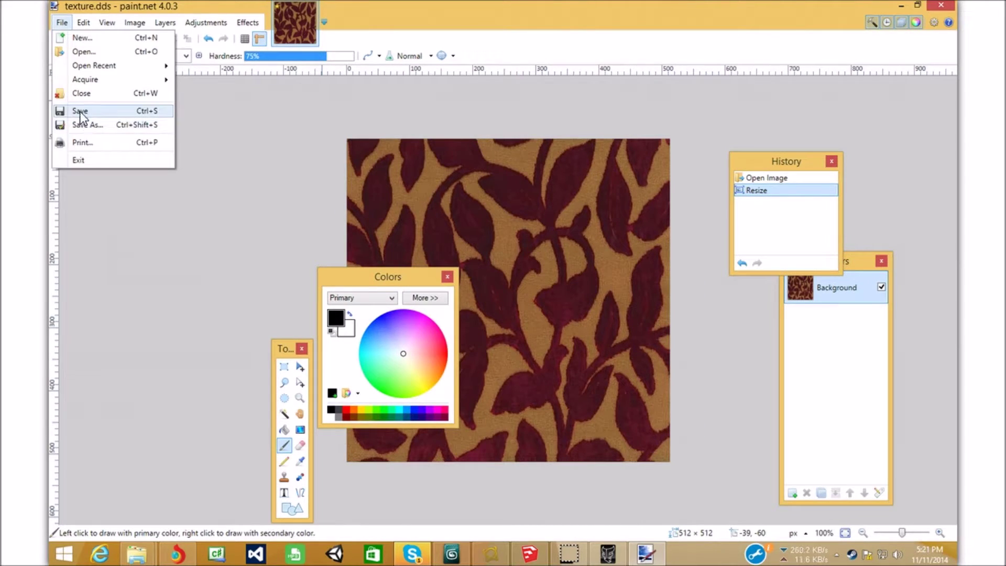
click(80, 111)
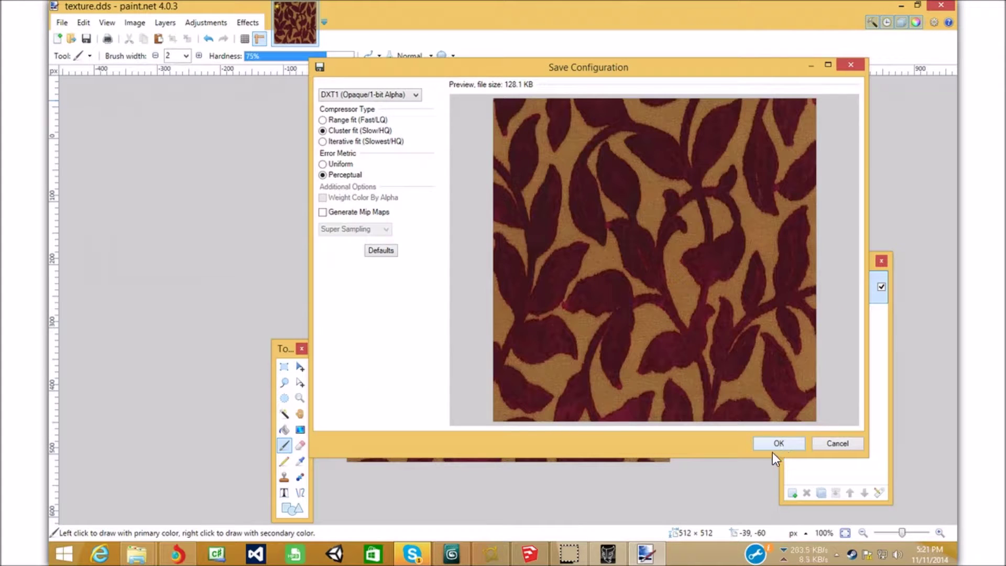
click(767, 444)
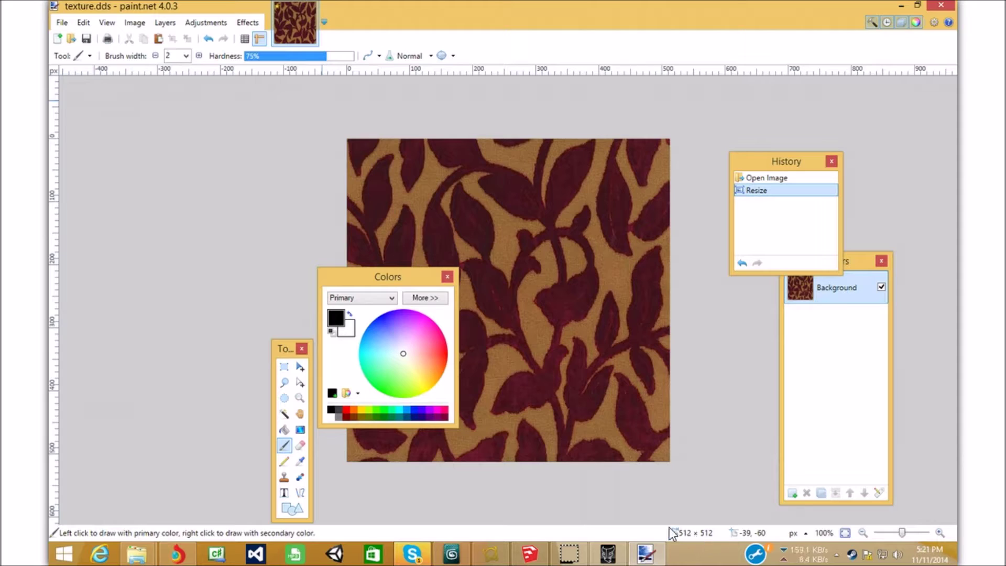
click(944, 7)
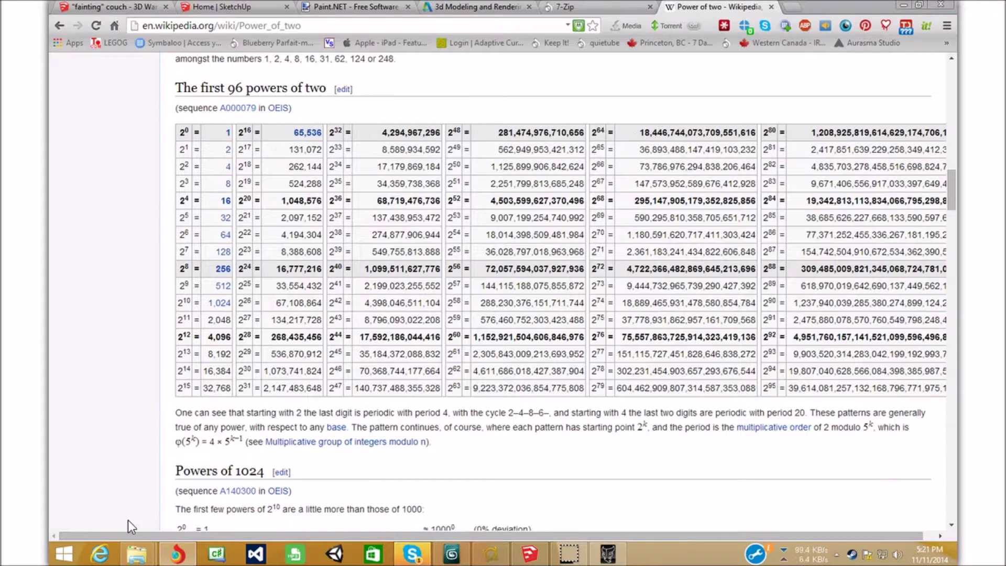
- Return to the ThinkingWorldsFiles folder and open texture_0.dds in paint.net
mouse_move(137, 554)
click(148, 505)
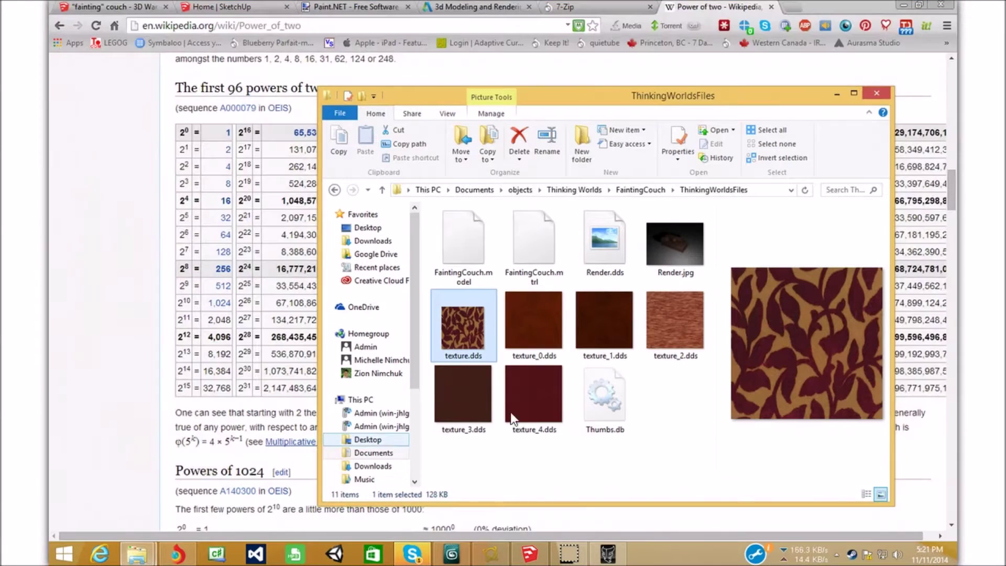
click(537, 447)
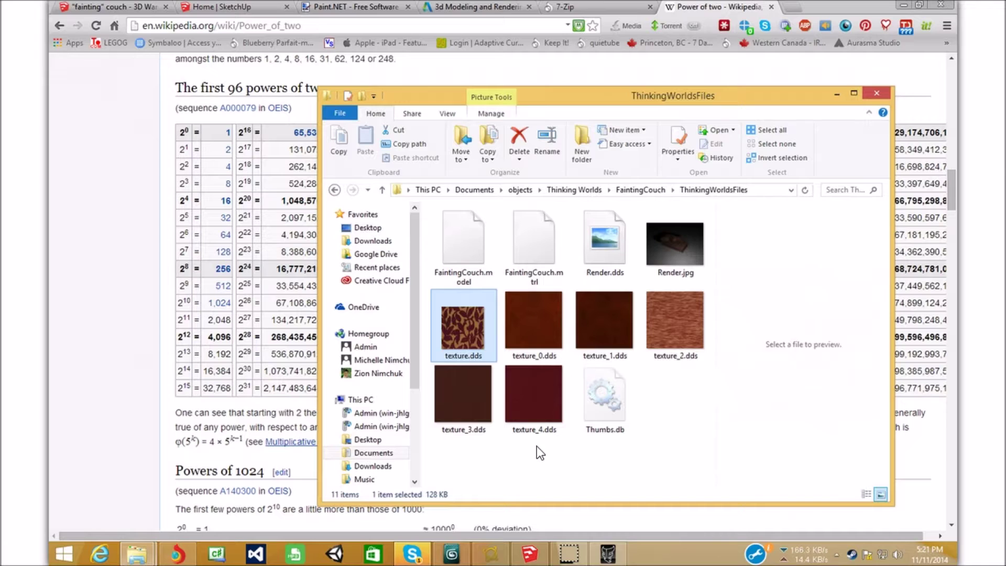
click(529, 328)
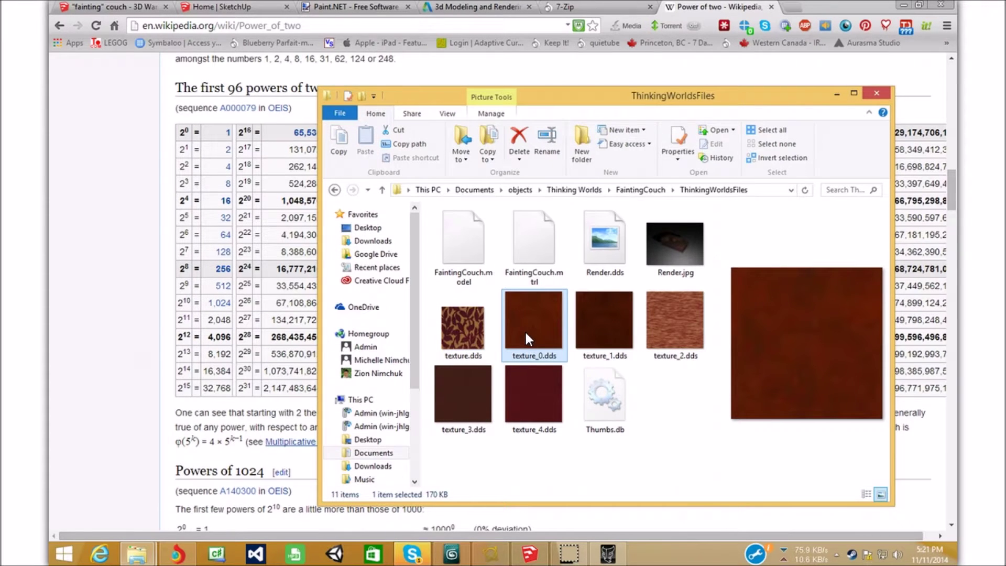
right_click(526, 331)
mouse_move(665, 173)
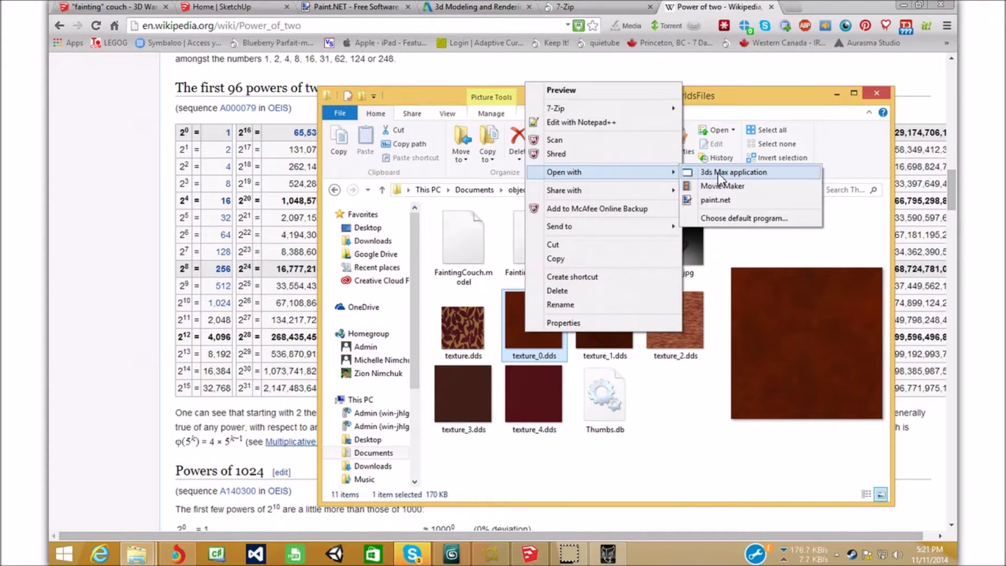
click(733, 201)
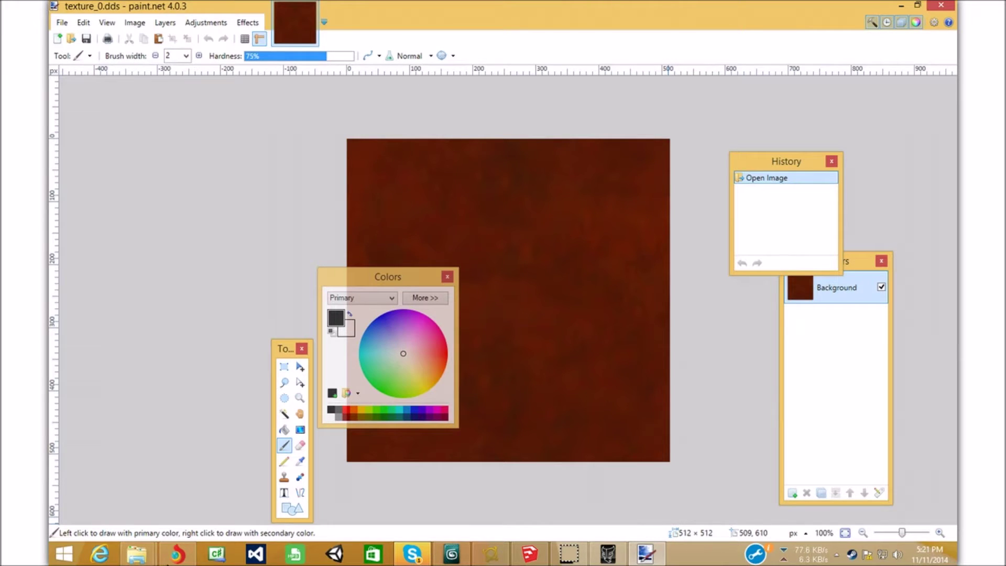
- Compare the pixel dimensions of texture_0.dds with the powers-of-two table in the browser, and close paint.net
click(173, 555)
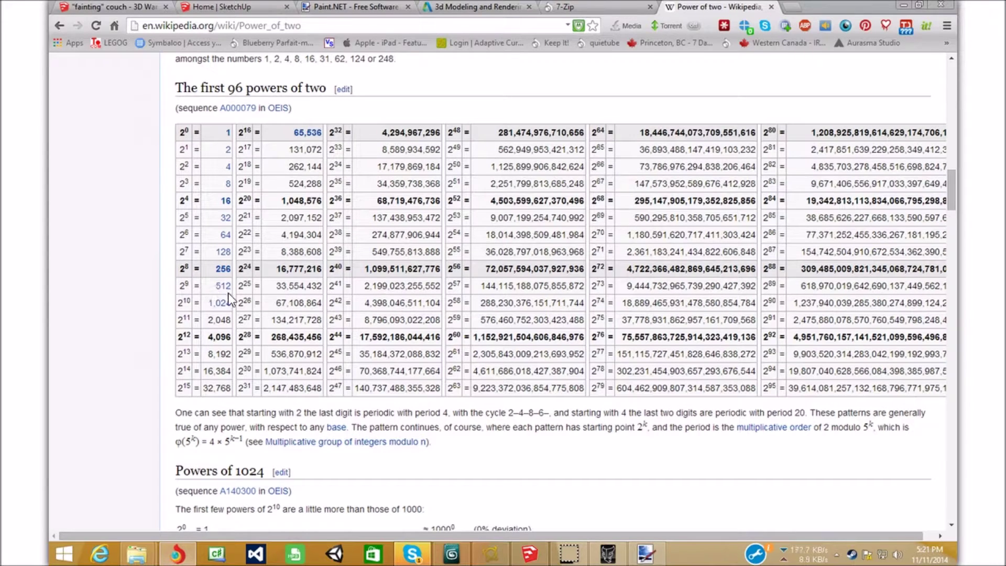
click(646, 554)
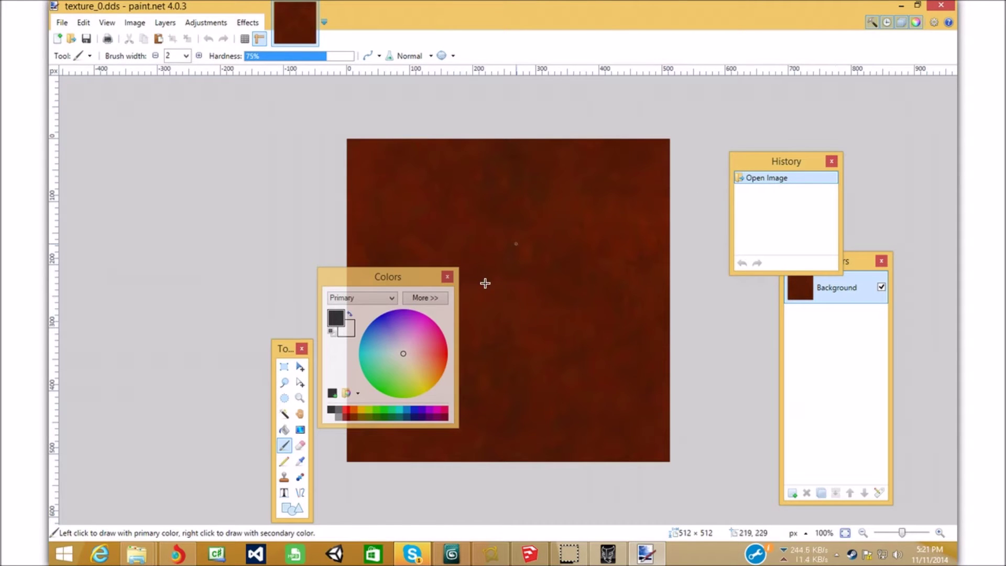
click(937, 5)
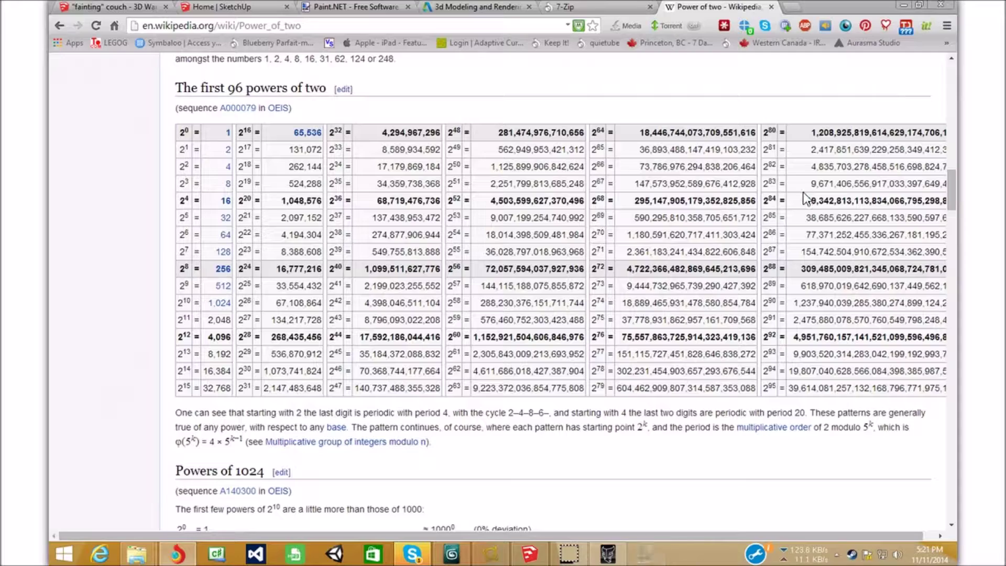
- Open texture_1.dds from the ThinkingWorldsFiles folder in paint.net to check its pixel dimensions, and close it
mouse_move(136, 554)
click(142, 481)
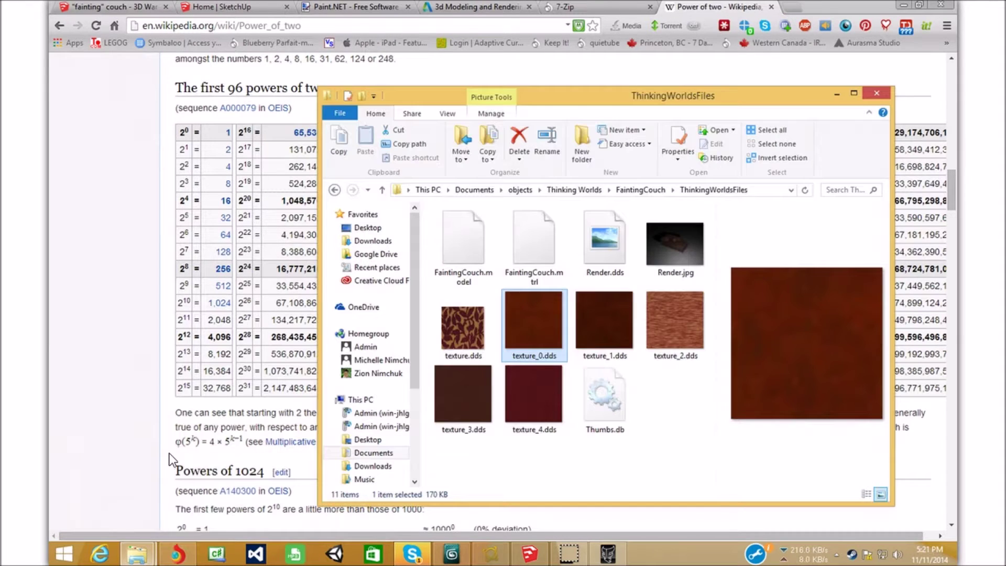
click(605, 327)
right_click(605, 327)
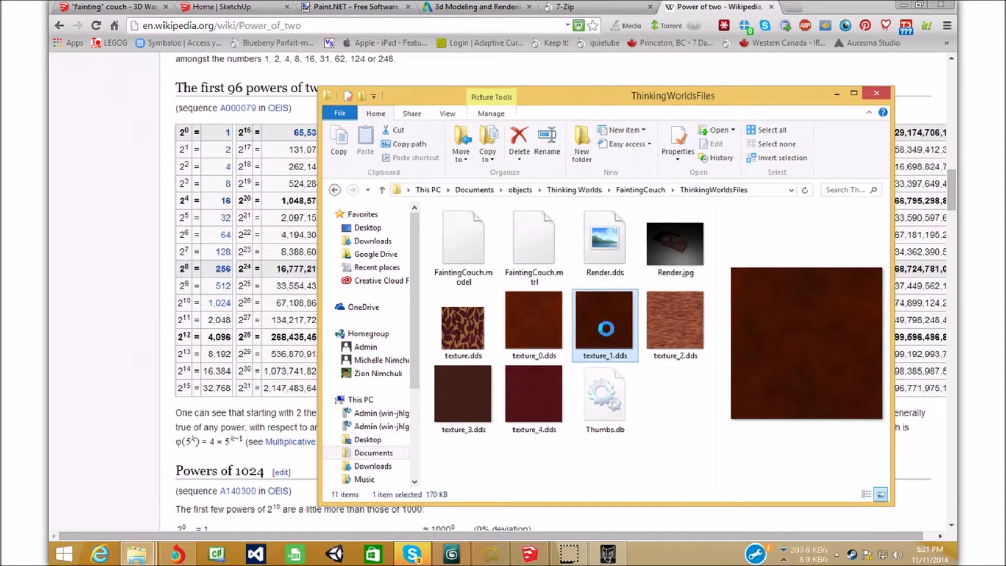
mouse_move(738, 166)
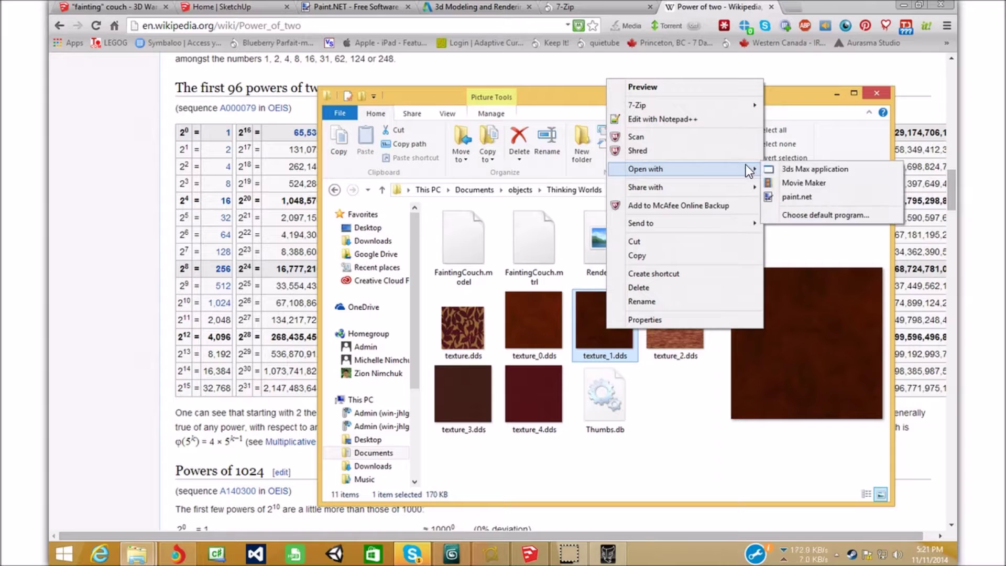
click(774, 197)
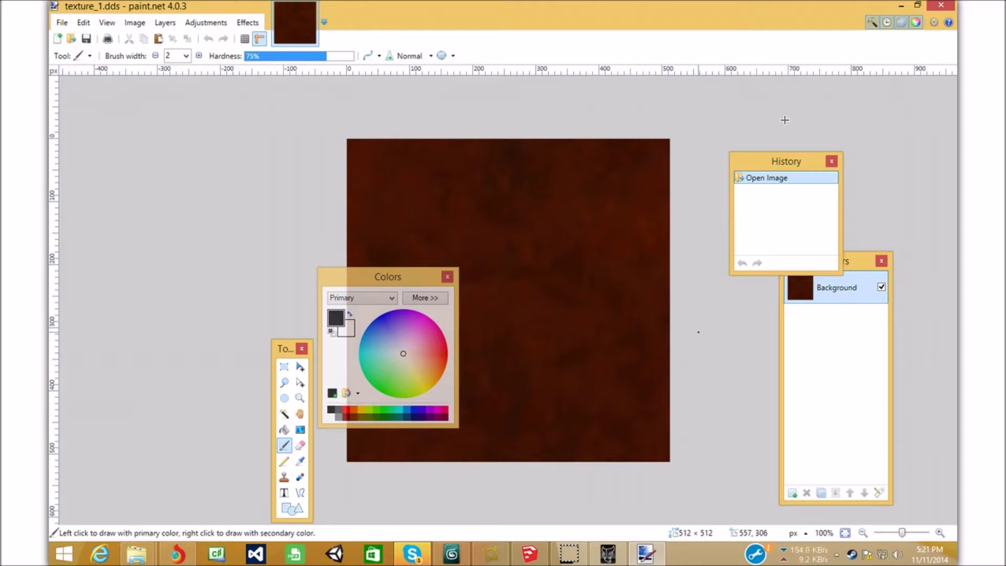
click(941, 4)
- Open texture_2.dds from the ThinkingWorldsFiles folder in paint.net
click(667, 315)
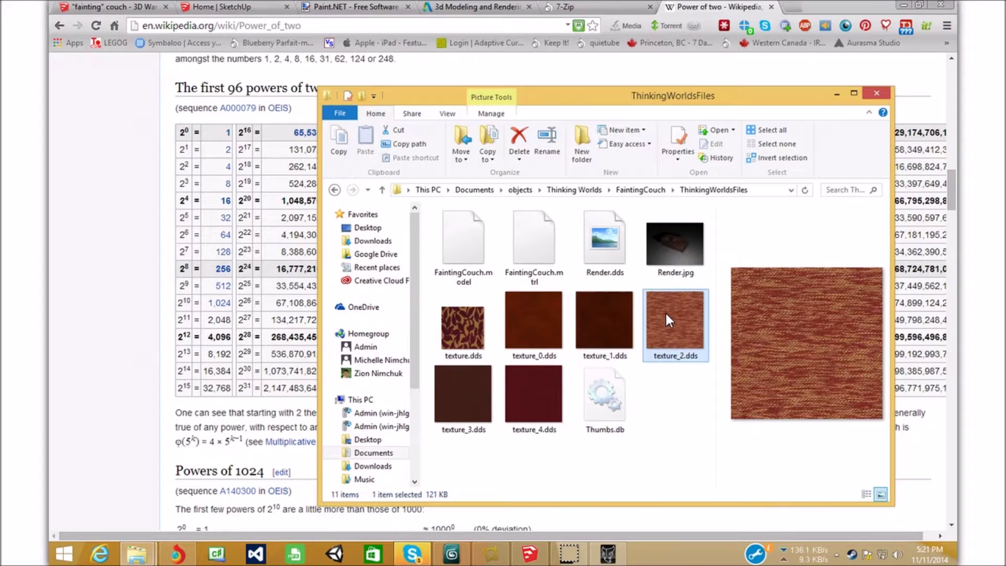
right_click(665, 313)
mouse_move(681, 159)
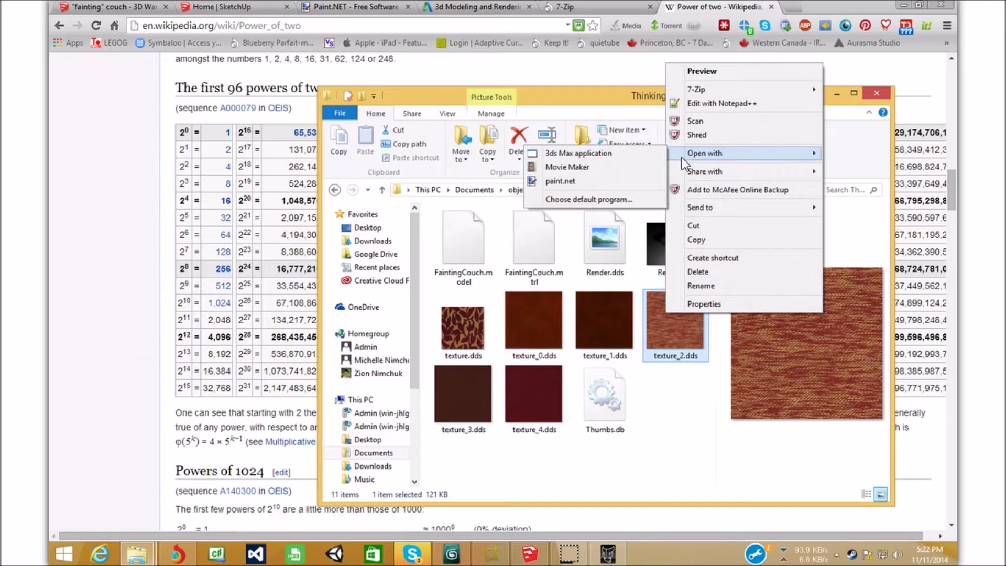
click(601, 183)
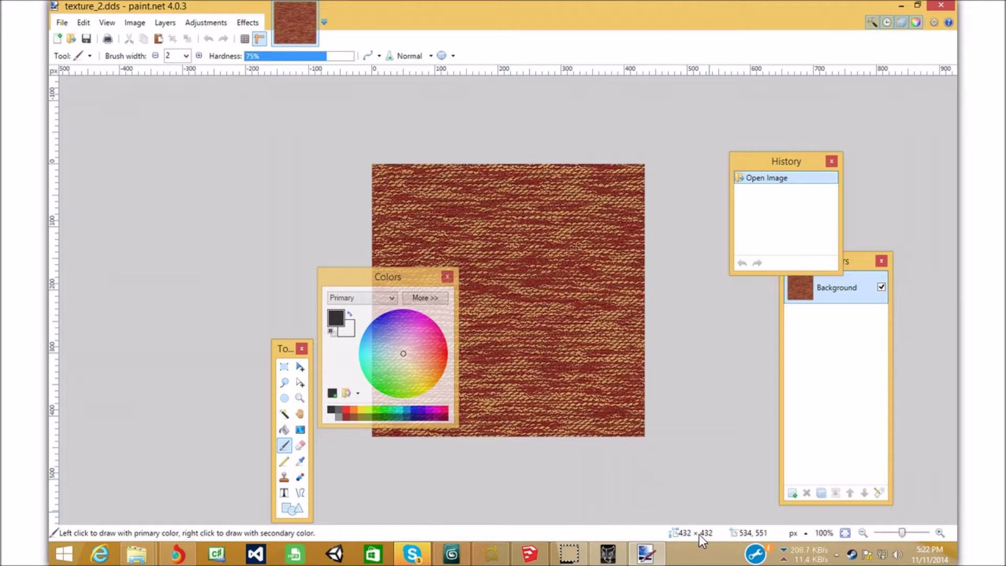
- Resize the texture_2.dds image by absolute size to 512 by 512 pixels
click(133, 23)
click(153, 51)
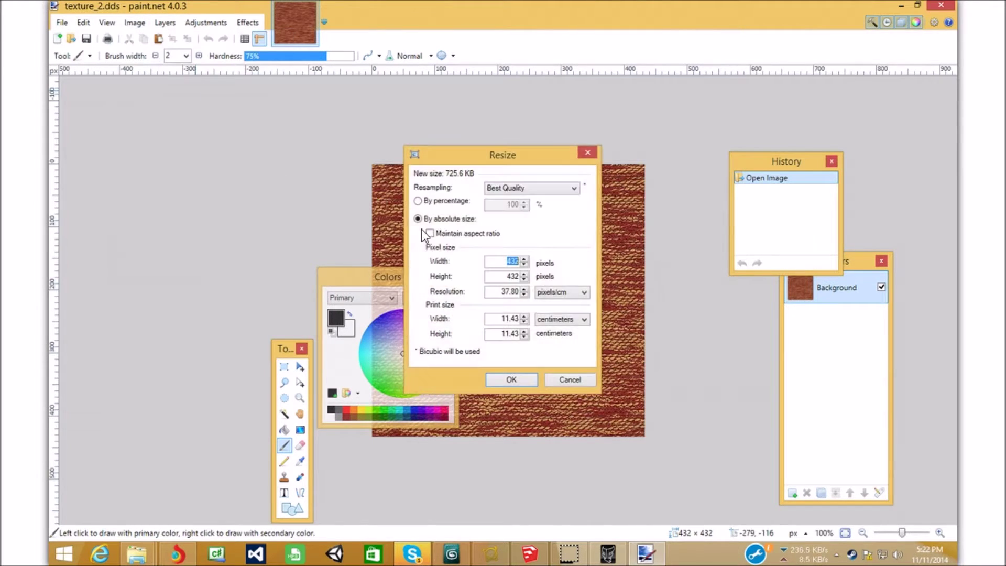
text(5)
text(2)
key(Tab)
text(512)
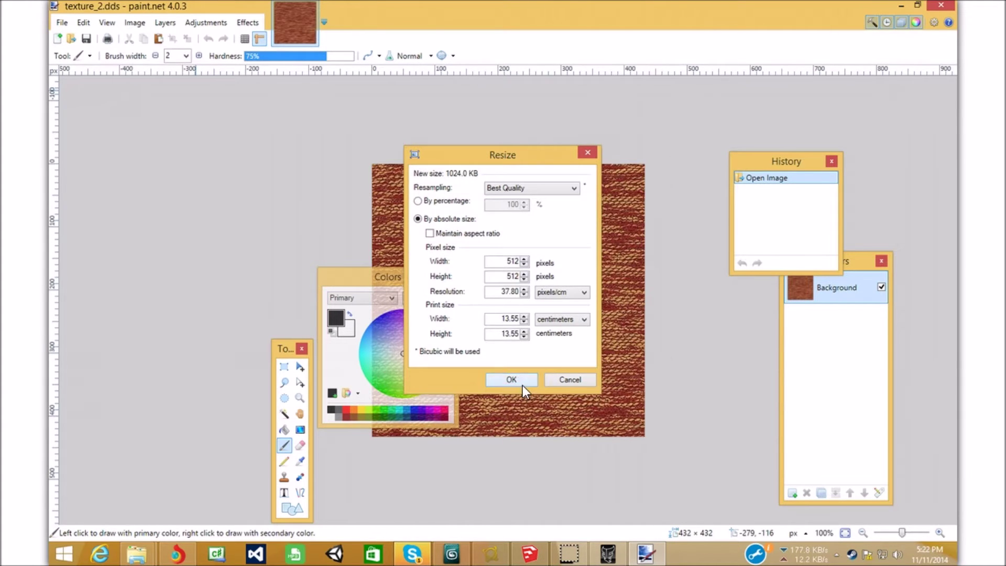
click(523, 383)
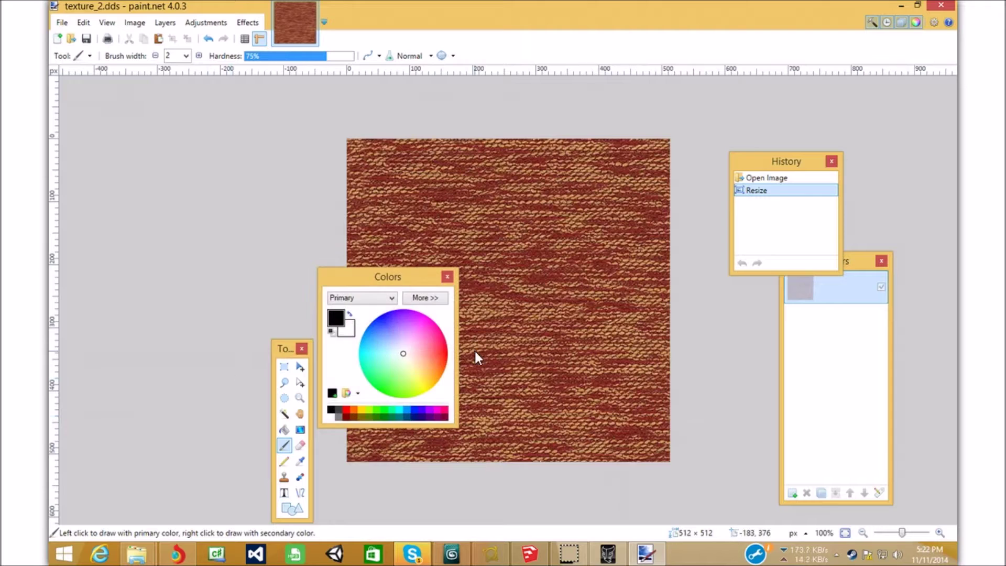
- Save texture_2.dds with the DXT1 (Opaque/1-bit Alpha) format and Cluster fit compression, and close paint.net
click(61, 24)
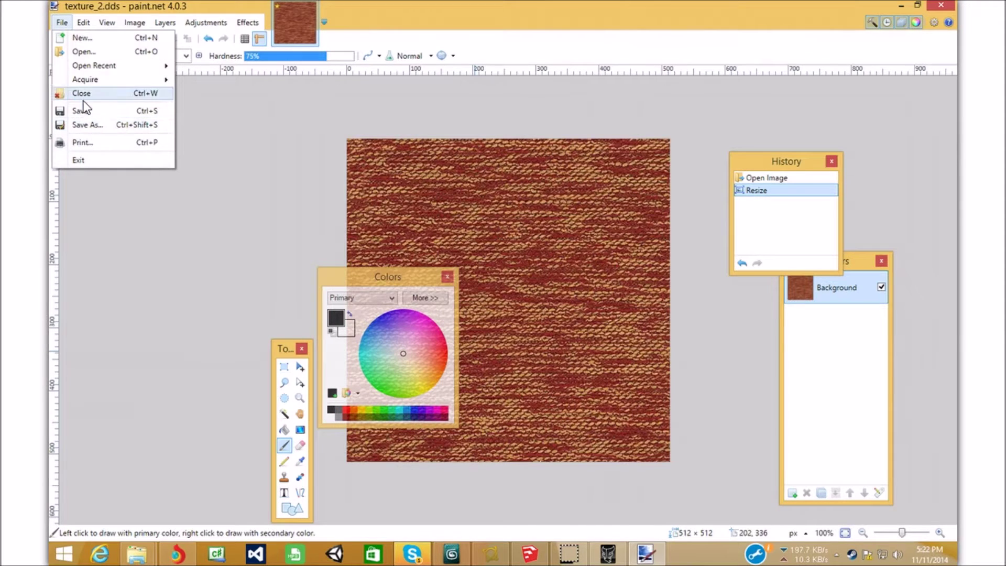
click(89, 111)
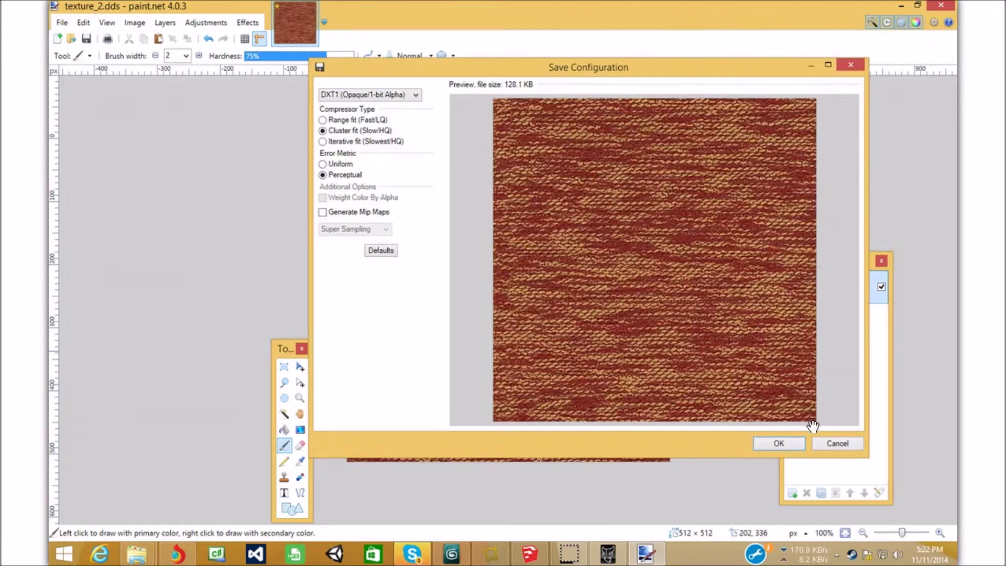
click(780, 443)
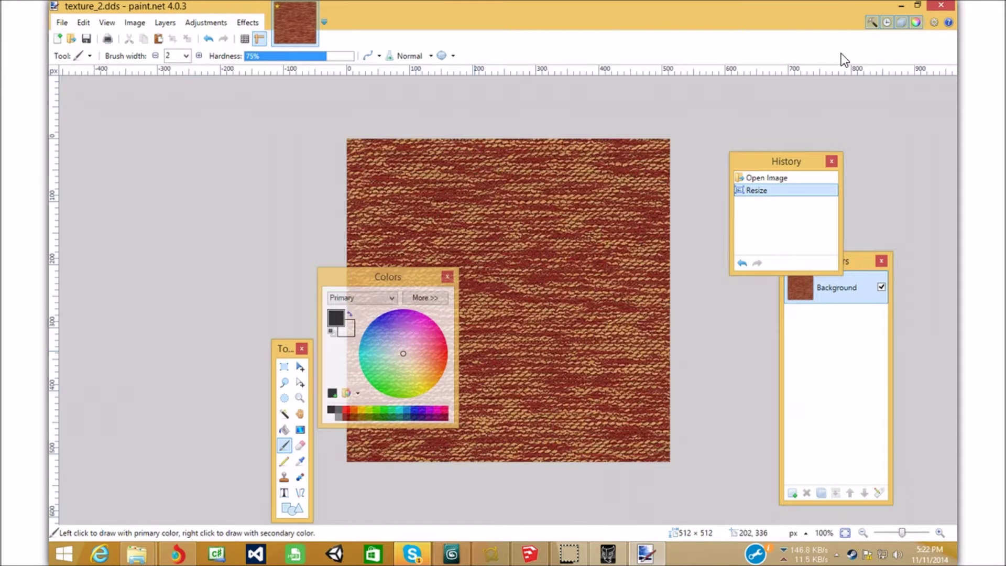
click(935, 7)
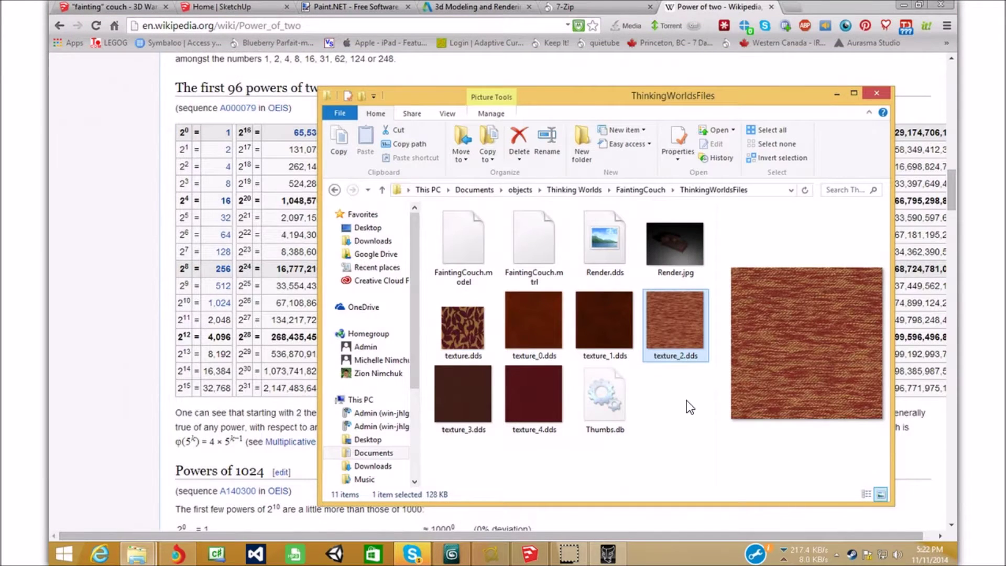
- Open texture_3.dds from the ThinkingWorldsFiles folder in paint.net
click(449, 401)
right_click(450, 400)
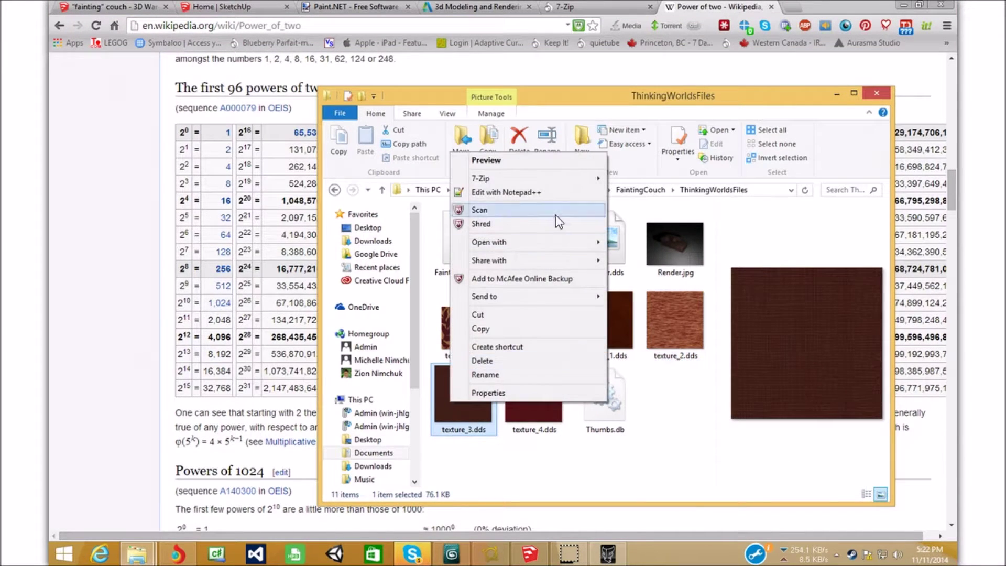
mouse_move(562, 245)
click(689, 269)
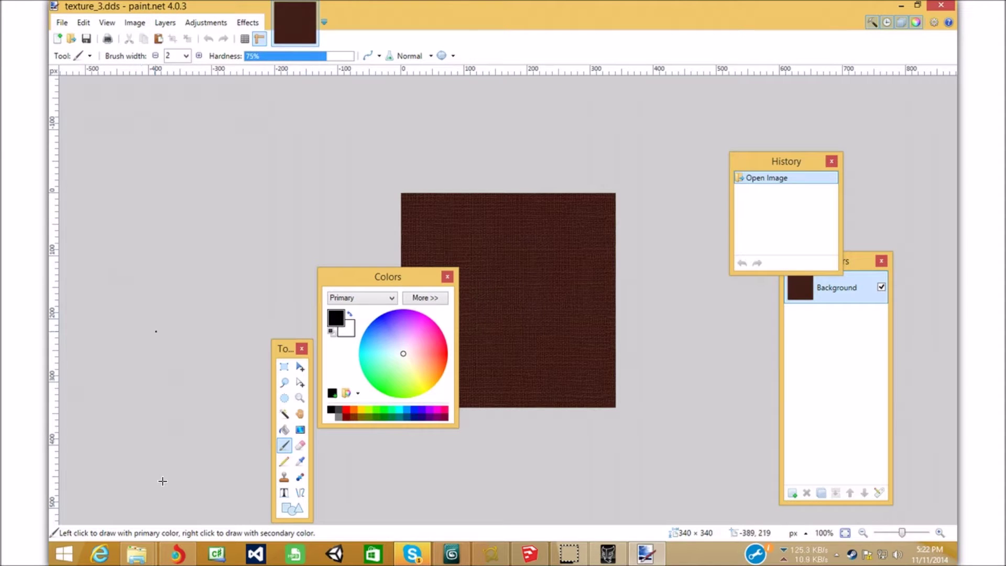
- Look up the powers of two nearest to the dimensions of texture_3.dds in the browser table, and return to paint.net
click(175, 557)
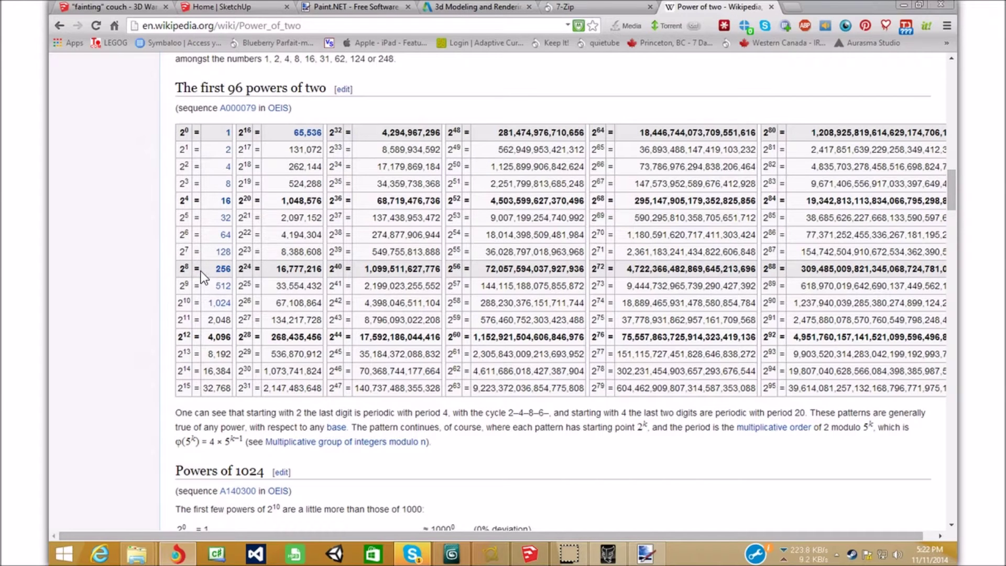
drag(246, 284, 227, 288)
click(236, 279)
click(649, 553)
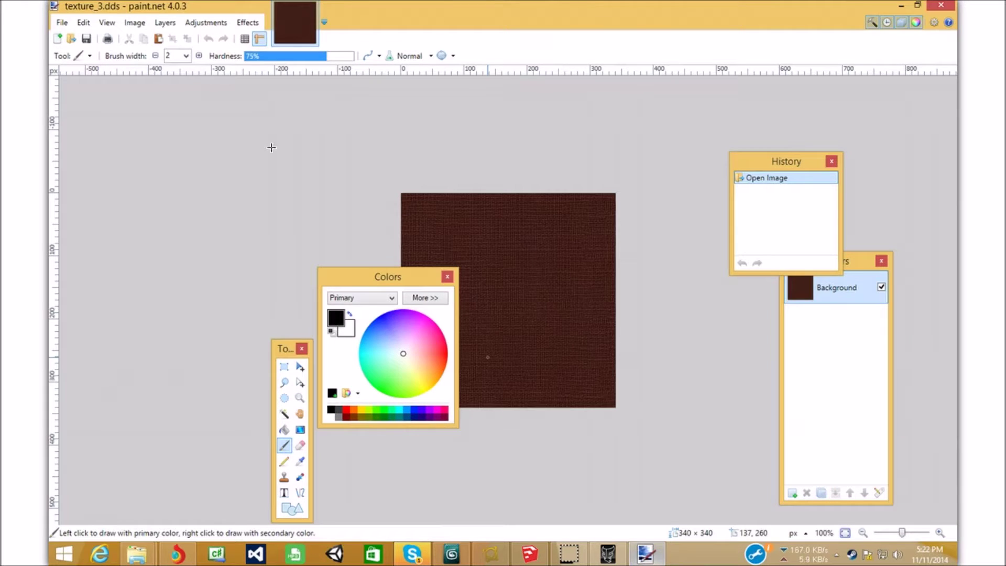
- Resize the texture_3.dds image by absolute size to 512 by 512 pixels
click(146, 22)
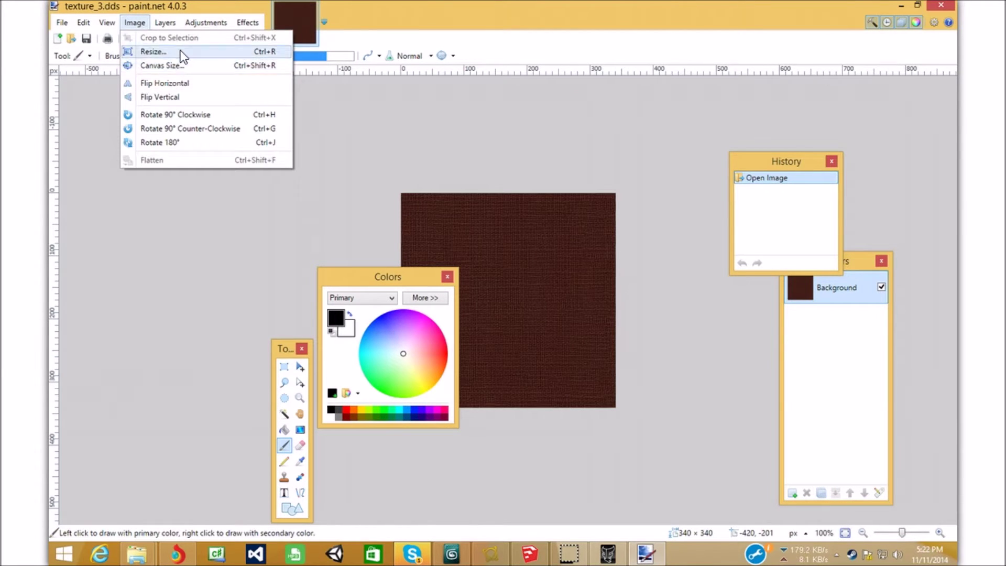
click(152, 50)
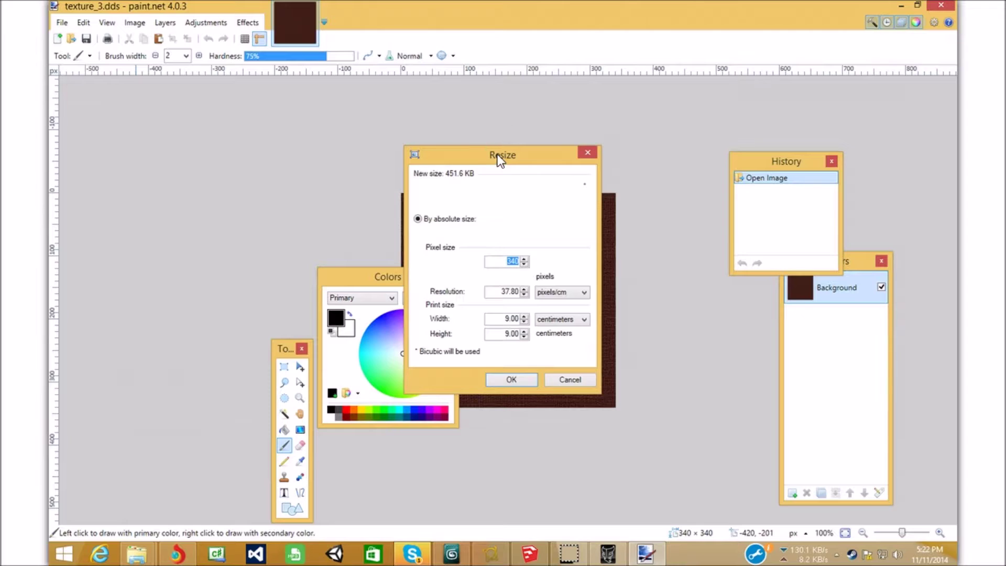
text(512)
key(Tab)
text(512)
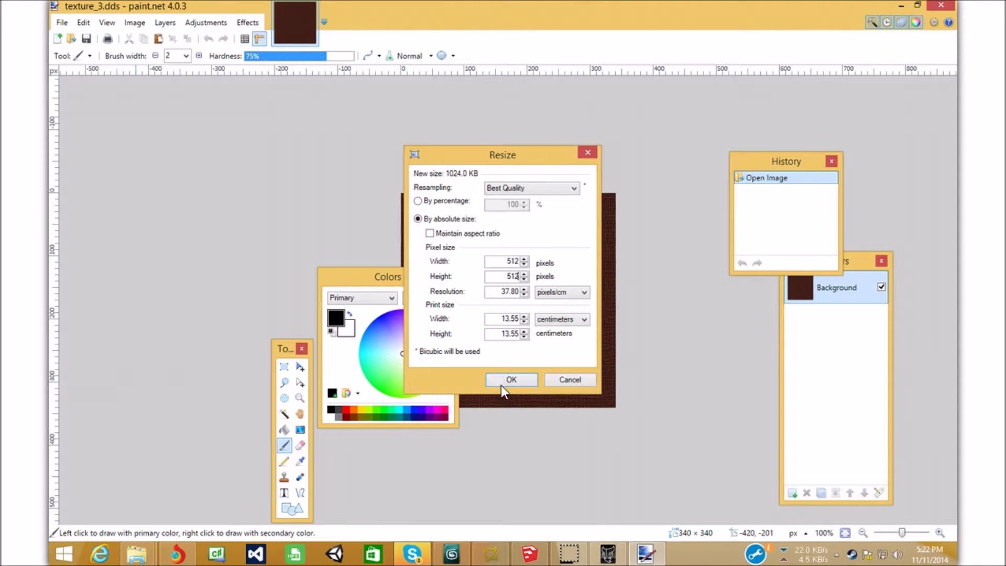
click(502, 381)
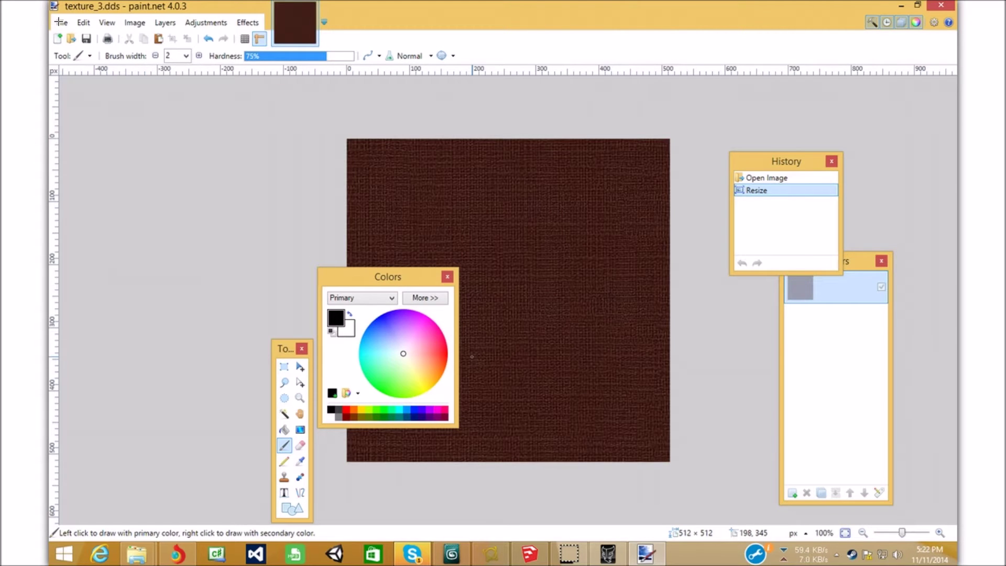
- Save texture_3.dds with the DXT1 (Opaque/1-bit Alpha) format and Cluster fit compression, and close paint.net
click(62, 23)
click(76, 107)
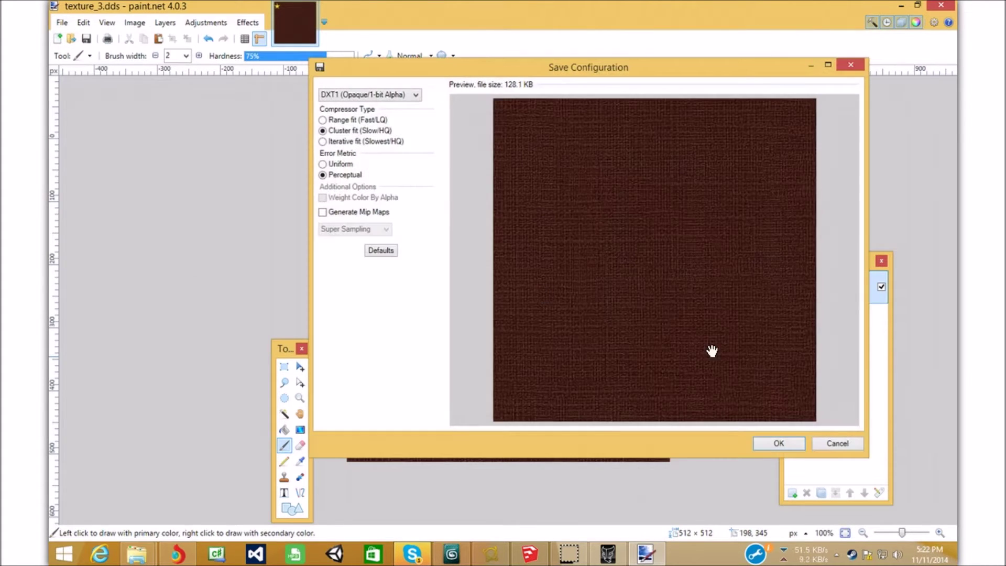
click(762, 444)
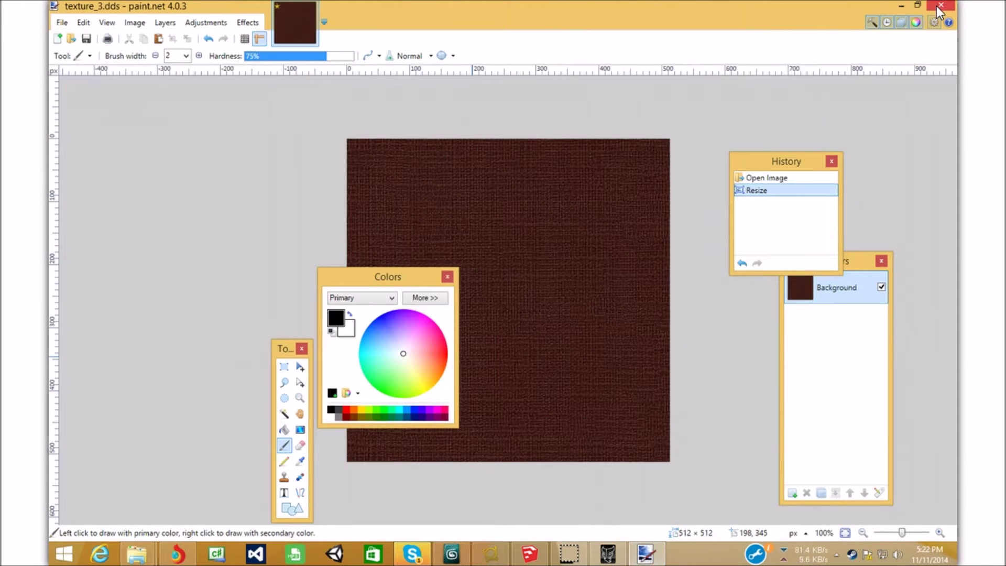
click(940, 6)
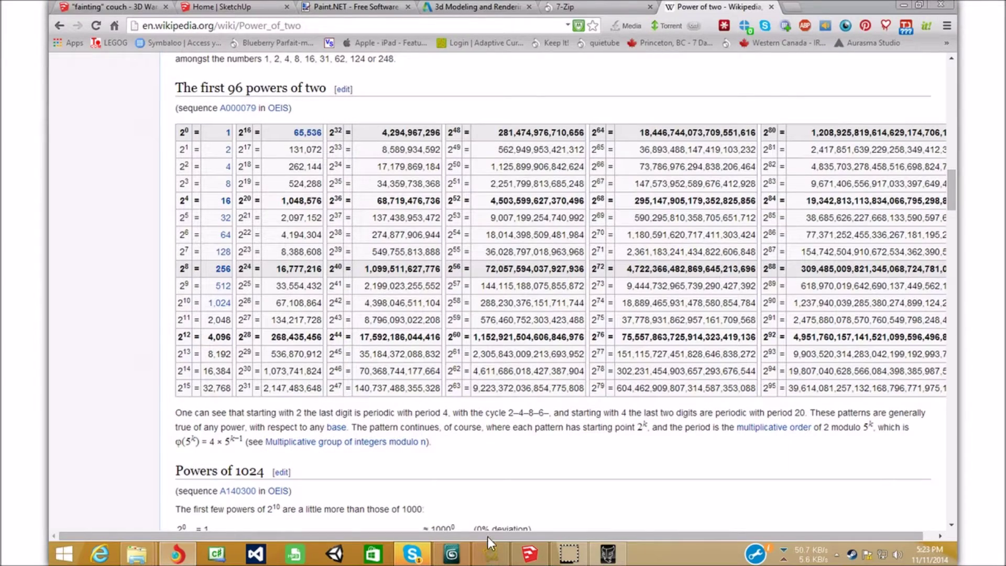
- Open texture_4.dds from the ThinkingWorldsFiles folder in paint.net
mouse_move(137, 553)
click(152, 511)
click(536, 408)
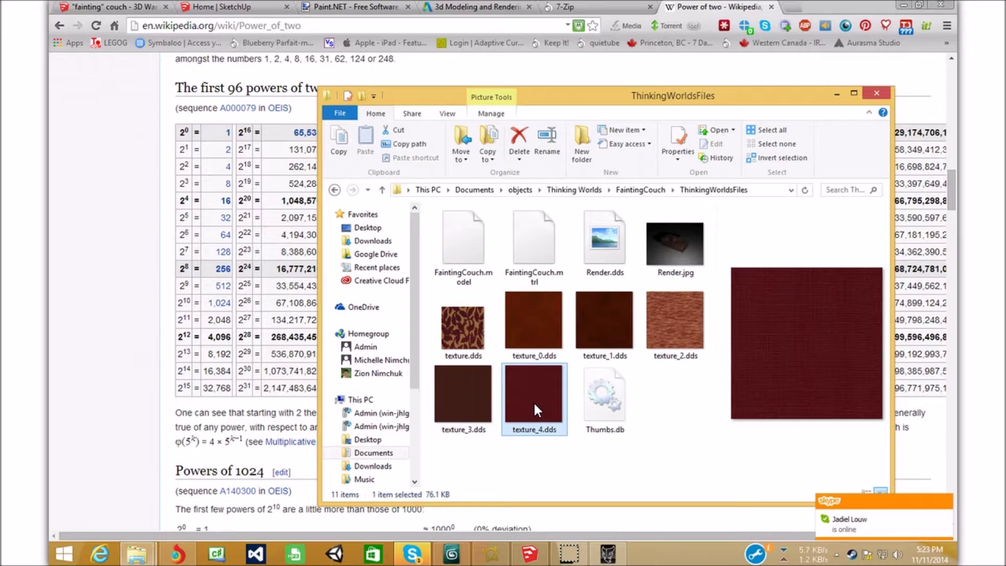
right_click(534, 404)
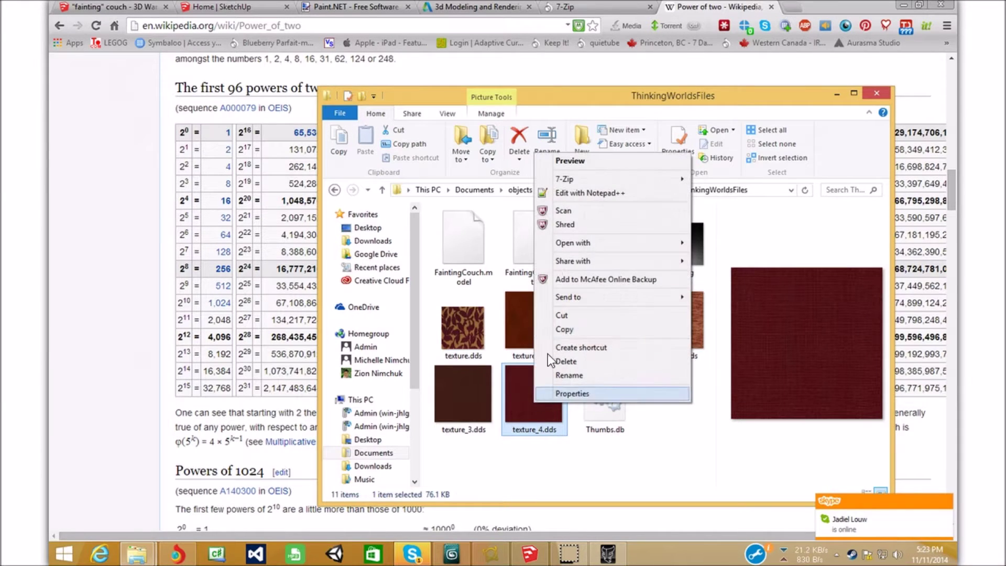
mouse_move(594, 246)
click(730, 271)
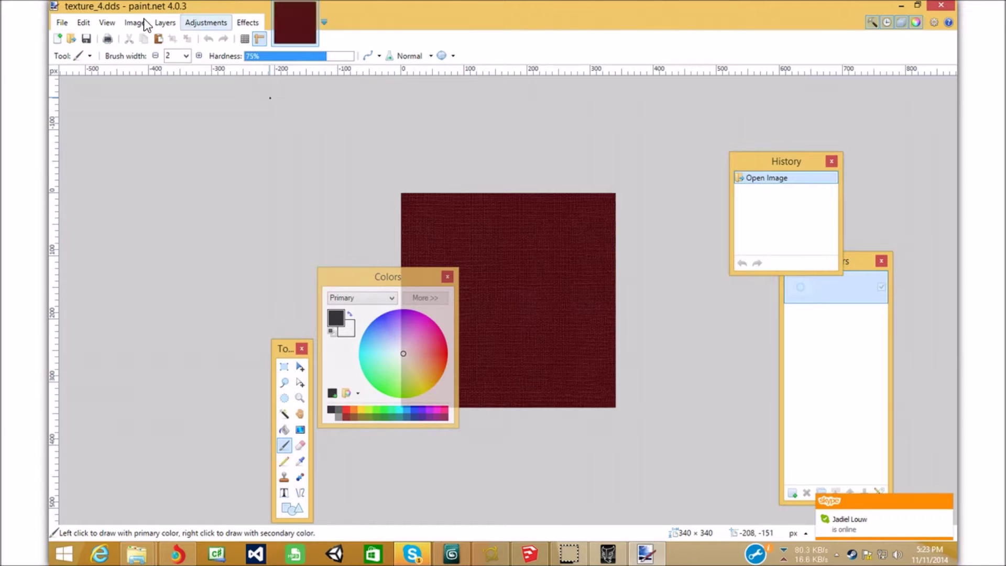
- Resize the texture_4.dds image by absolute size to 512 by 512 pixels
click(135, 22)
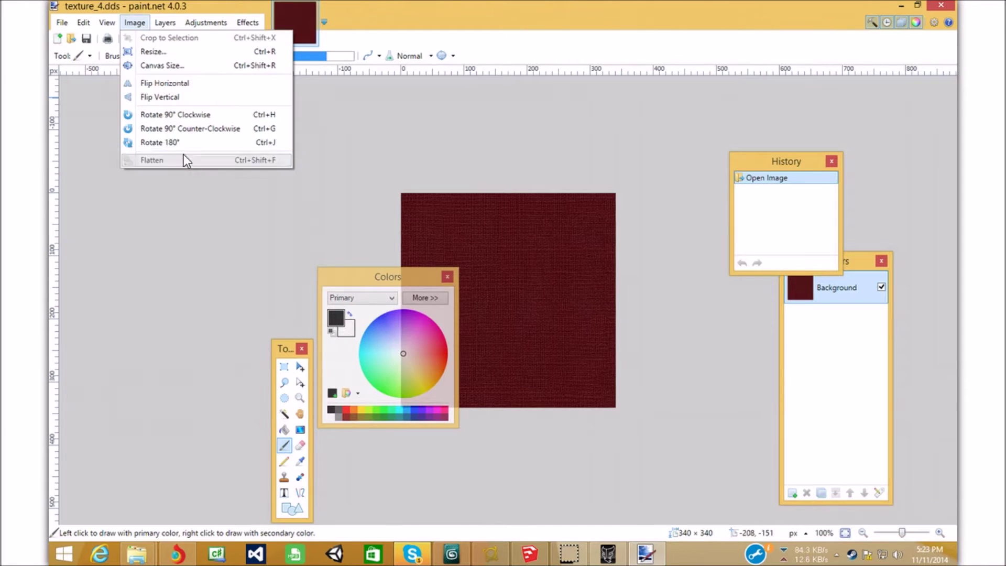
click(183, 51)
text(512)
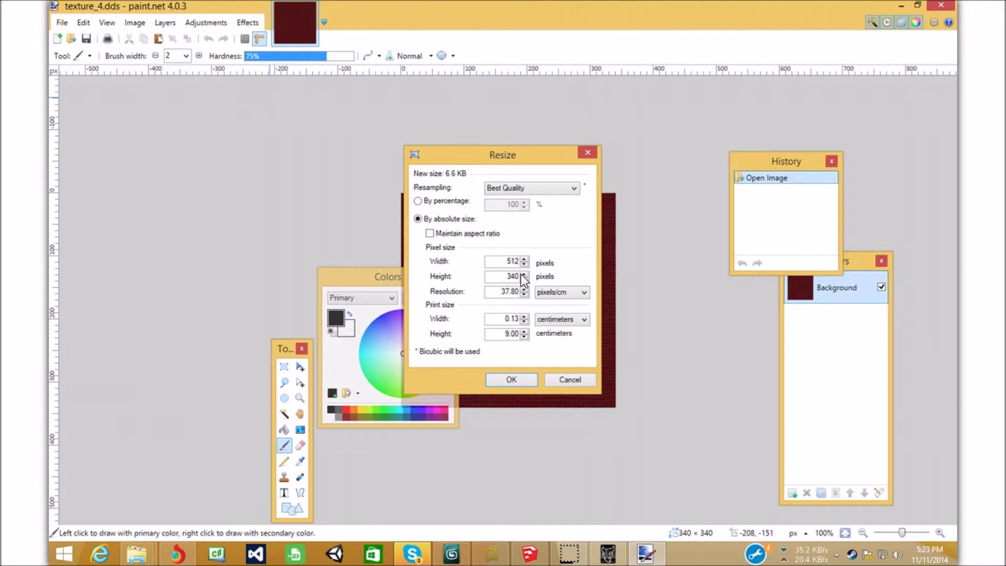
key(Tab)
text(512)
click(520, 375)
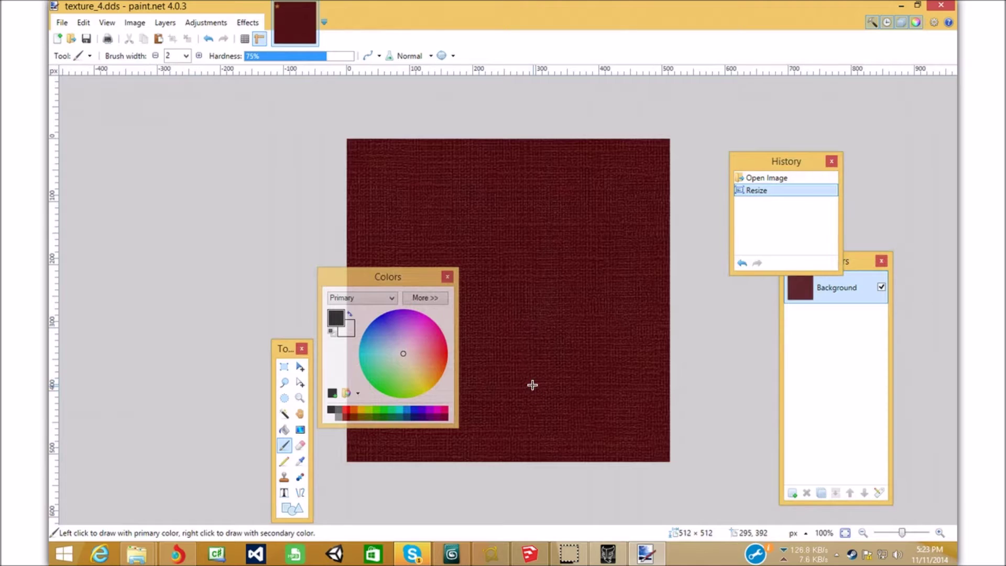
- Save the resized texture_4.dds and close paint.net, returning to the ThinkingWorldsFiles folder with nothing selected
click(57, 27)
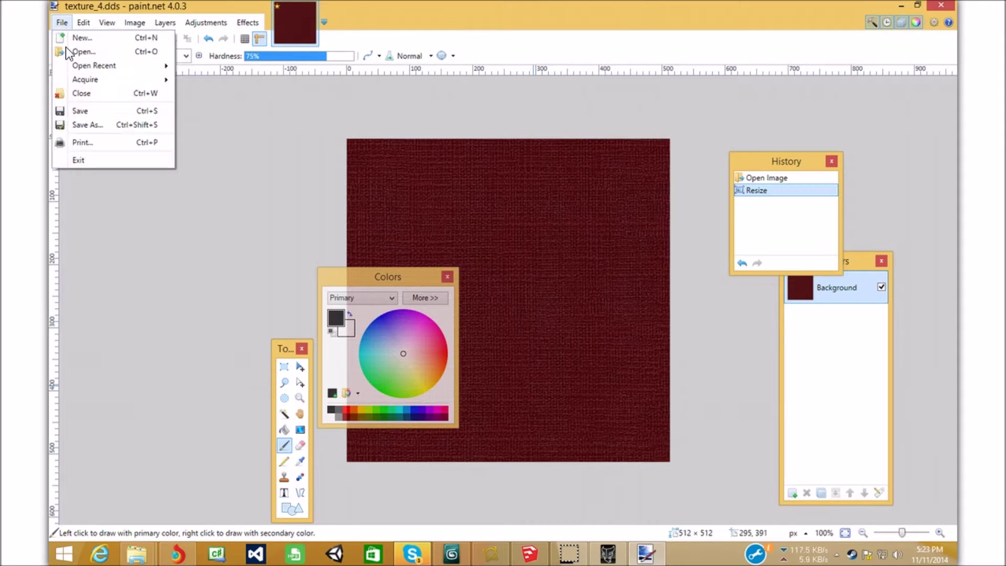
click(84, 113)
click(777, 446)
click(938, 6)
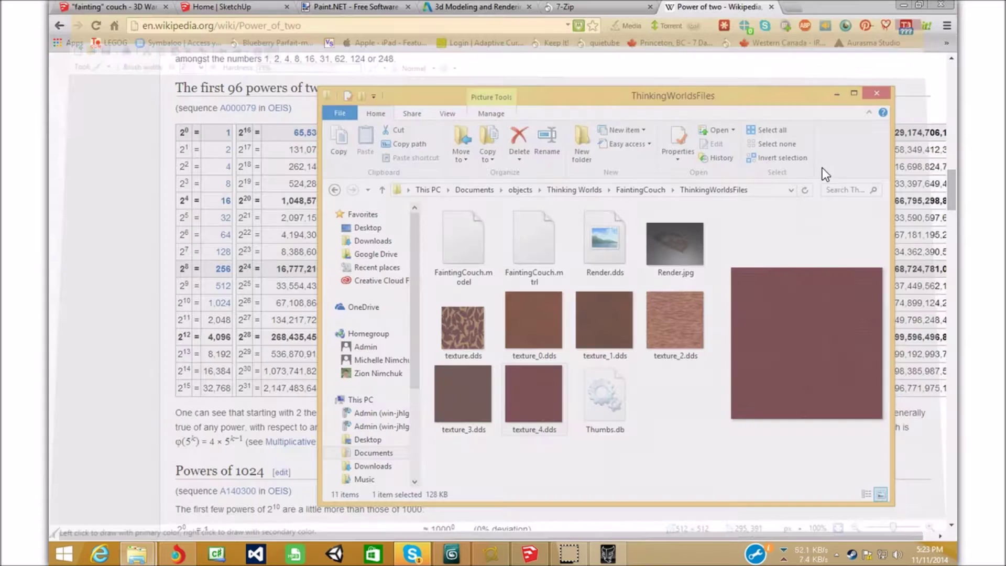
click(678, 421)
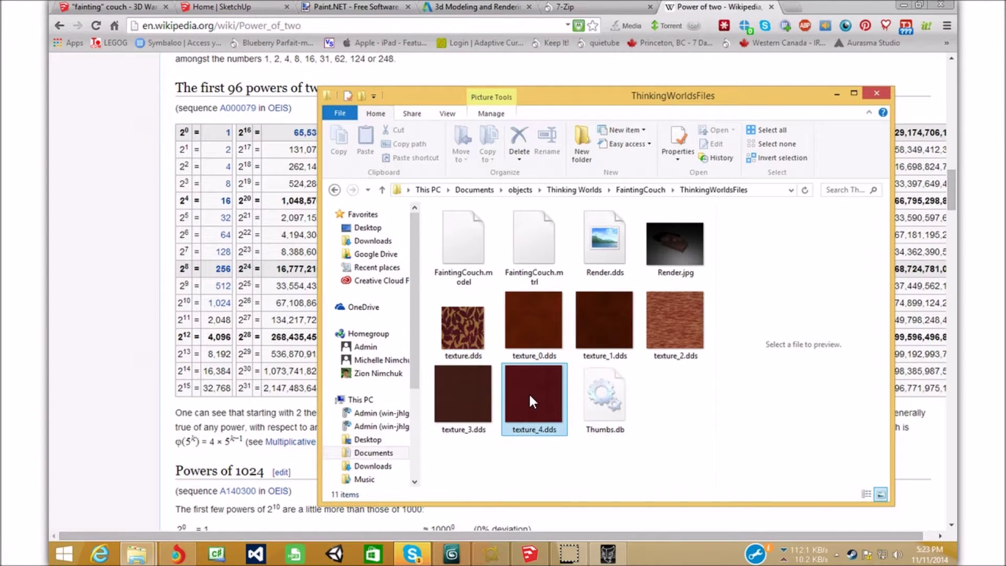
- Switch to the 3ds Max 2010 plugins folder window and open the bin folder inside CaspianTools
click(144, 555)
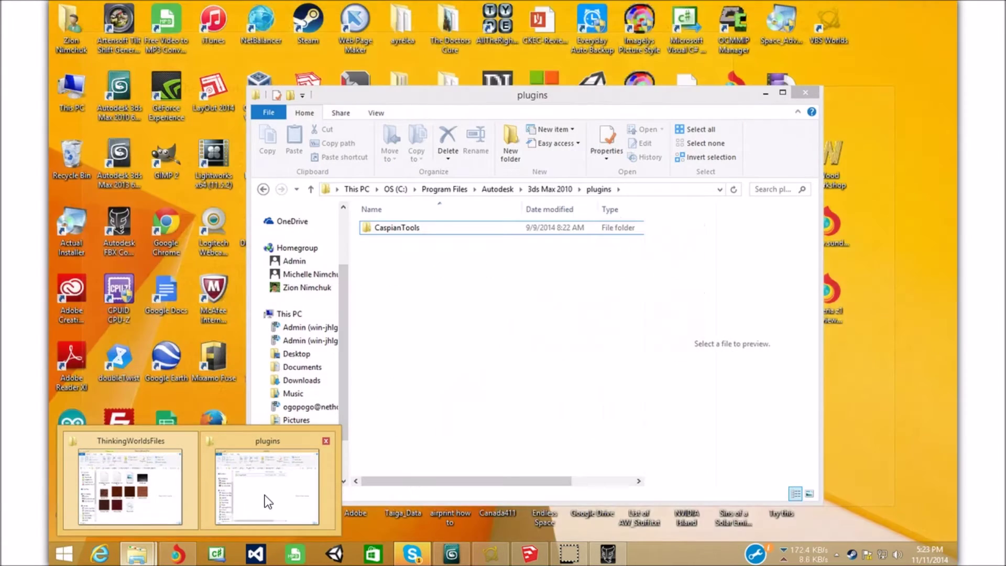
click(267, 500)
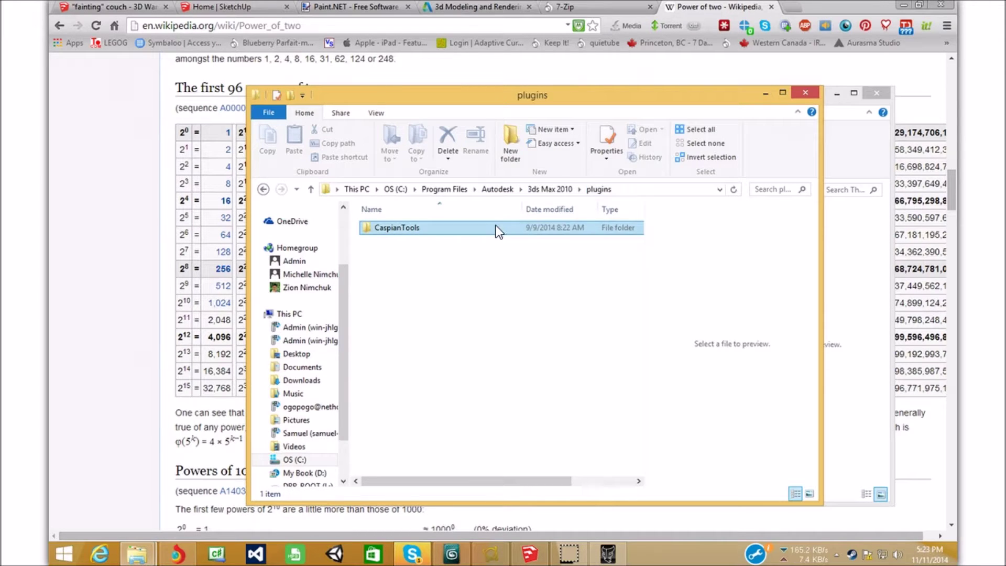
double_click(382, 226)
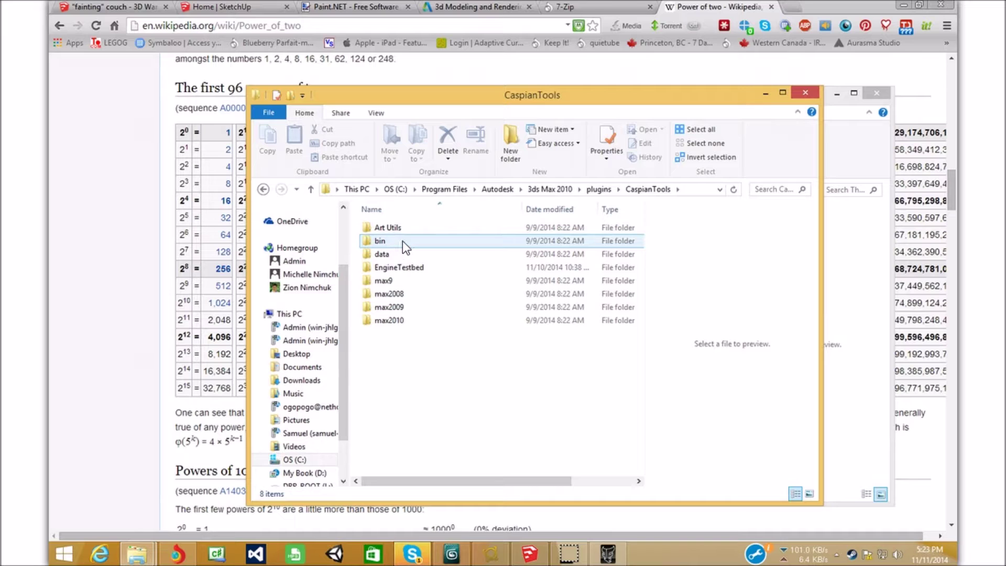
double_click(402, 241)
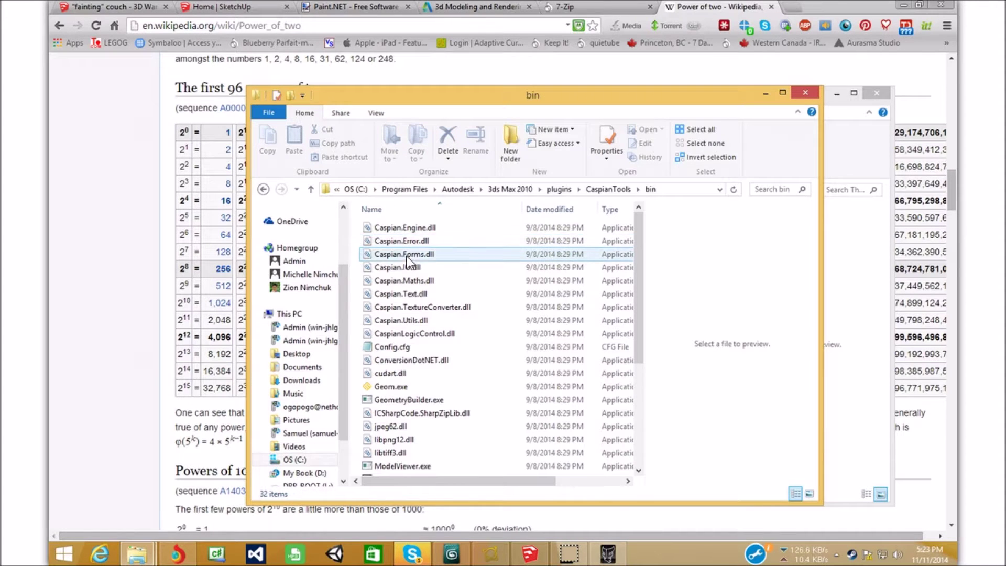
- Find Geom.exe among the CaspianTools bin files and launch it
scroll(411, 249, down, 5)
scroll(452, 297, up, 3)
scroll(452, 297, up, 2)
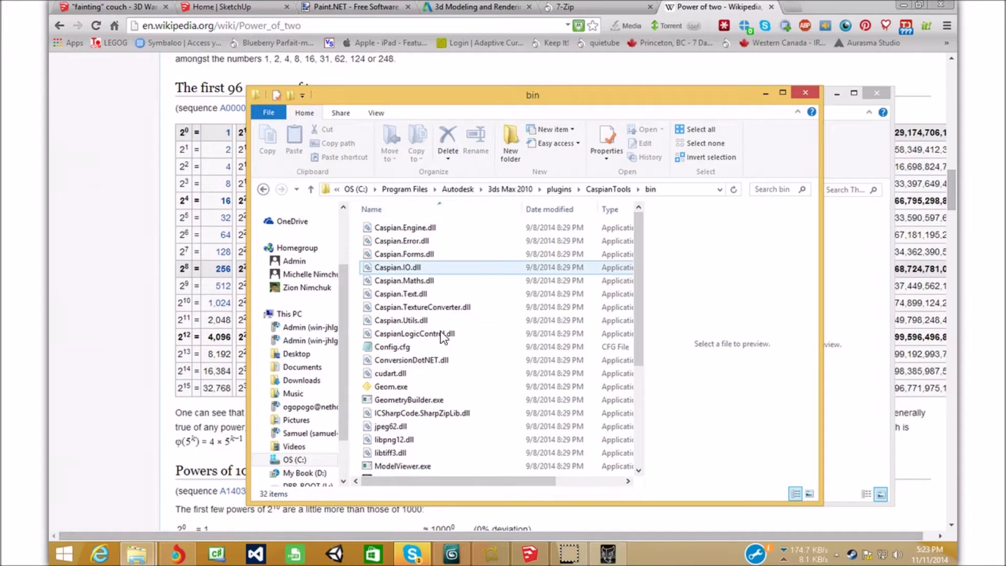
click(447, 347)
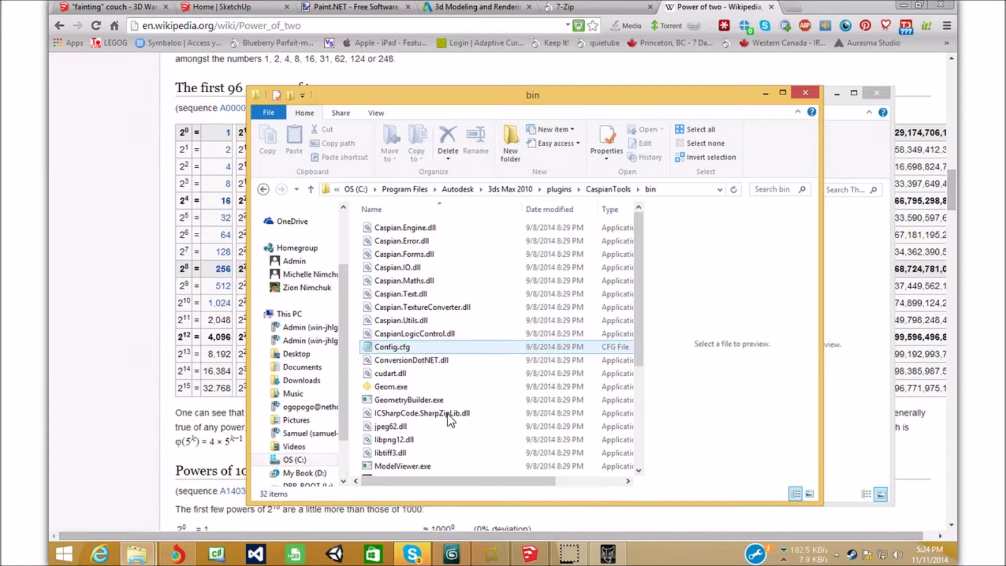
scroll(491, 375, down, 5)
scroll(491, 375, up, 5)
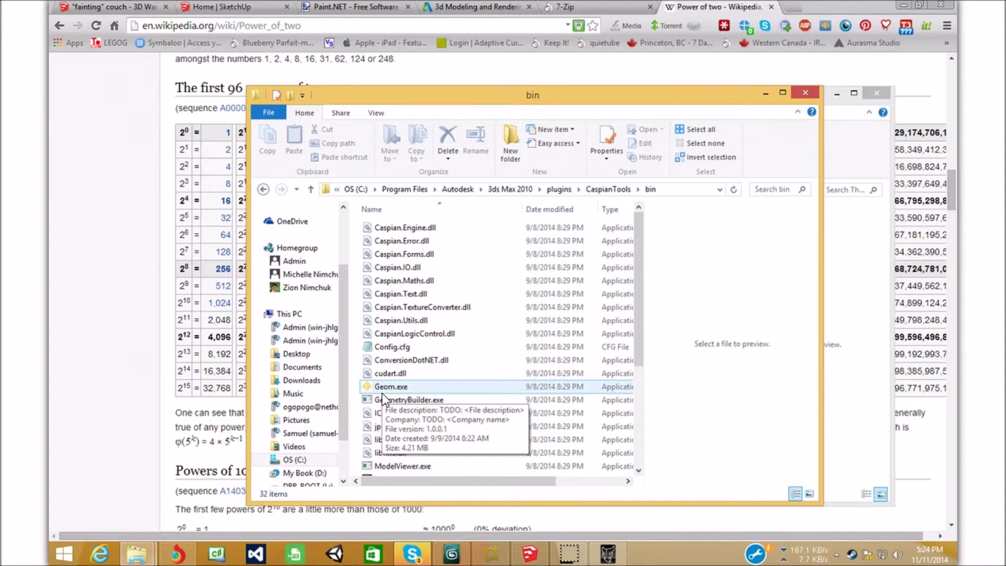
double_click(430, 388)
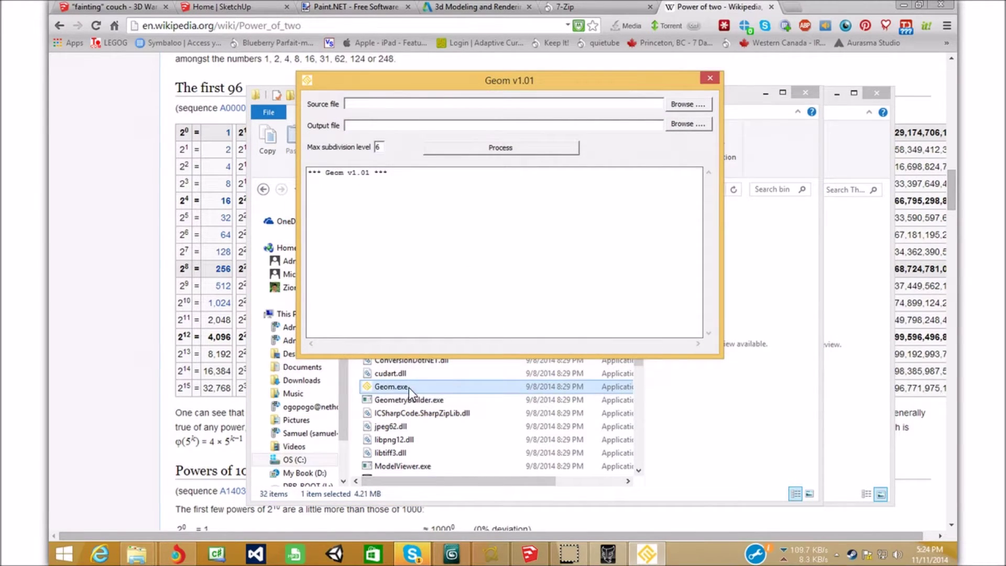
click(406, 390)
- Load FaintingCouch.model from Thinking Worlds > FaintingCouch > ThinkingWorldsFiles as the source file in Geom
click(675, 106)
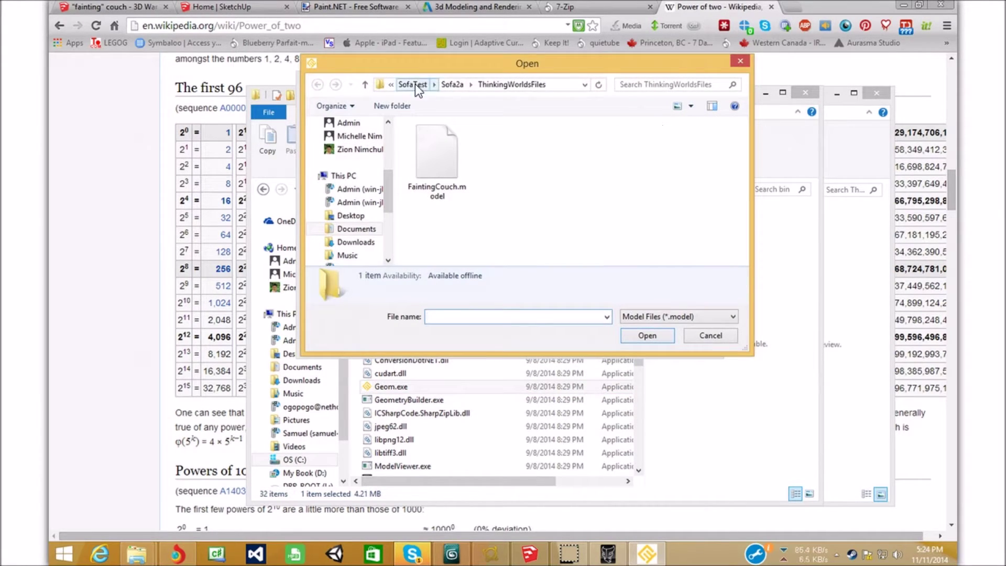
click(414, 84)
click(463, 84)
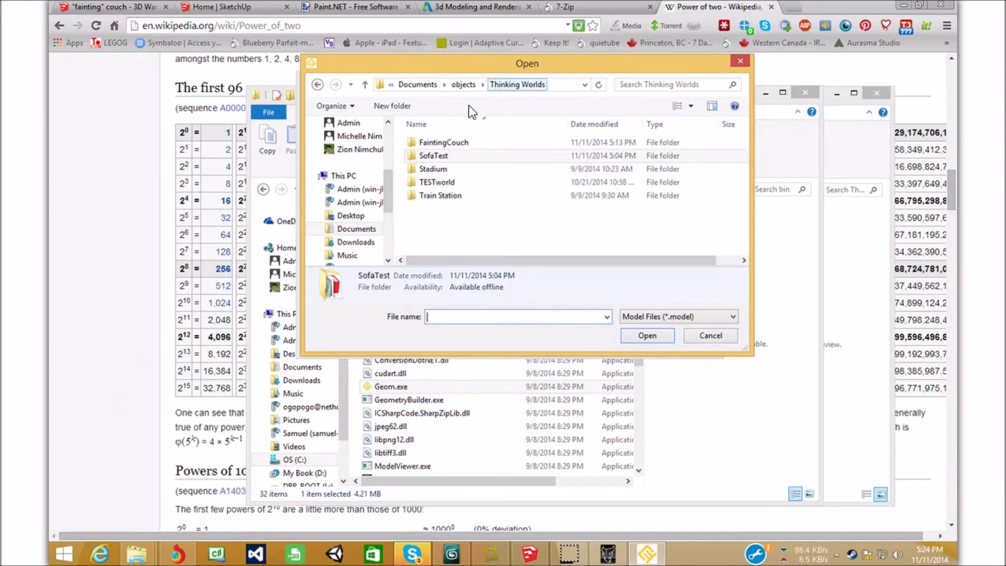
double_click(514, 146)
click(445, 152)
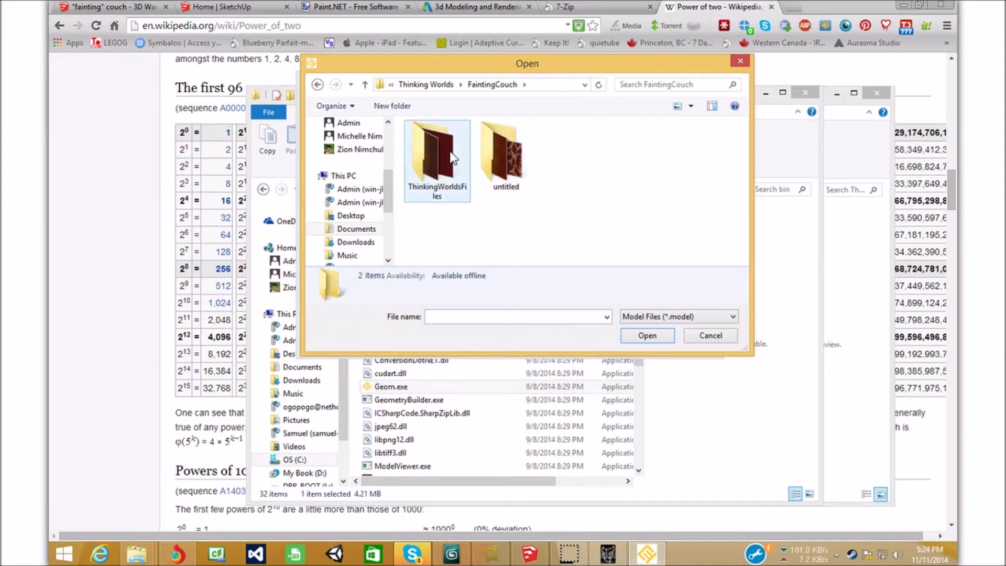
double_click(450, 151)
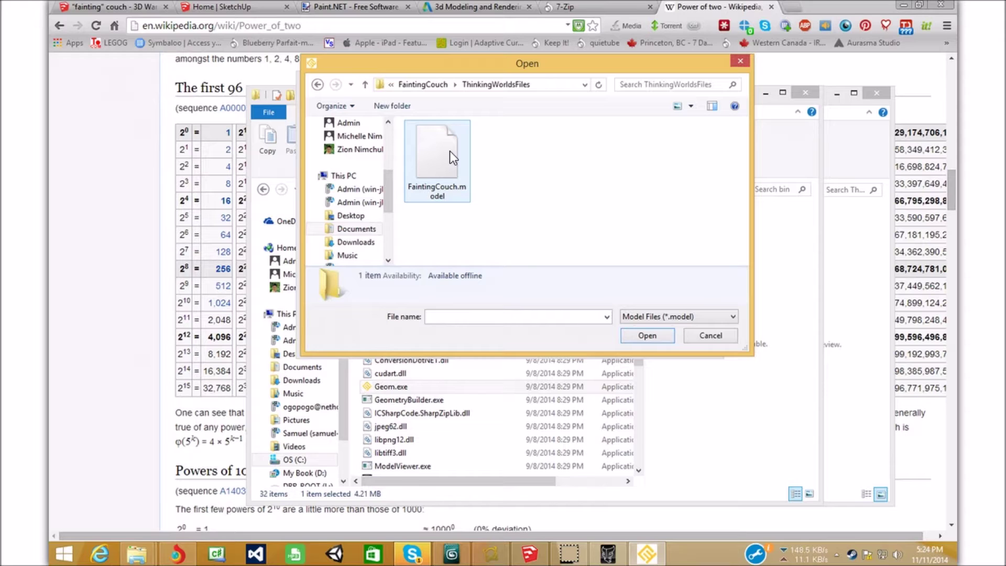
double_click(449, 151)
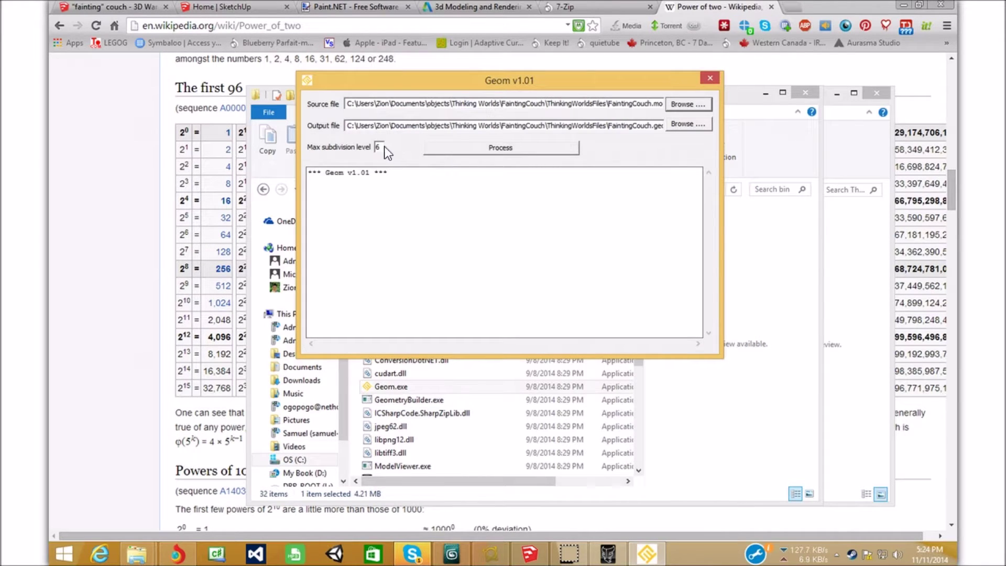
- Process the model into FaintingCouch.geom, and close Geom after checking the save line in its log
click(493, 152)
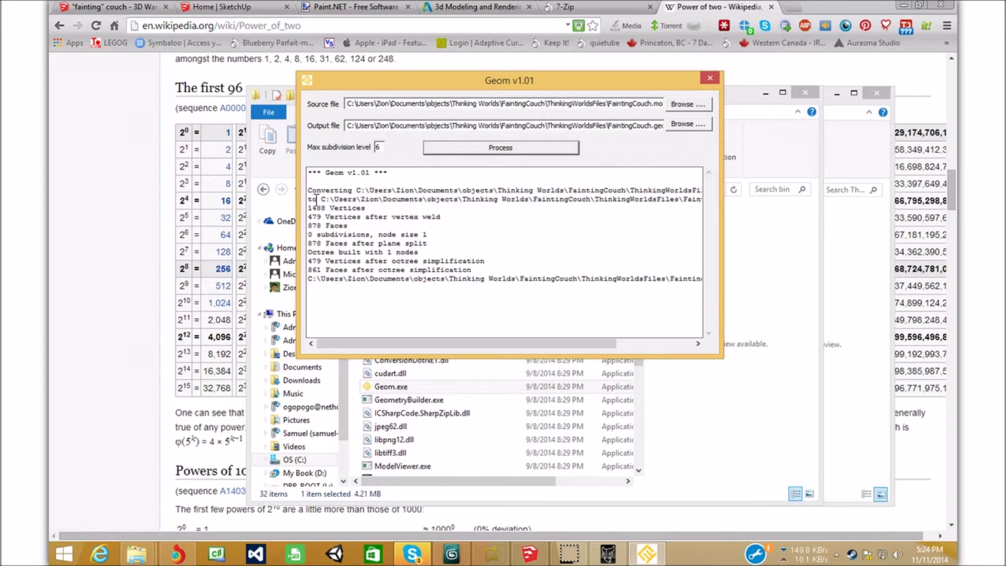
drag(308, 278, 754, 289)
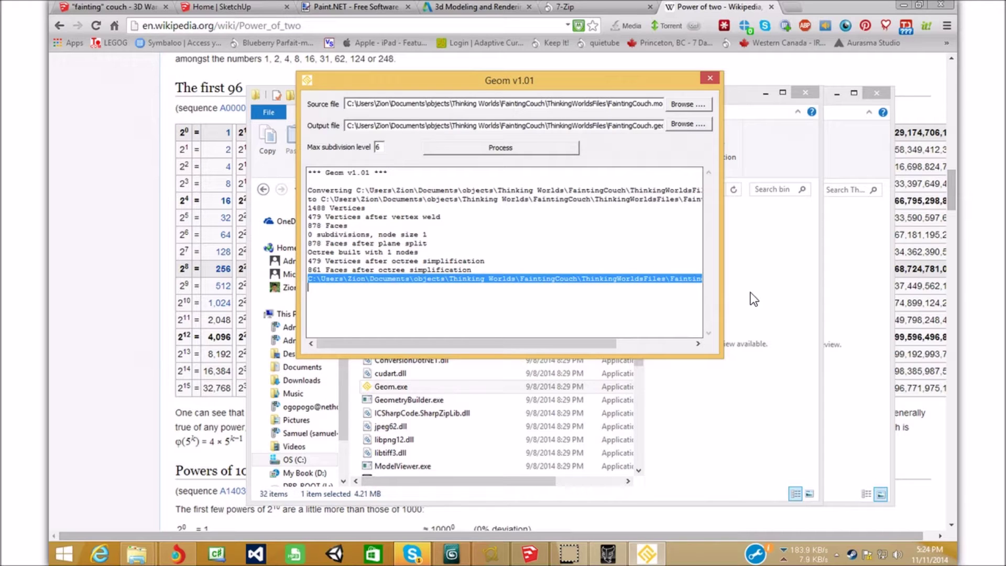
drag(586, 345, 684, 281)
click(653, 277)
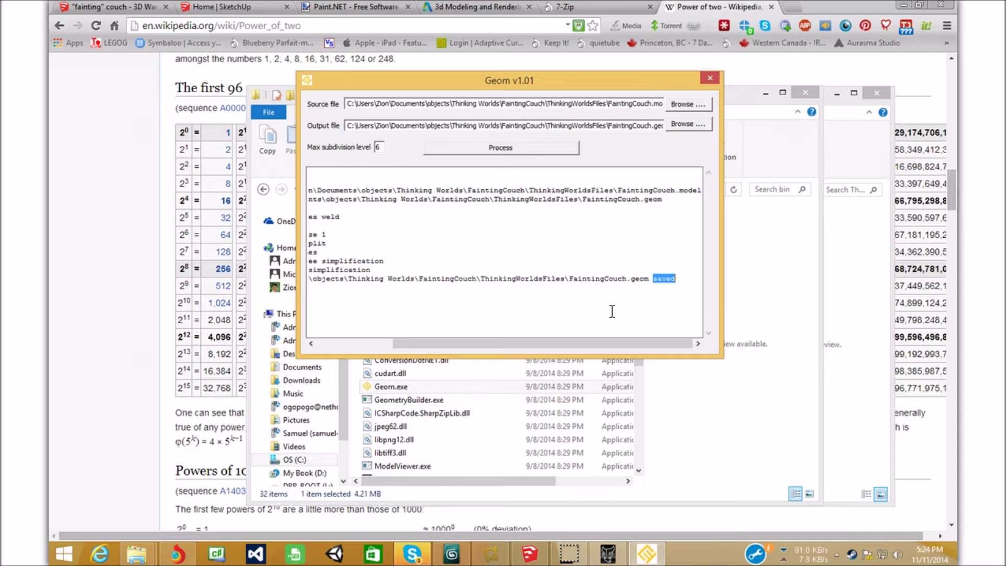
click(657, 296)
click(709, 79)
- Find ThinkingWorldsObjectCompiler.exe among the CaspianTools bin files and launch it
scroll(576, 374, down, 4)
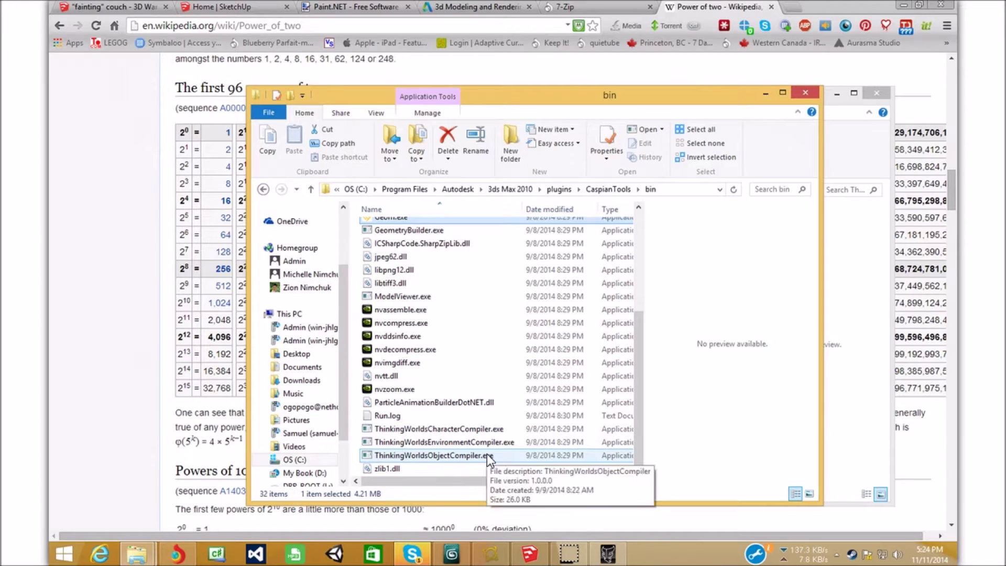
click(504, 443)
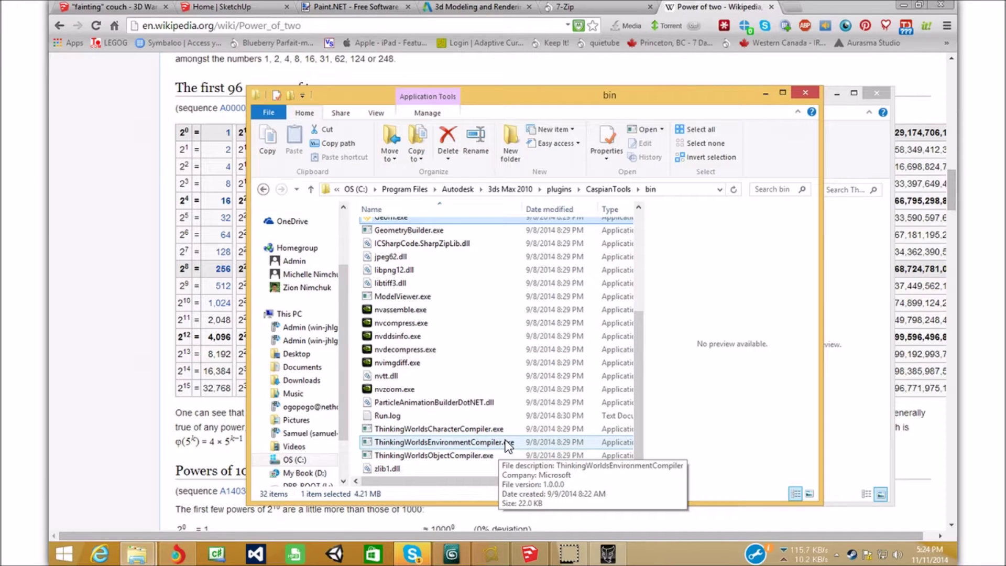
click(509, 430)
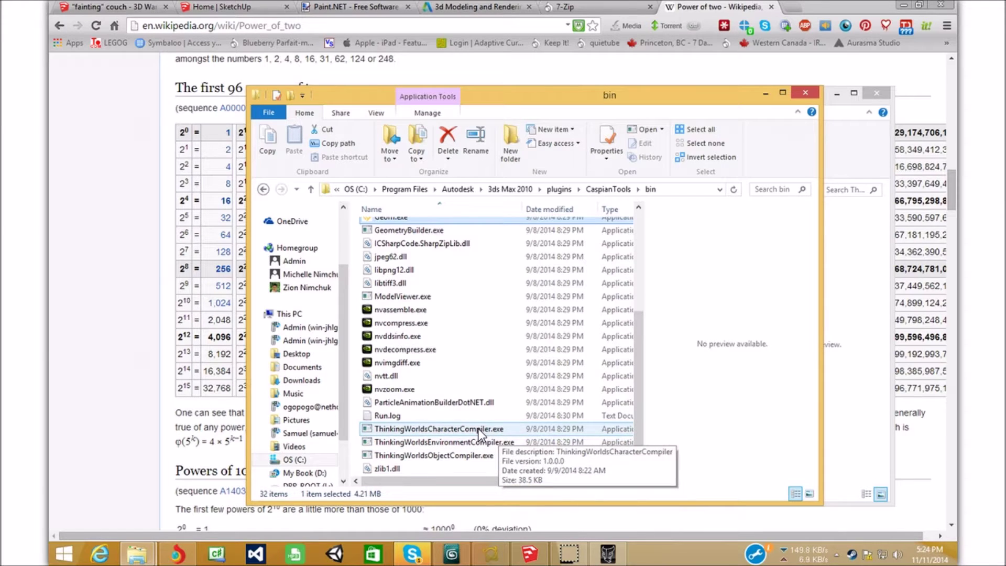
double_click(463, 455)
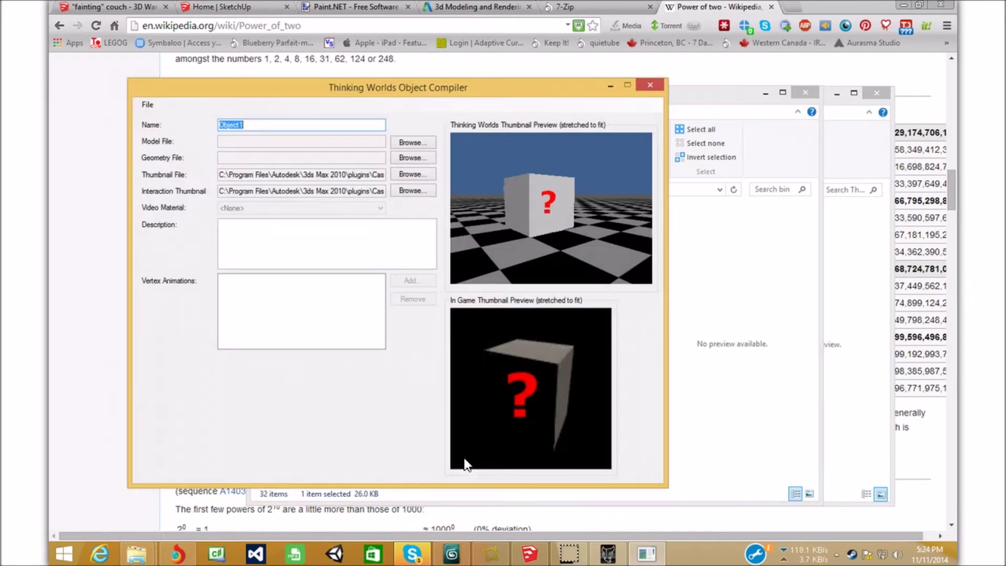
- Move the Object Compiler window clear of the screen edge and name the object Fainting Couch
drag(272, 126, 552, 146)
drag(442, 92, 564, 74)
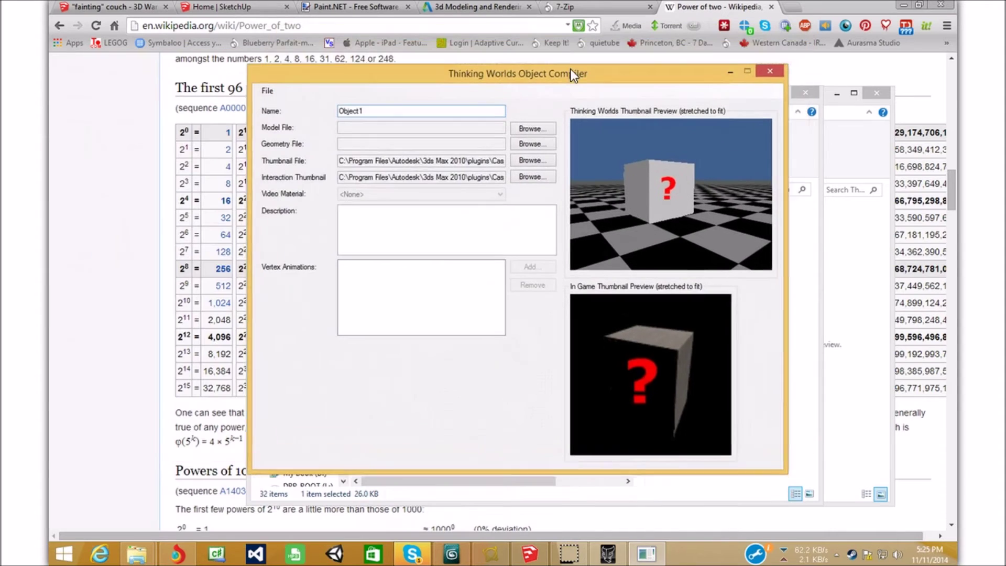
drag(455, 108, 95, 154)
text(Fainting Couch)
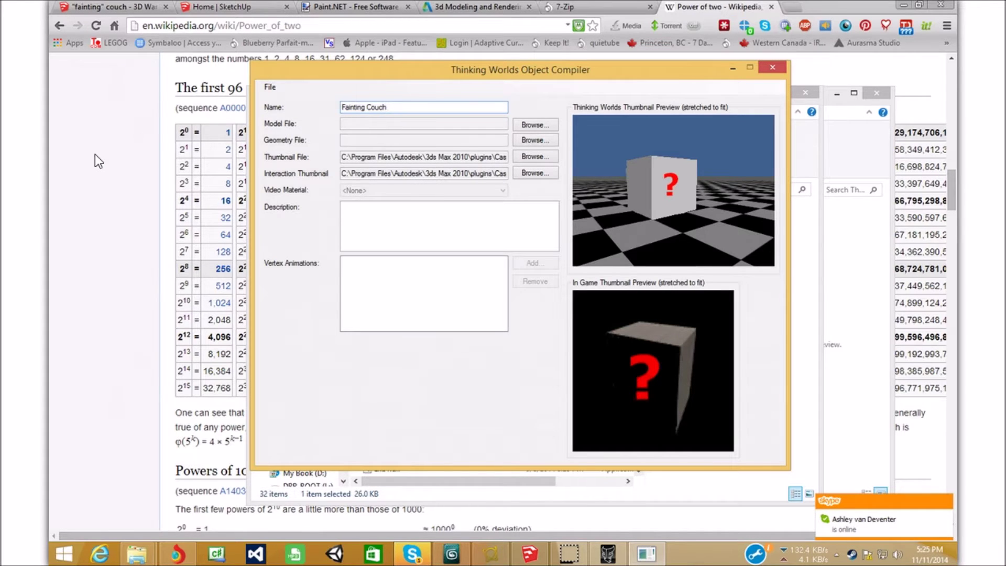
- Switch to VBS Worlds and examine how VBS and TW object models are named and previewed in the New Object Wizard
click(490, 555)
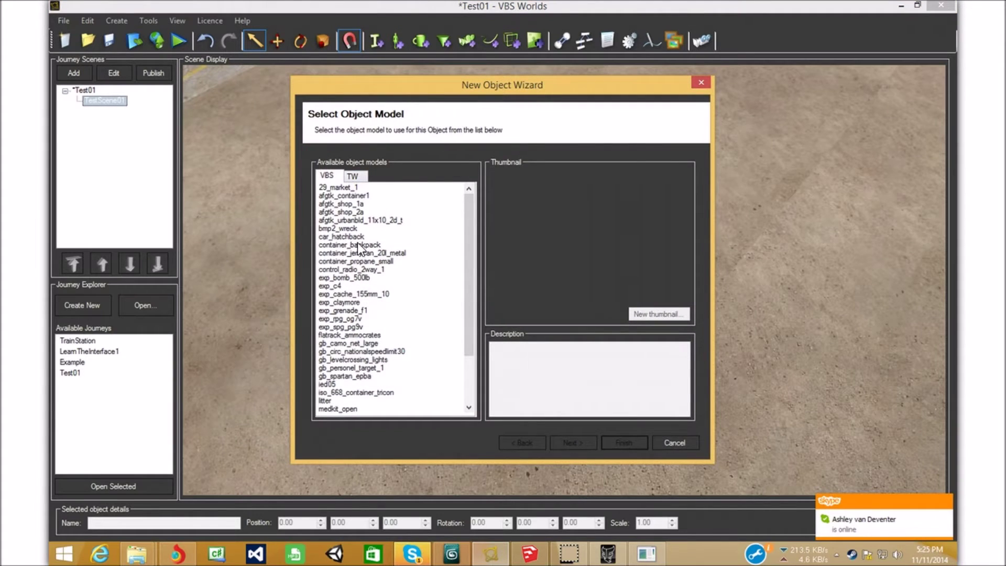
click(361, 244)
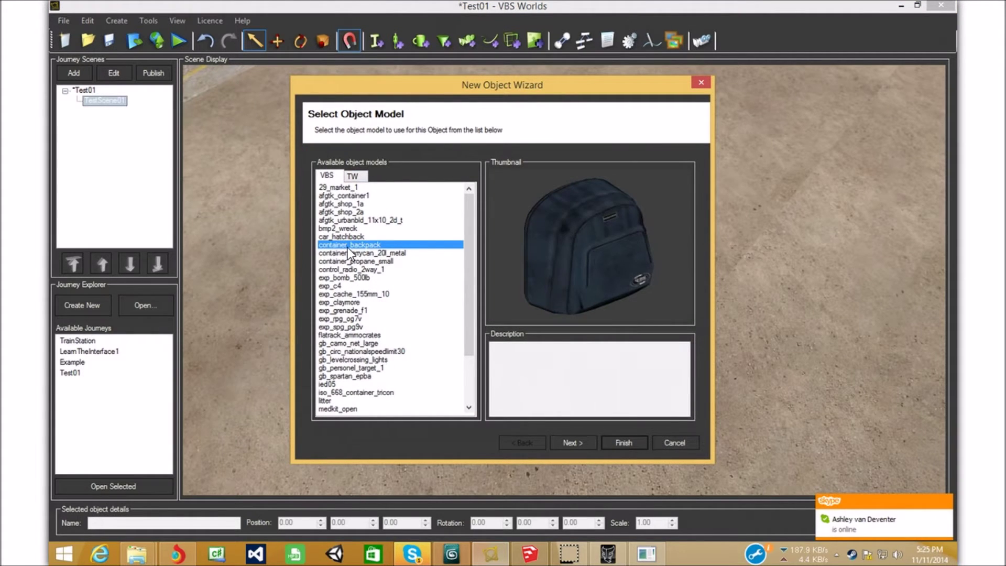
click(351, 178)
click(338, 310)
scroll(351, 345, down, 15)
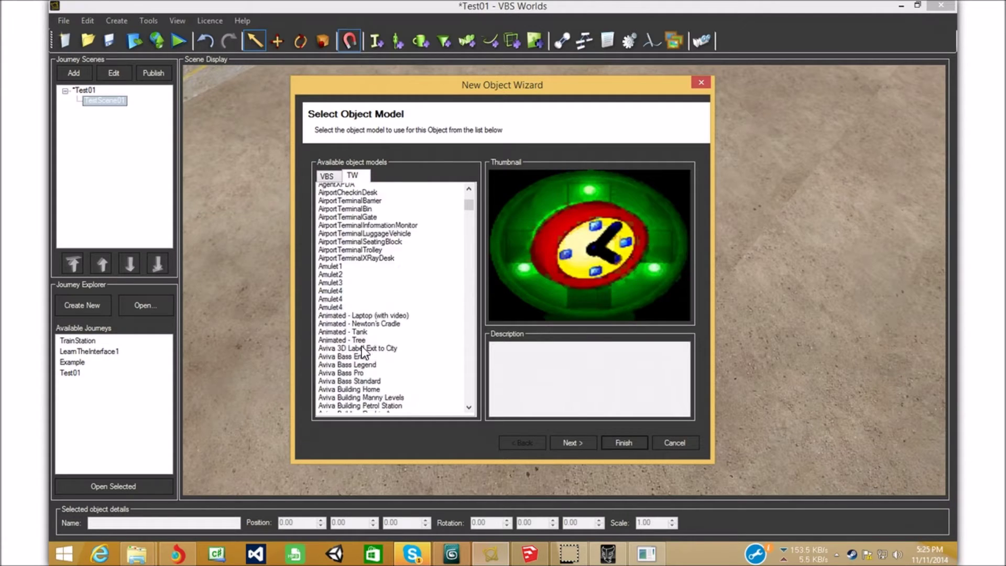
click(361, 343)
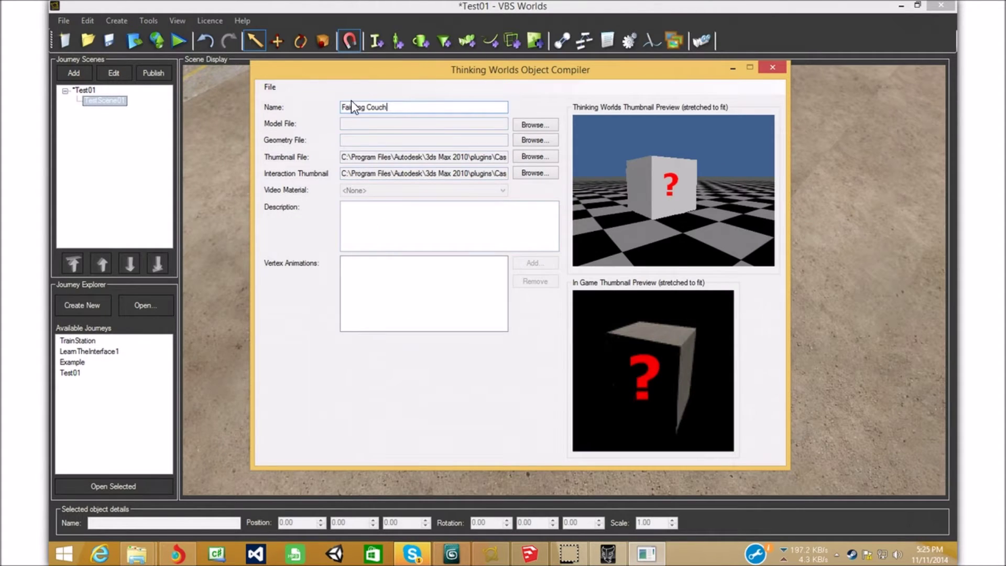
- Load FaintingCouch.model from Thinking Worlds > FaintingCouch > ThinkingWorldsFiles as the model file, and check the model and geometry paths
click(541, 127)
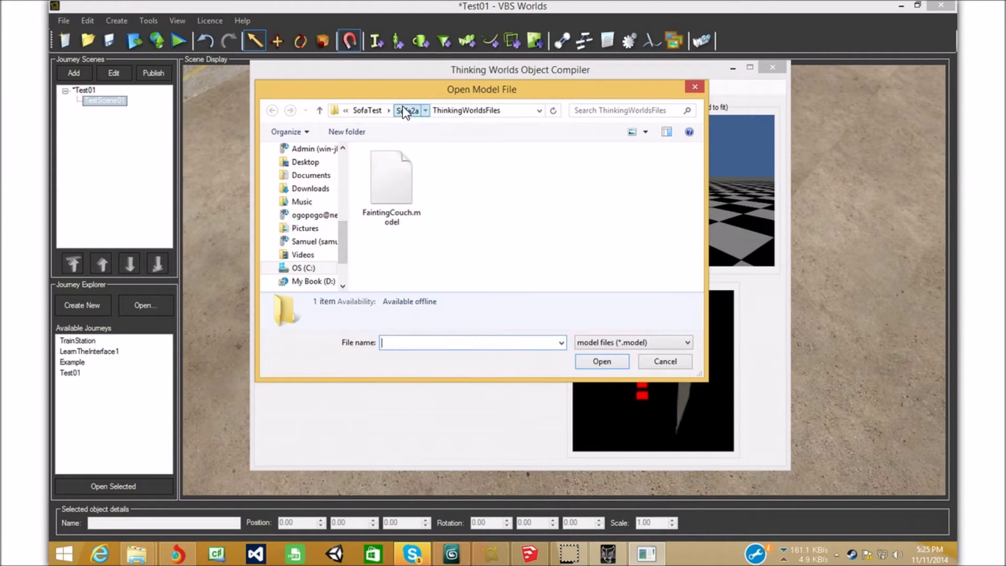
click(403, 109)
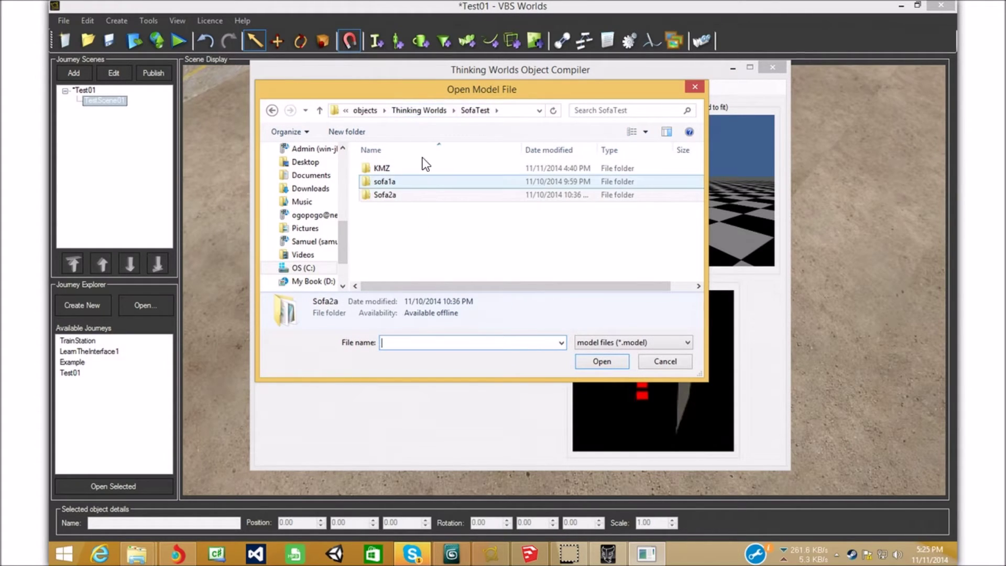
click(403, 110)
double_click(439, 167)
double_click(437, 167)
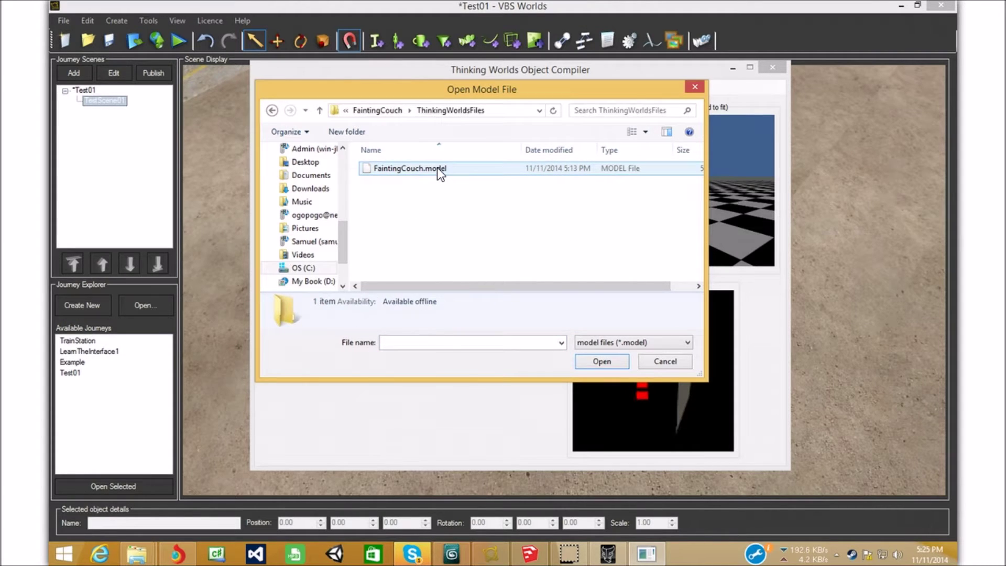
double_click(437, 167)
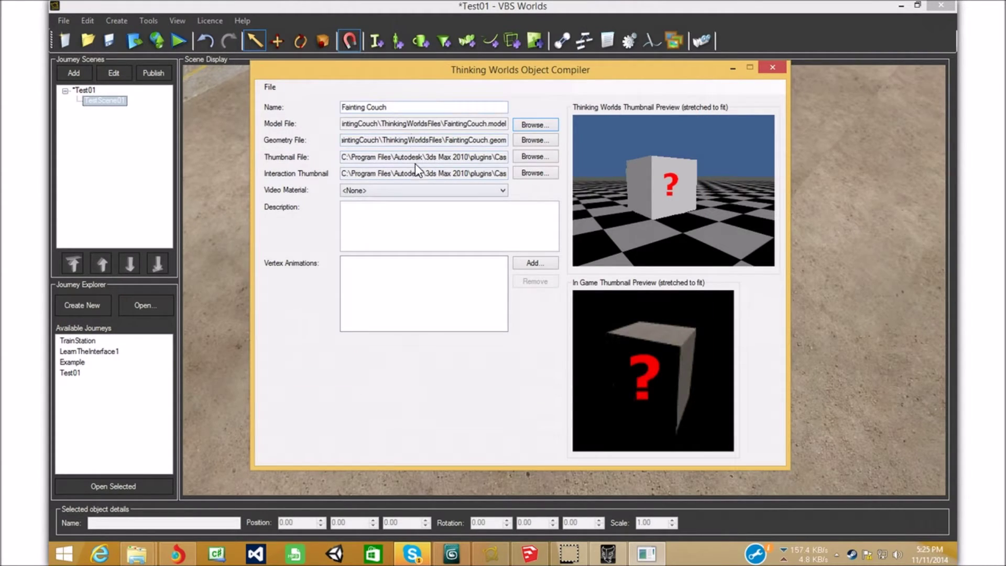
drag(345, 139, 497, 138)
drag(403, 124, 466, 123)
click(466, 139)
- Set Render.jpg from the FaintingCouch ThinkingWorldsFiles folder as the object's thumbnail file
click(522, 158)
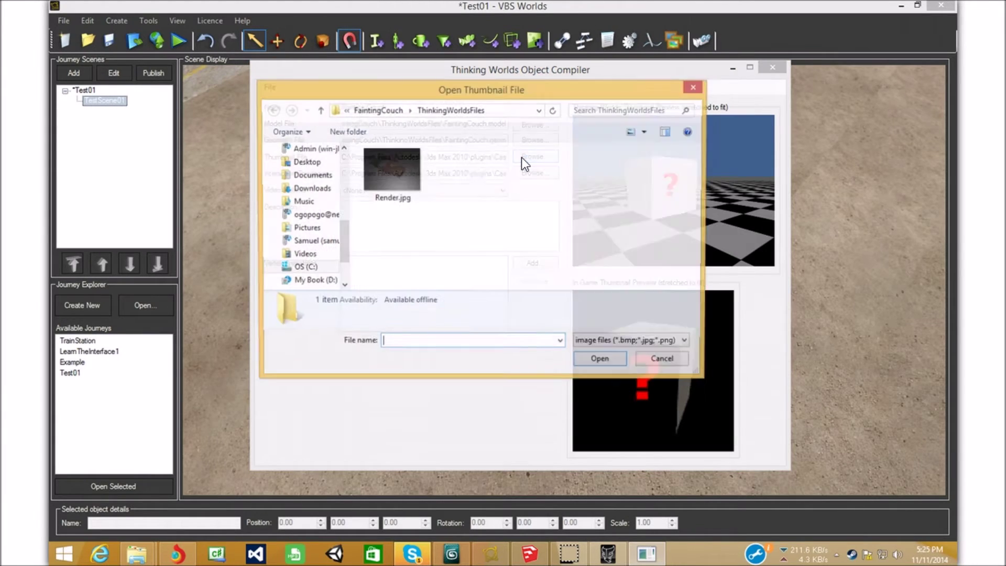
click(378, 110)
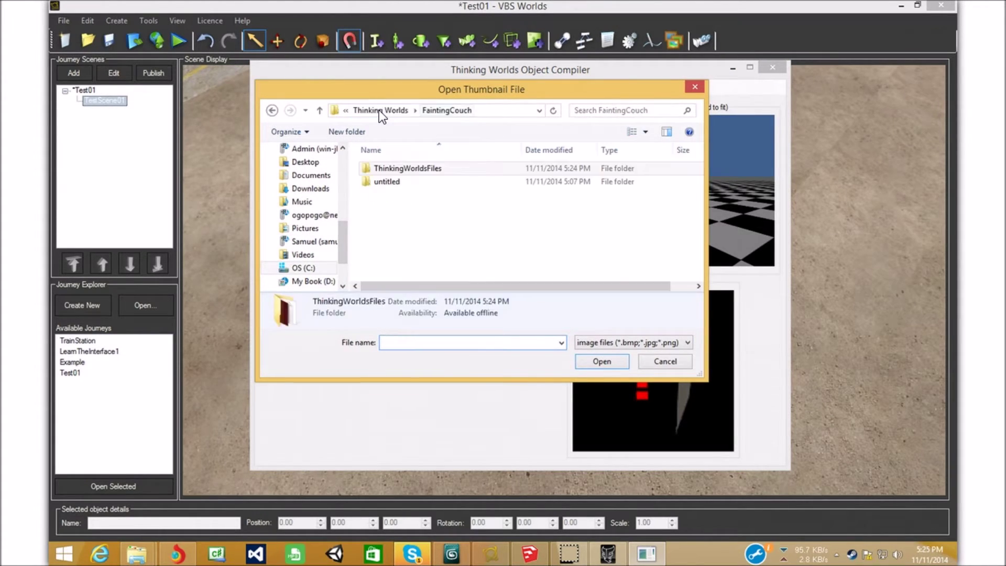
double_click(425, 165)
click(412, 167)
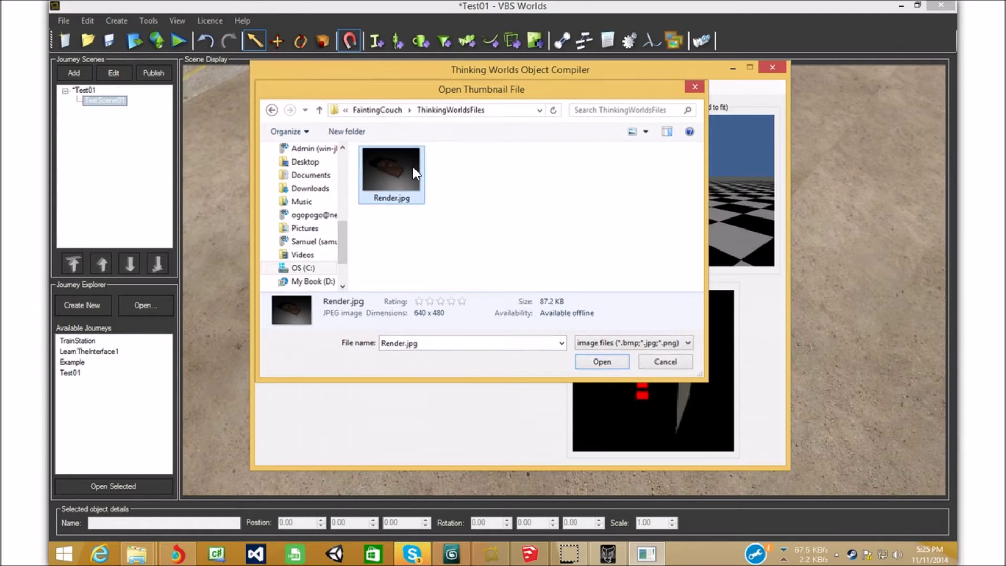
double_click(413, 167)
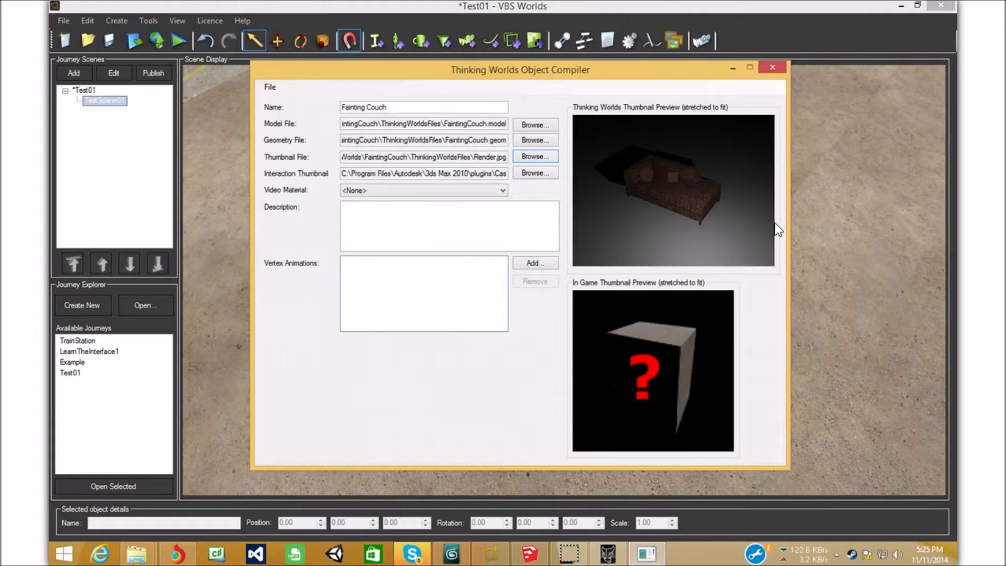
- Set Render.dds as the interaction thumbnail and check its file path
click(542, 173)
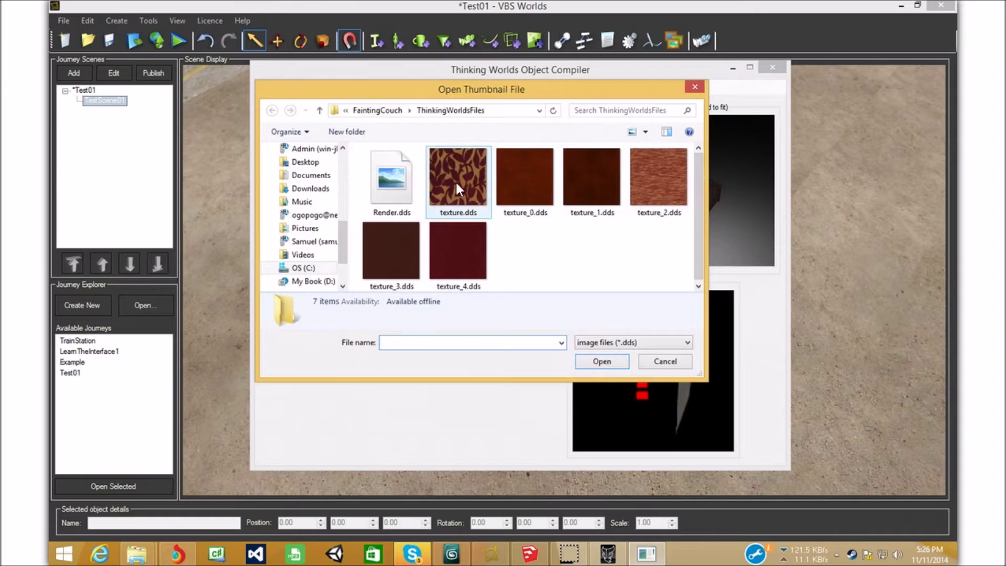
click(386, 190)
double_click(386, 190)
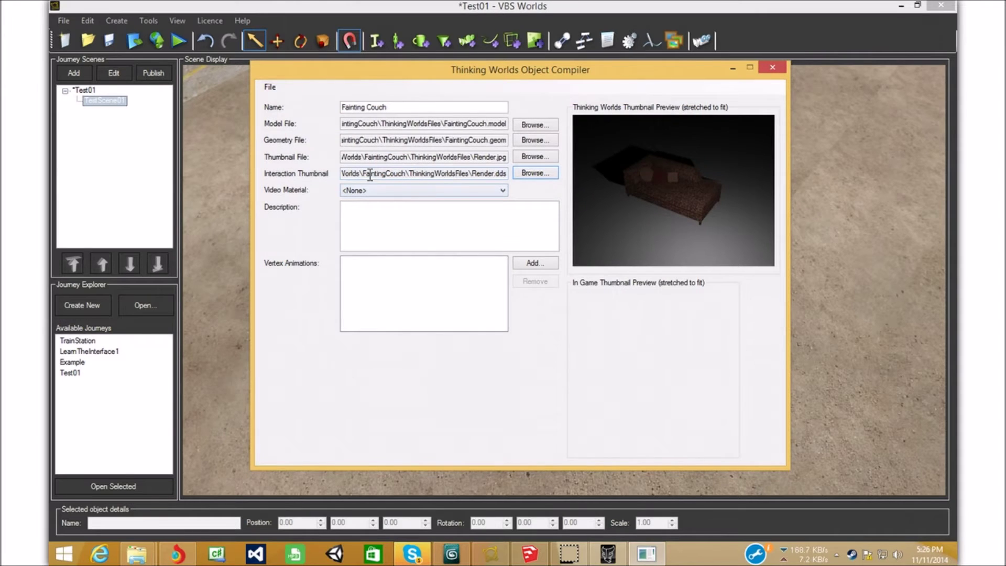
drag(357, 174, 82, 188)
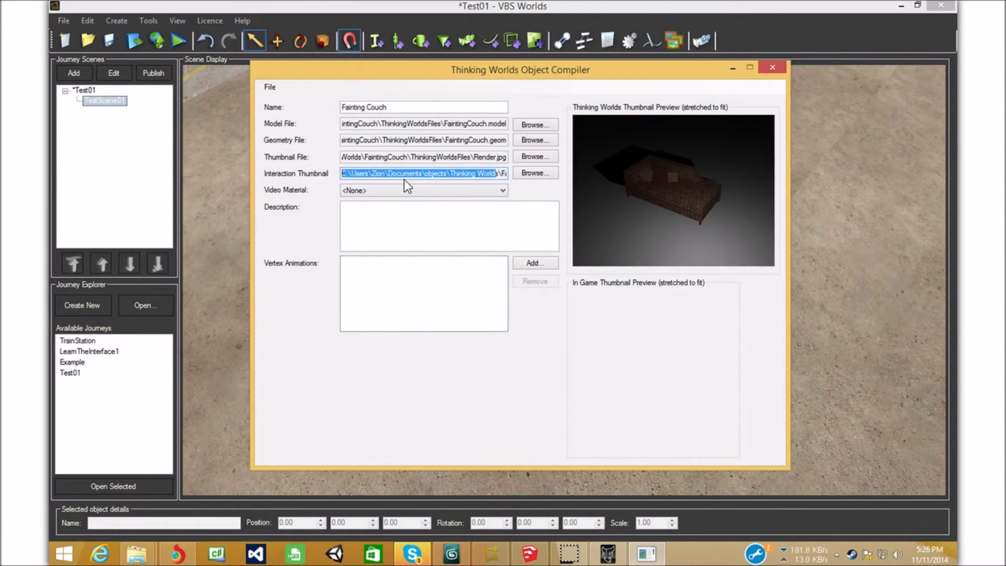
click(415, 176)
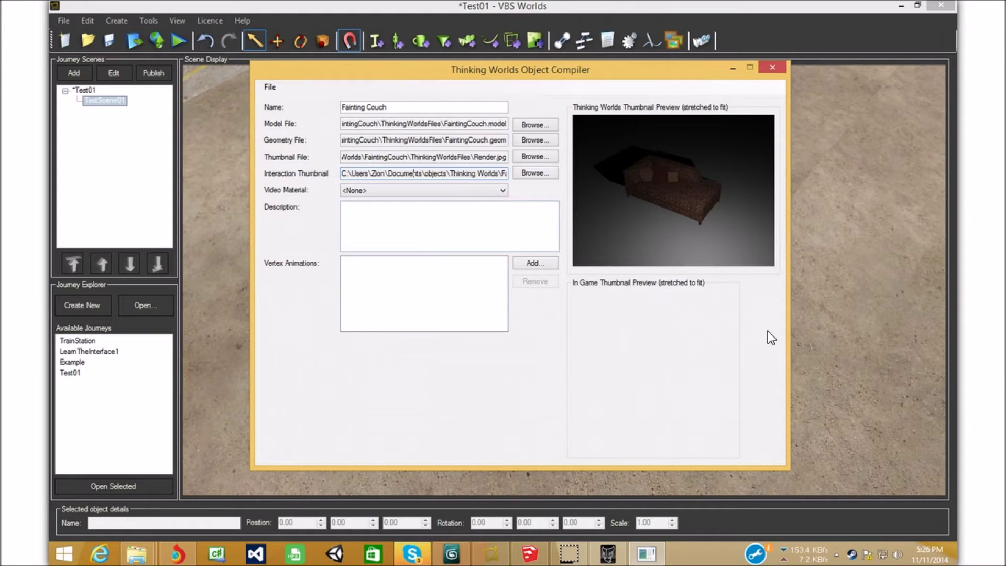
- Look through the TW models in the VBS Worlds New Object Wizard for example descriptions, and return to the Object Compiler
click(447, 232)
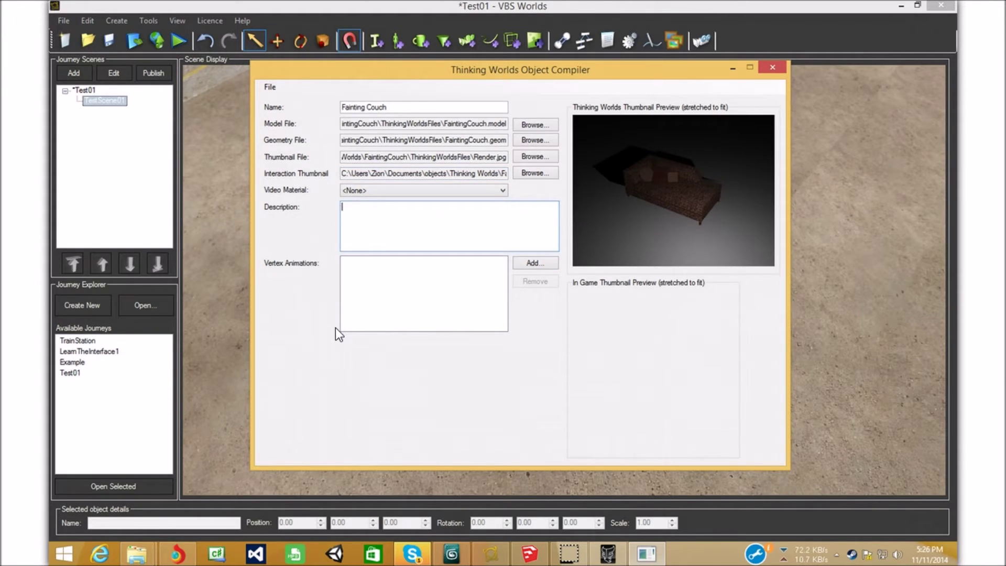
click(728, 68)
drag(411, 301, 407, 401)
scroll(416, 278, down, 2)
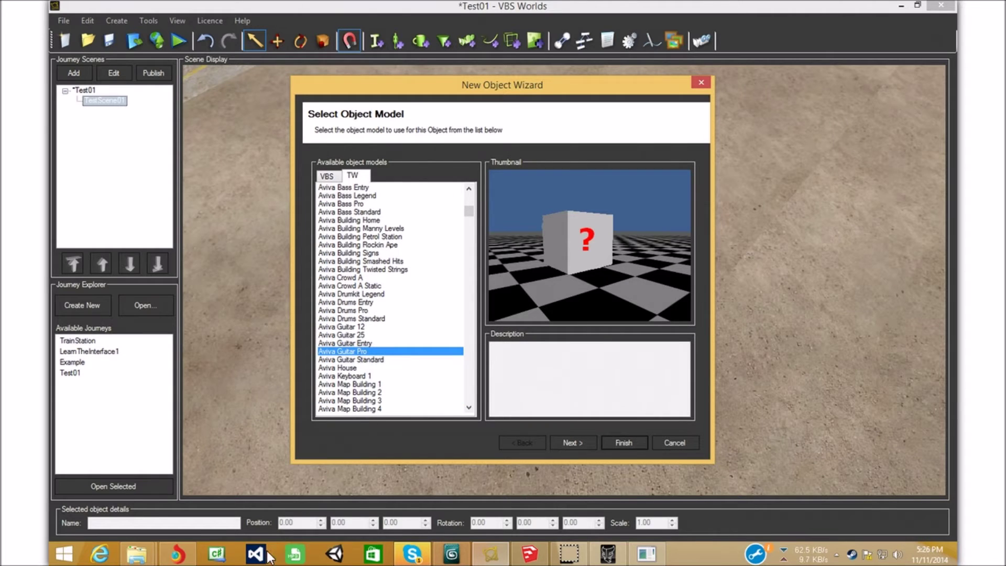
click(645, 553)
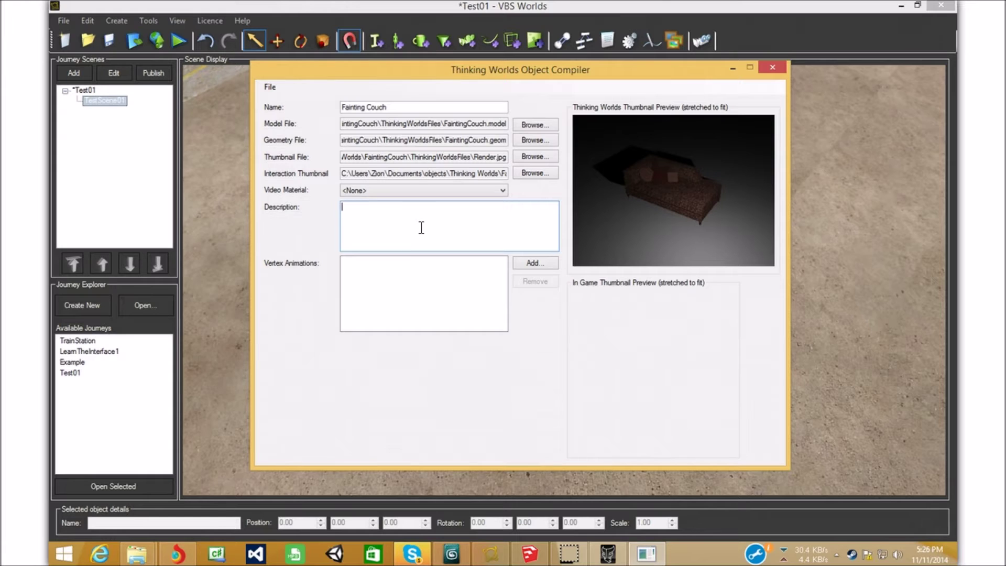
- Begin the description with "This object" and change the object's name to Fainting Couch 1
text(This object)
click(428, 110)
text(1)
drag(554, 68, 461, 224)
drag(517, 175, 577, 71)
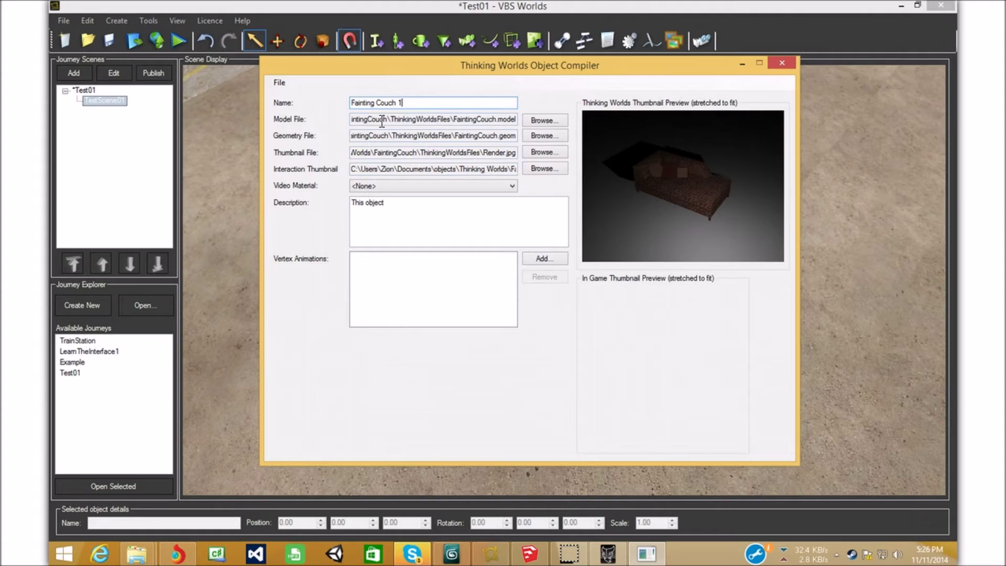
- Write the description "This object was created in Sketchup by" followed by the author's name from the couch's 3D Warehouse page
click(420, 225)
text(This object was created in Sketchup by)
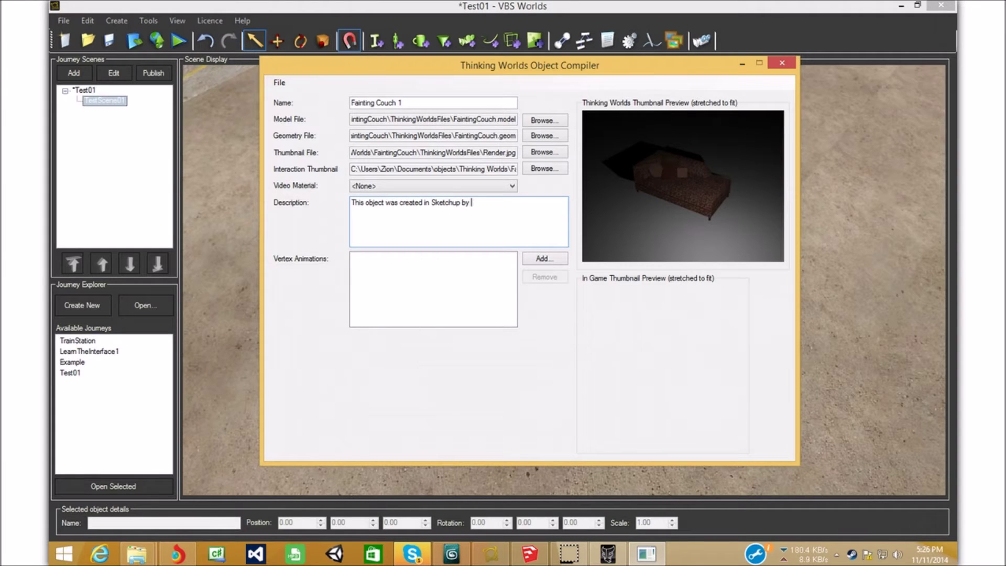
click(177, 554)
click(117, 6)
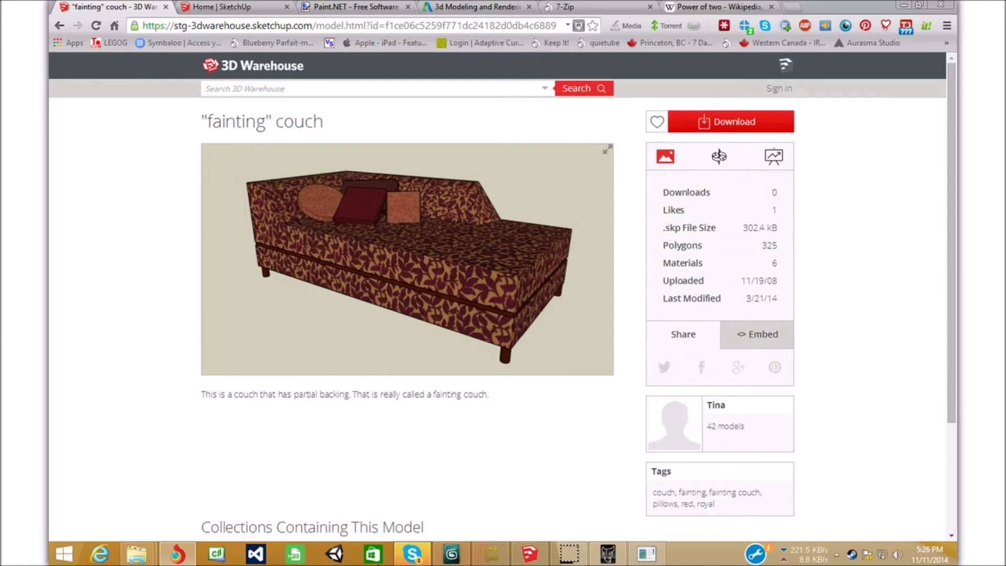
click(646, 553)
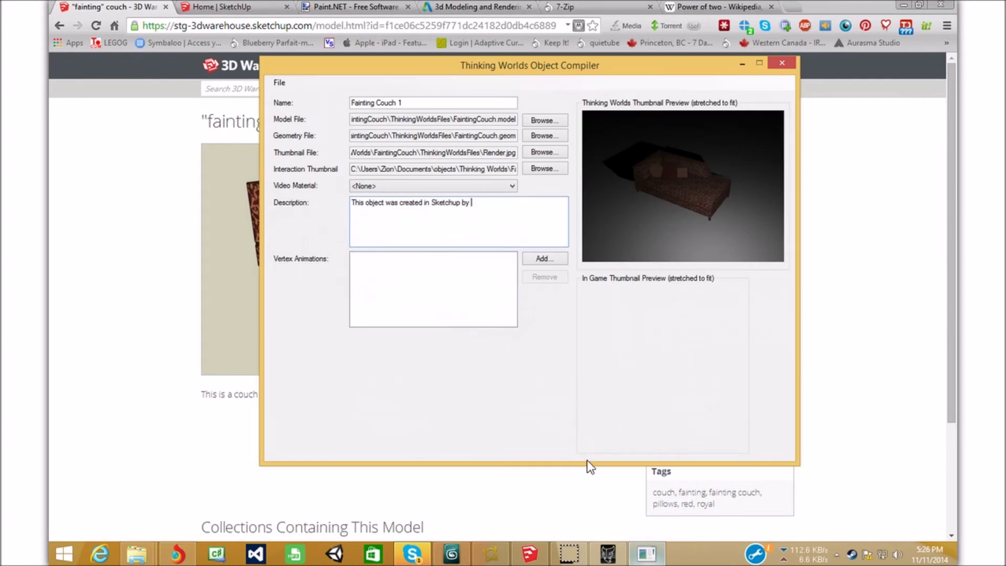
text(Tina)
- Add "Original file located here:" to the description, followed by the web address of the couch's 3D Warehouse page
text(Oro)
text(igi)
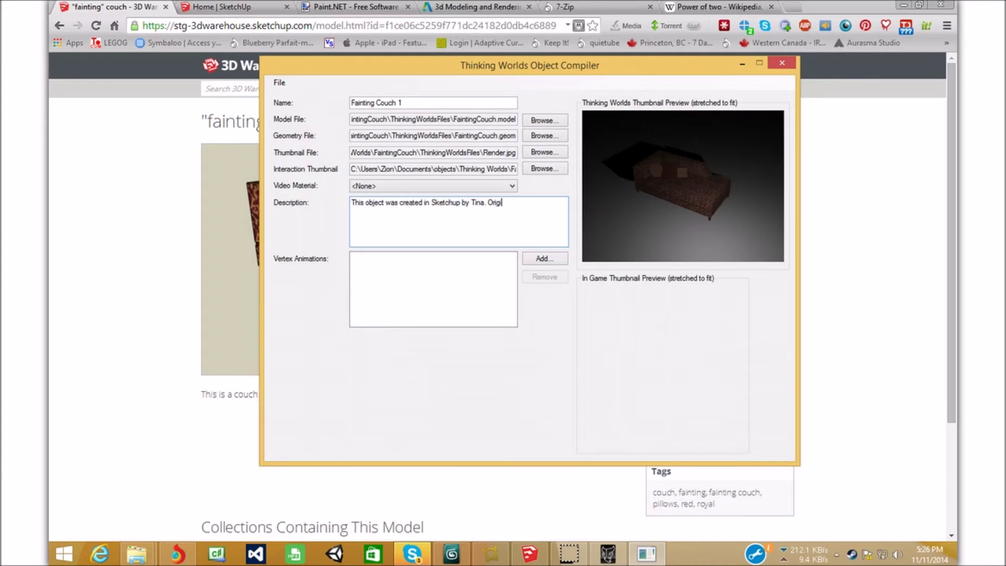
text(nal file located here:L)
click(272, 24)
key(ctrl+c)
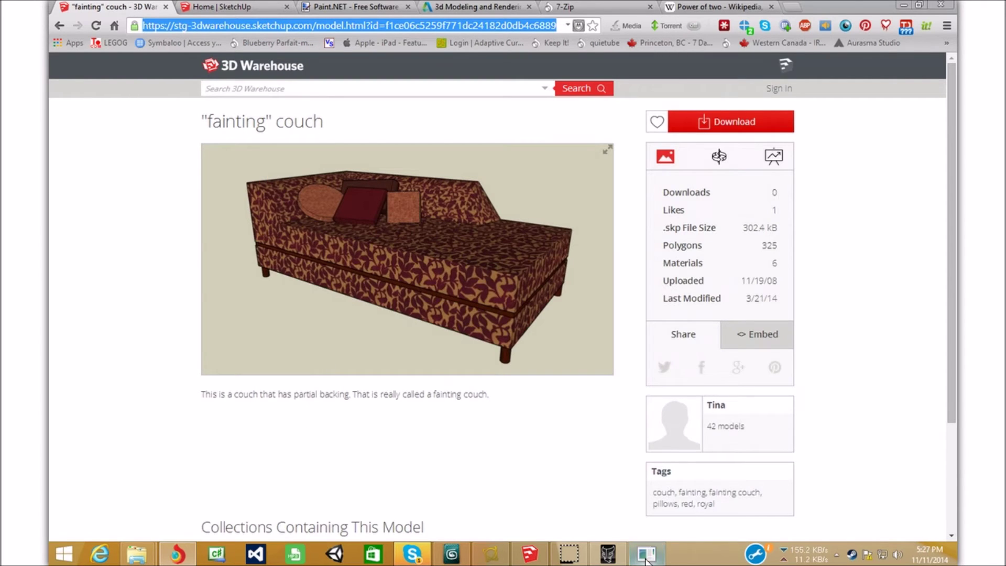
click(646, 554)
key(ctrl+v)
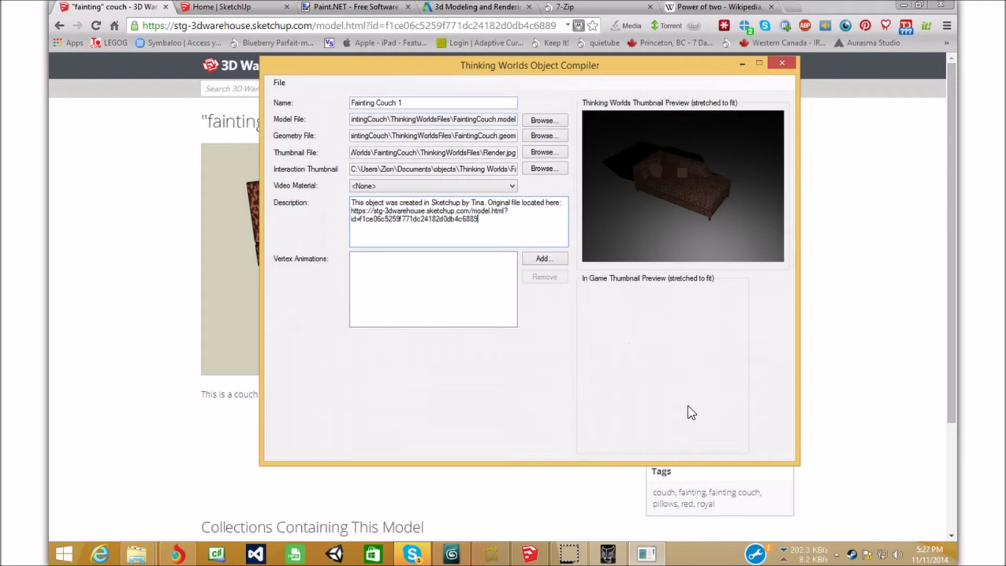
- Compile the object as FaintingCouch1 in the ThinkingWorldsFiles folder and close the status report and the Object Compiler
click(279, 83)
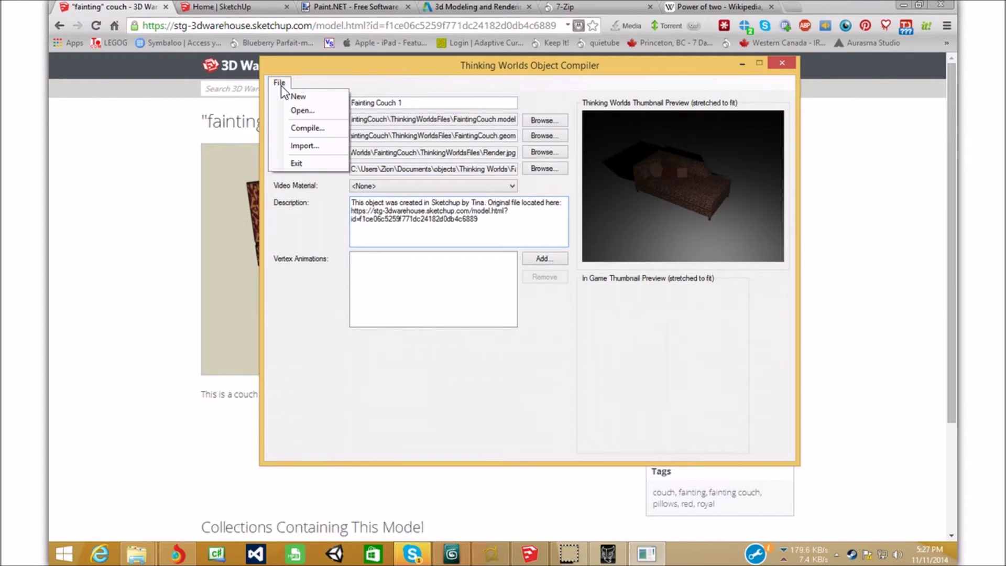
click(313, 130)
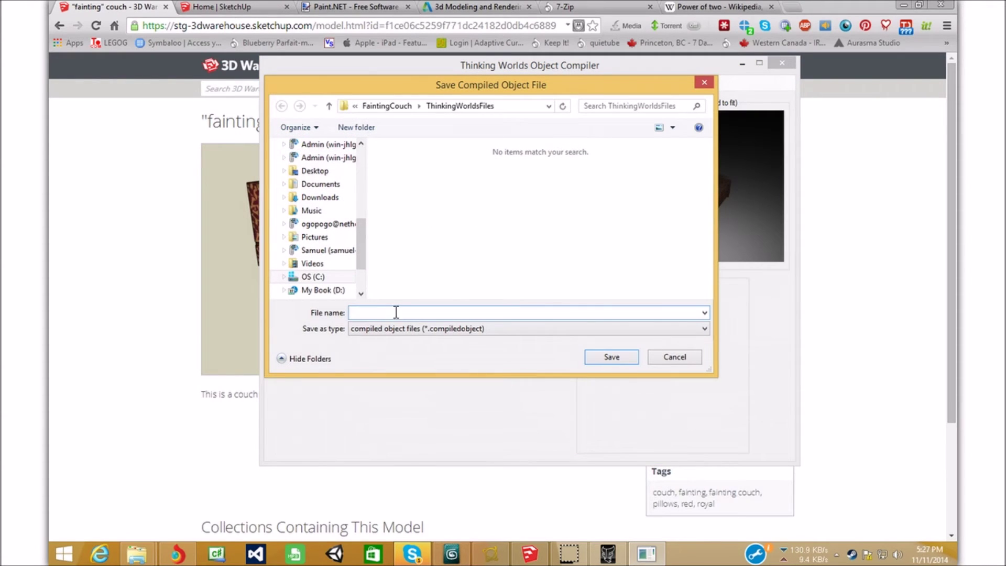
text(F)
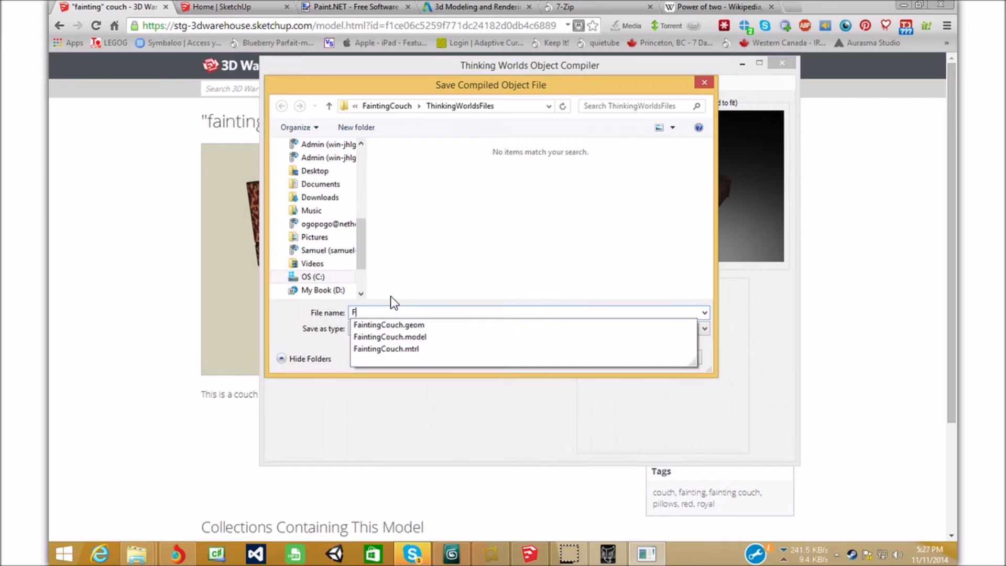
text(aintingCouch1)
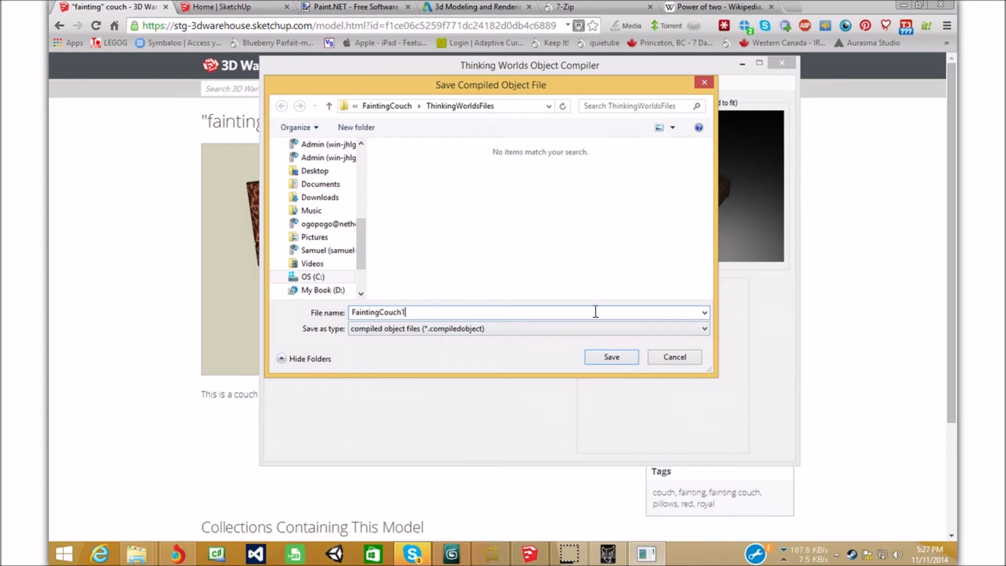
click(608, 359)
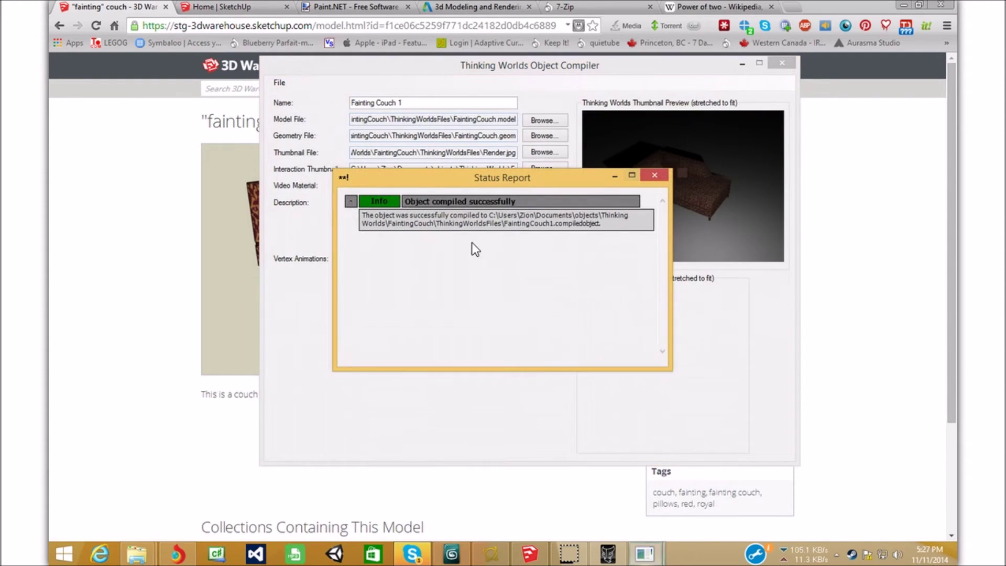
click(660, 174)
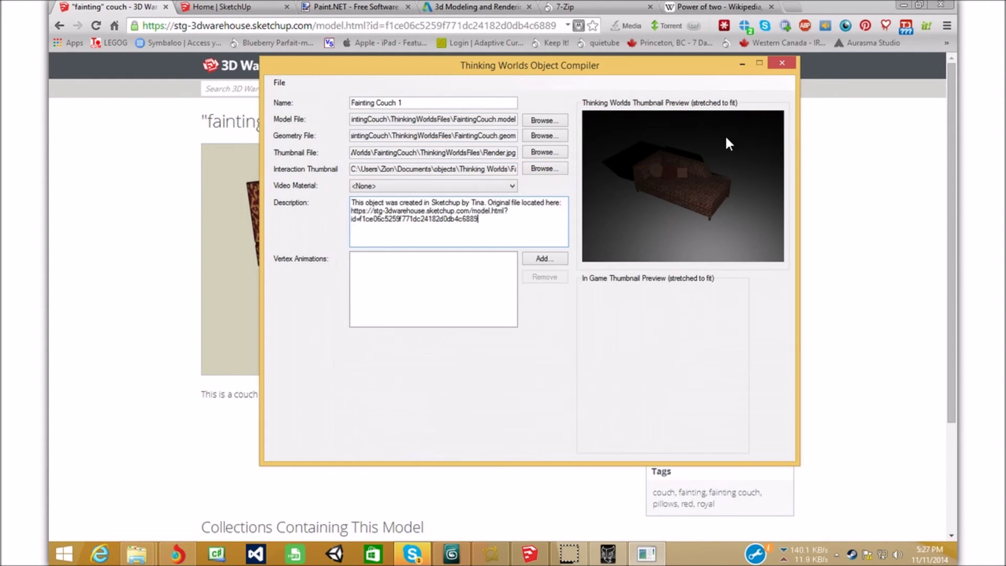
click(780, 64)
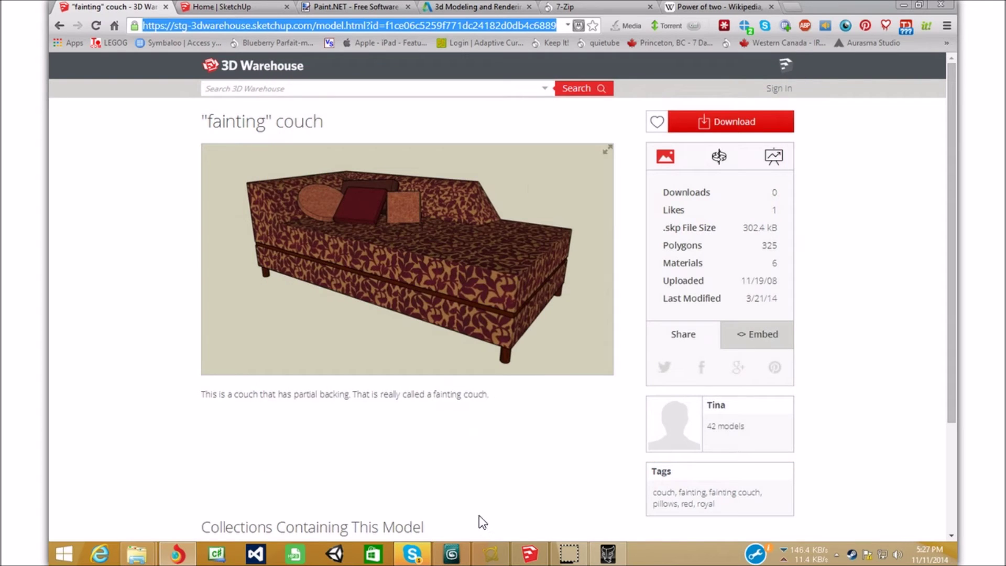
- Switch to VBS Worlds, dismiss the open New Object Wizard, and open the asset import
click(491, 553)
click(701, 82)
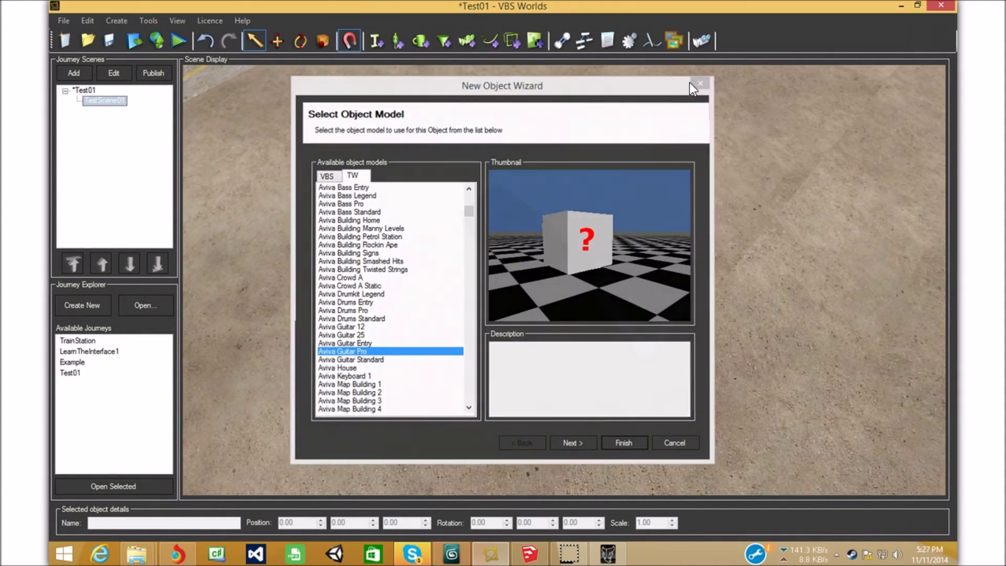
click(153, 18)
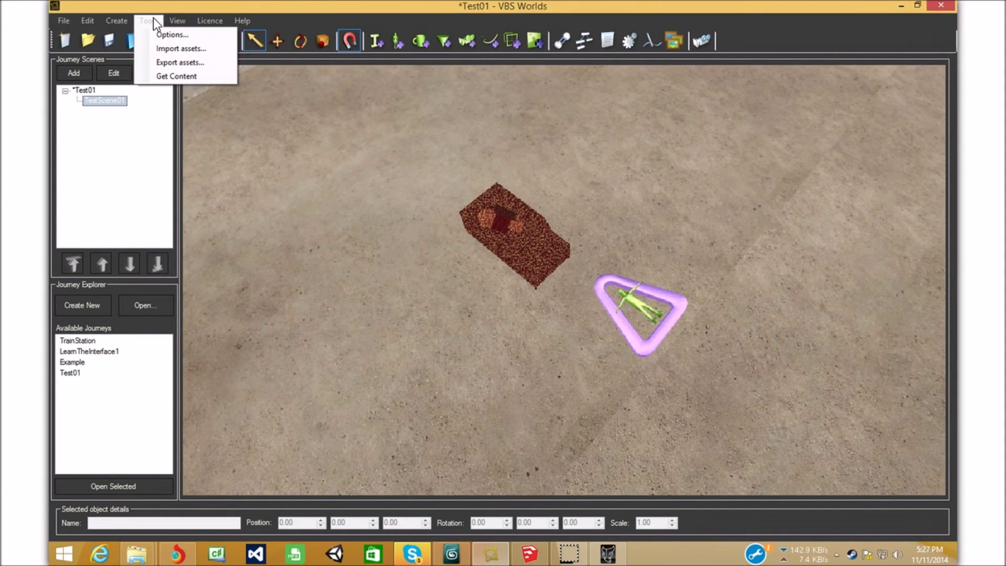
click(163, 47)
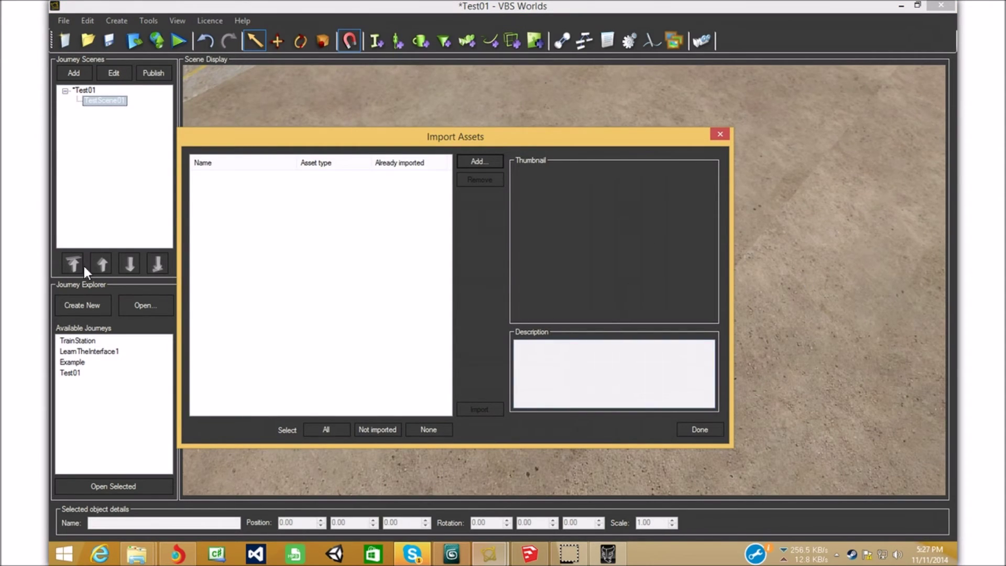
- Add FaintingCouch1.compiledobject from the FaintingCouch\ThinkingWorldsFiles folder to the list of assets to import
click(479, 161)
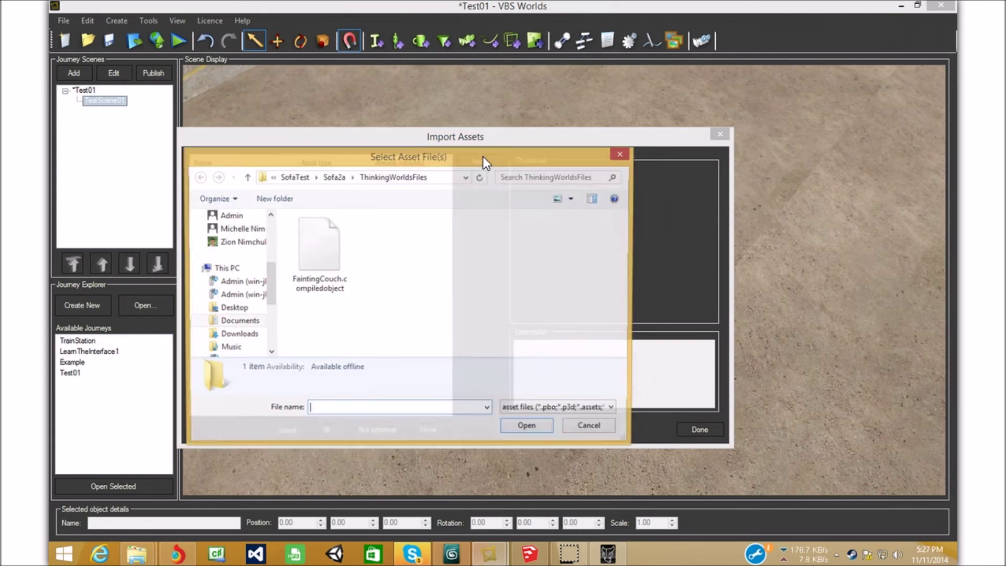
click(330, 178)
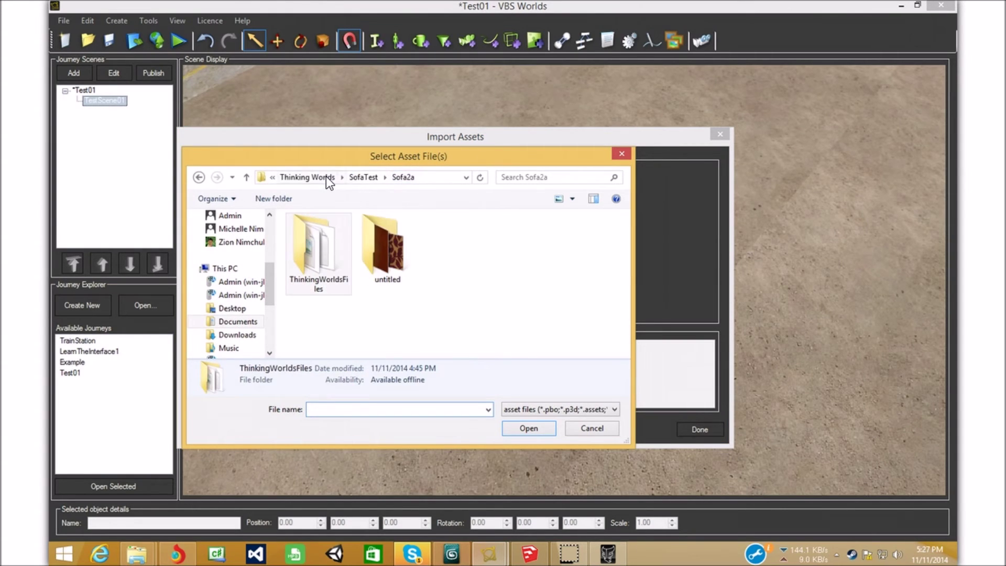
click(355, 178)
click(341, 178)
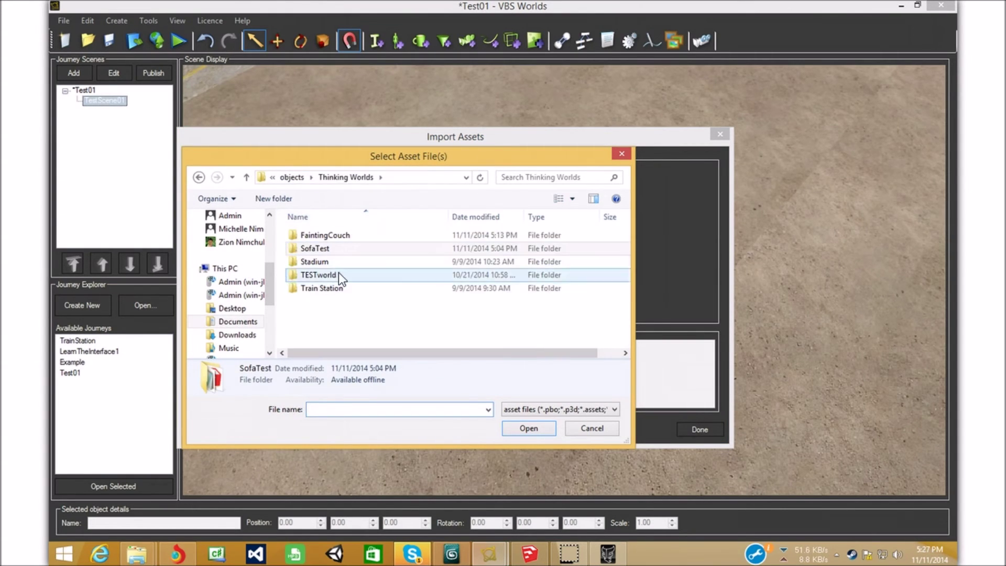
double_click(358, 238)
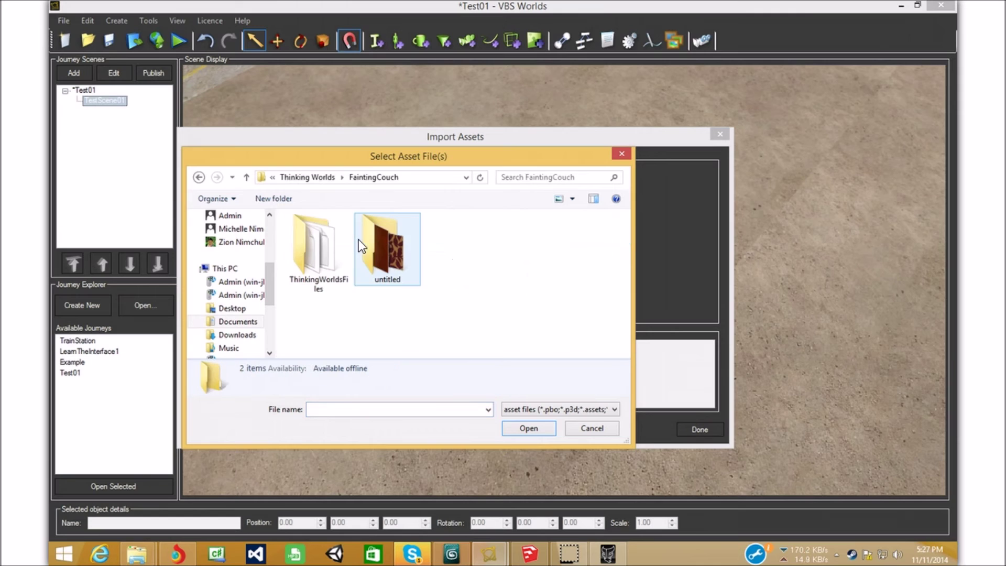
double_click(320, 245)
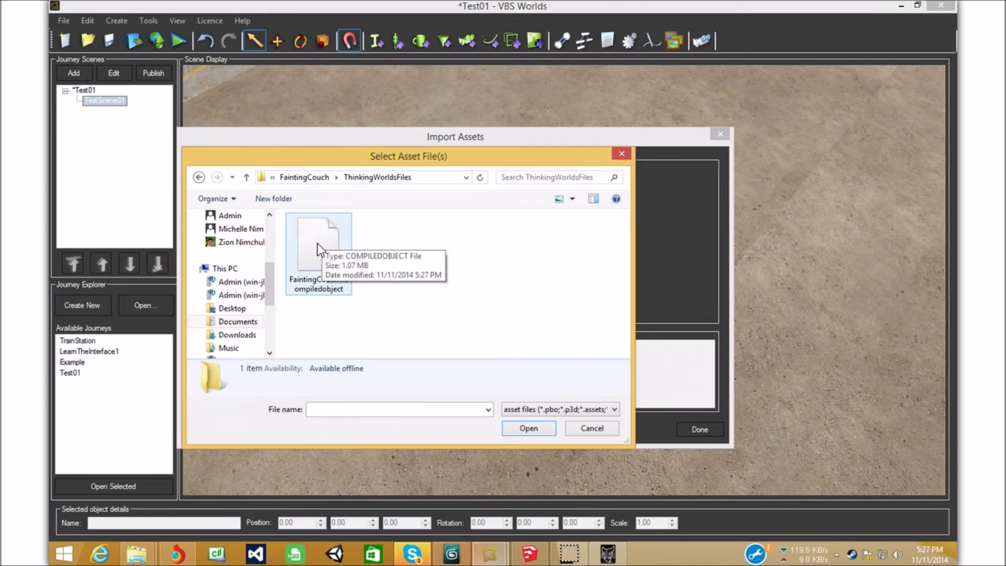
click(291, 290)
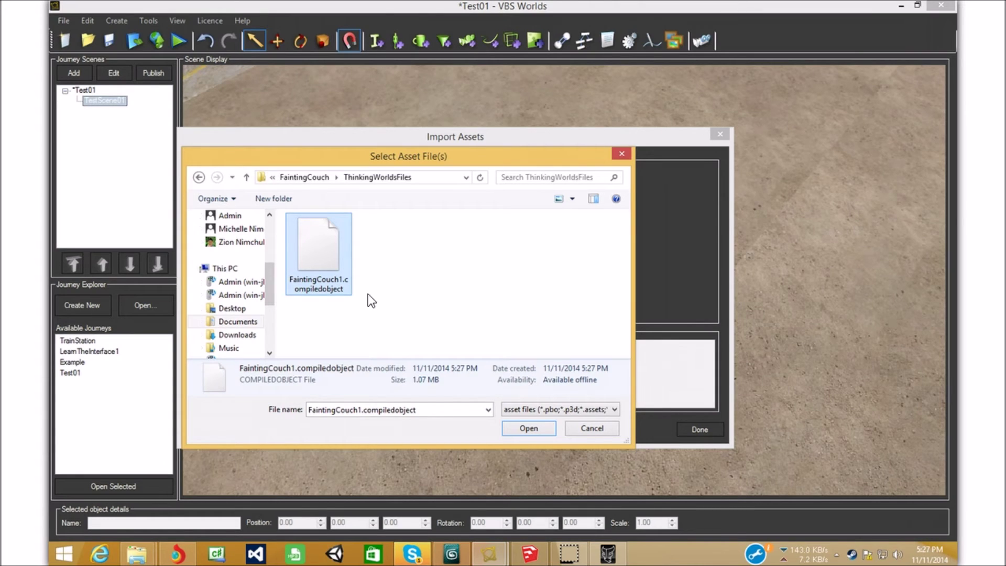
click(521, 429)
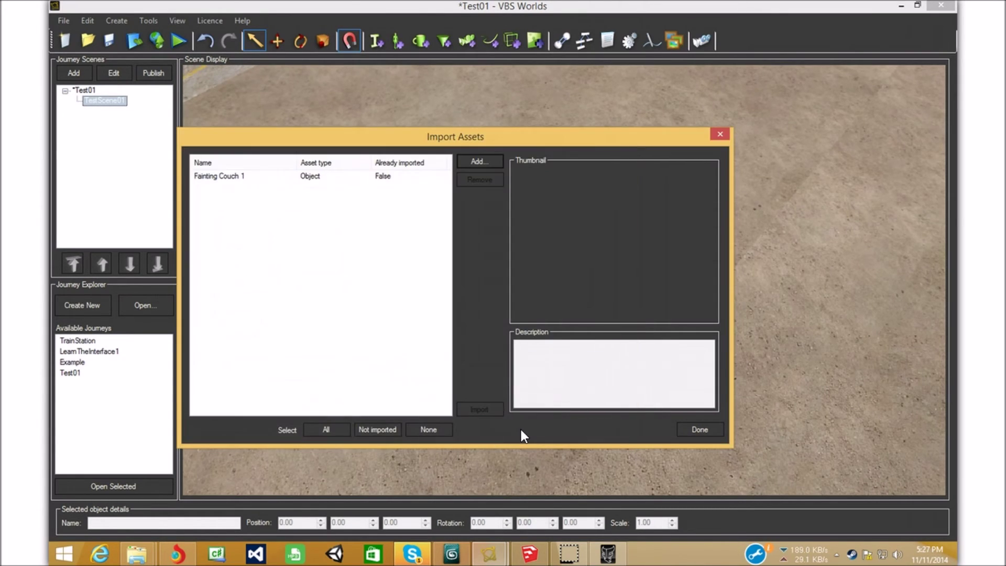
- Import the Fainting Couch 1 asset and close the status report and the import dialog
click(396, 176)
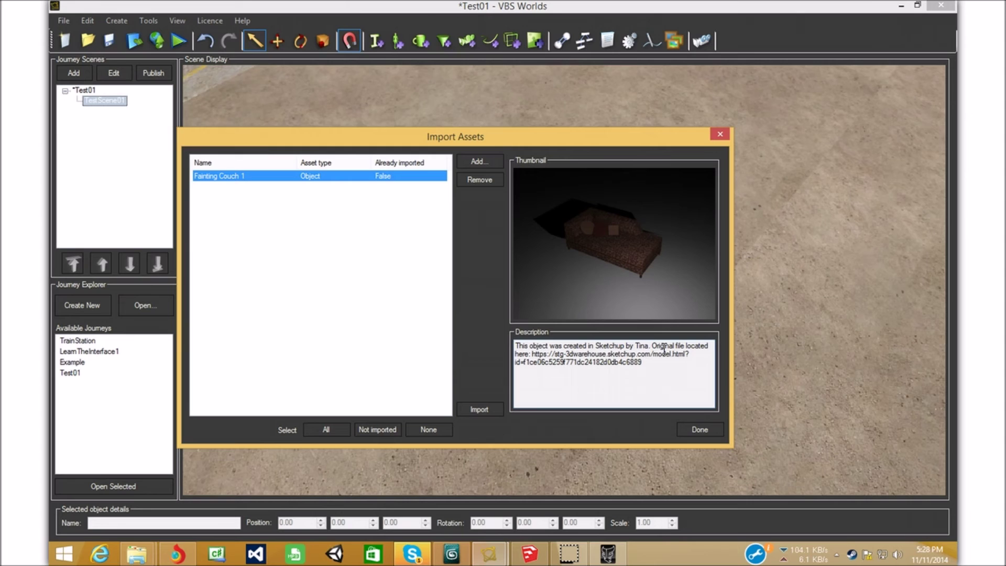
click(470, 406)
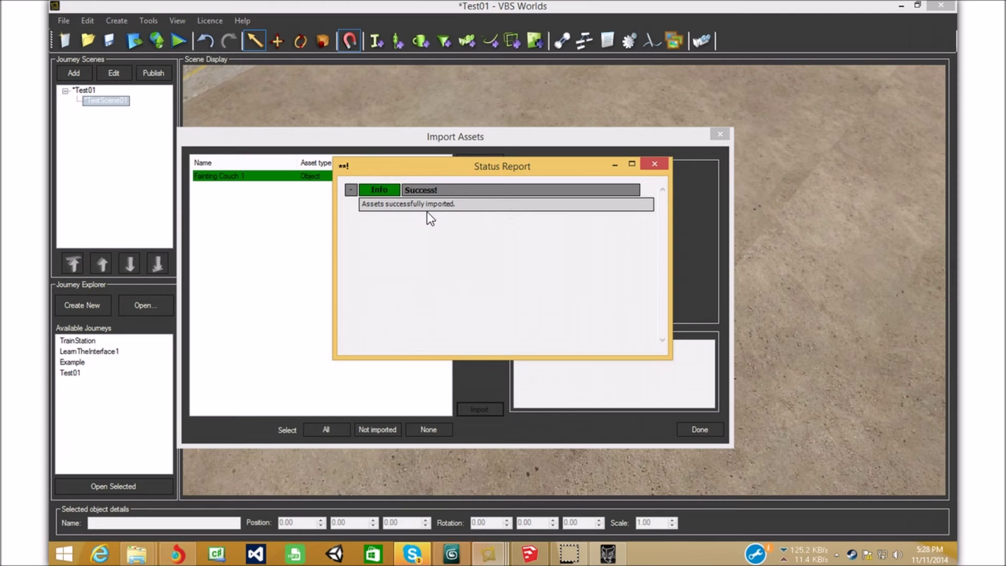
click(653, 164)
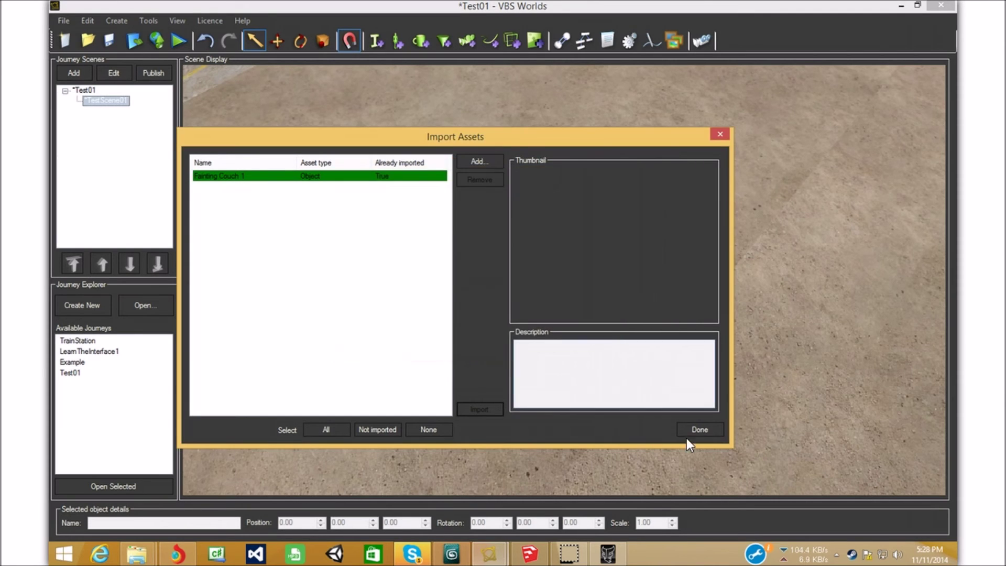
click(701, 428)
- Start a new object and choose Fainting Couch 1 from the TW models, comparing it with the Fainting Couch model
middle_drag(495, 362, 467, 348)
scroll(481, 225, down, 5)
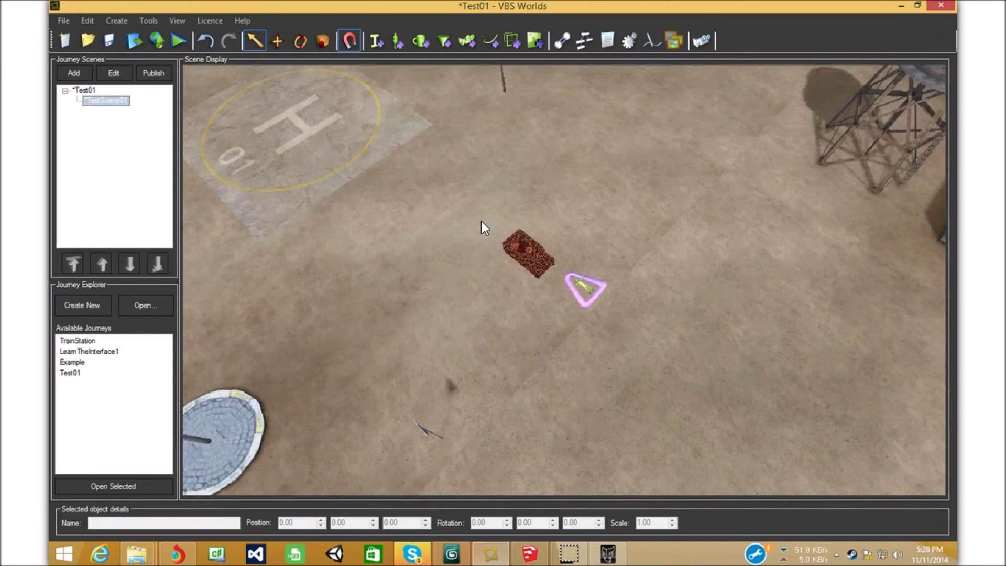
click(422, 47)
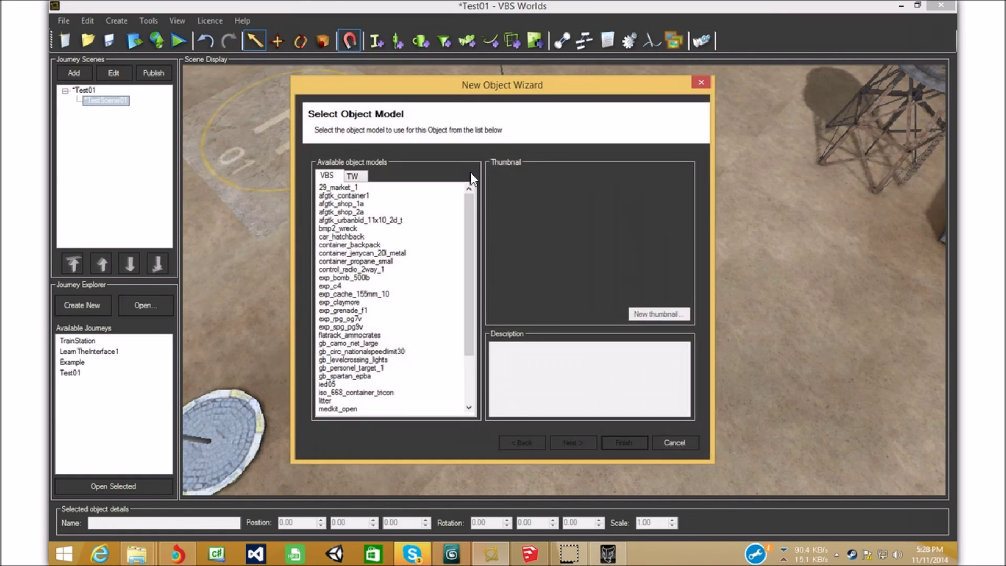
click(353, 174)
click(379, 253)
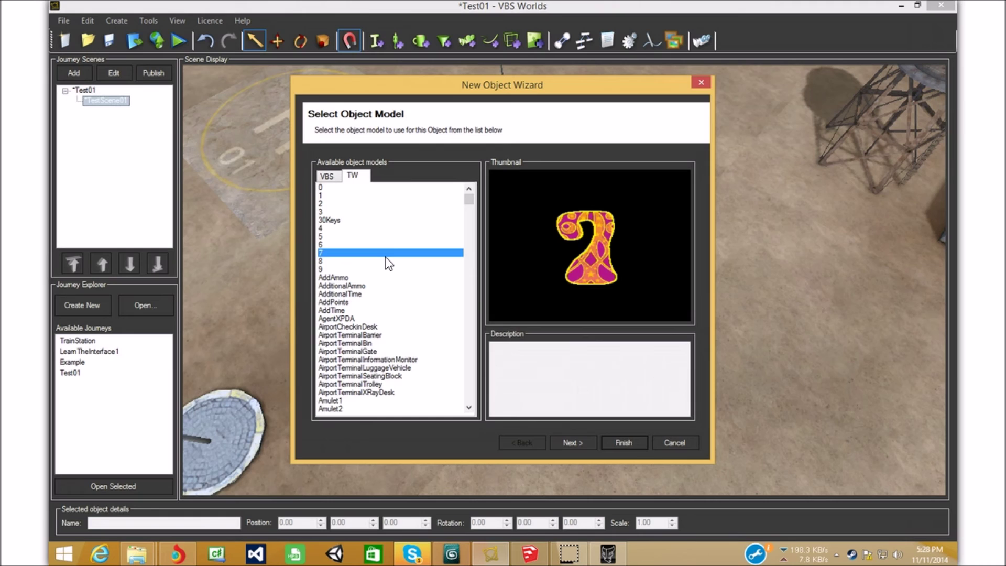
key(f)
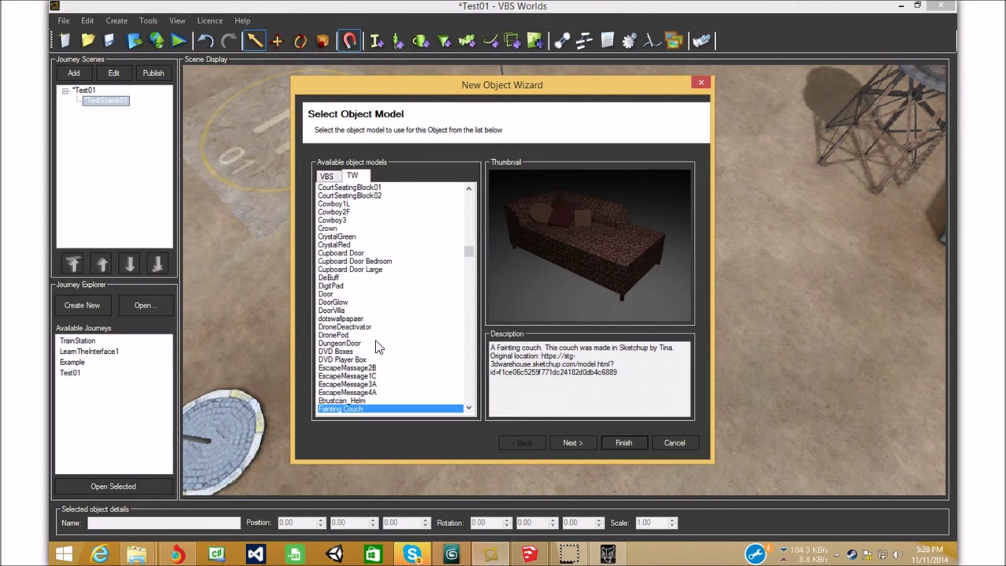
scroll(375, 342, down, 1)
click(381, 391)
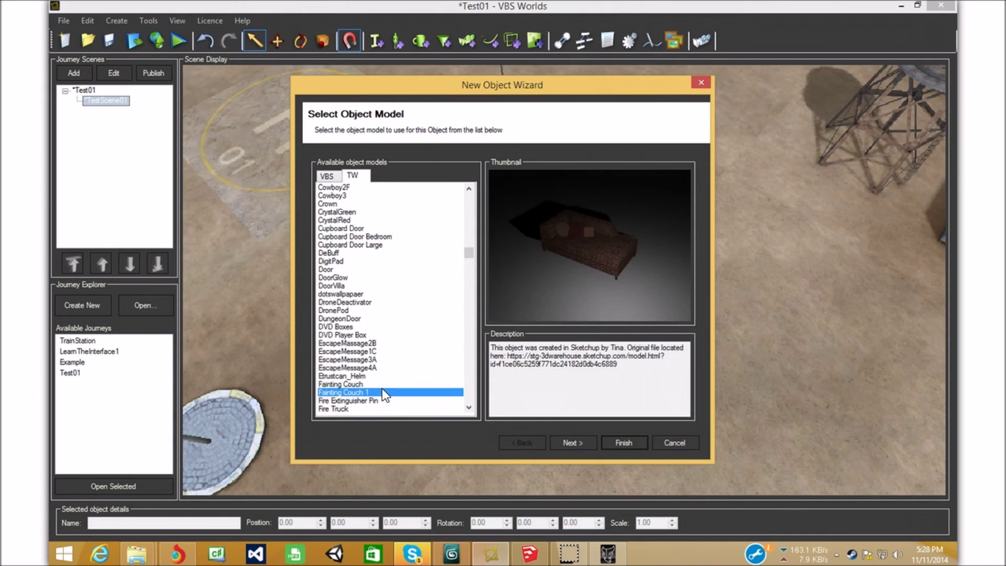
click(404, 385)
click(409, 393)
click(405, 383)
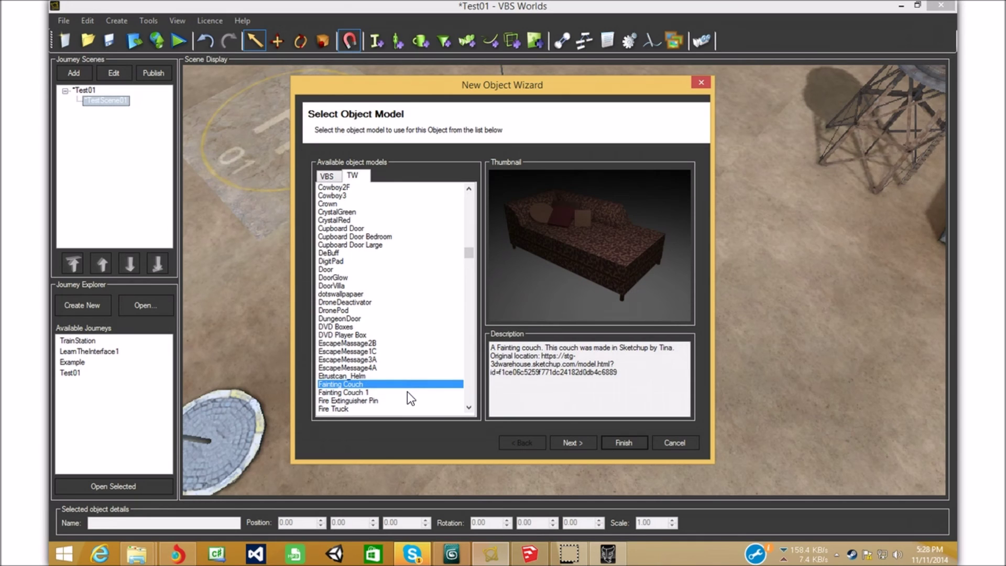
click(407, 392)
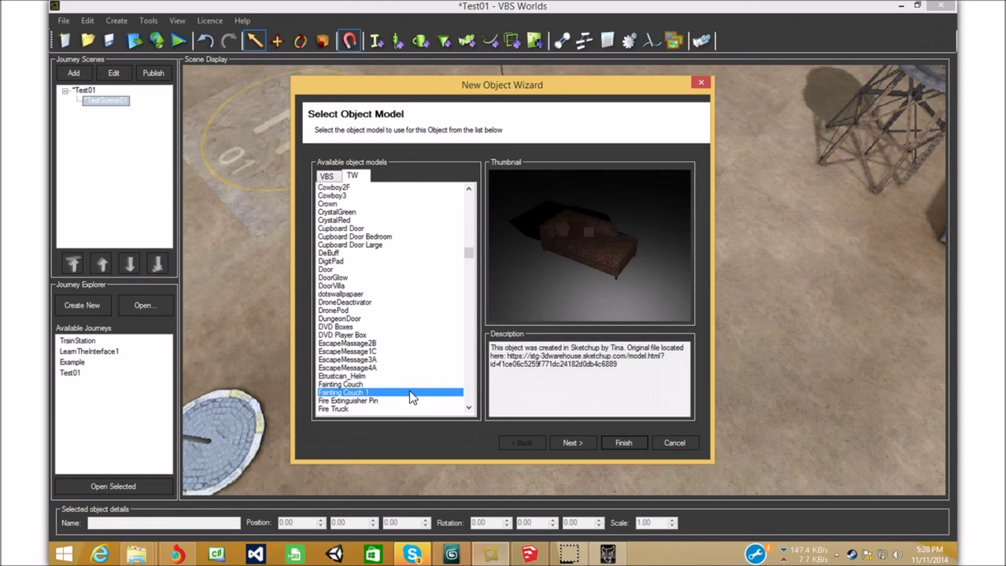
- Finish the object wizard and place the new couch on the ground beside the existing couch, near the player character
click(577, 443)
click(608, 444)
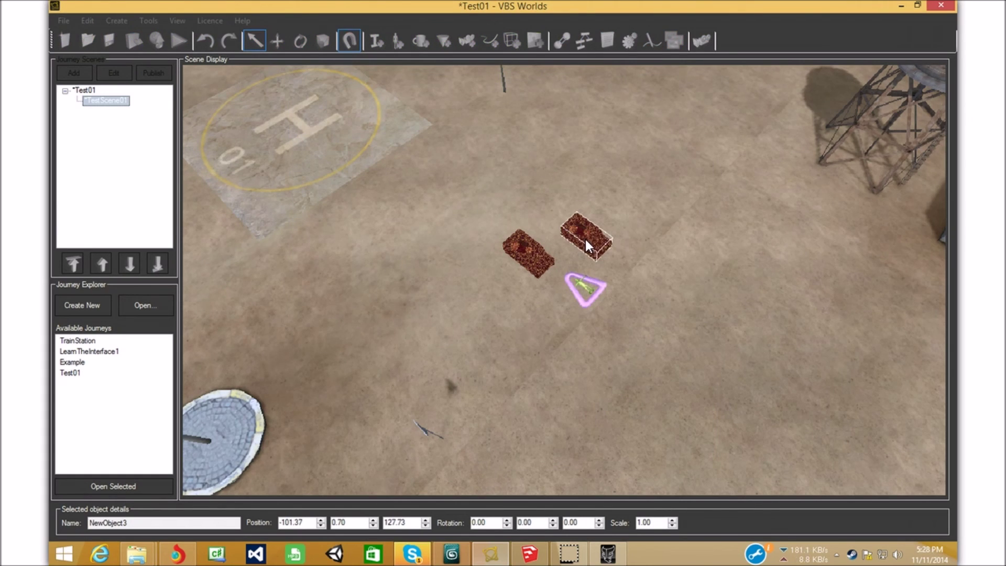
click(586, 240)
- Publish TestScene01 and run it in the VBS Worlds Player
click(157, 71)
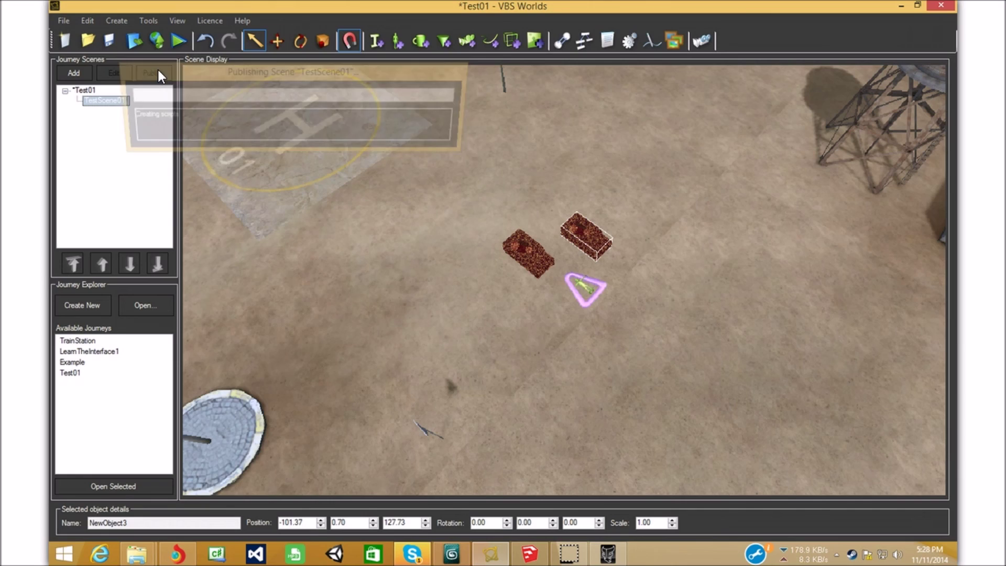
click(178, 41)
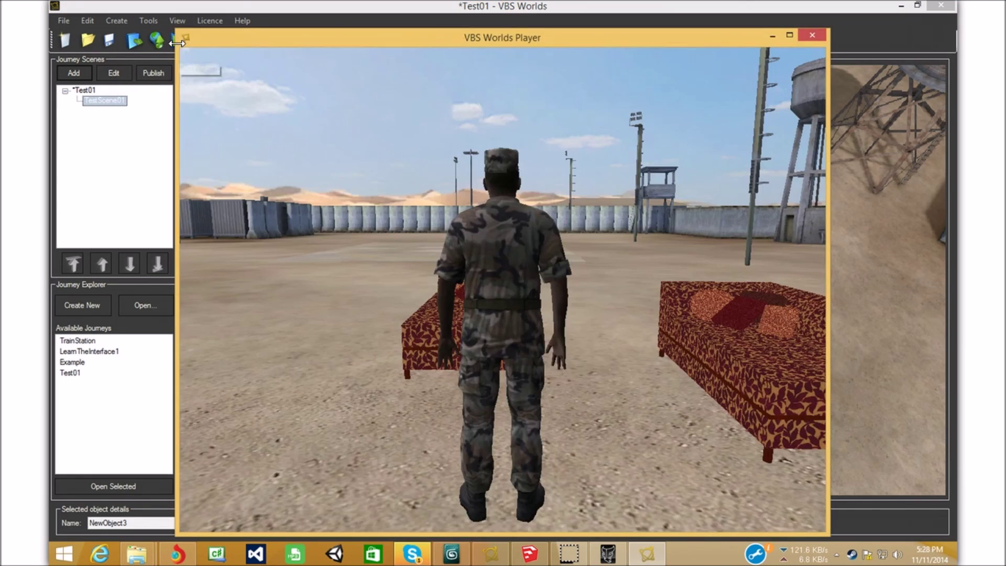
- Walk and turn the soldier around both fainting couches to examine them from several sides in the running scene
key(Up)
key(Right)
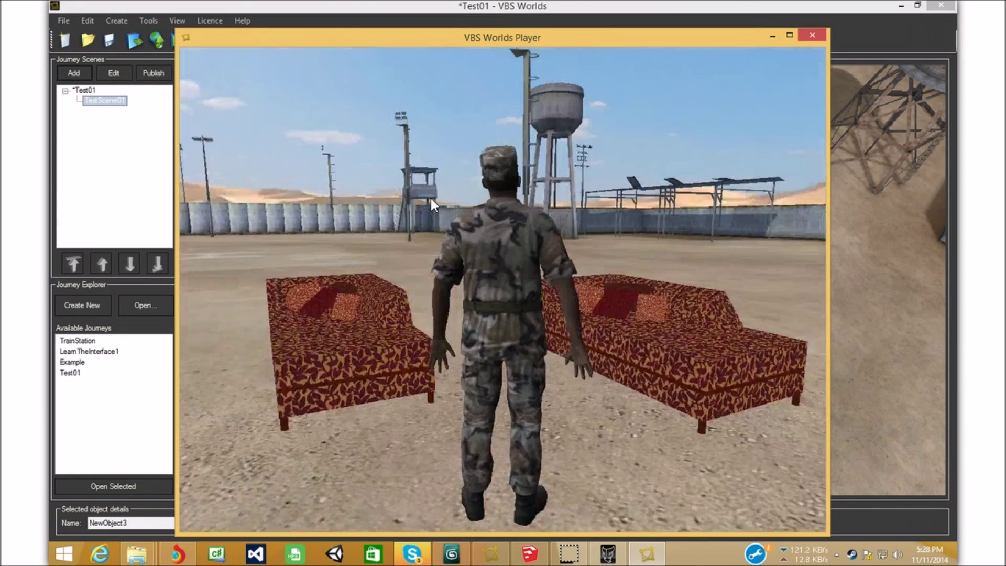
key(Up)
key(Left)
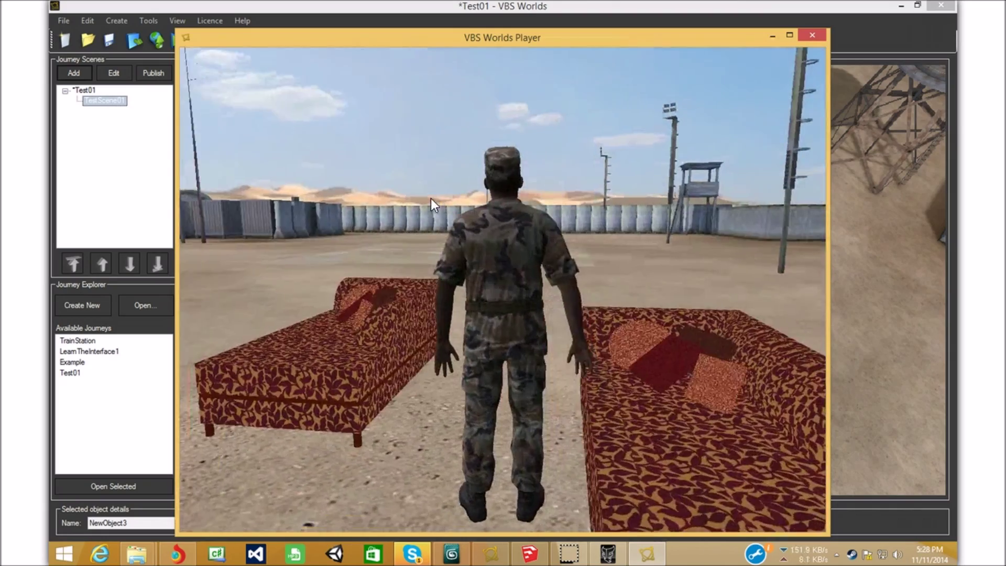
key(Up)
key(Left)
key(Left)
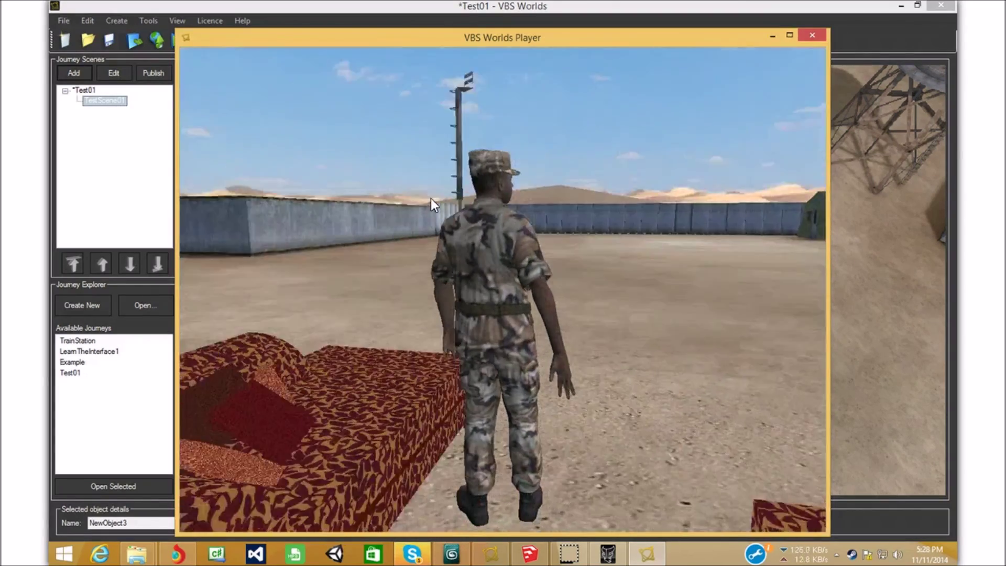
key(Left)
key(Up)
key(Right)
key(w)
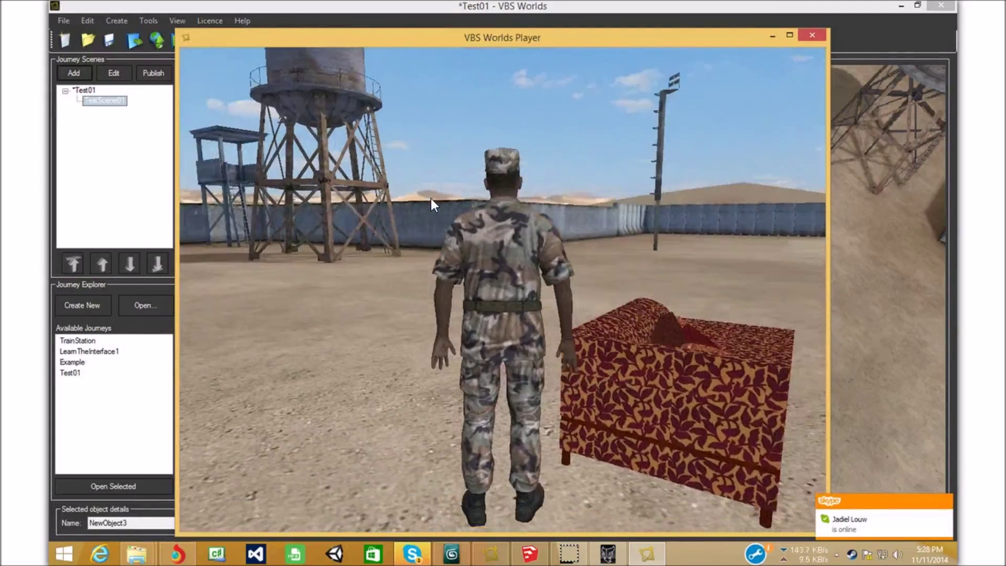
key(w)
key(w)
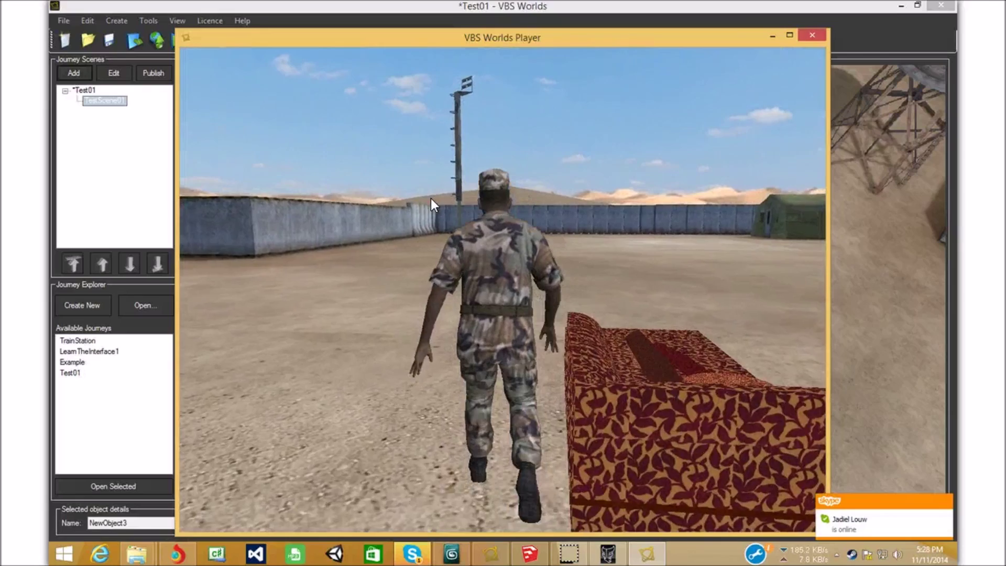
key(d)
key(d)
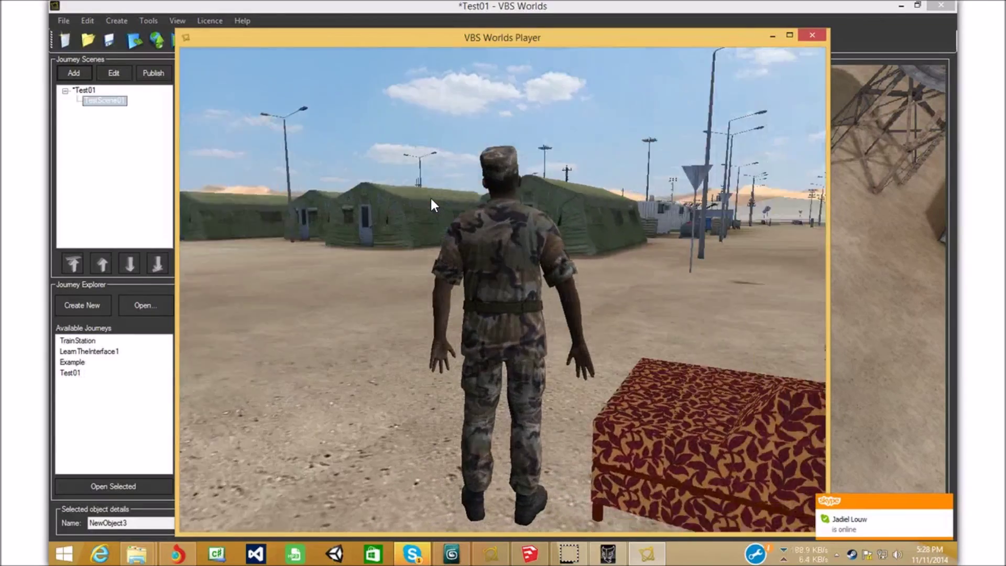